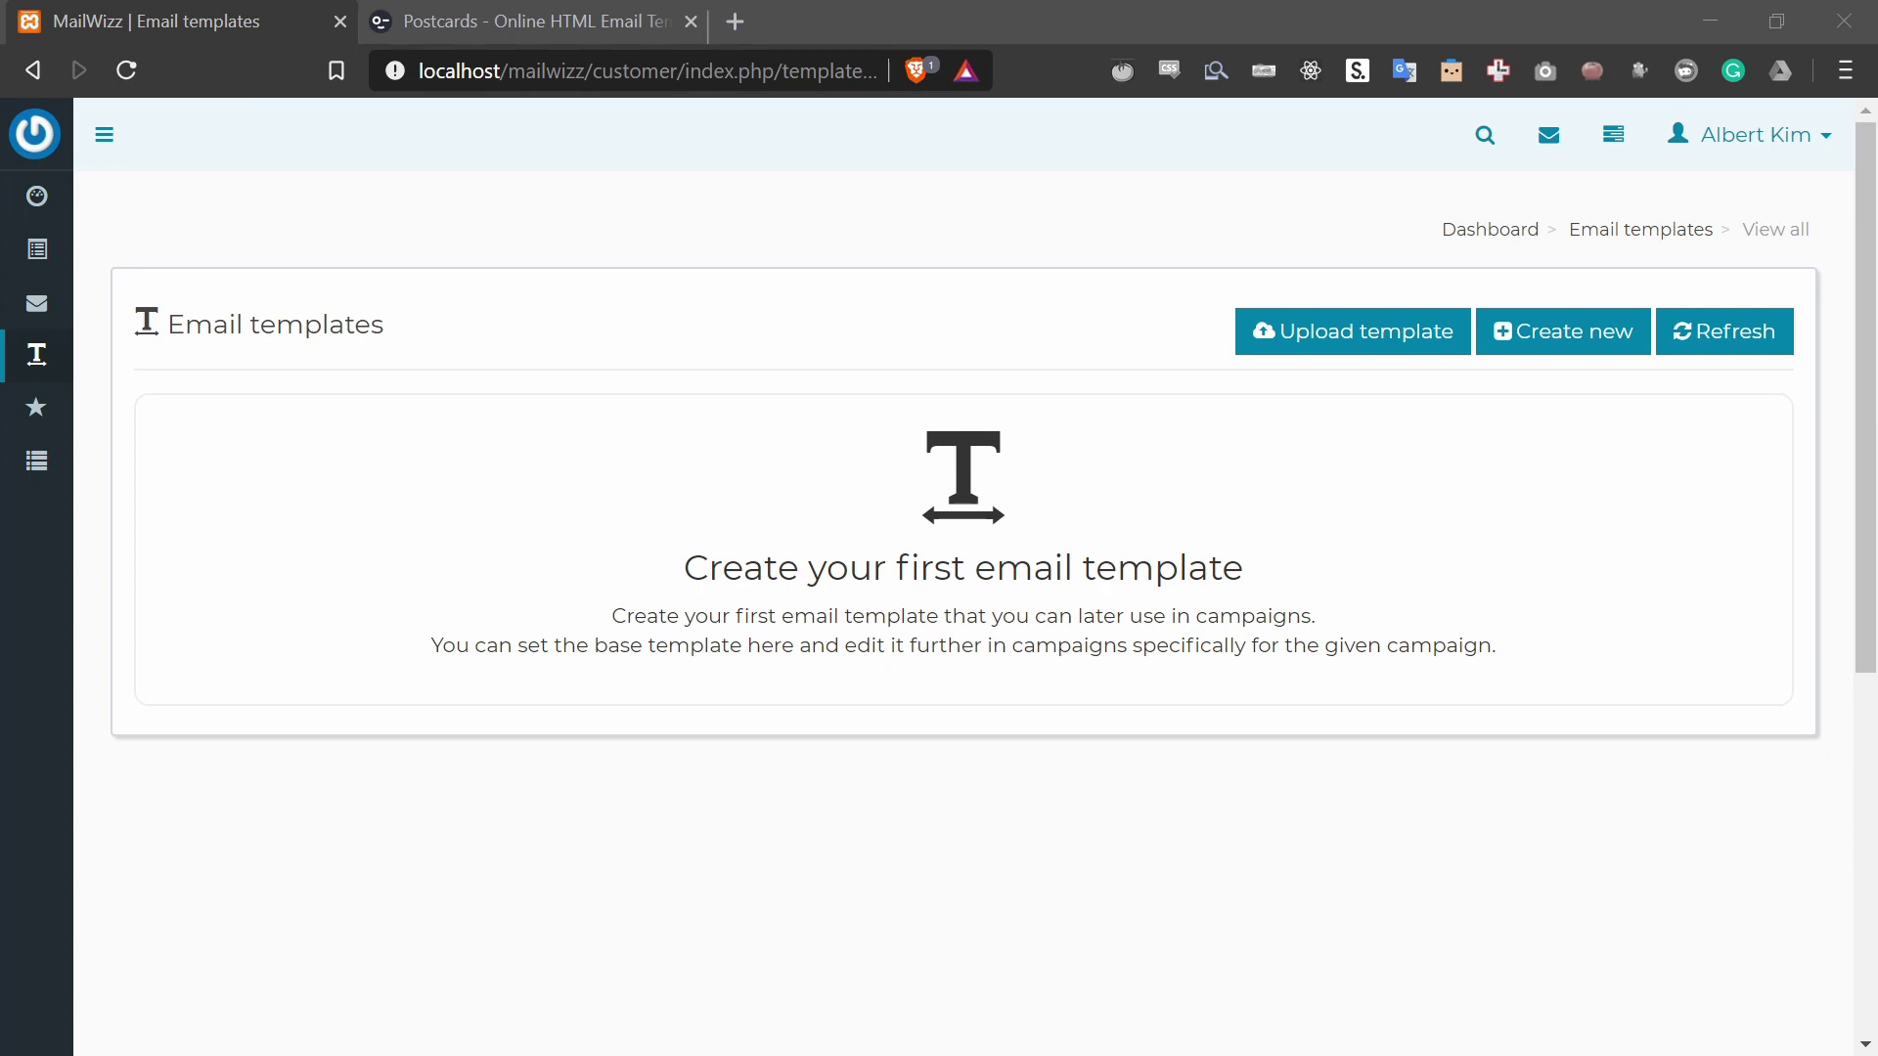
Step: Start a new email template in MailWizz and look over the creation form
left_click(327, 671)
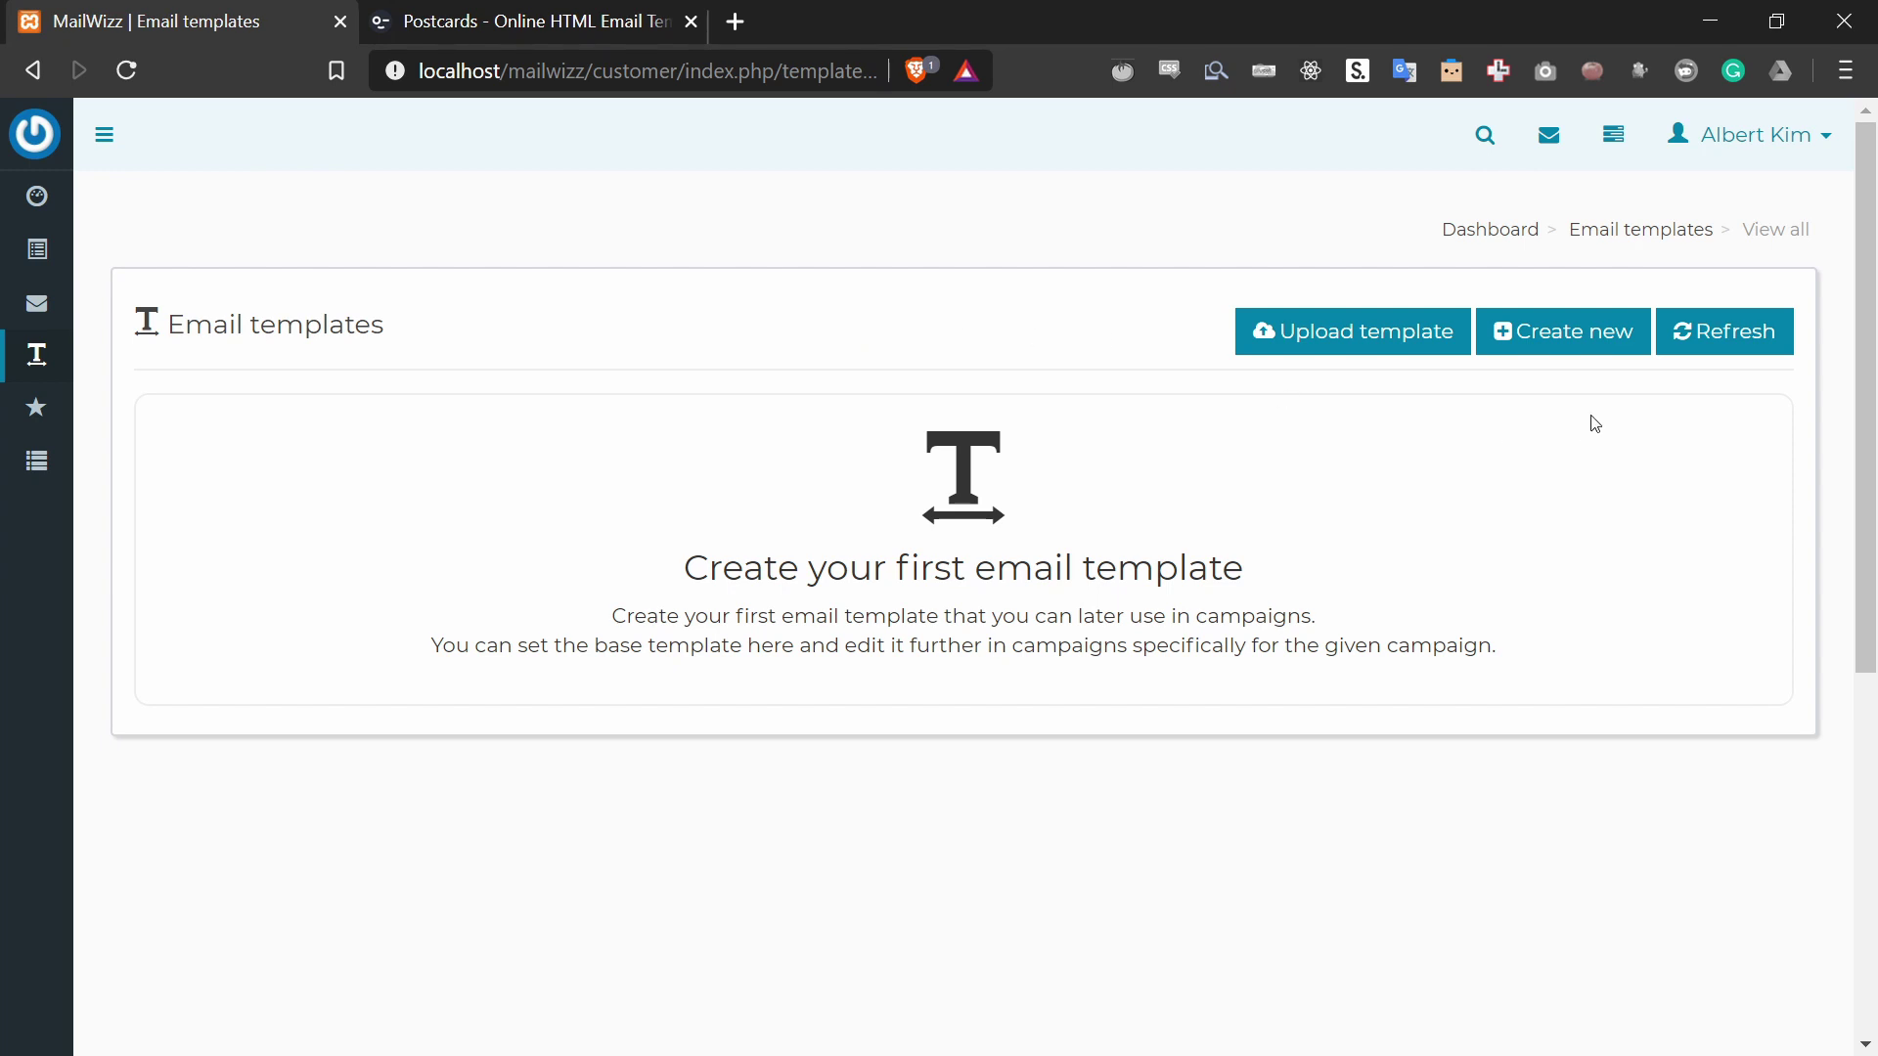
left_click(1592, 353)
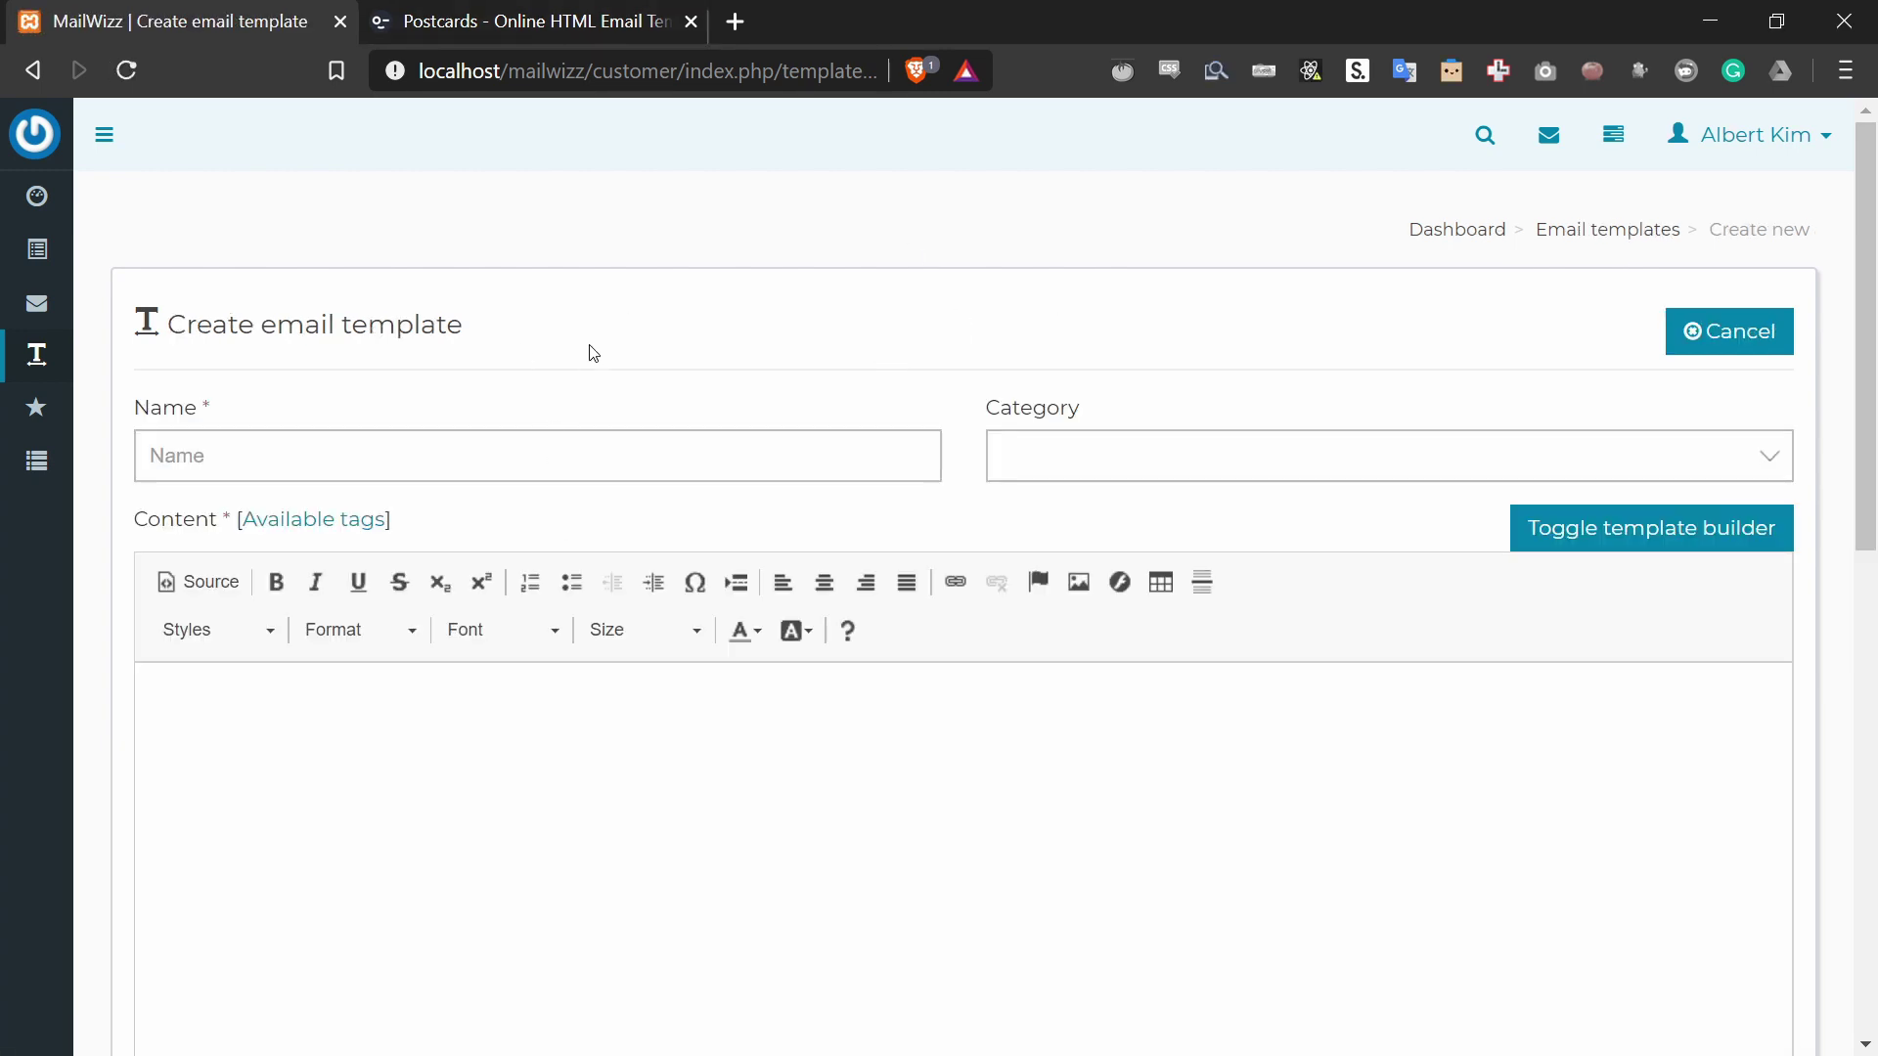
scroll(841, 357, "down", 10)
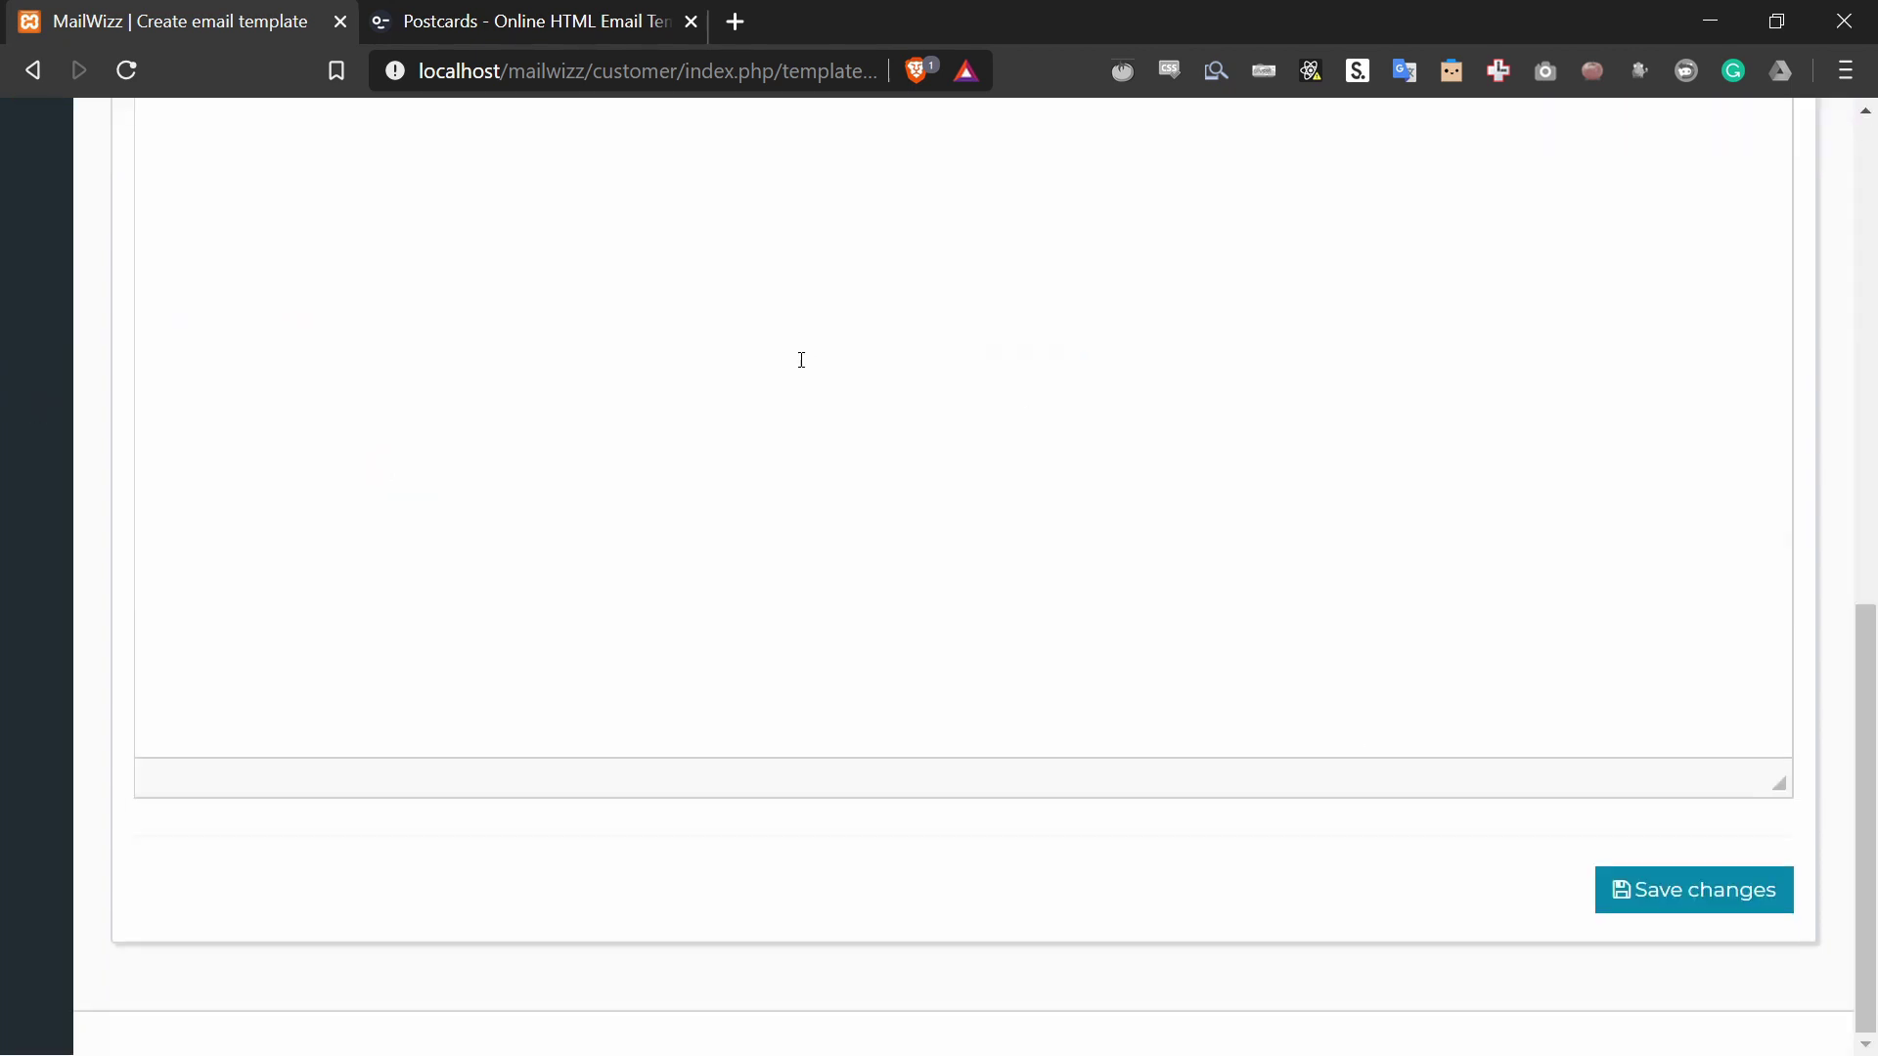
scroll(739, 575, "up", 10)
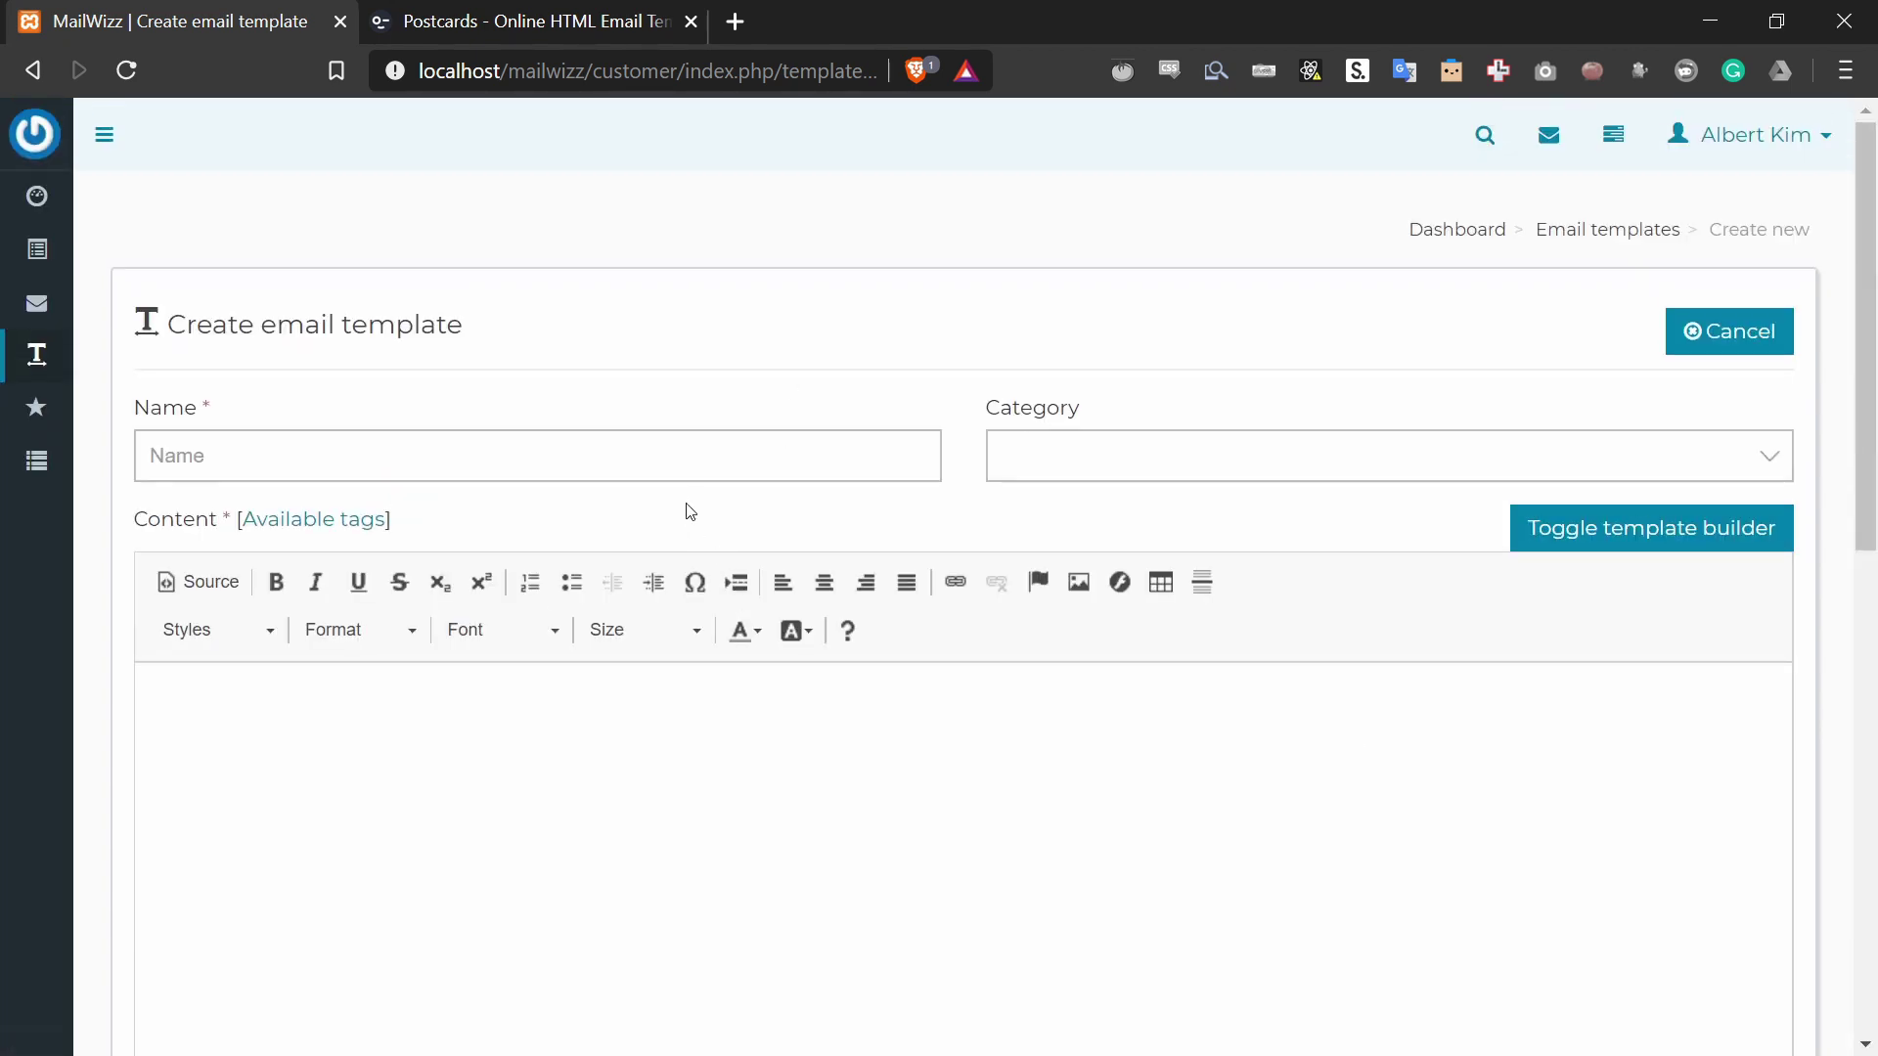
Step: Examine the list of available content tags, checking which ones are required
left_click(377, 523)
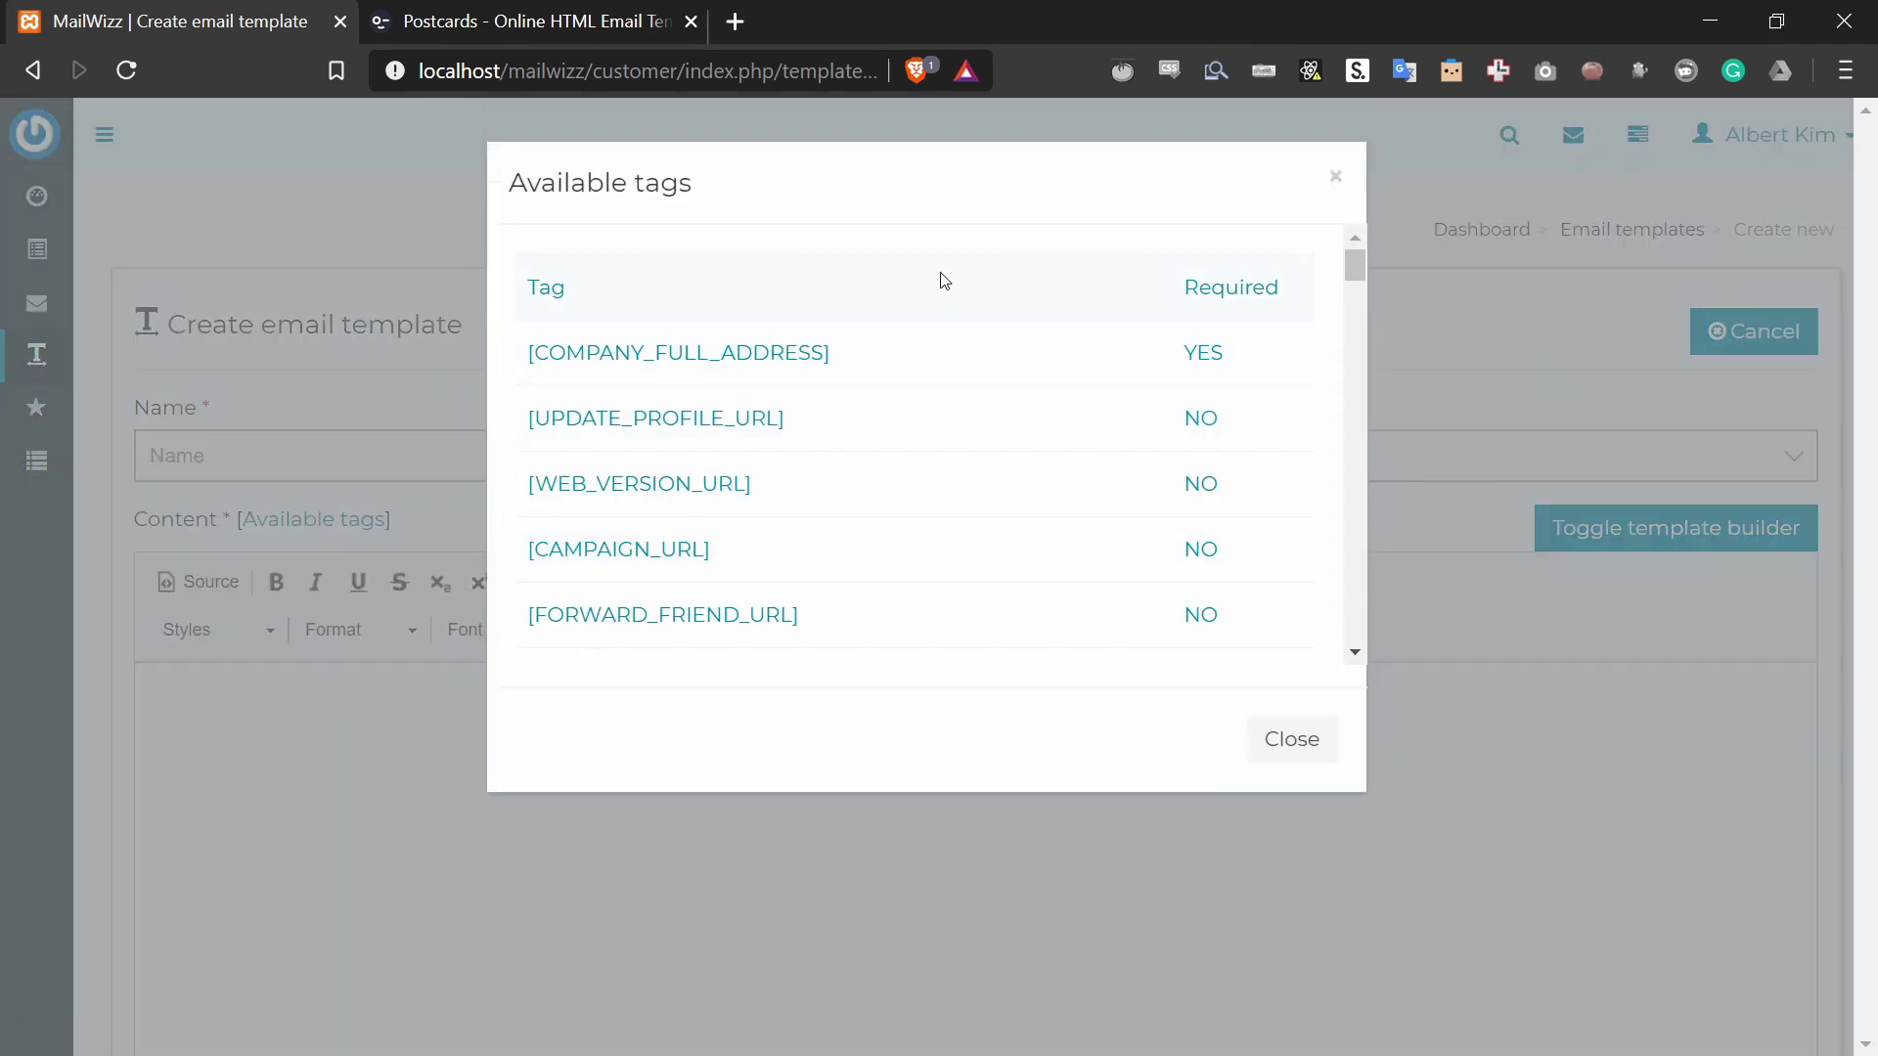
mouse_move(540, 356)
left_mouse_down()
mouse_move(860, 360)
mouse_move(531, 360)
left_mouse_up()
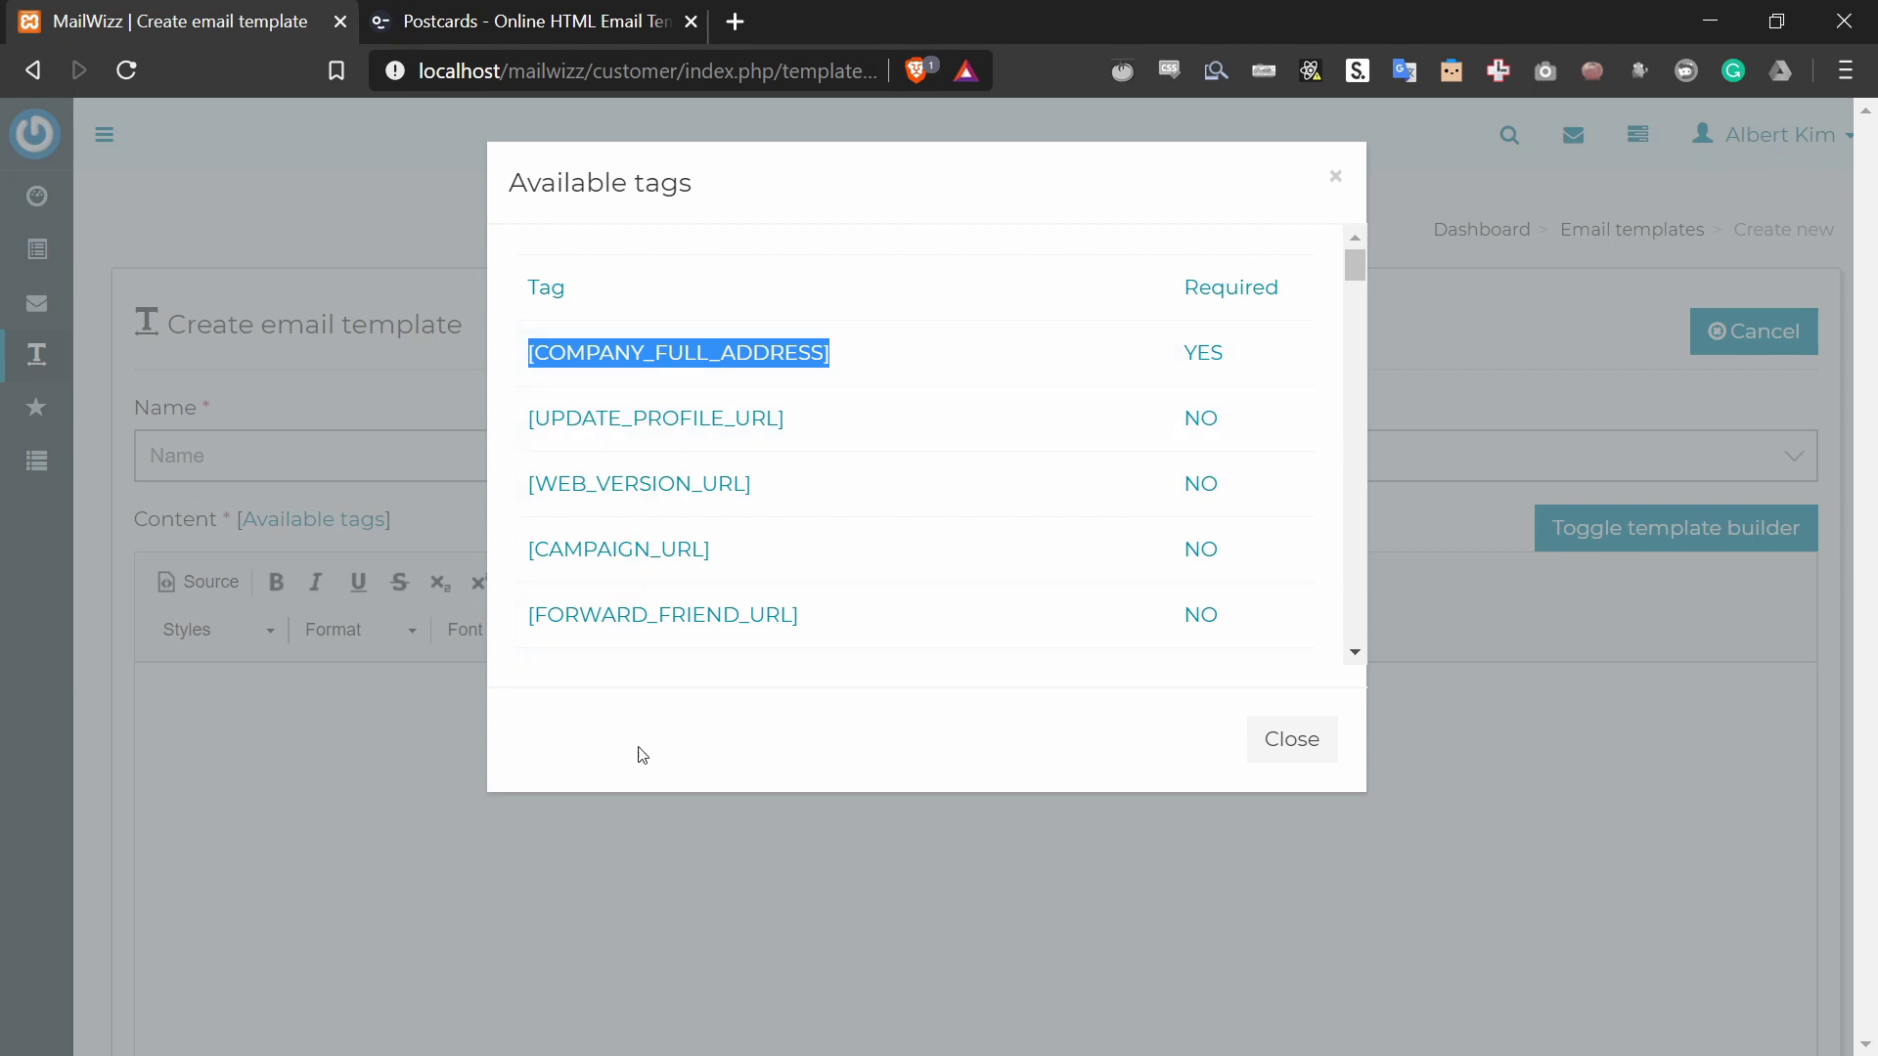
left_click(530, 360)
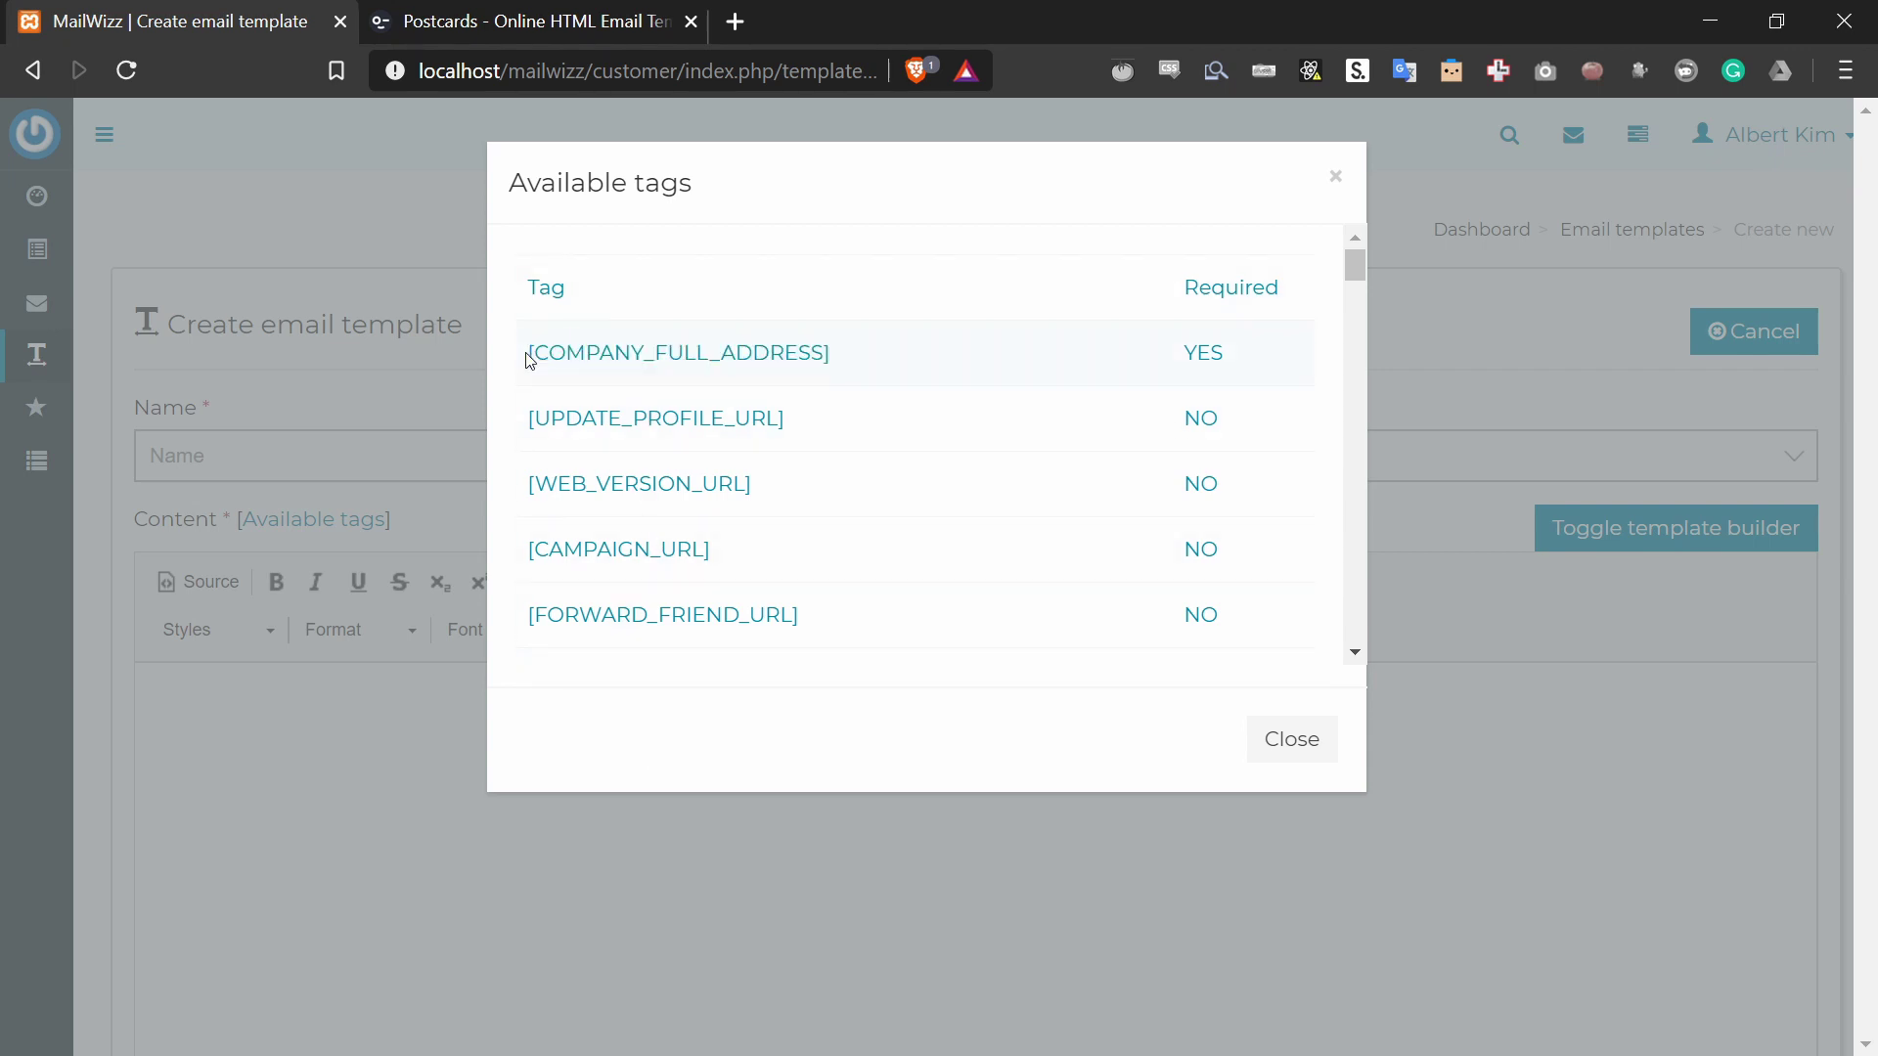
left_click_drag(531, 354, 863, 356)
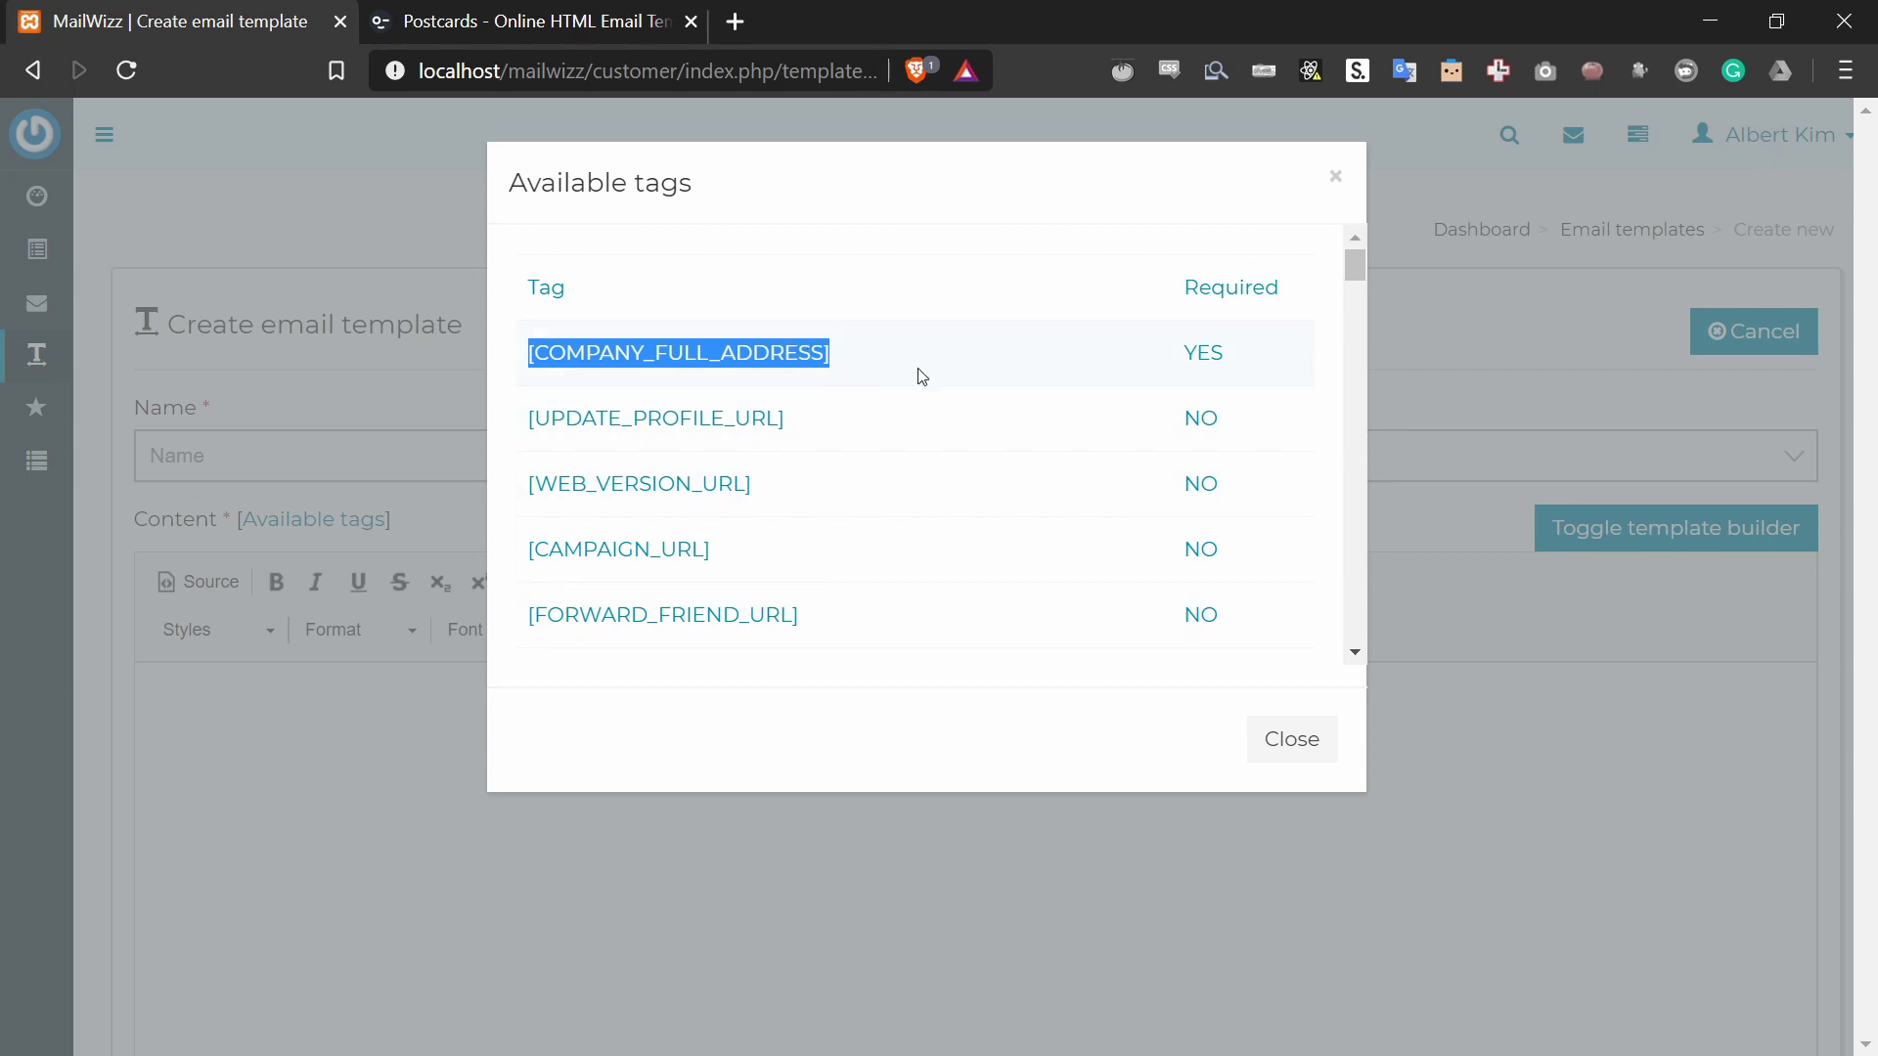
left_click(1037, 382)
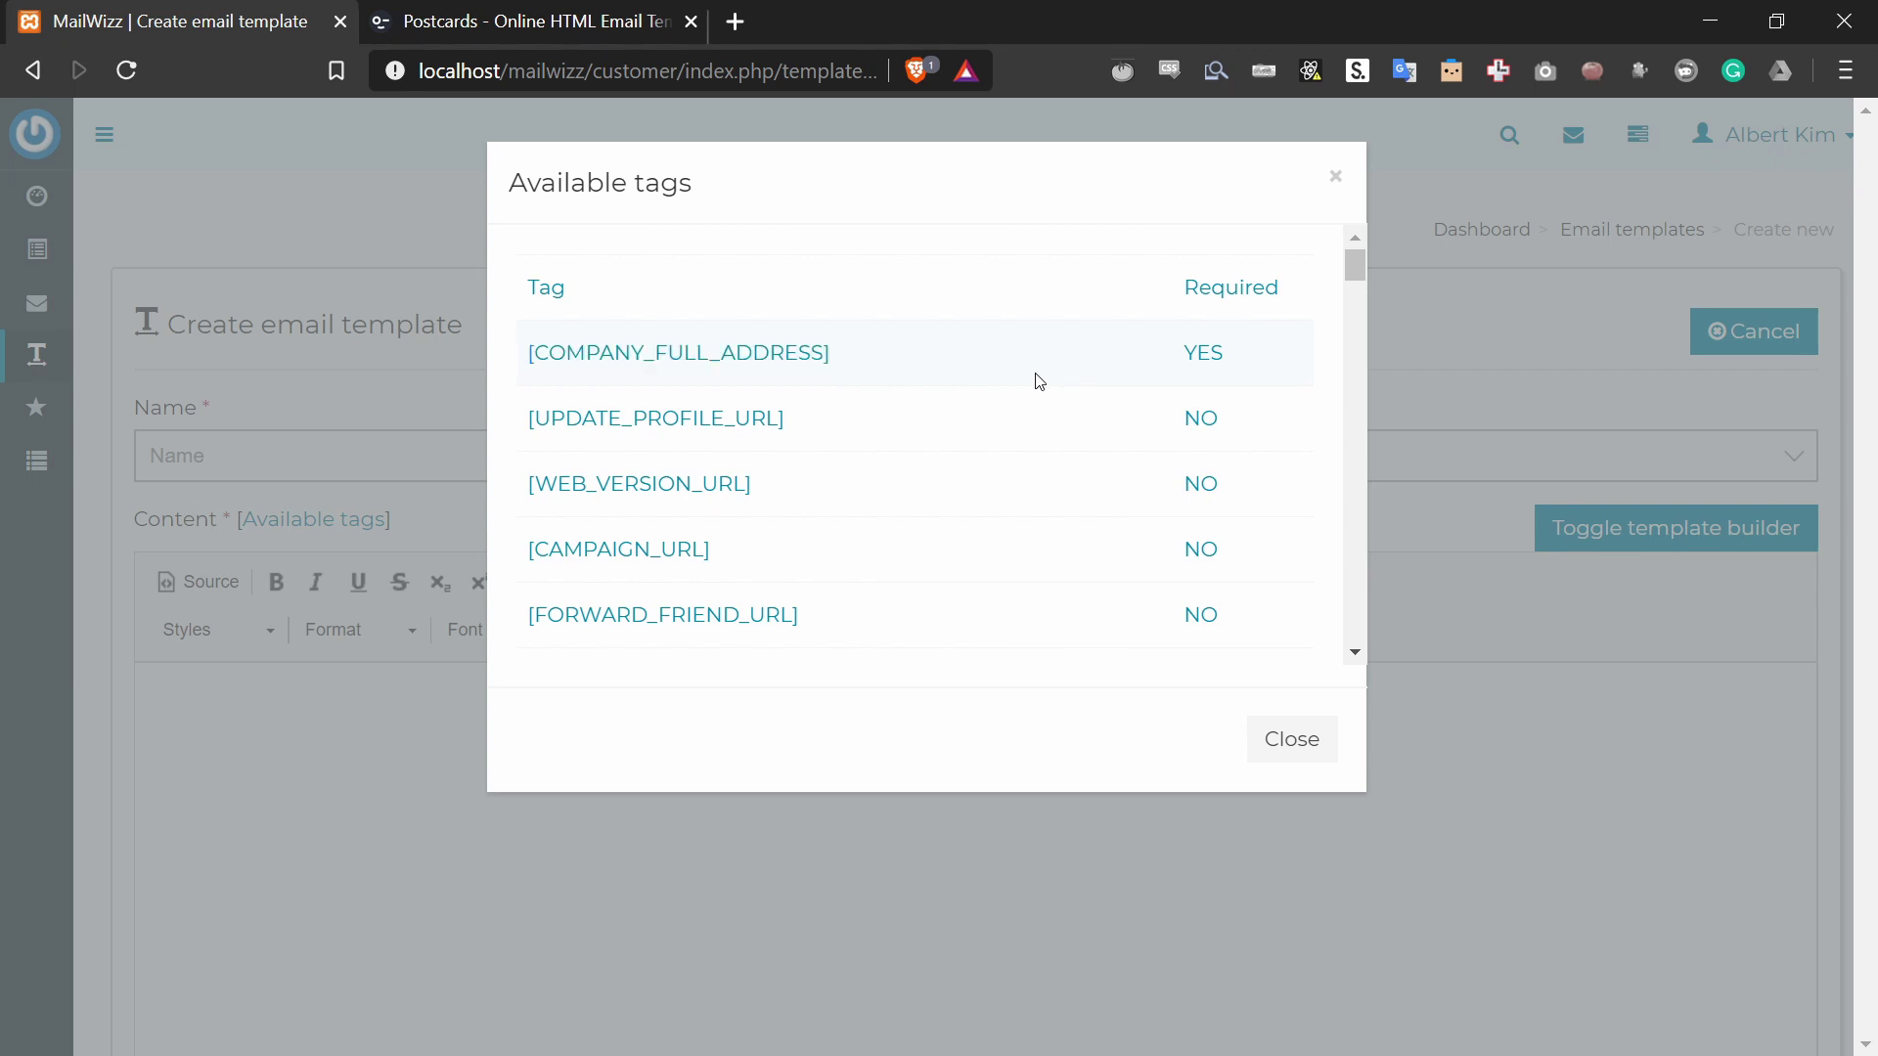
scroll(870, 479, "down", 6)
scroll(876, 479, "down", 5)
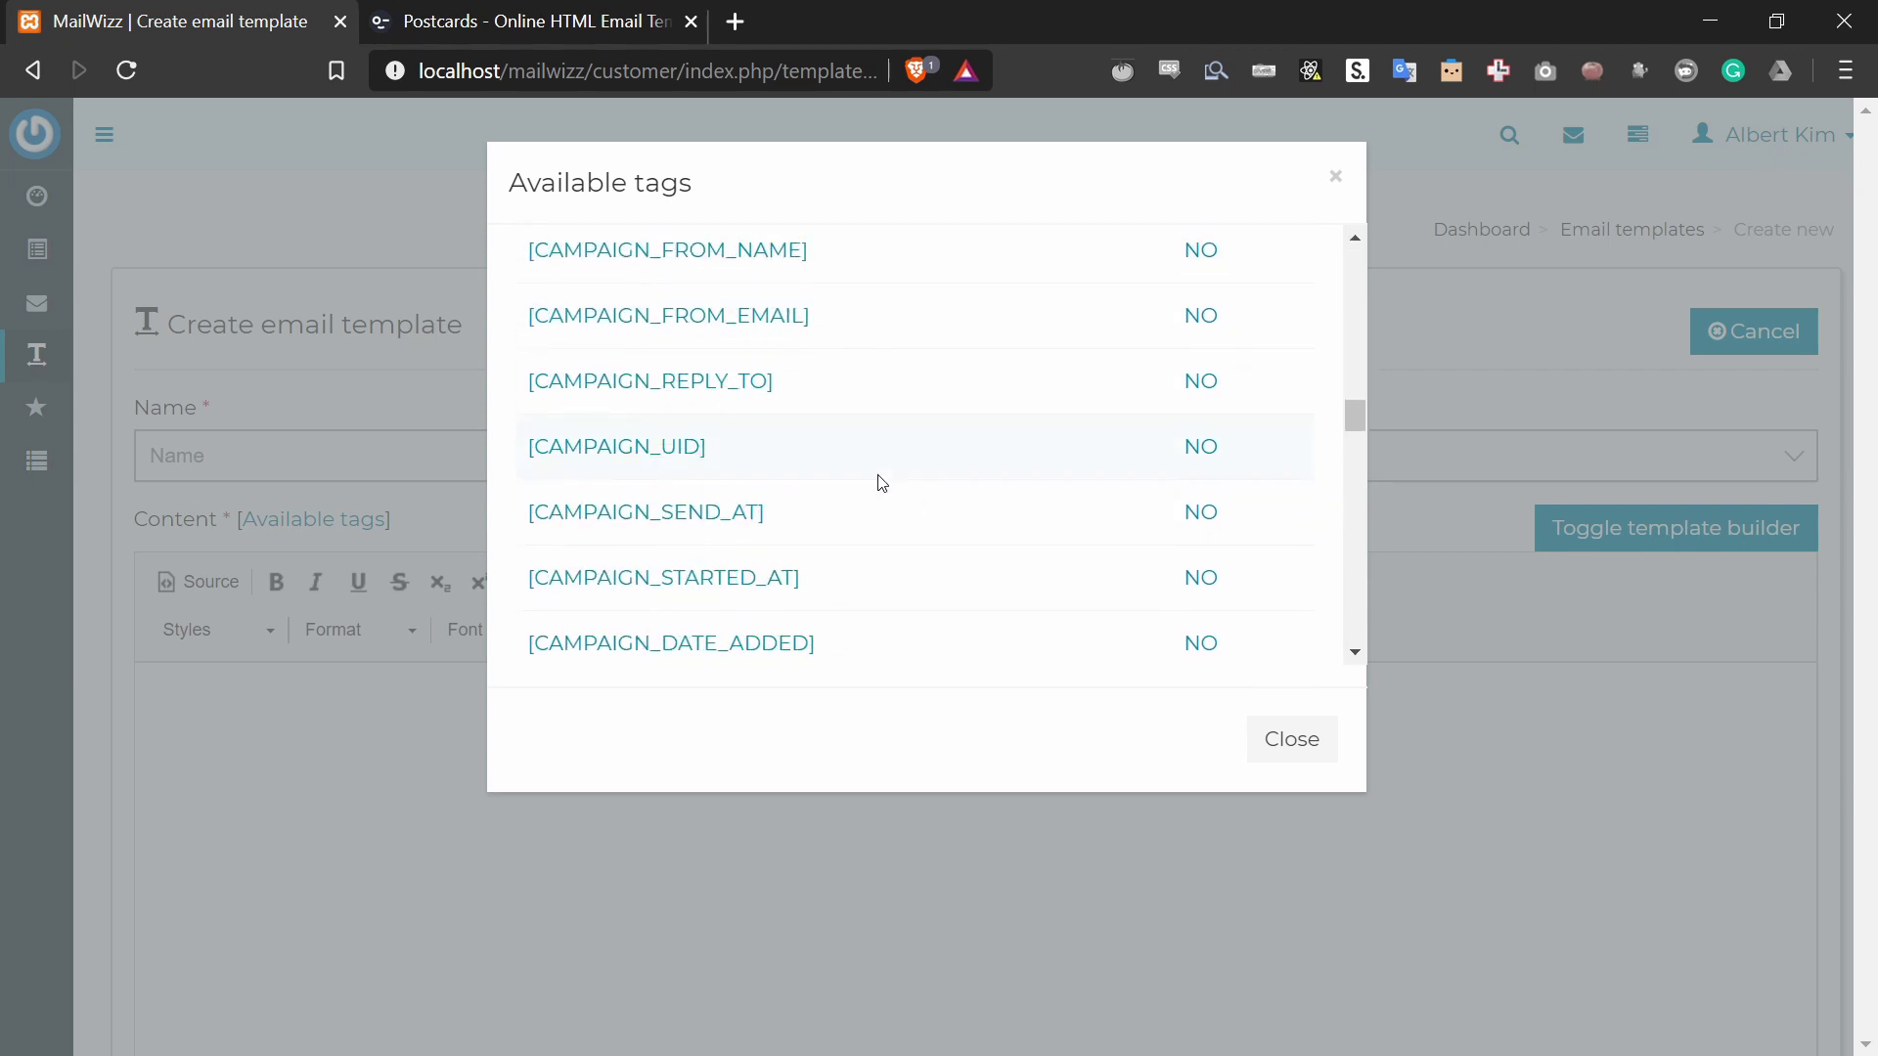
scroll(930, 512, "up", 12)
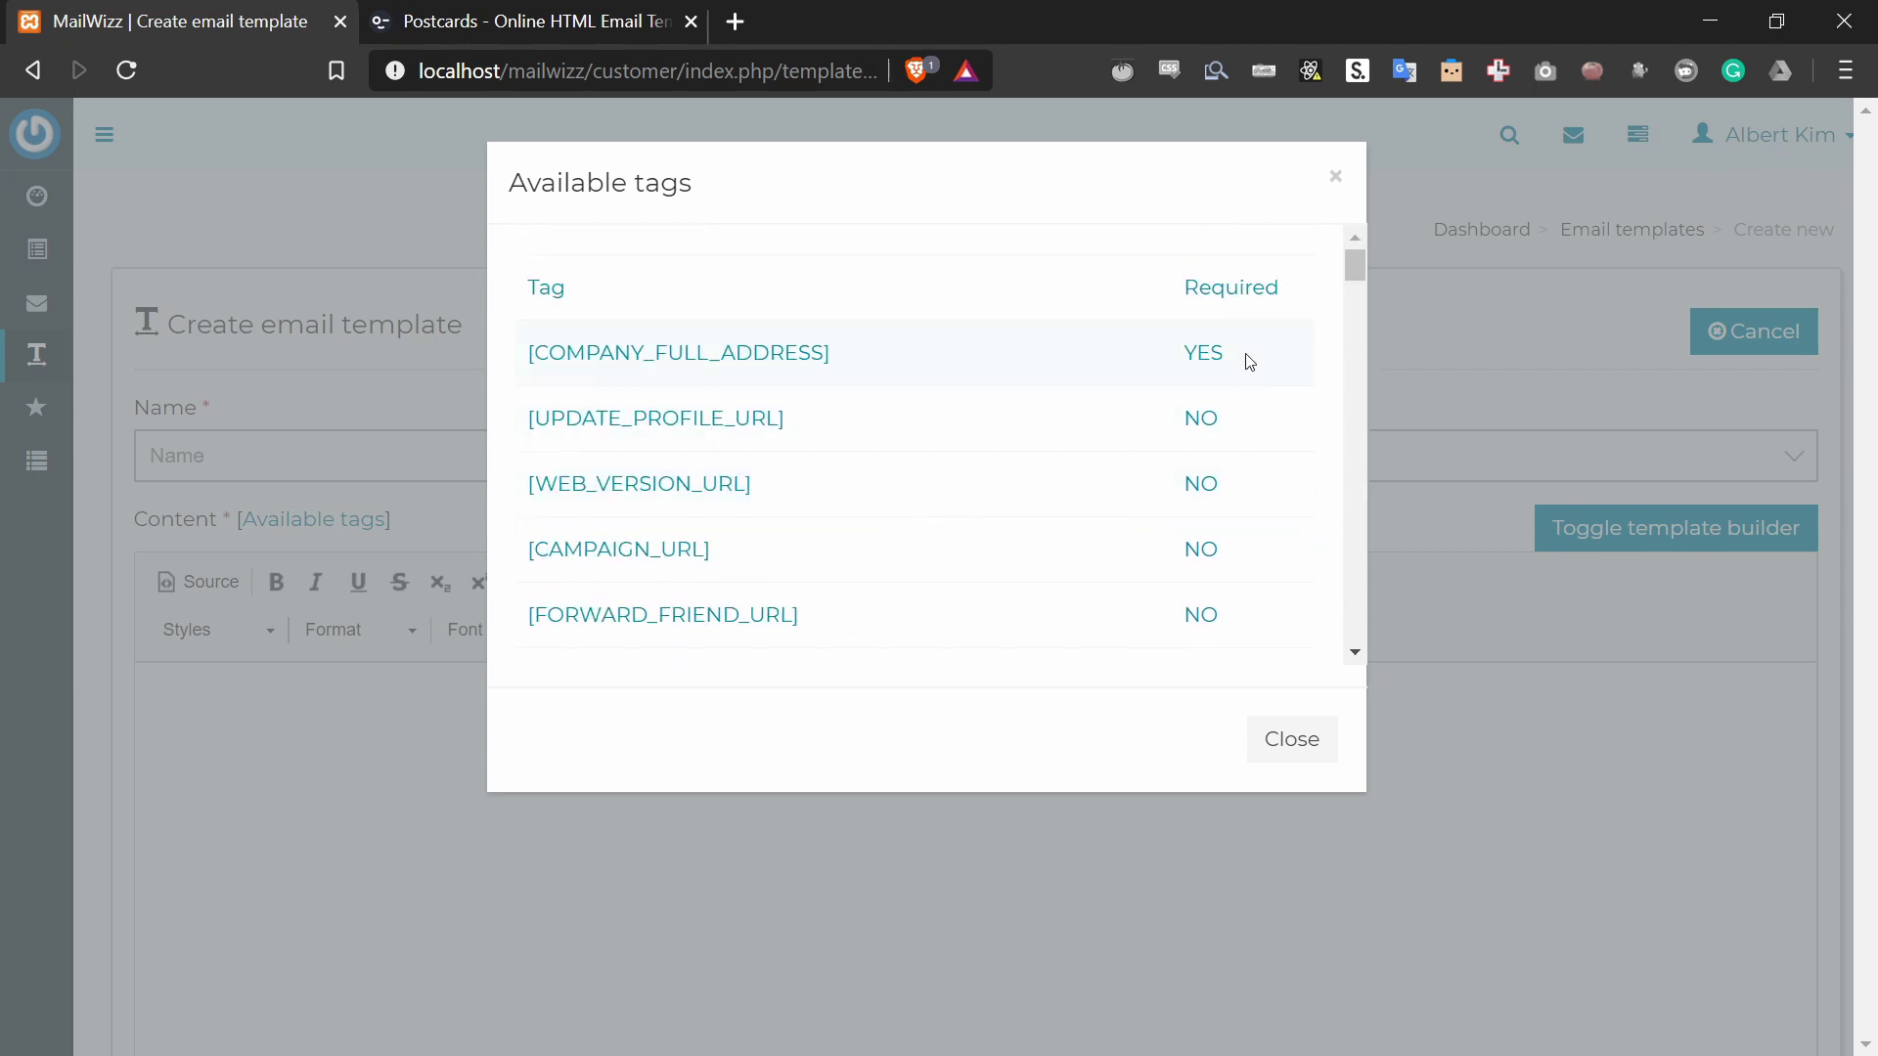
left_click_drag(1249, 360, 543, 360)
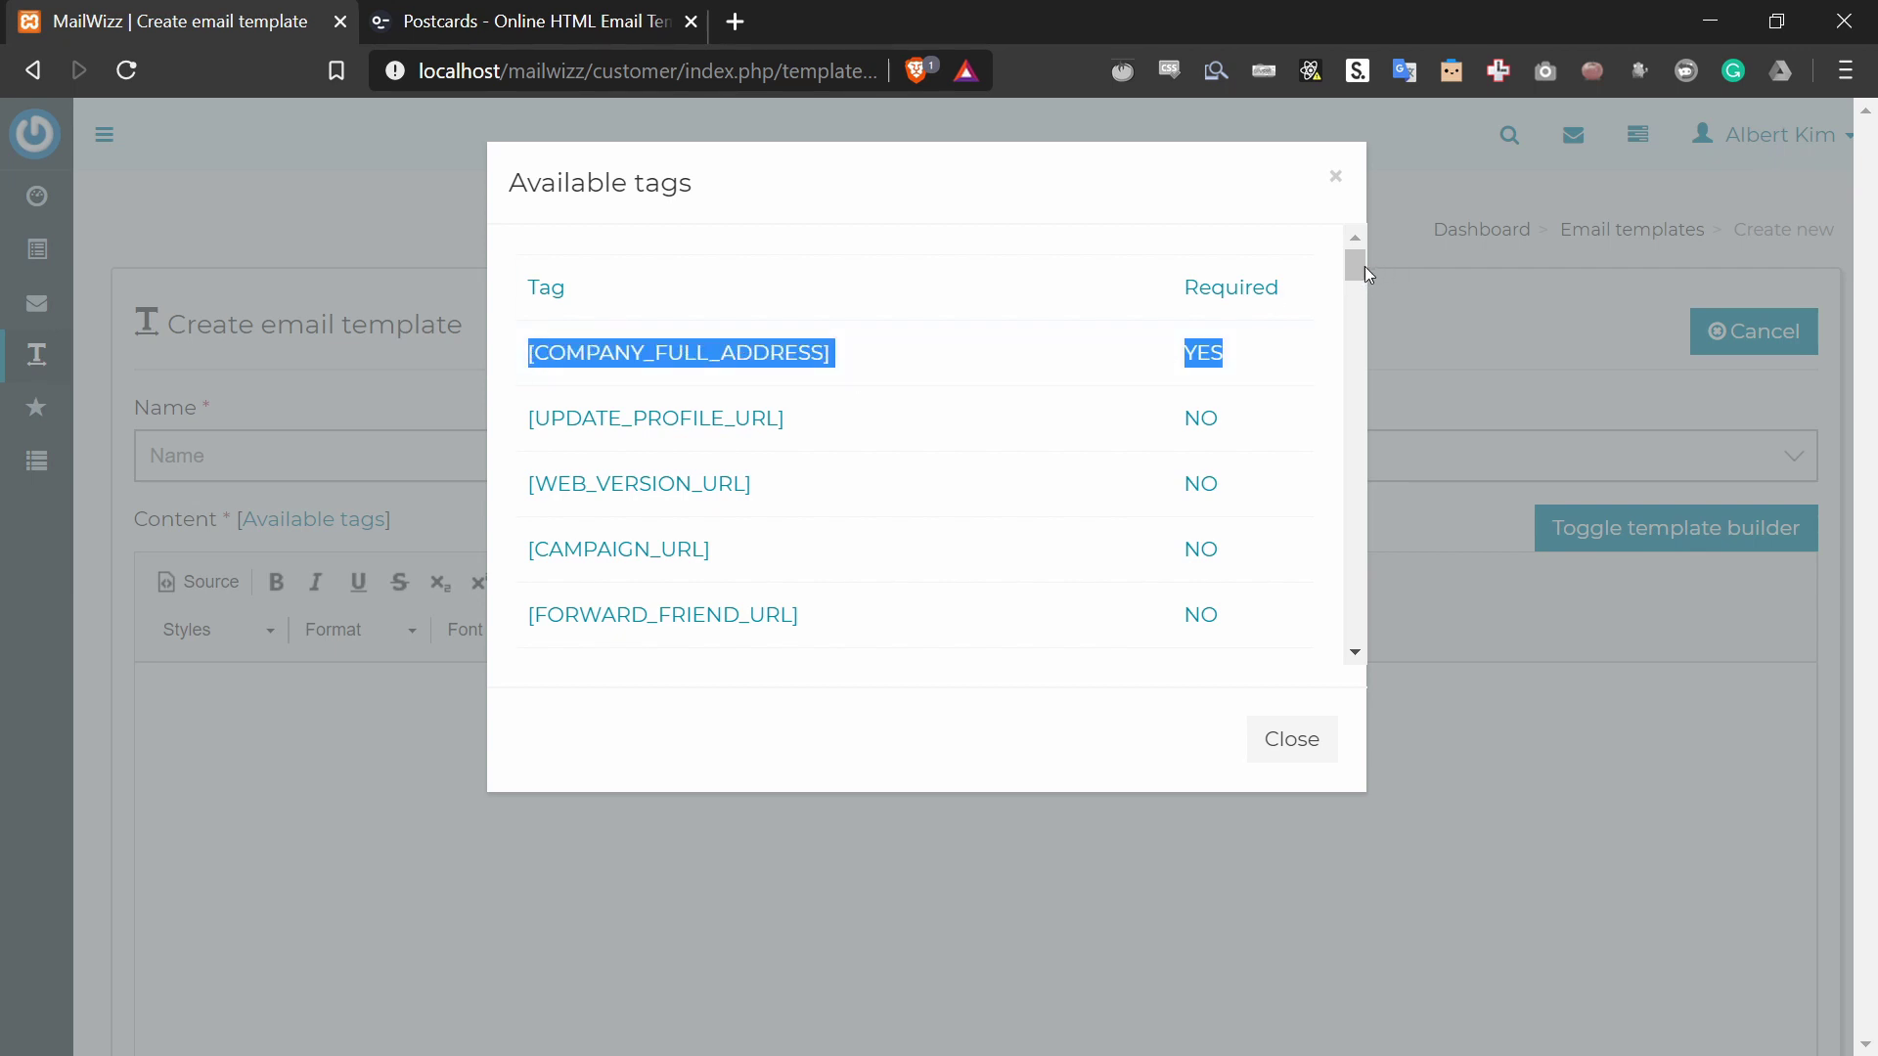
left_click_drag(1359, 268, 1344, 606)
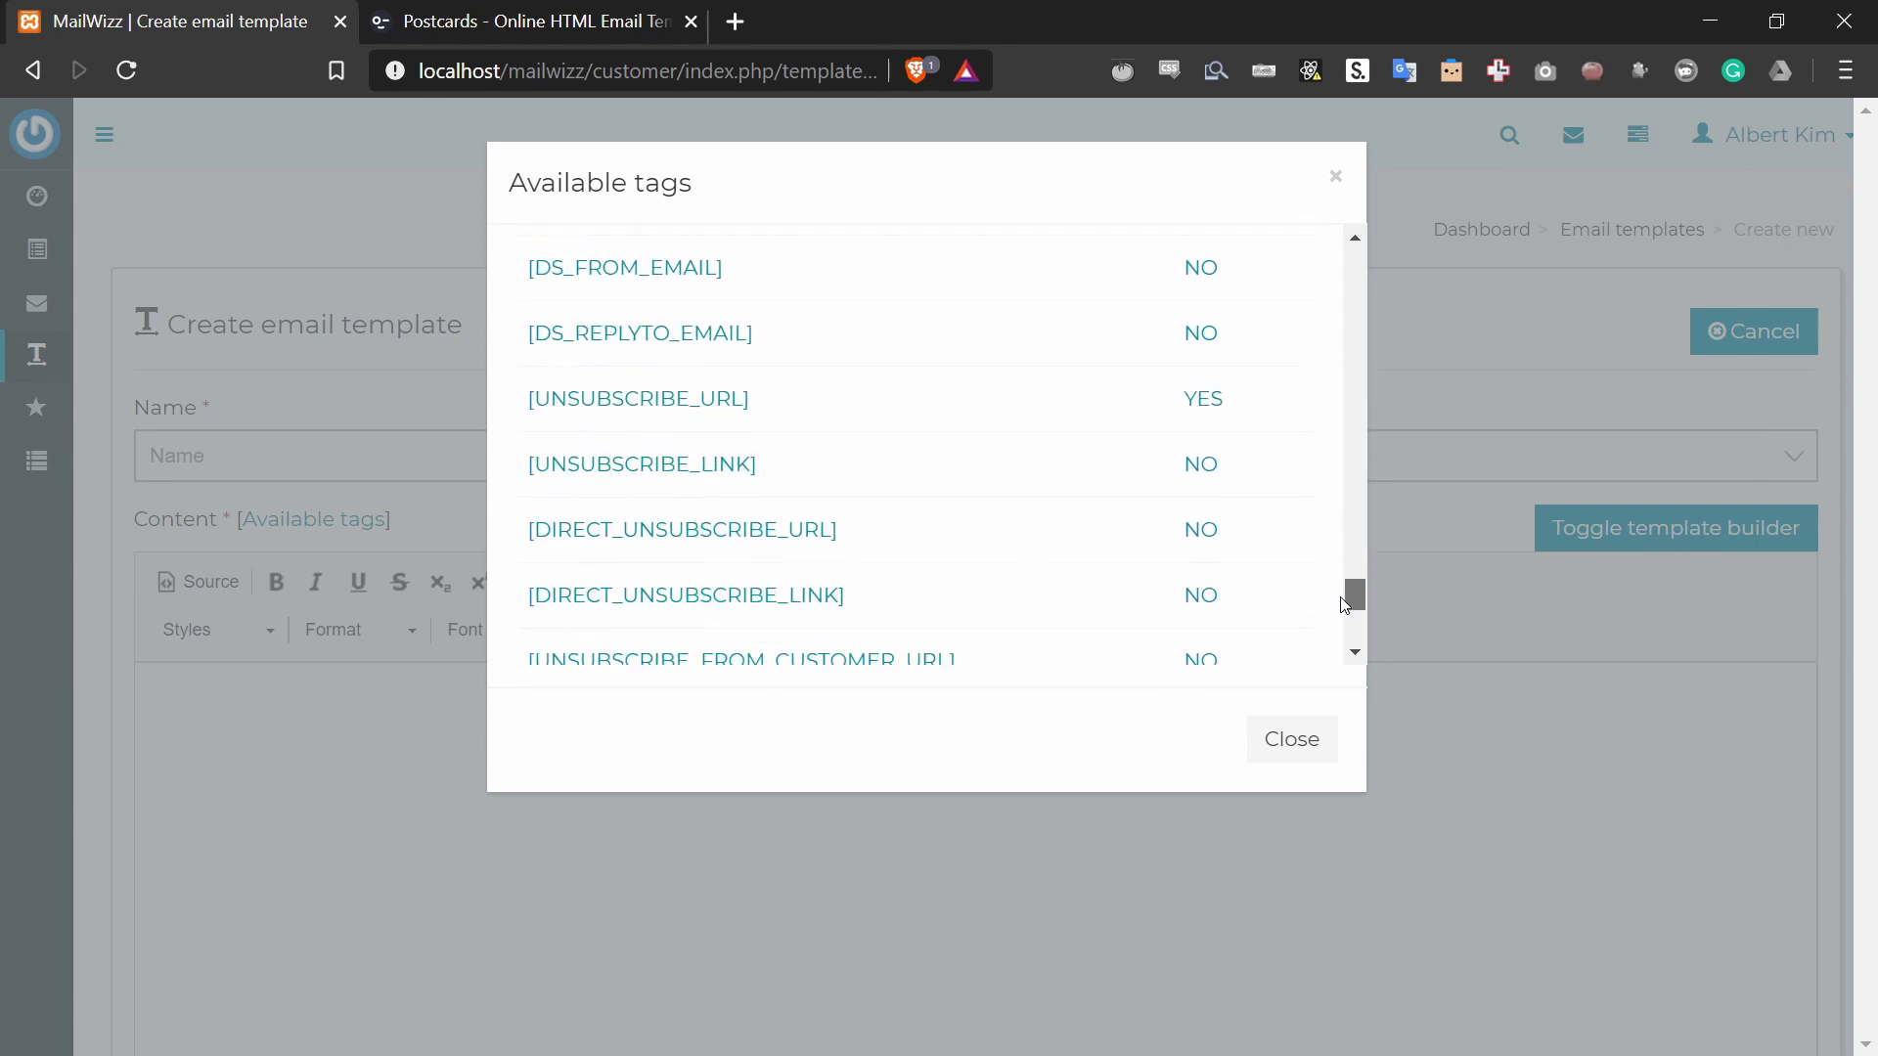
left_click_drag(1244, 419, 526, 393)
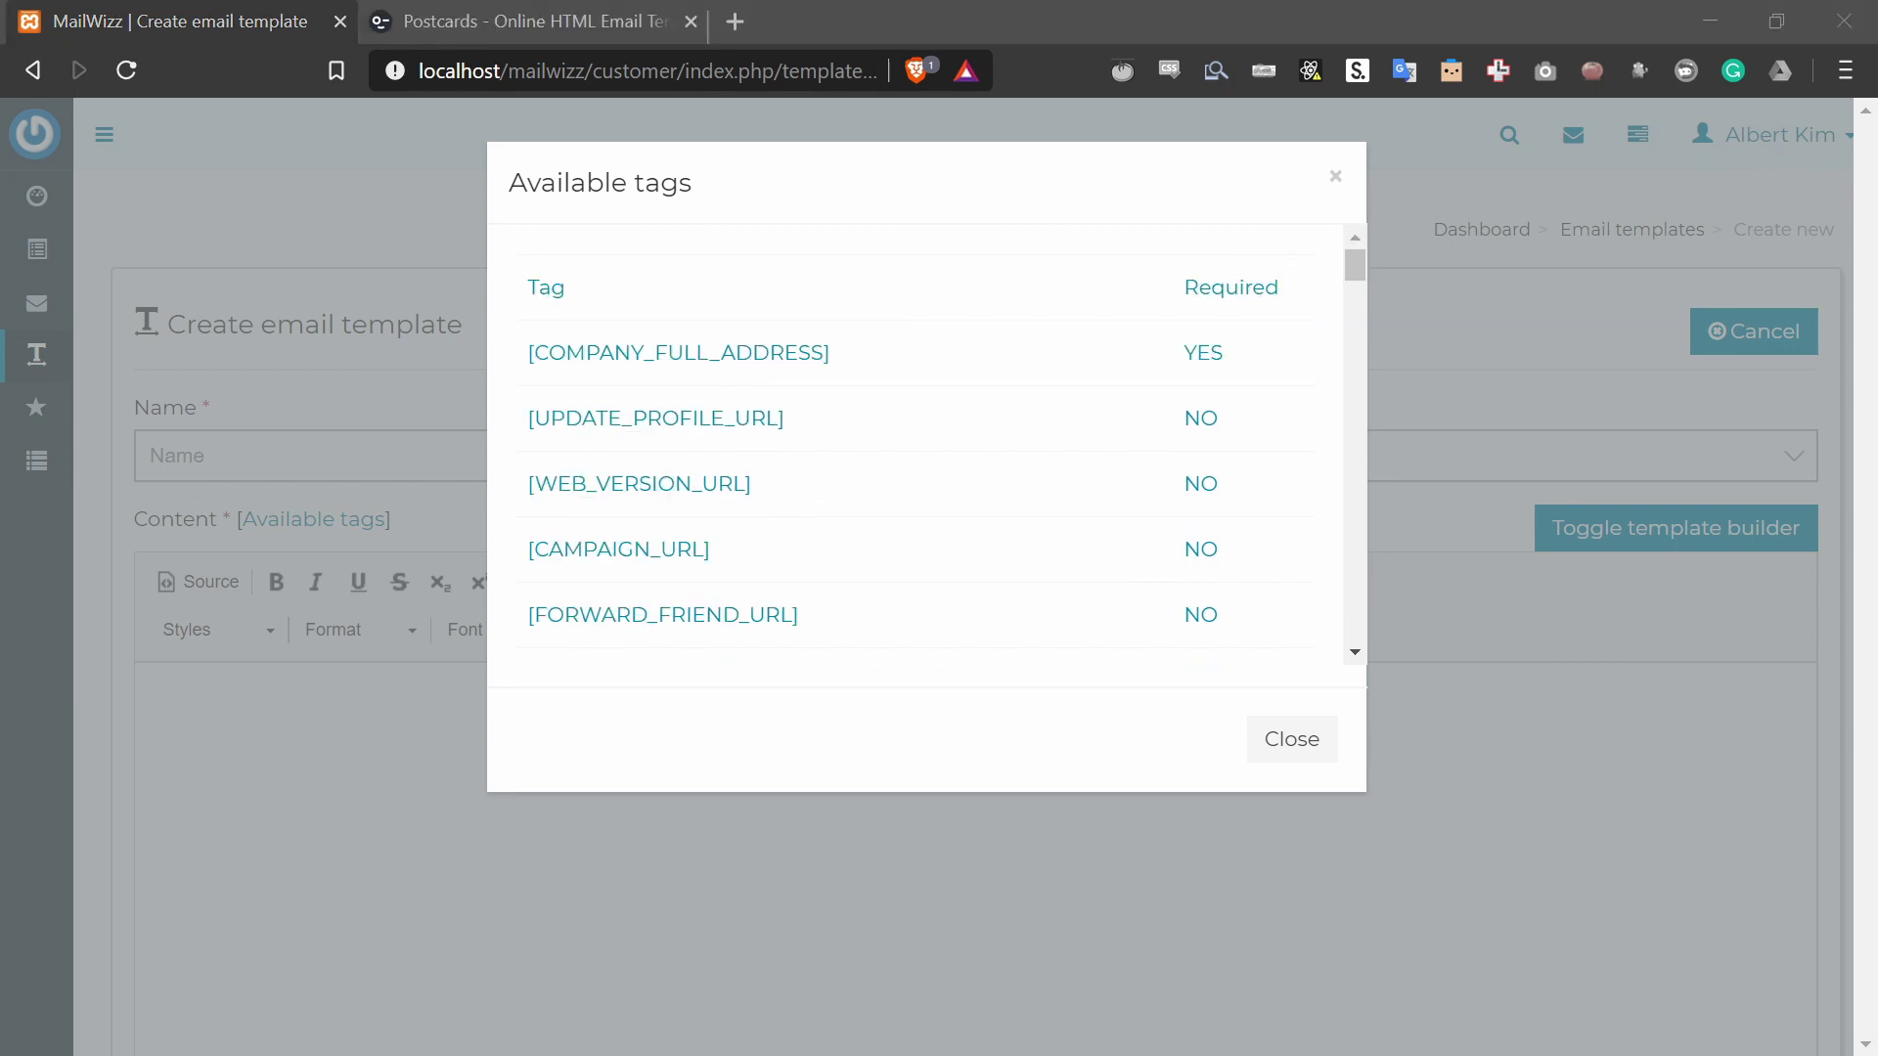
Step: Switch to Postcards and review the Mailwizz email design from its header to its footer
left_click(525, 32)
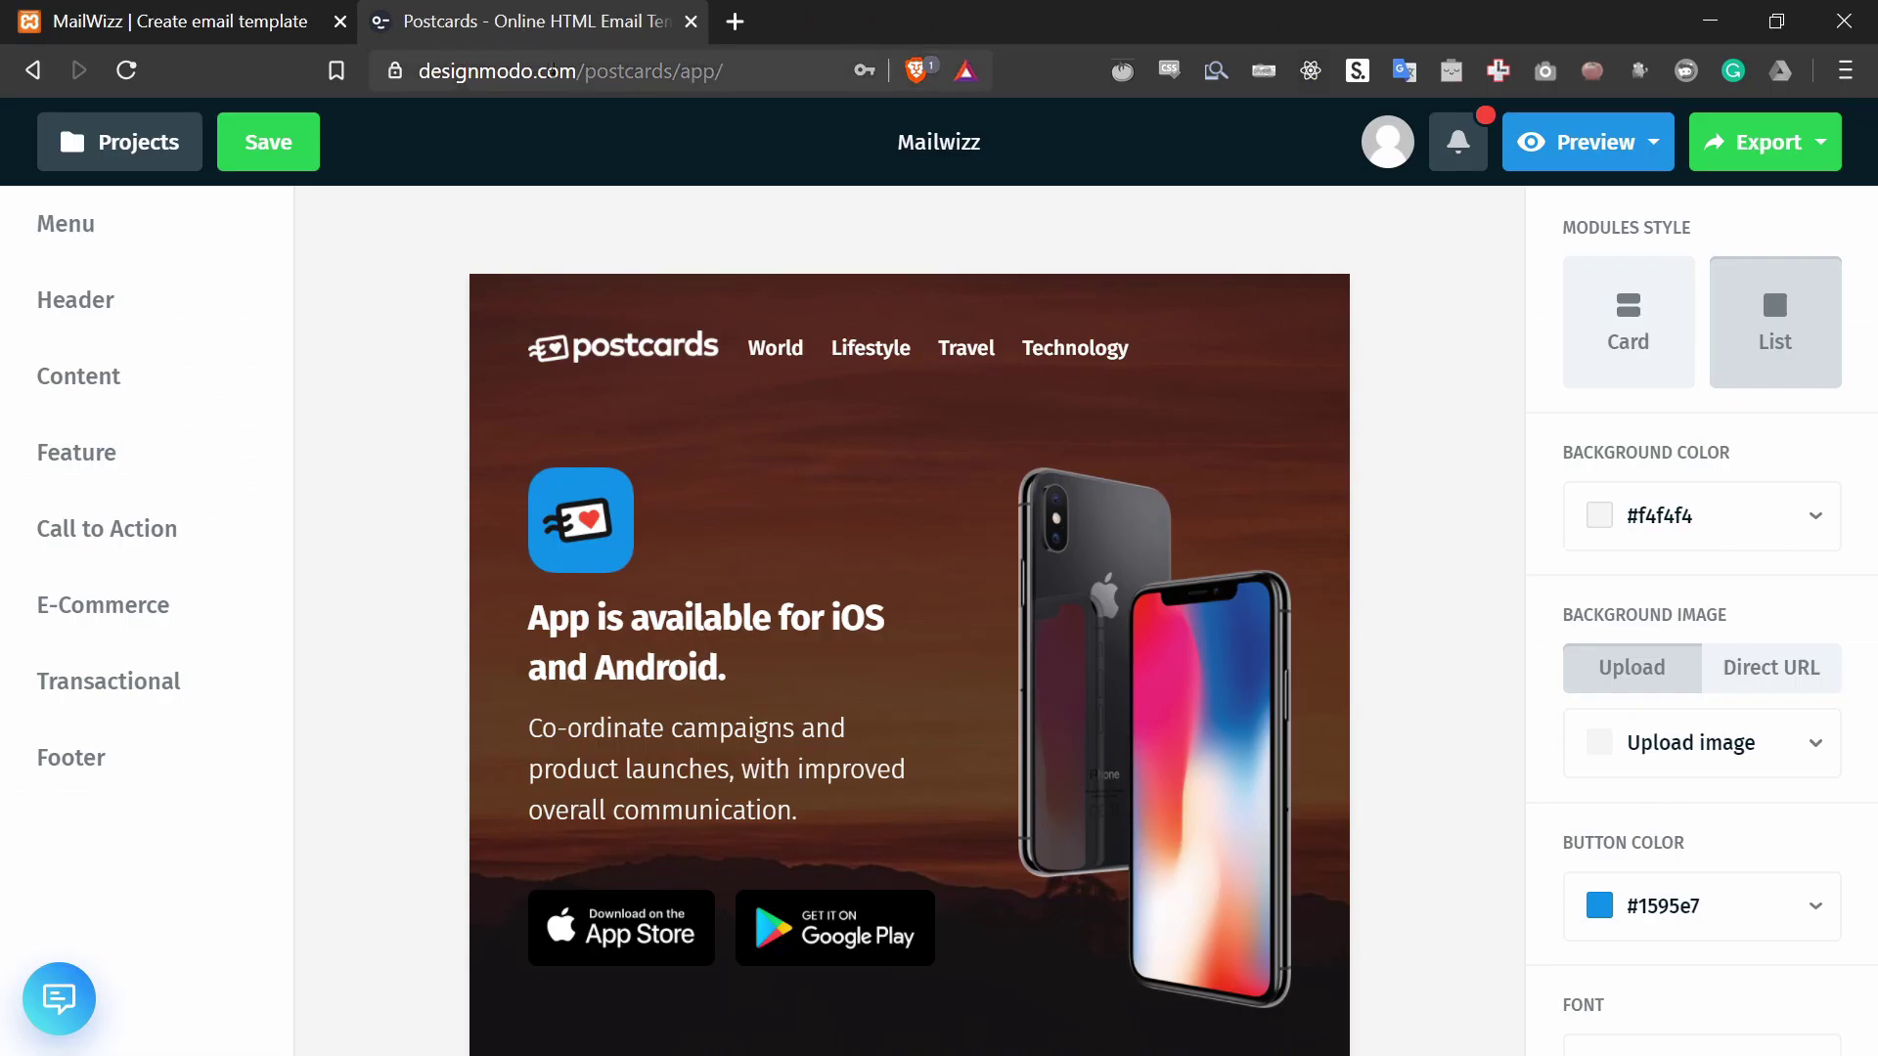
scroll(431, 331, "down", 5)
scroll(427, 327, "down", 10)
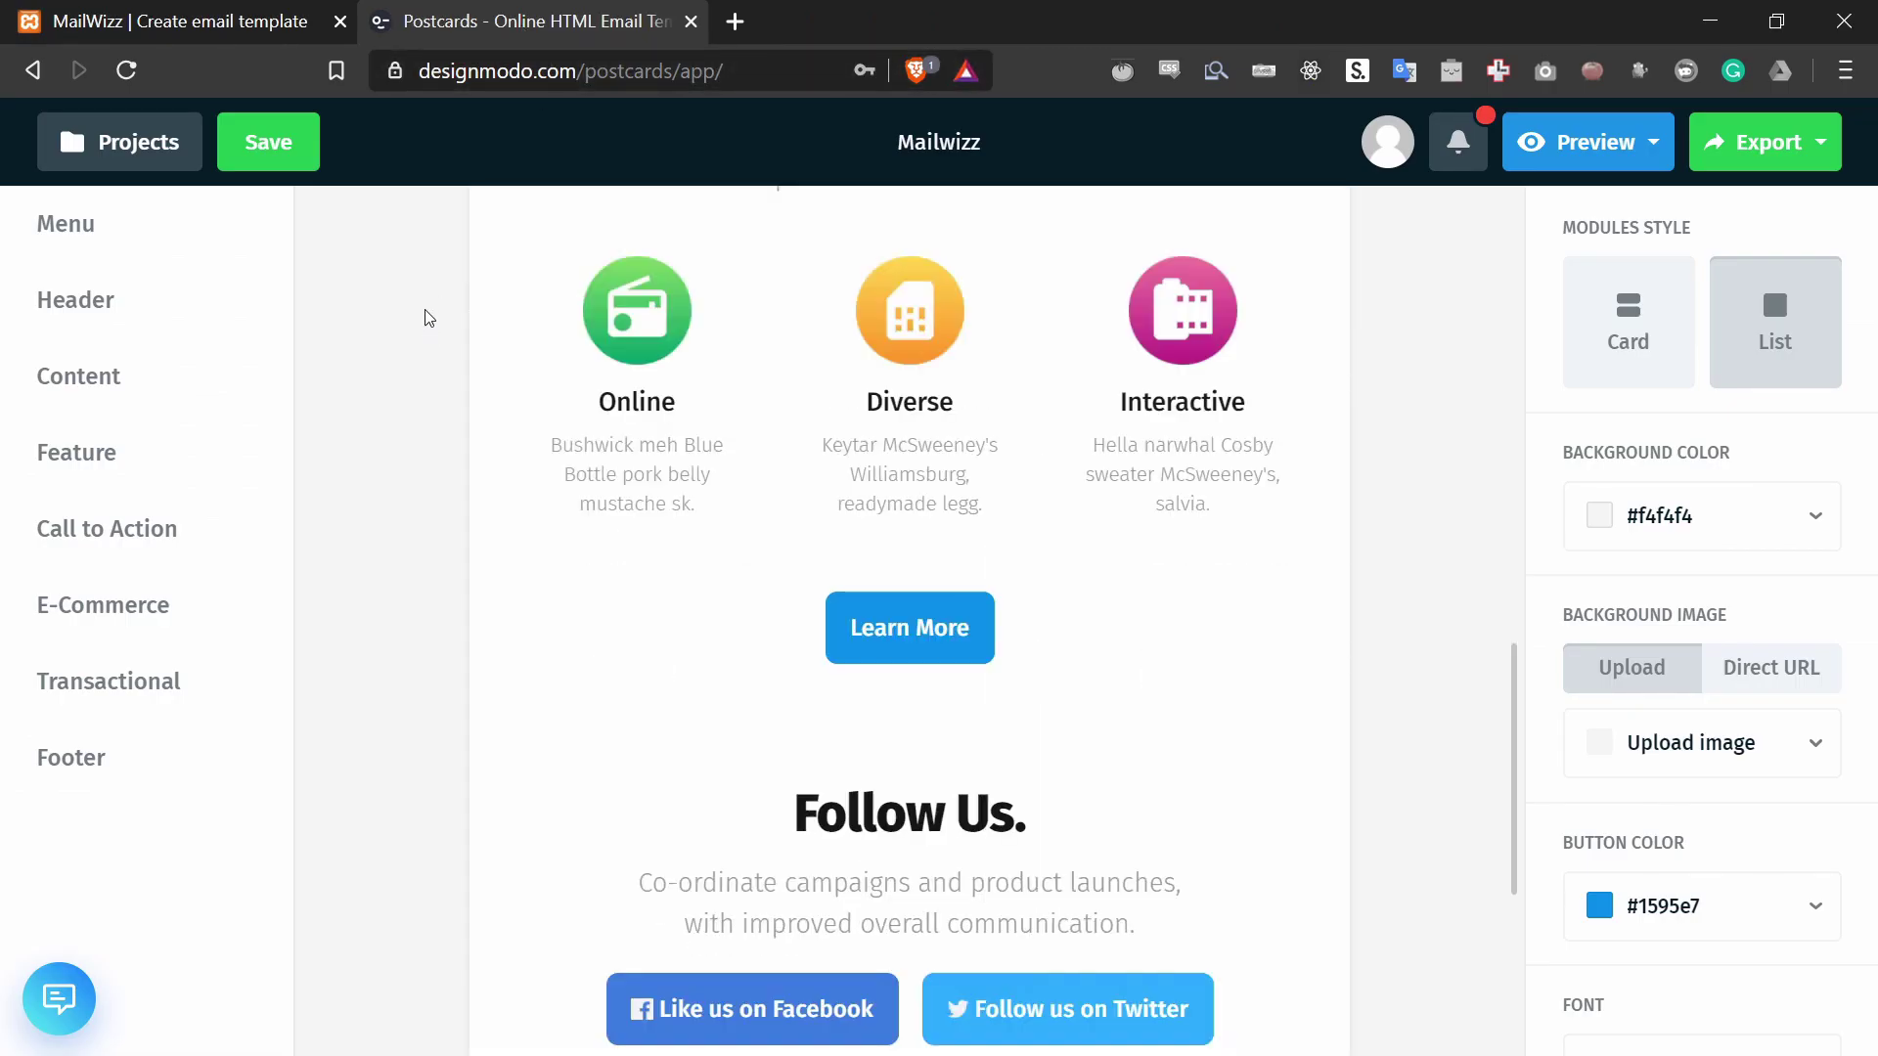
scroll(426, 315, "up", 12)
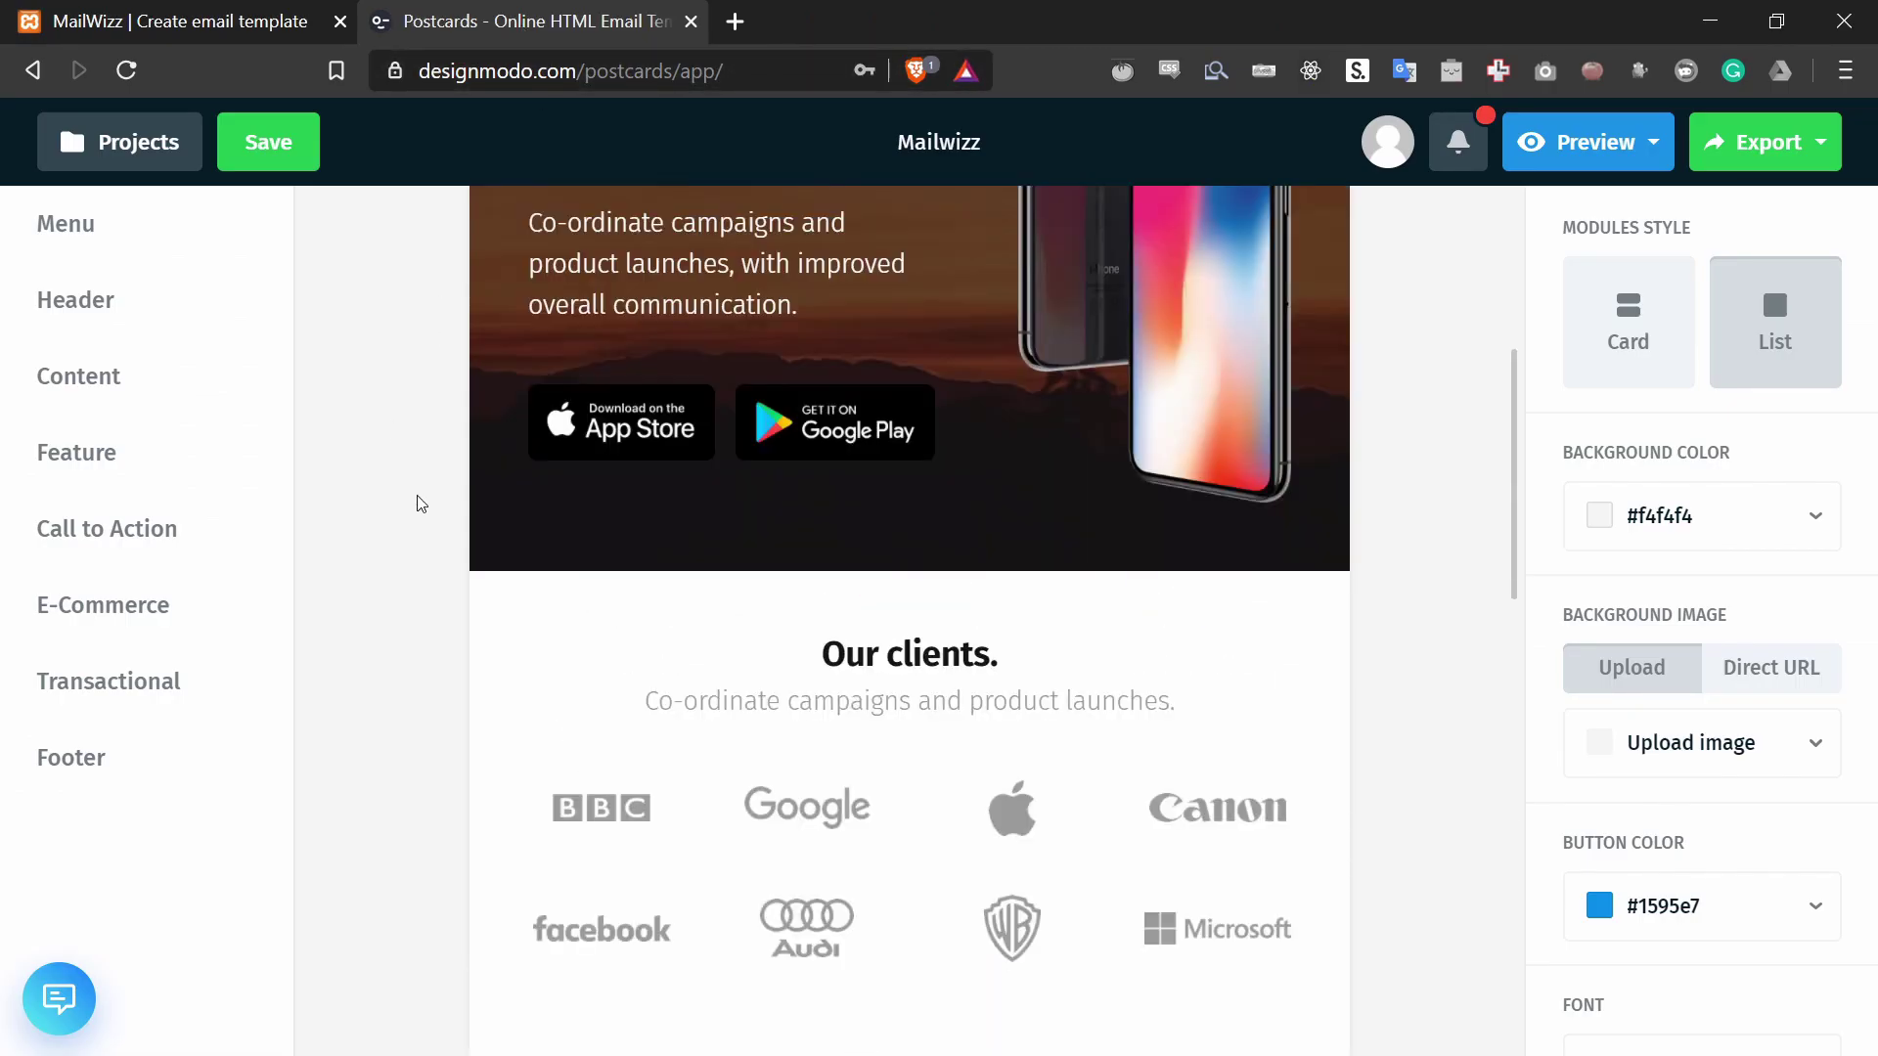
scroll(418, 501, "up", 5)
scroll(420, 505, "down", 10)
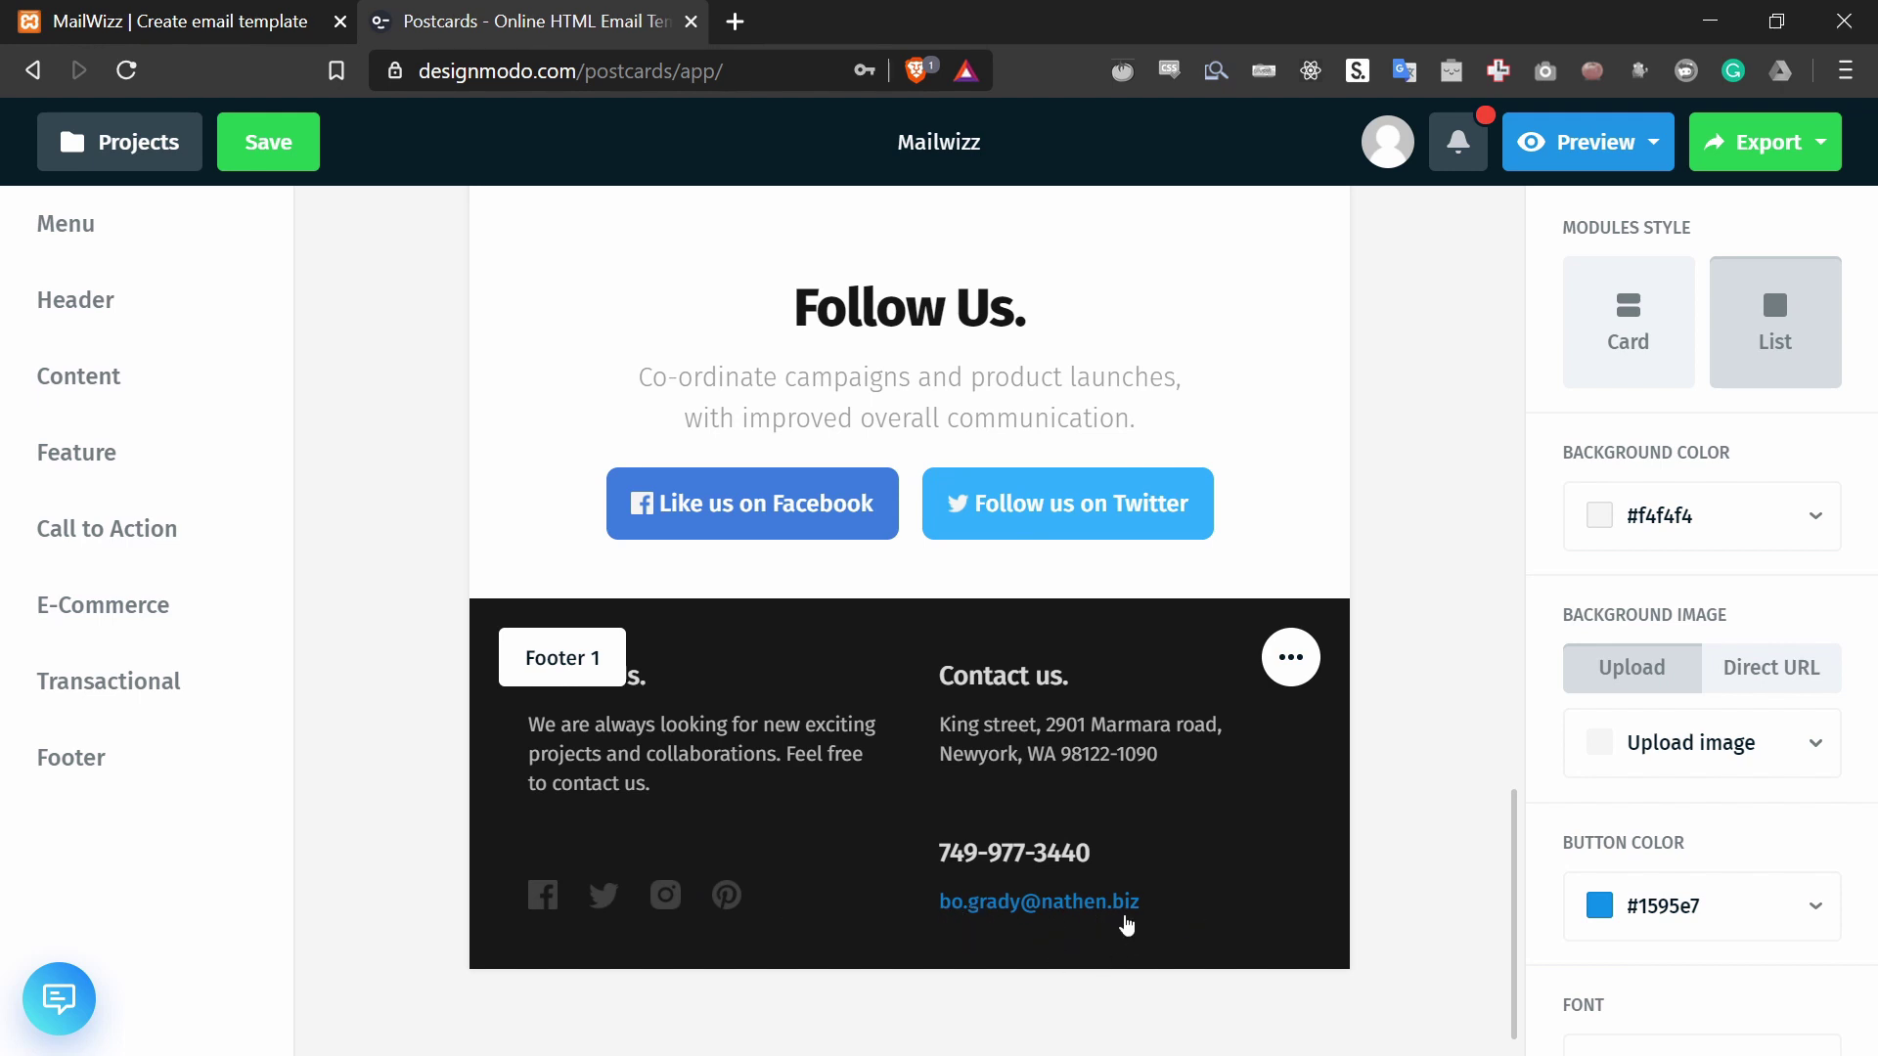
Step: Copy the [COMPANY_FULL_ADDRESS] tag from MailWizz and replace the street address in the Postcards footer's Contact us column with it
left_click(232, 8)
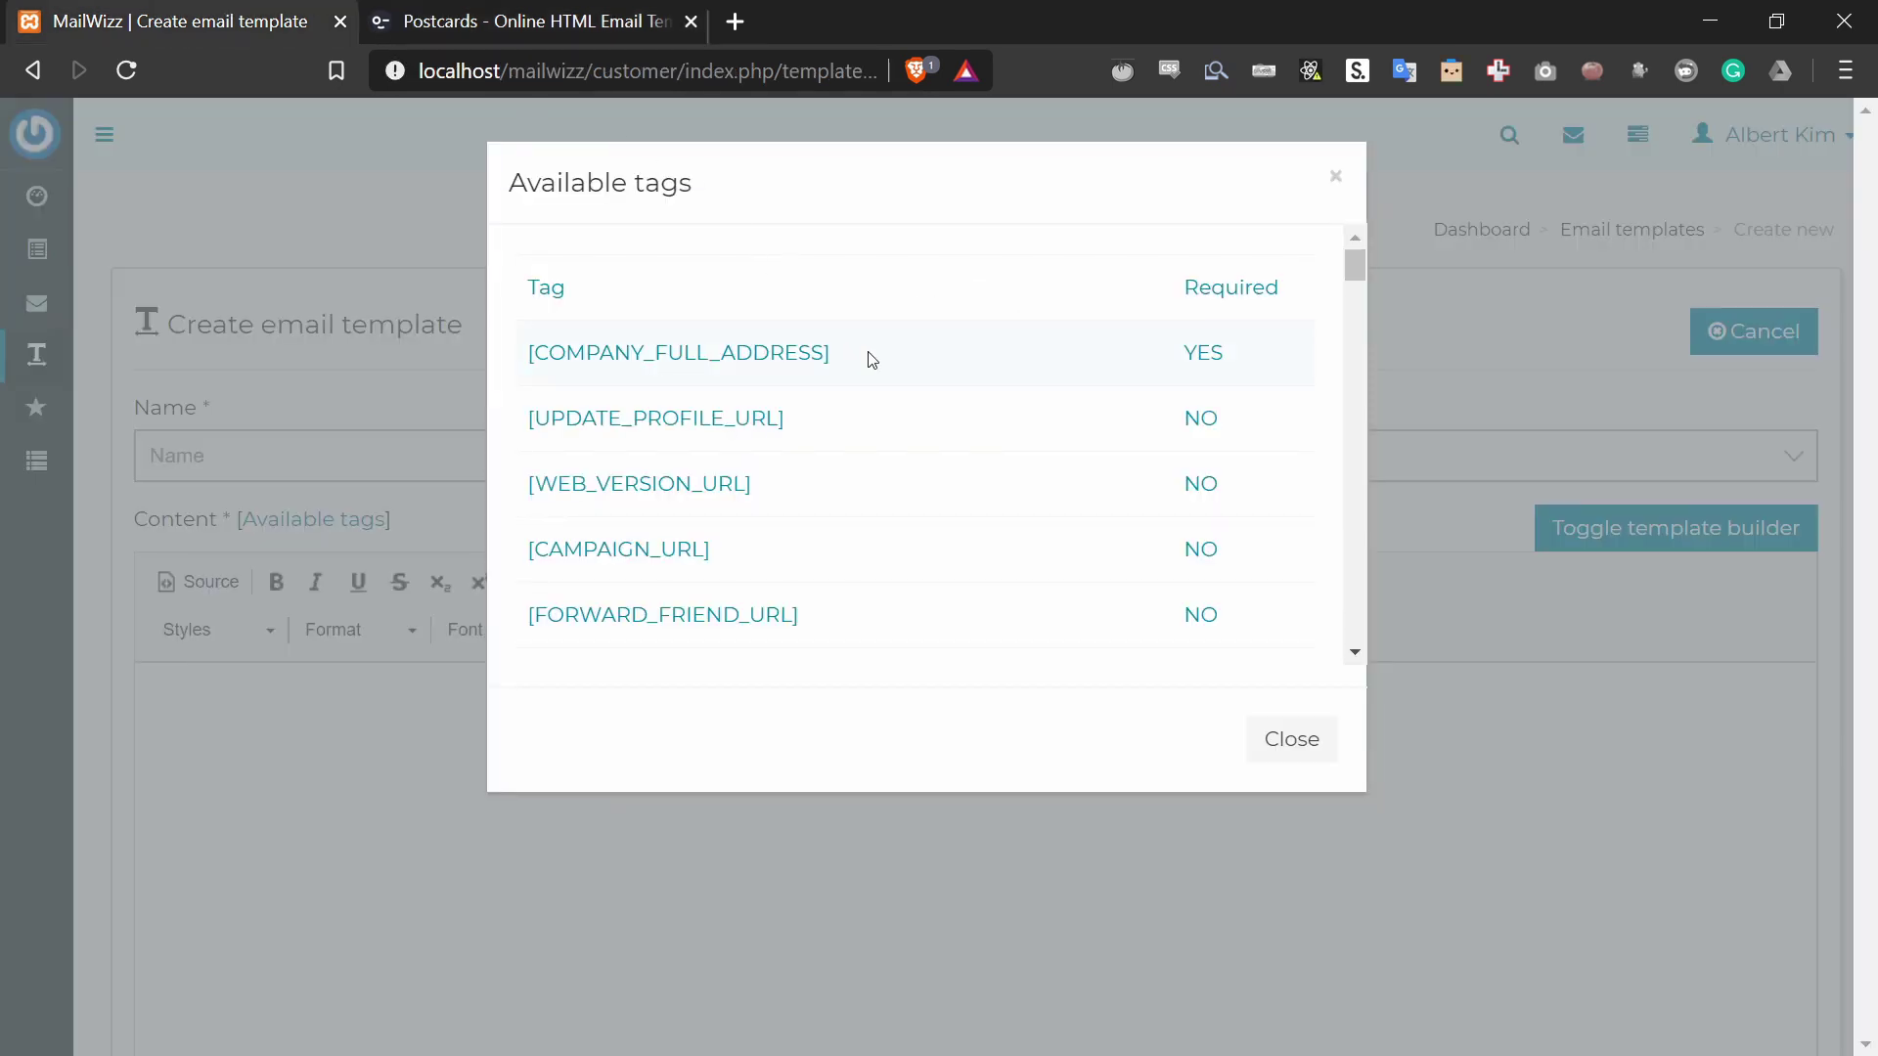
left_click_drag(868, 356, 533, 349)
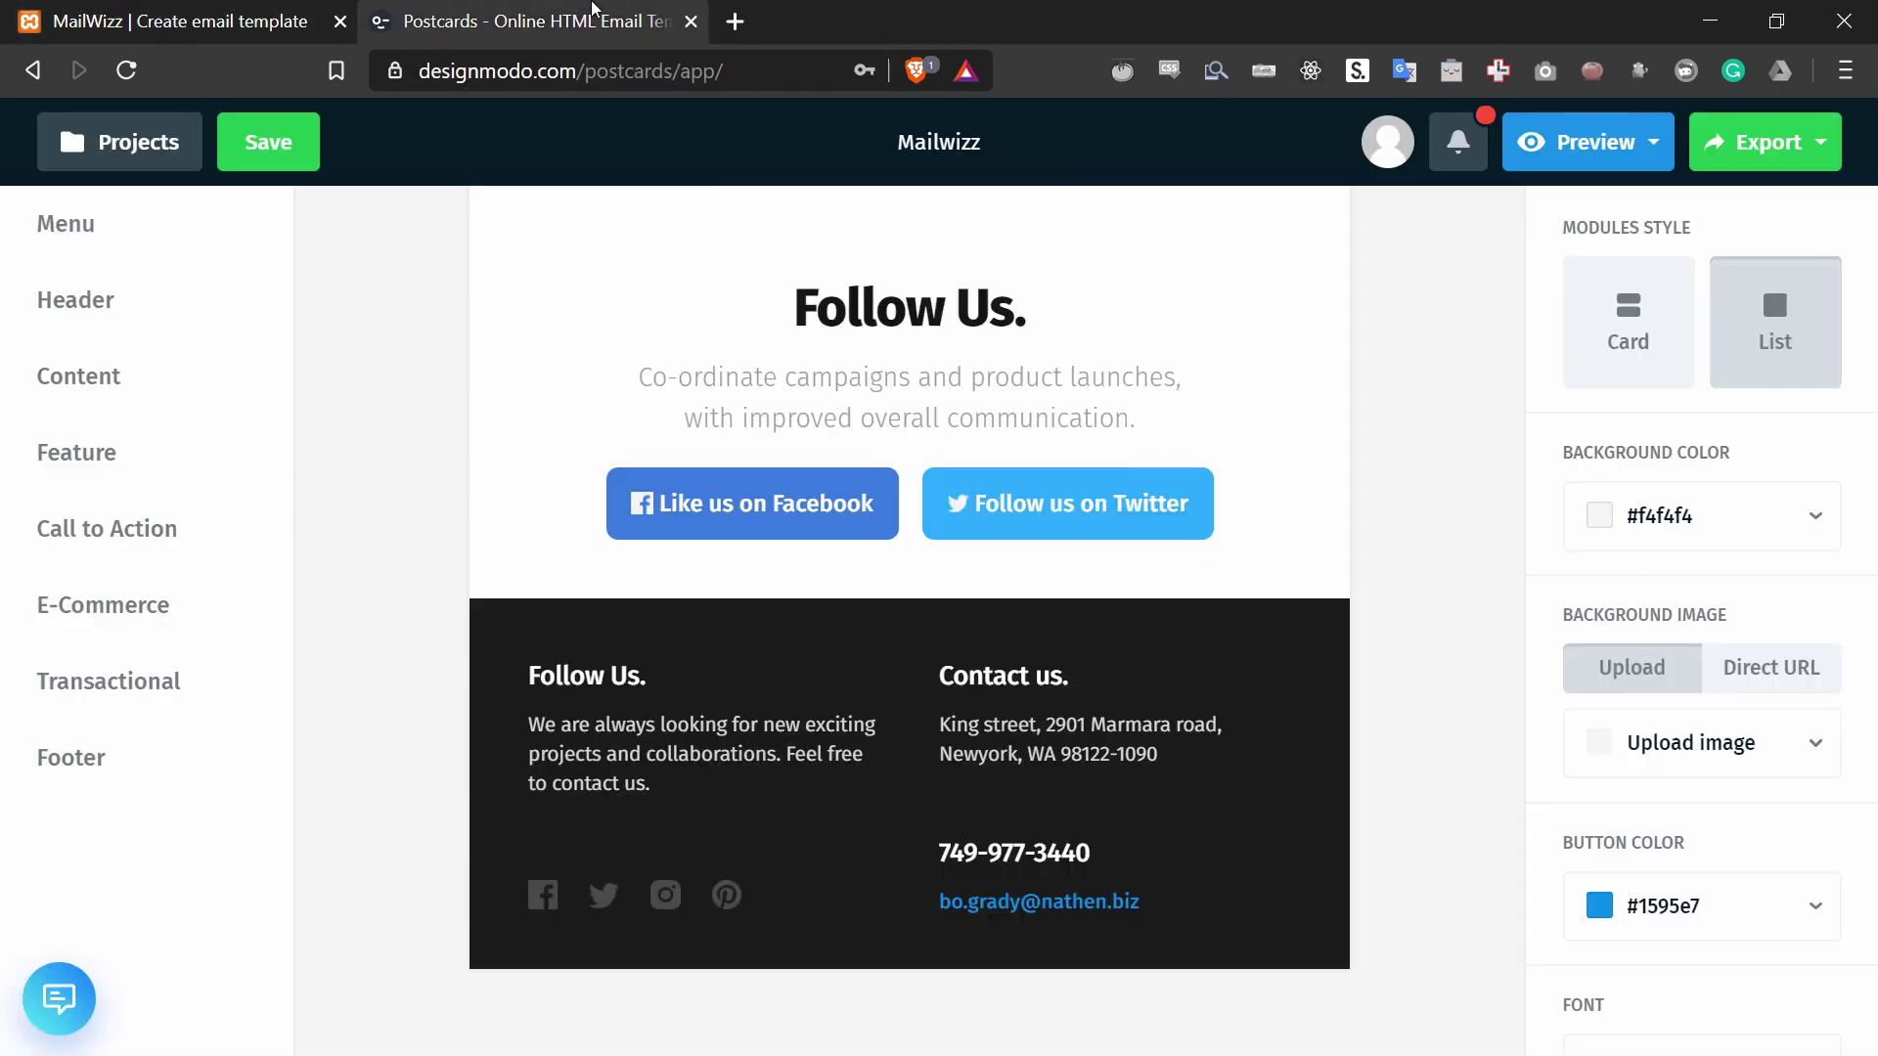
left_click(602, 15)
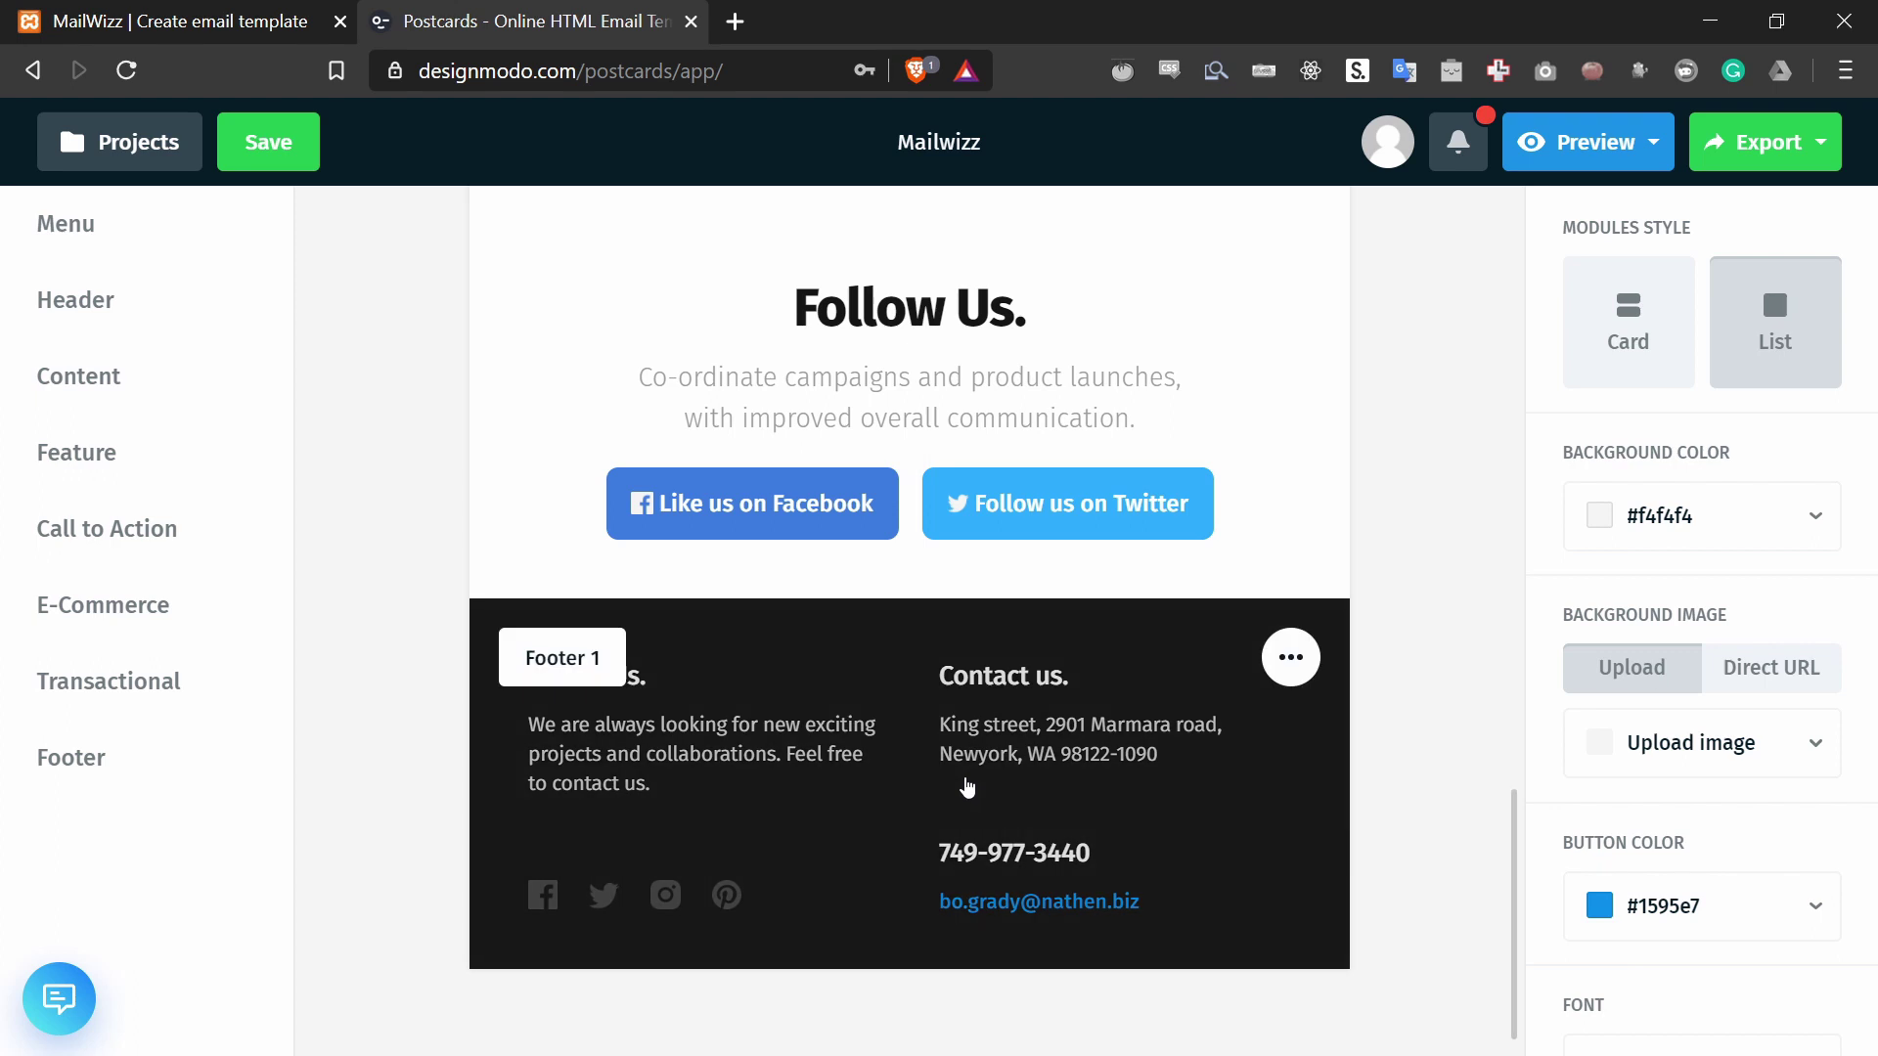
left_click(967, 788)
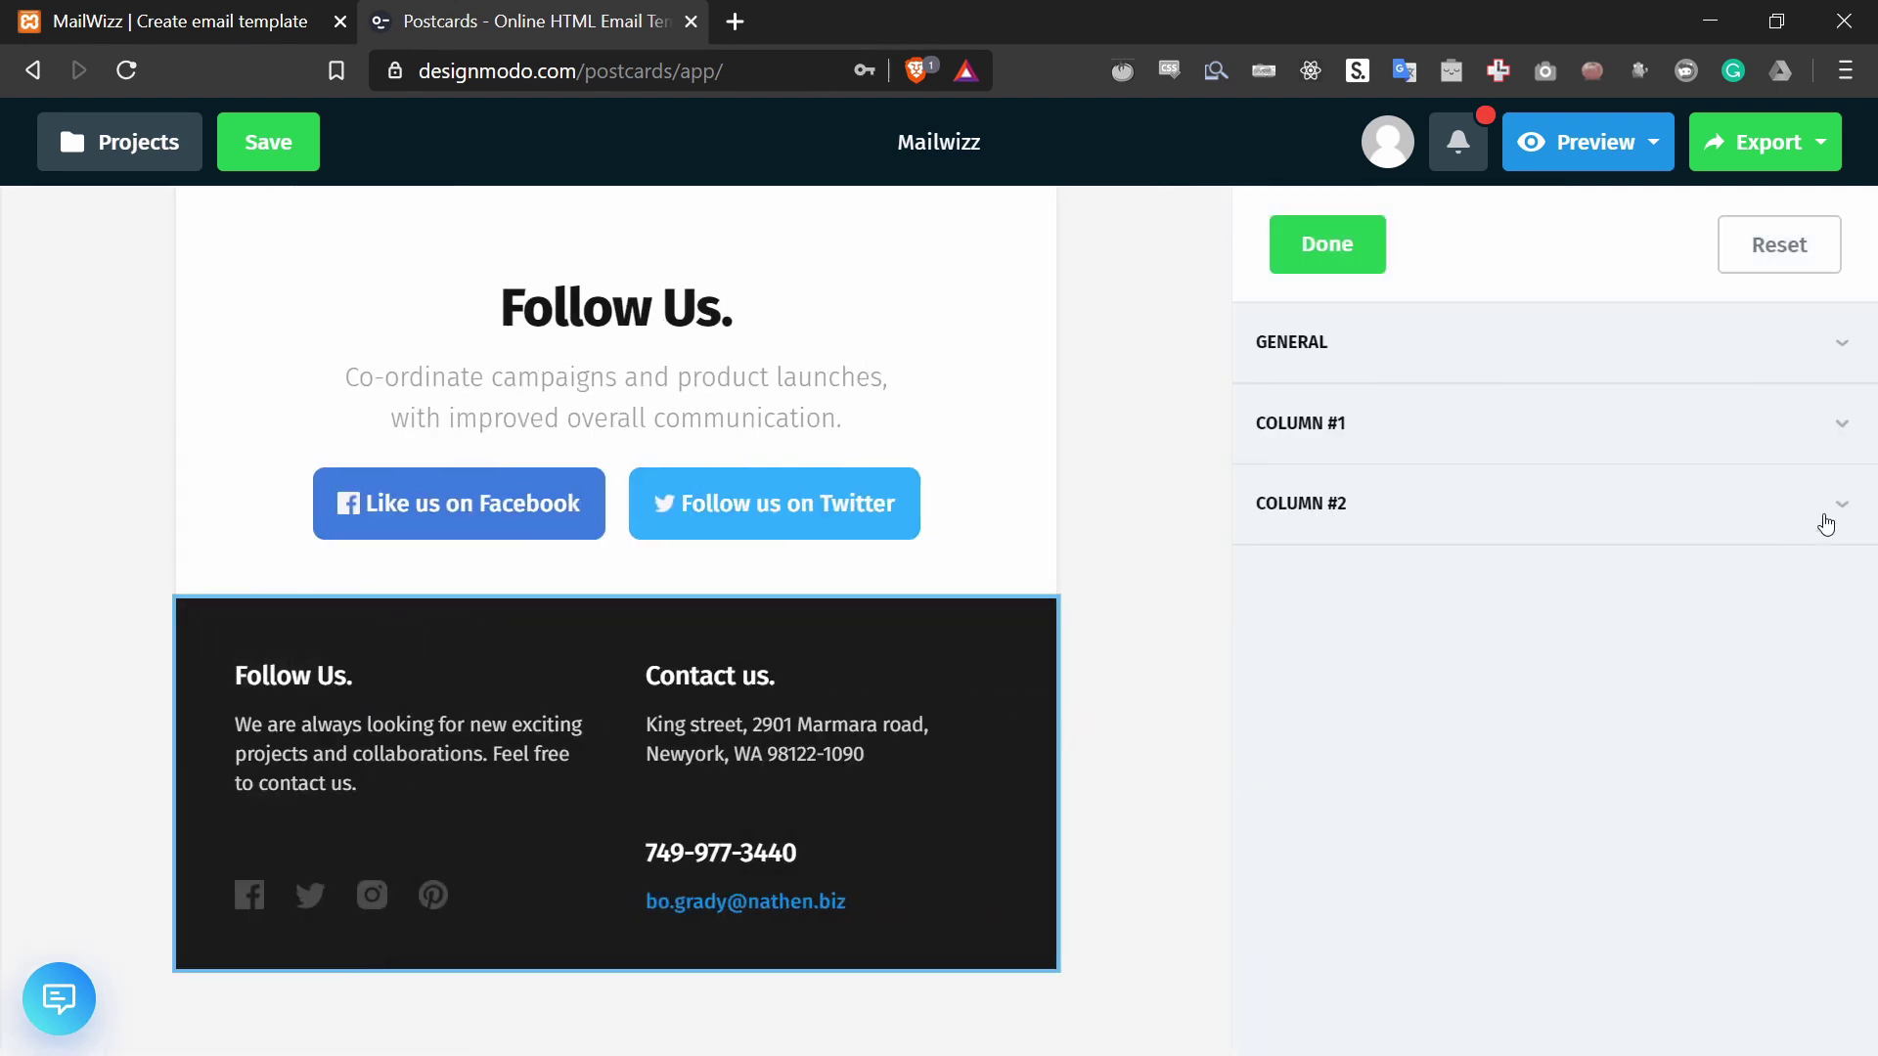
left_click(1826, 525)
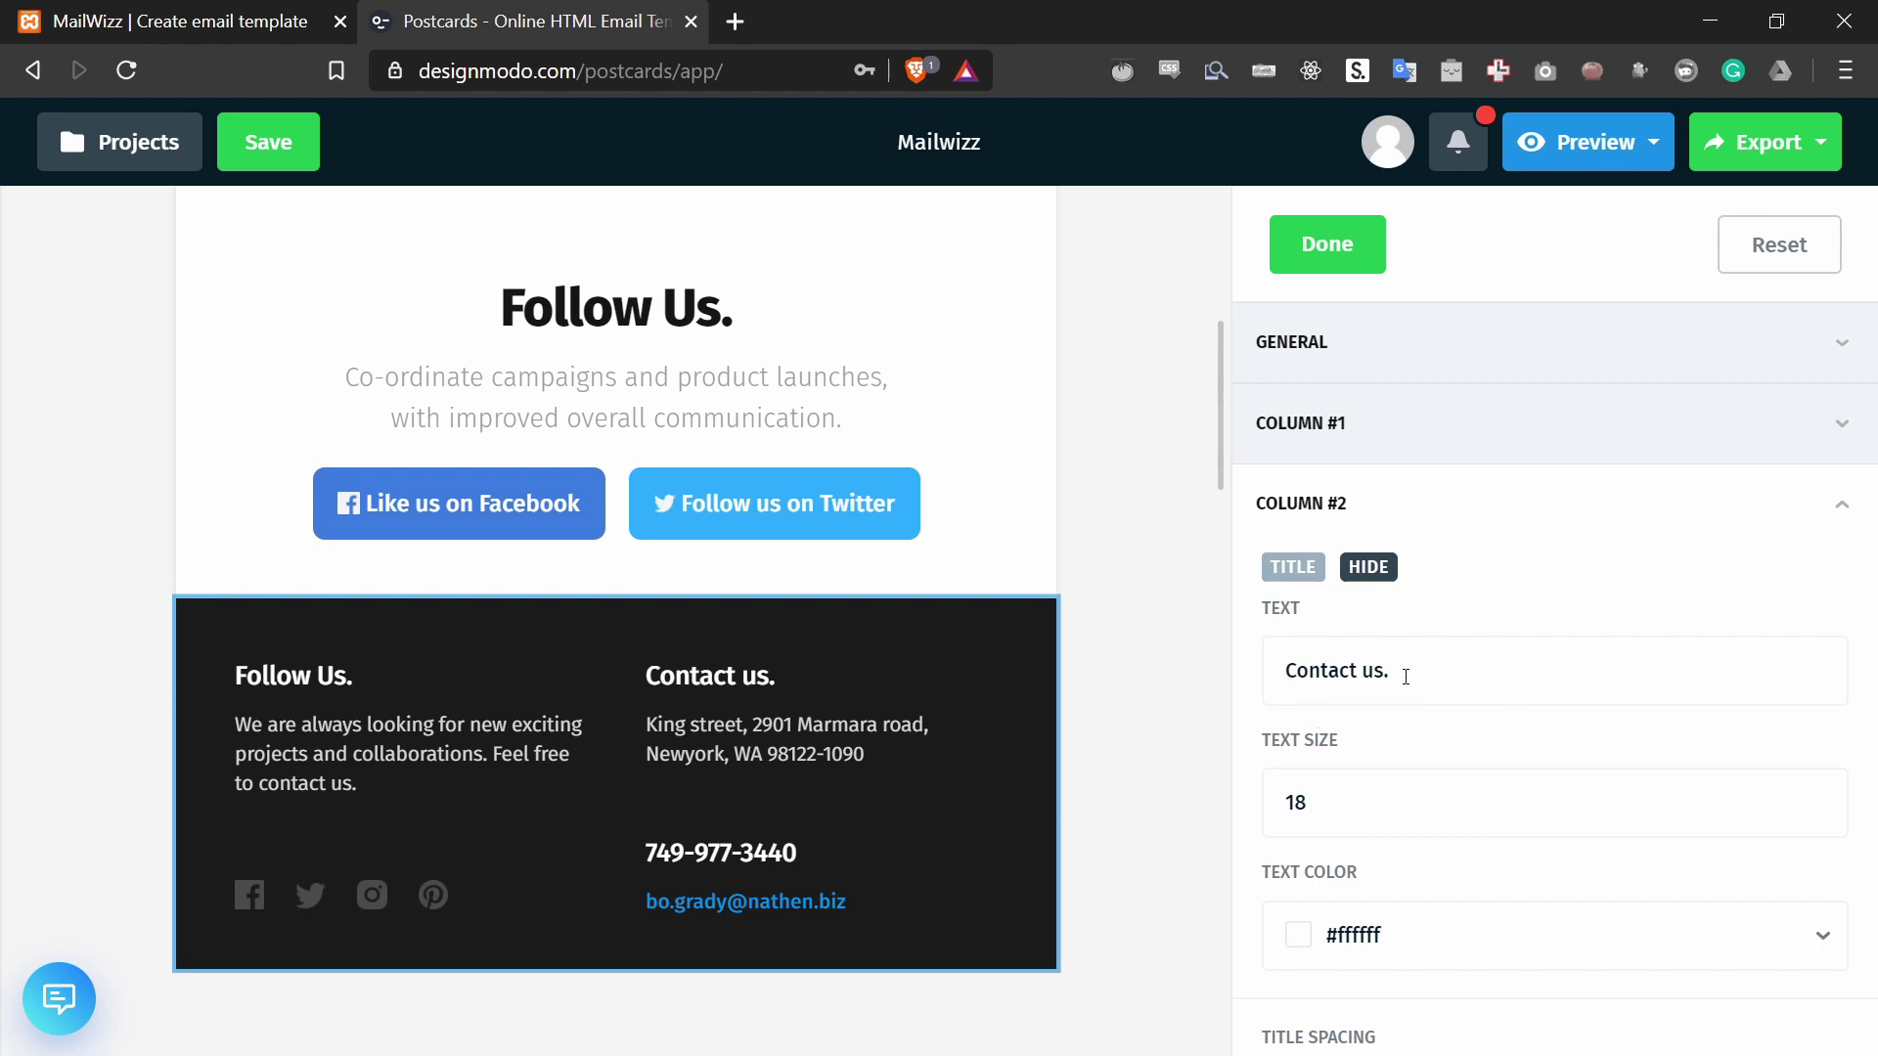
scroll(1503, 592, "down", 9)
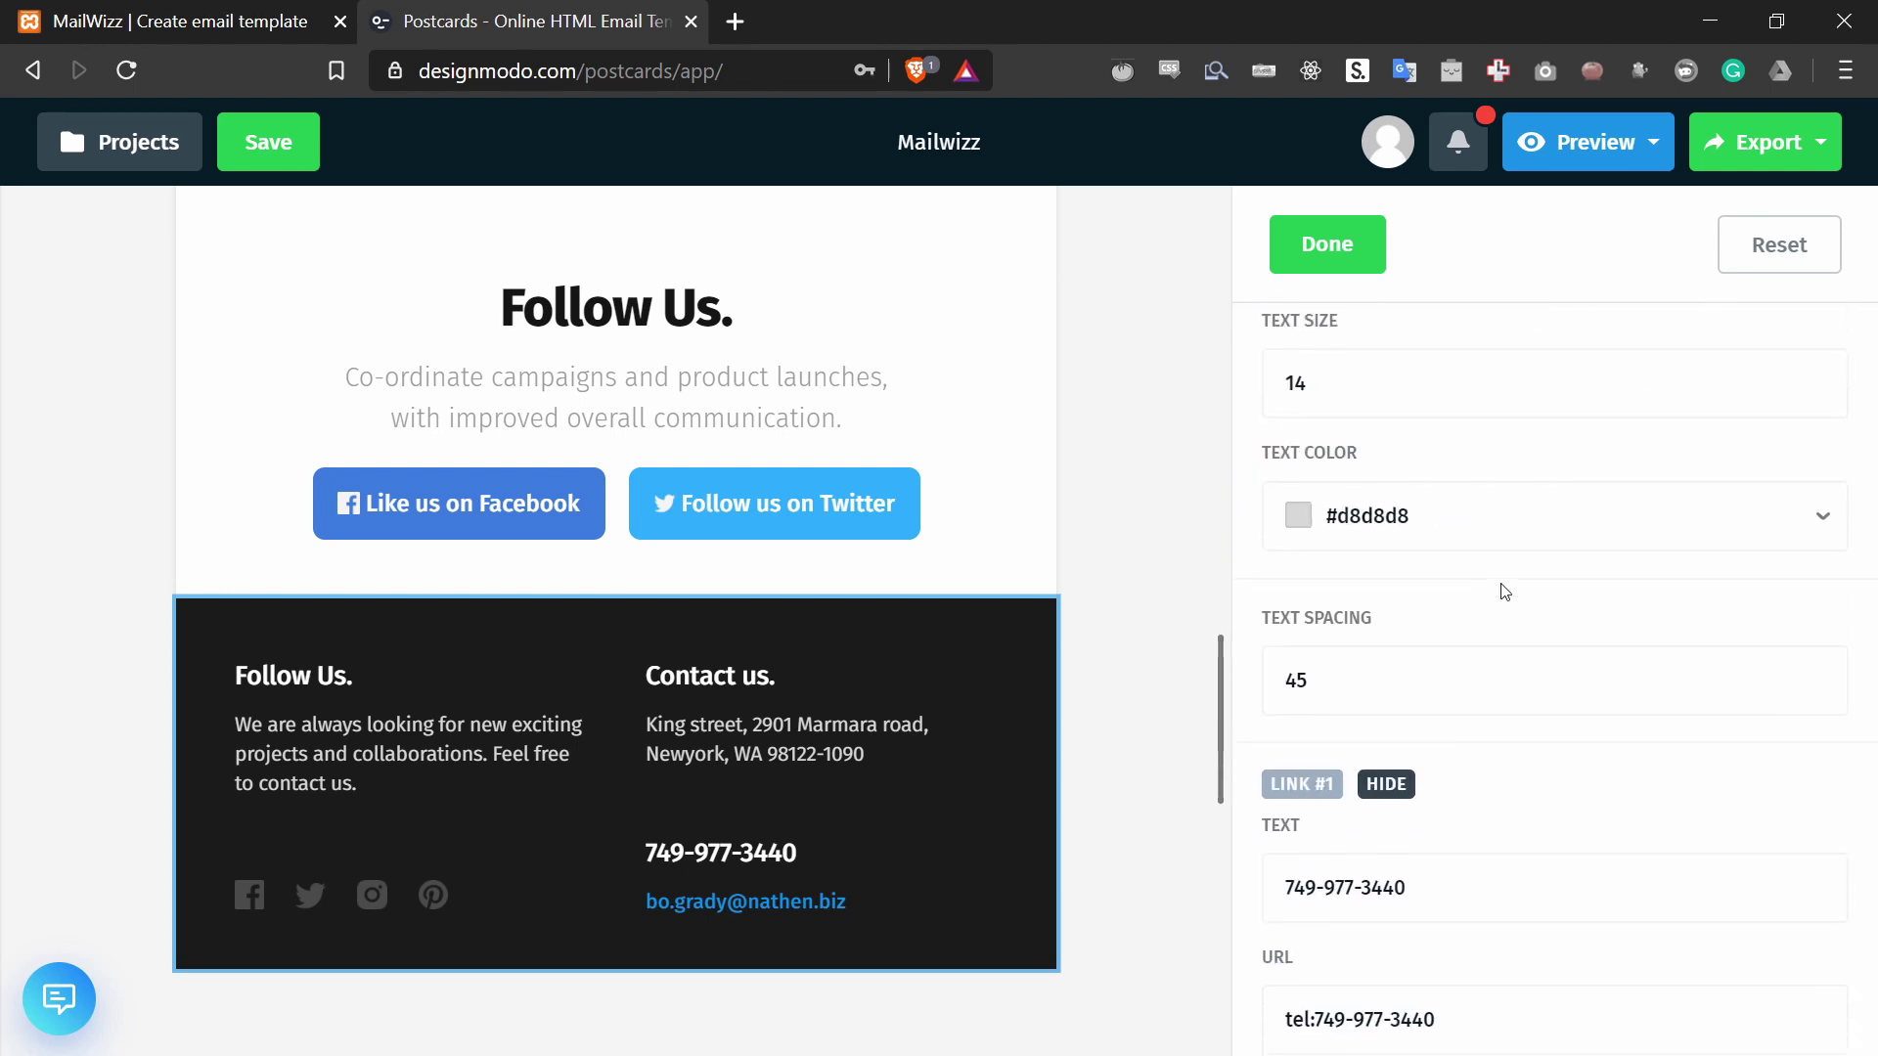
left_click_drag(1220, 721, 1219, 650)
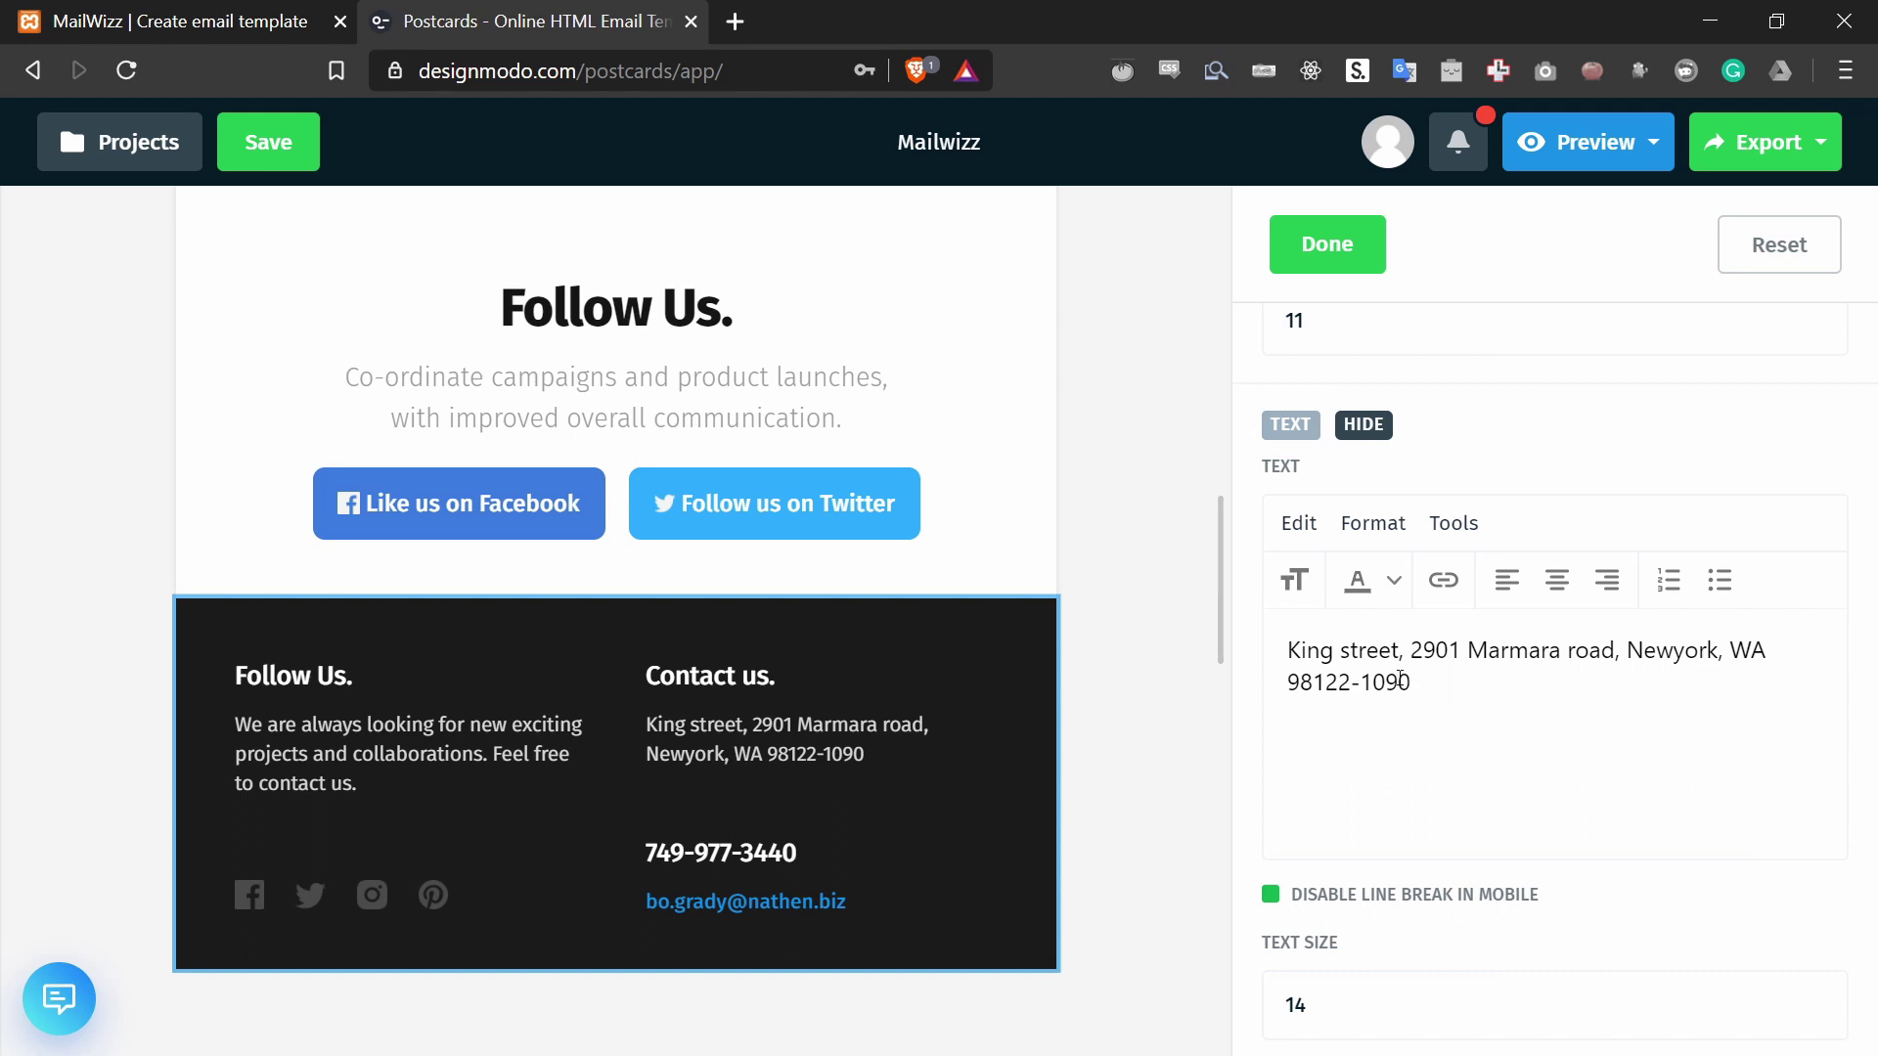
left_click_drag(1471, 692, 1278, 649)
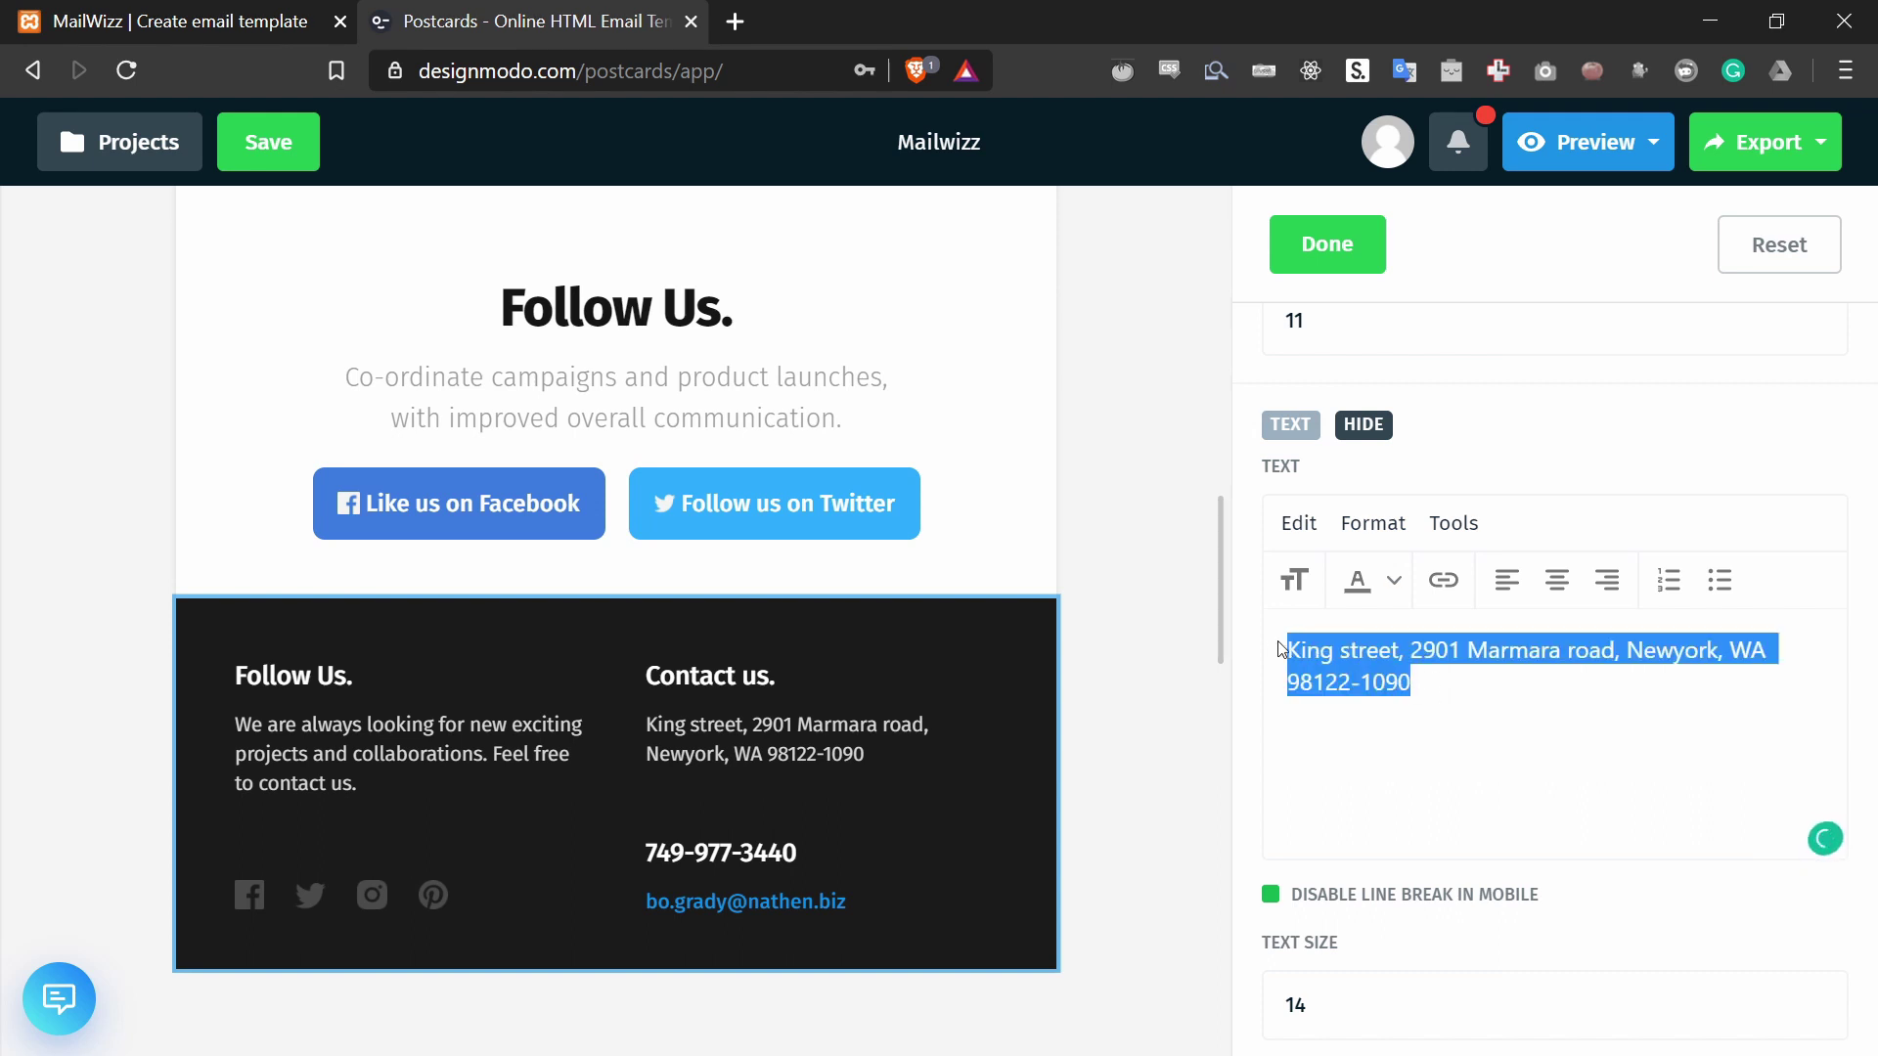
type("[COMPANY_FULL_ADDRESS]")
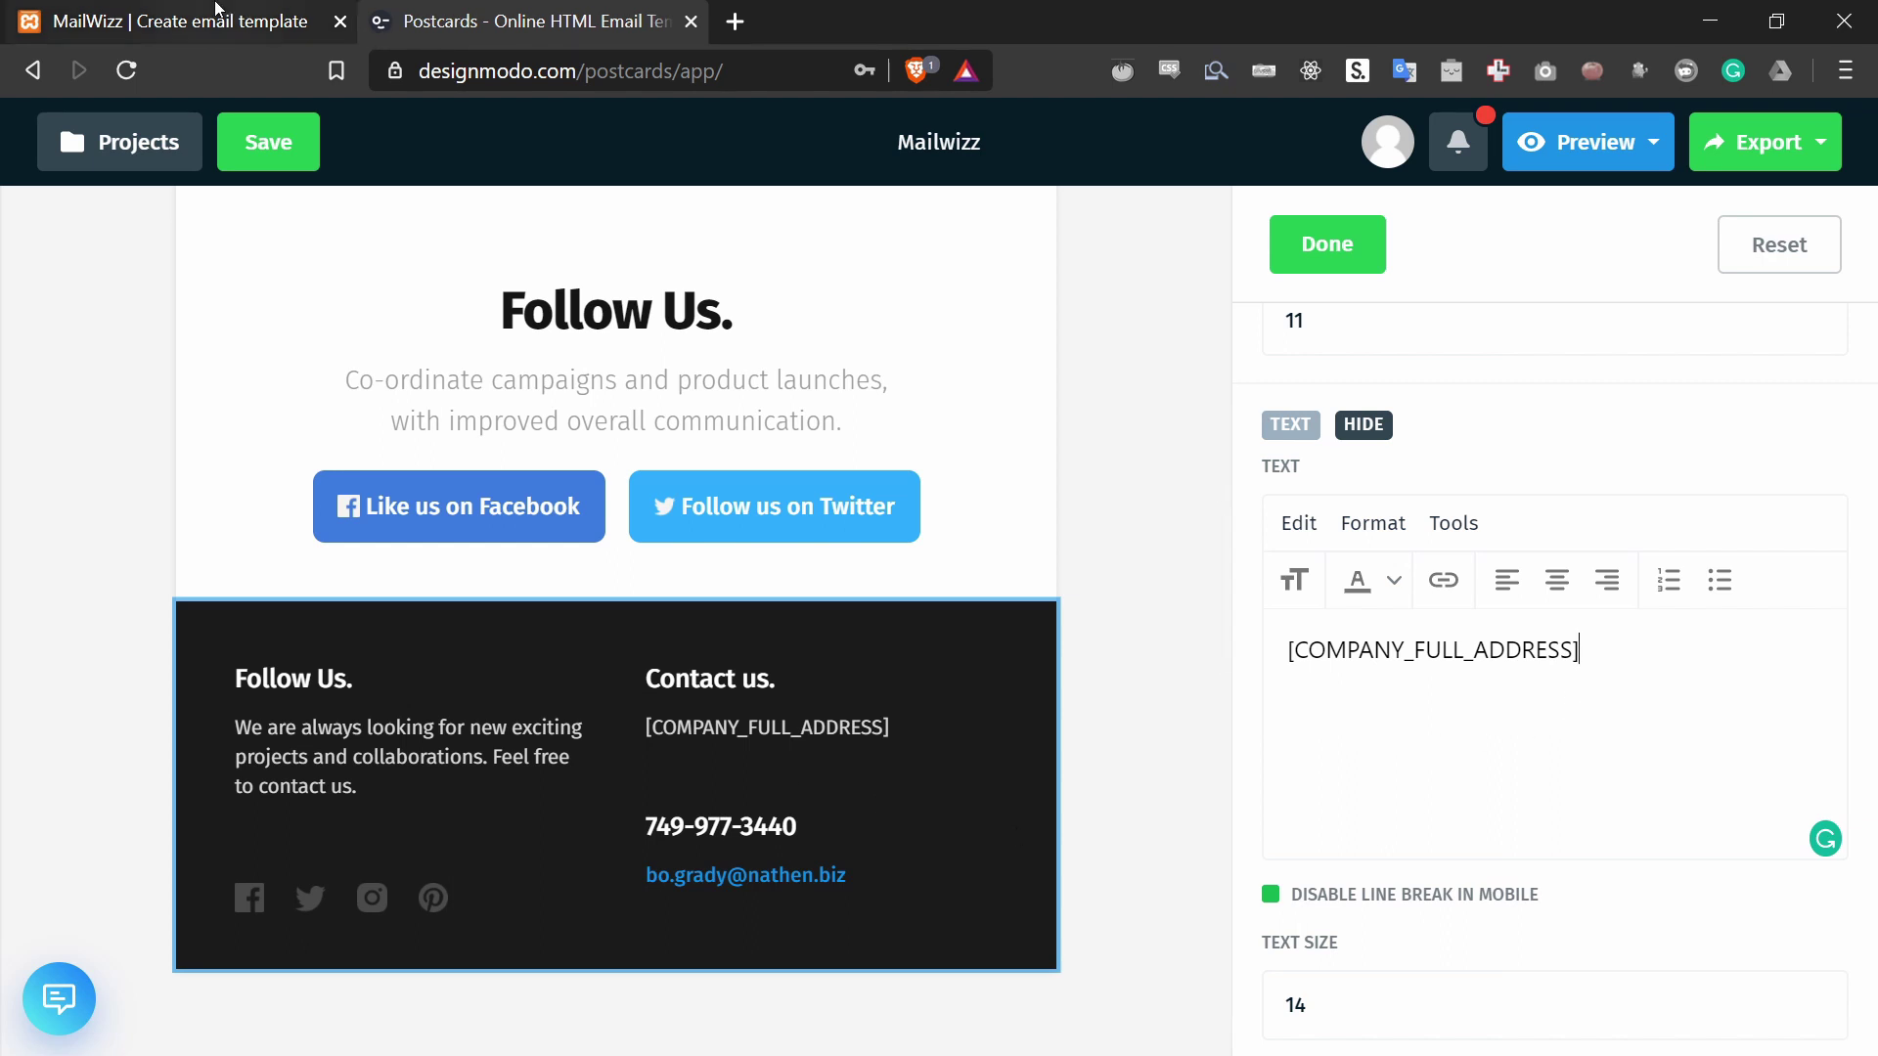
Step: Switch to MailWizz and copy the required [UNSUBSCRIBE_URL] tag from the available tags
left_click(217, 10)
scroll(1032, 468, "down", 10)
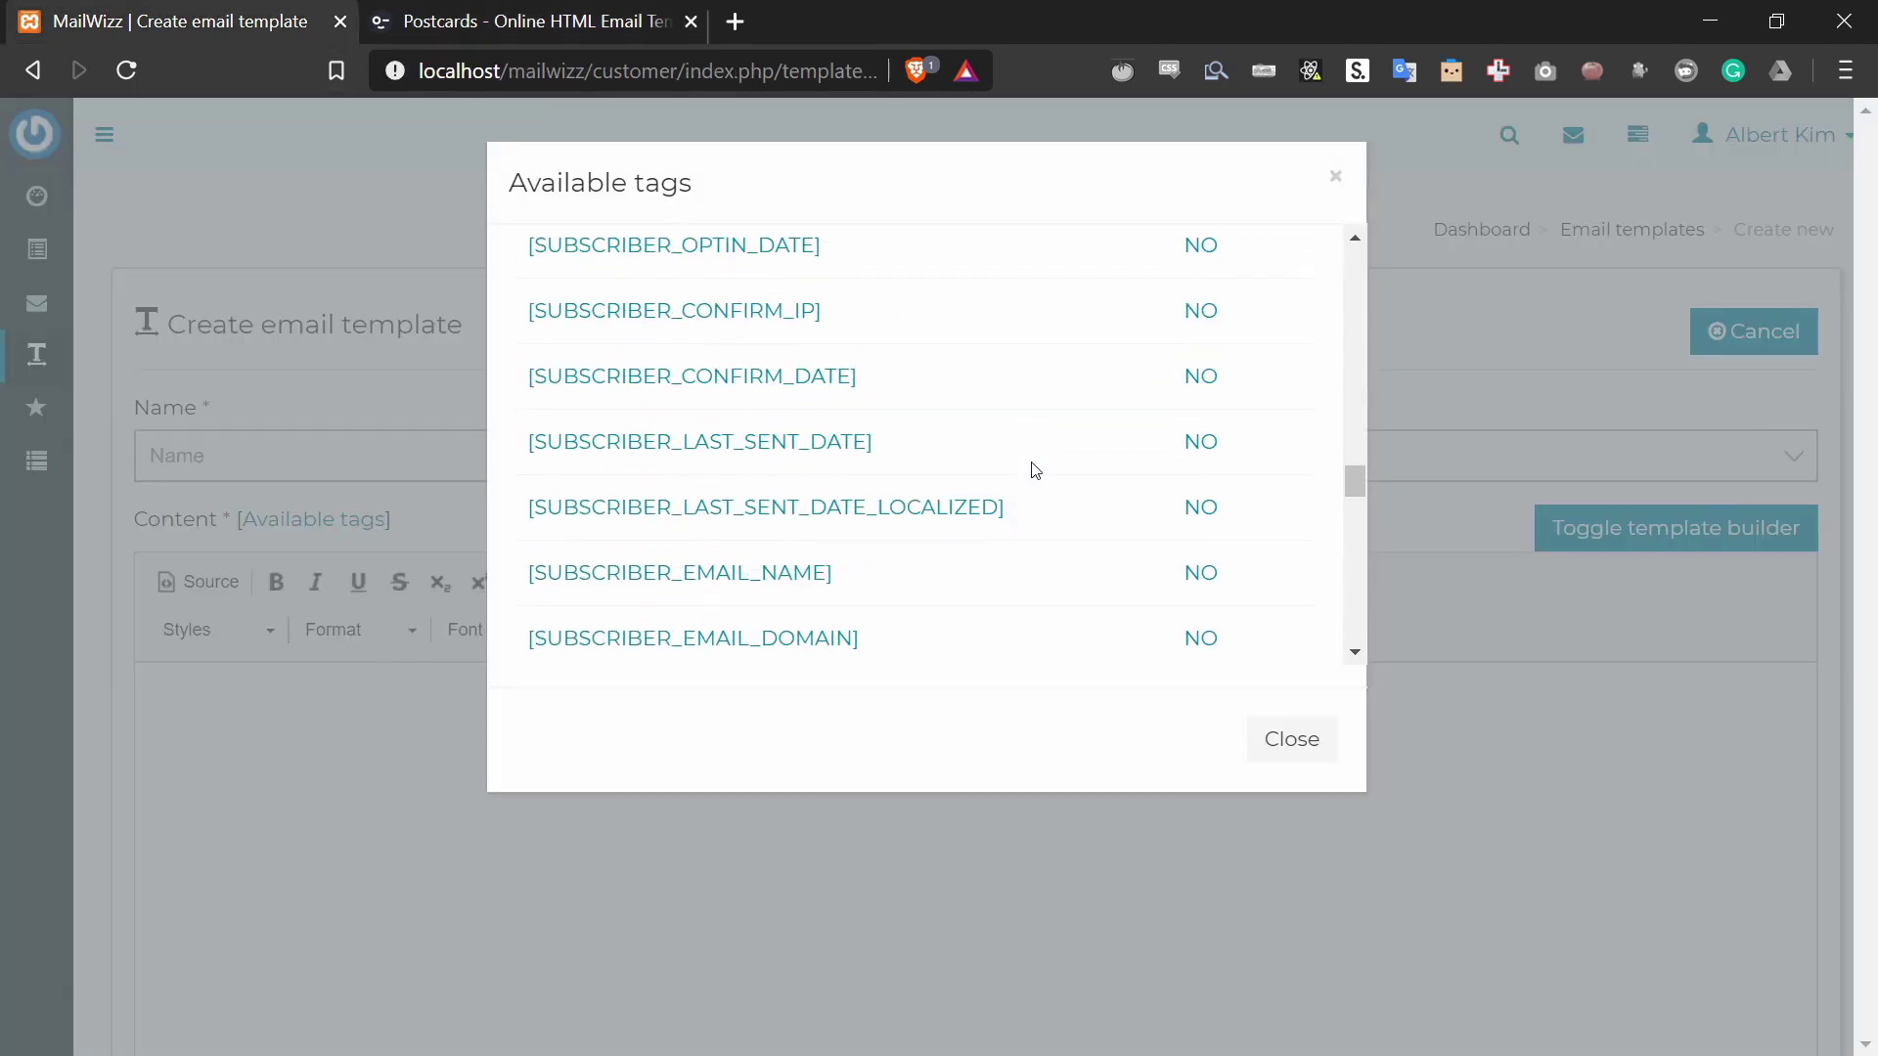
scroll(1035, 471, "down", 15)
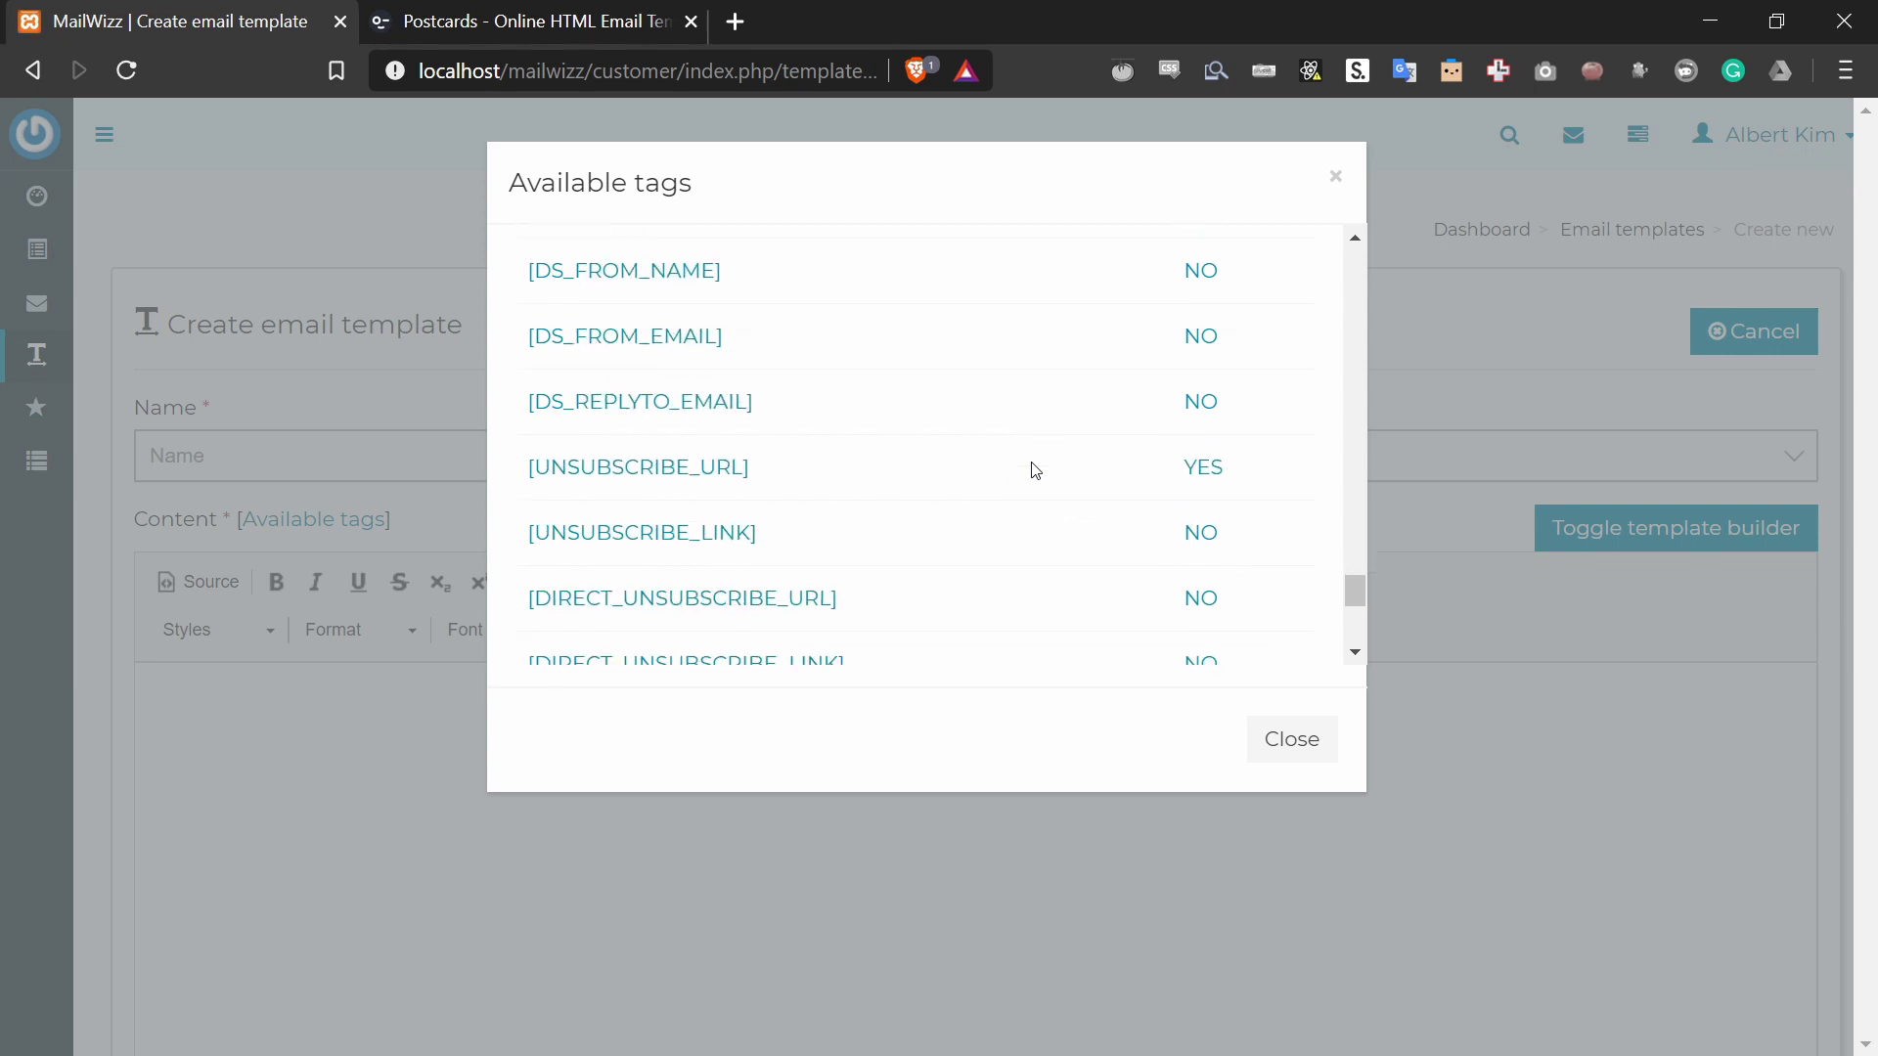
left_click_drag(808, 478, 533, 468)
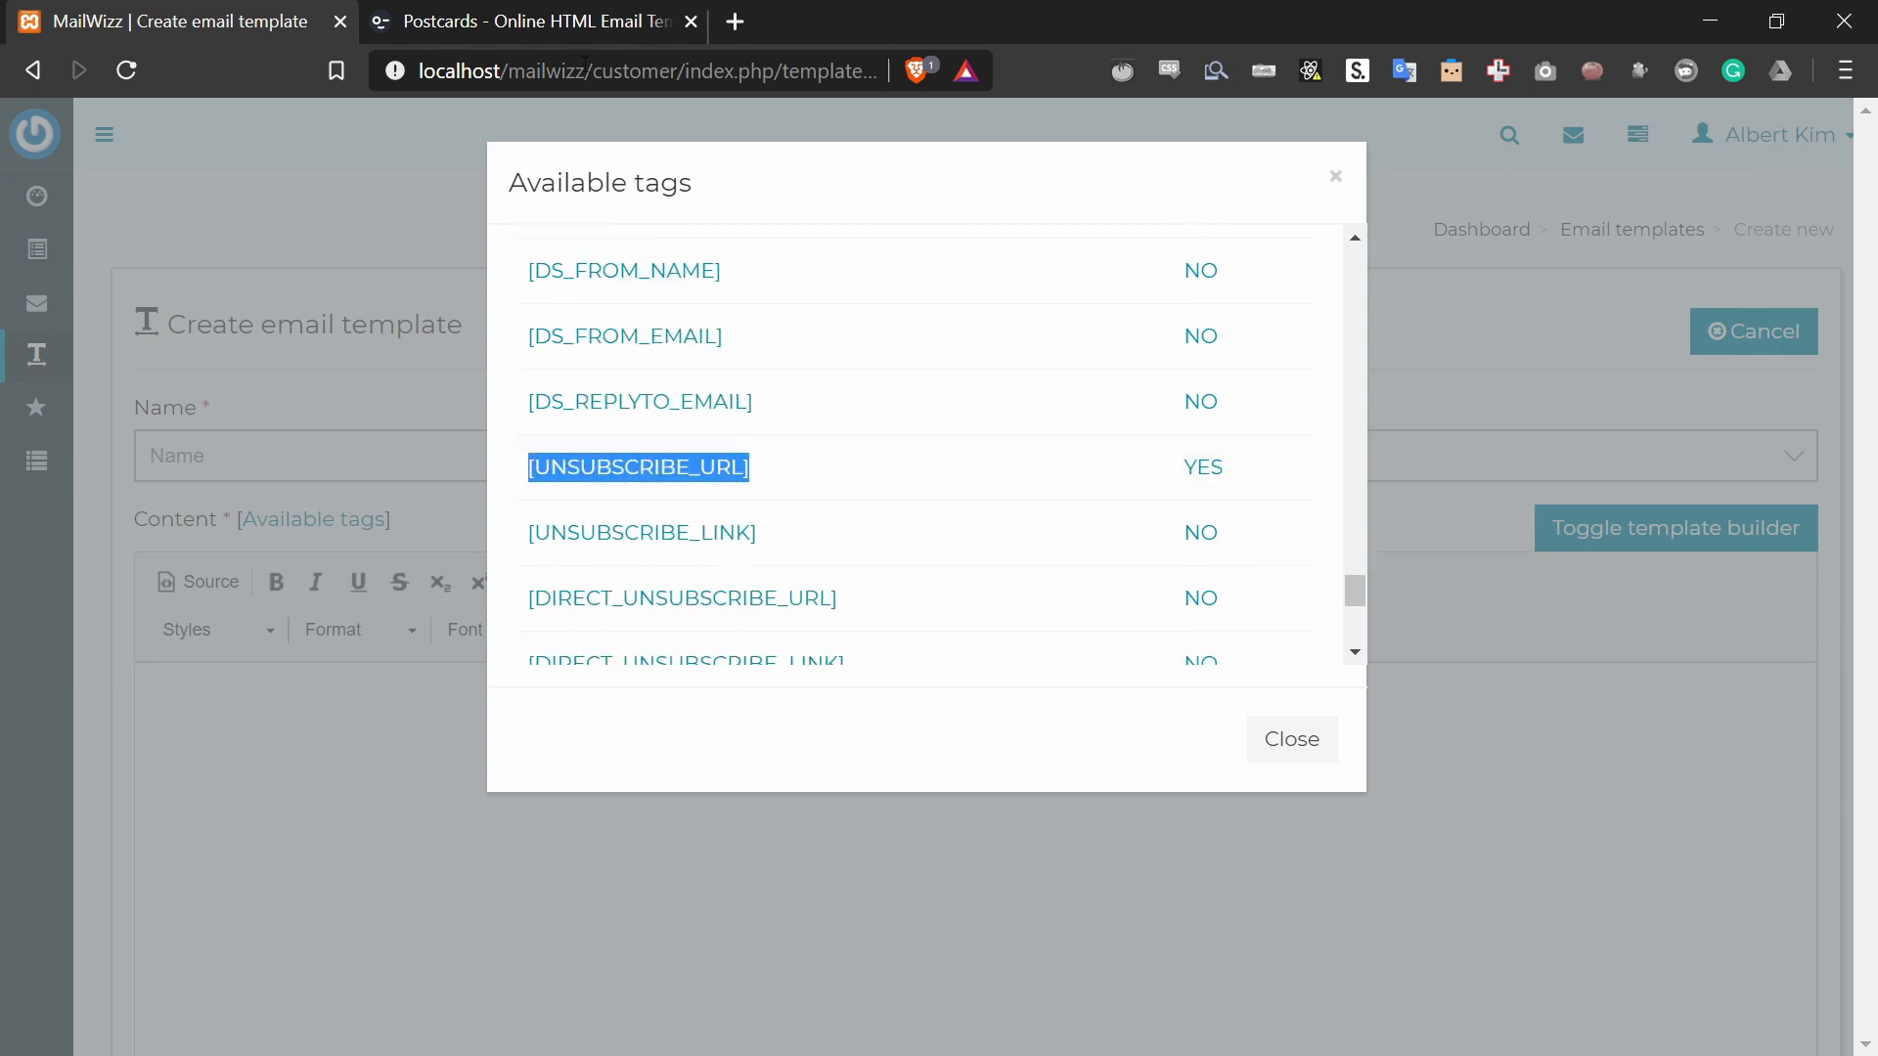
Step: Switch to Postcards and change the footer's e-mail link to the text Unsubscribe with the URL [UNSUBSCRIBE_URL]
left_click(518, 21)
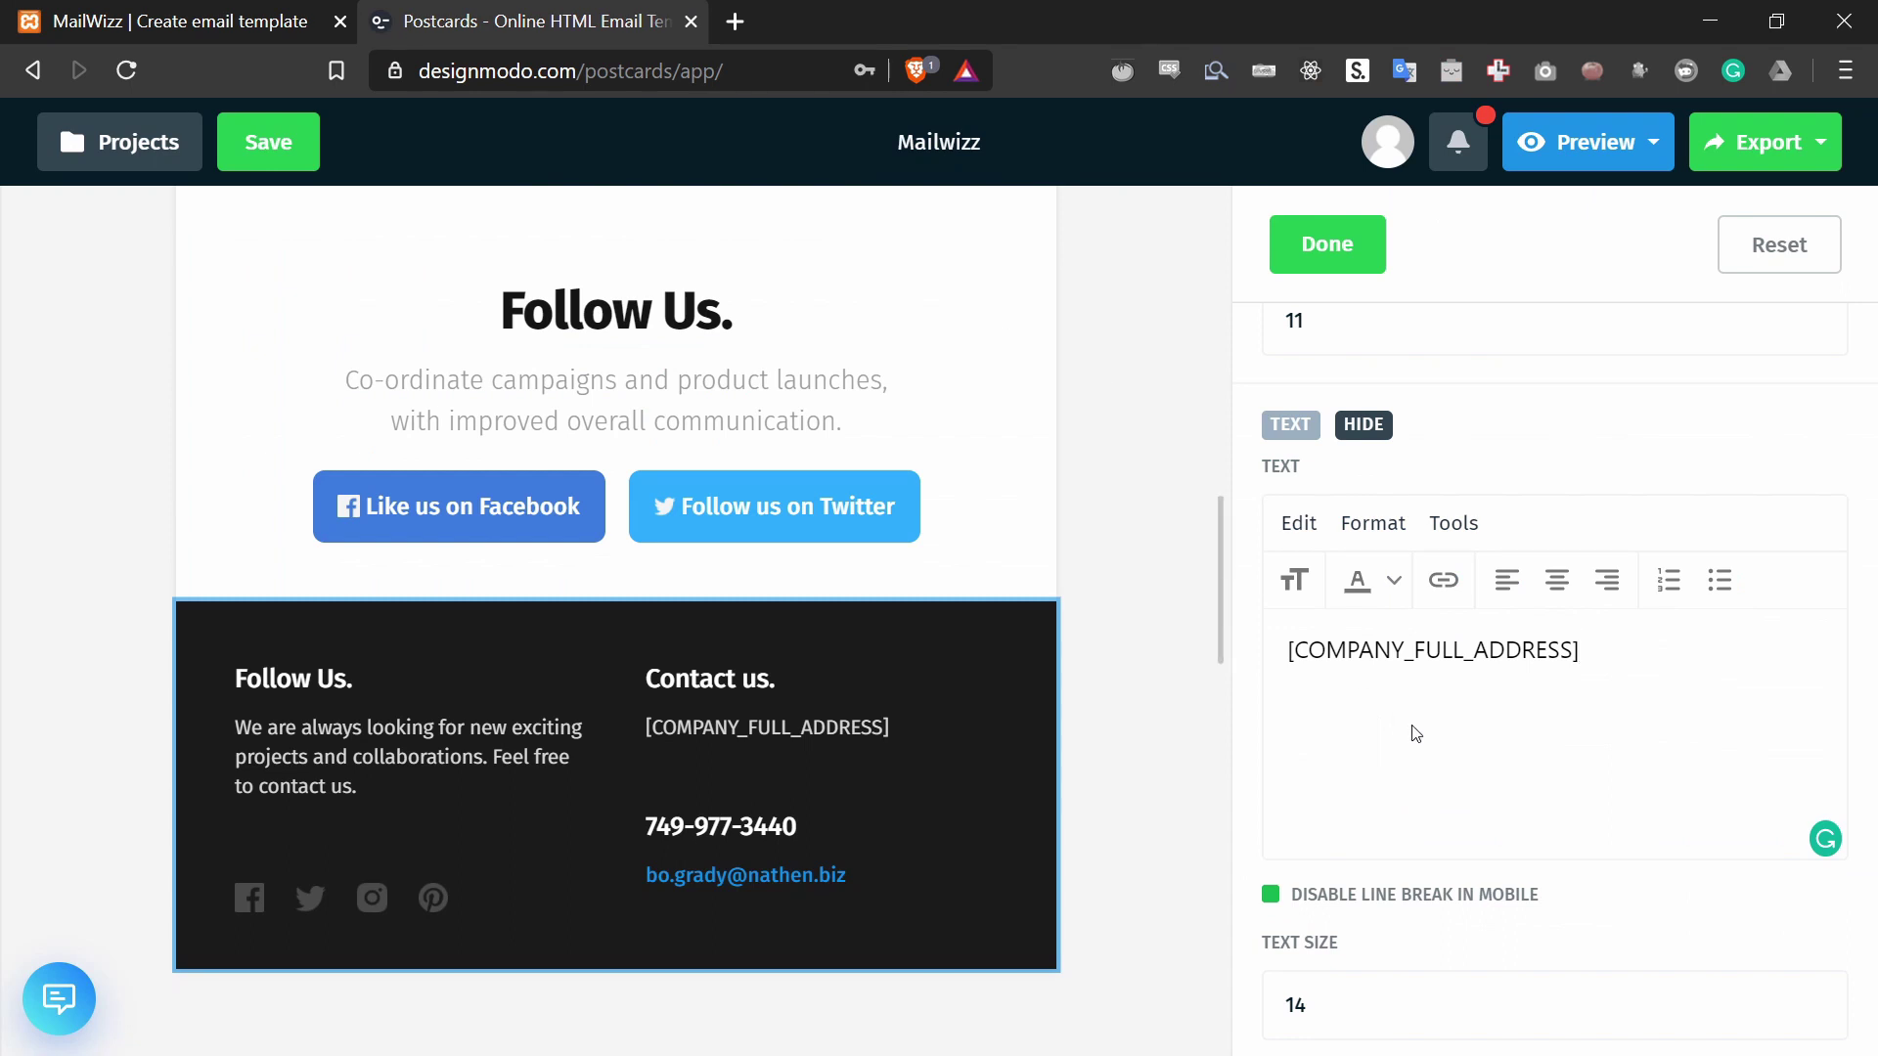
scroll(1560, 431, "down", 5)
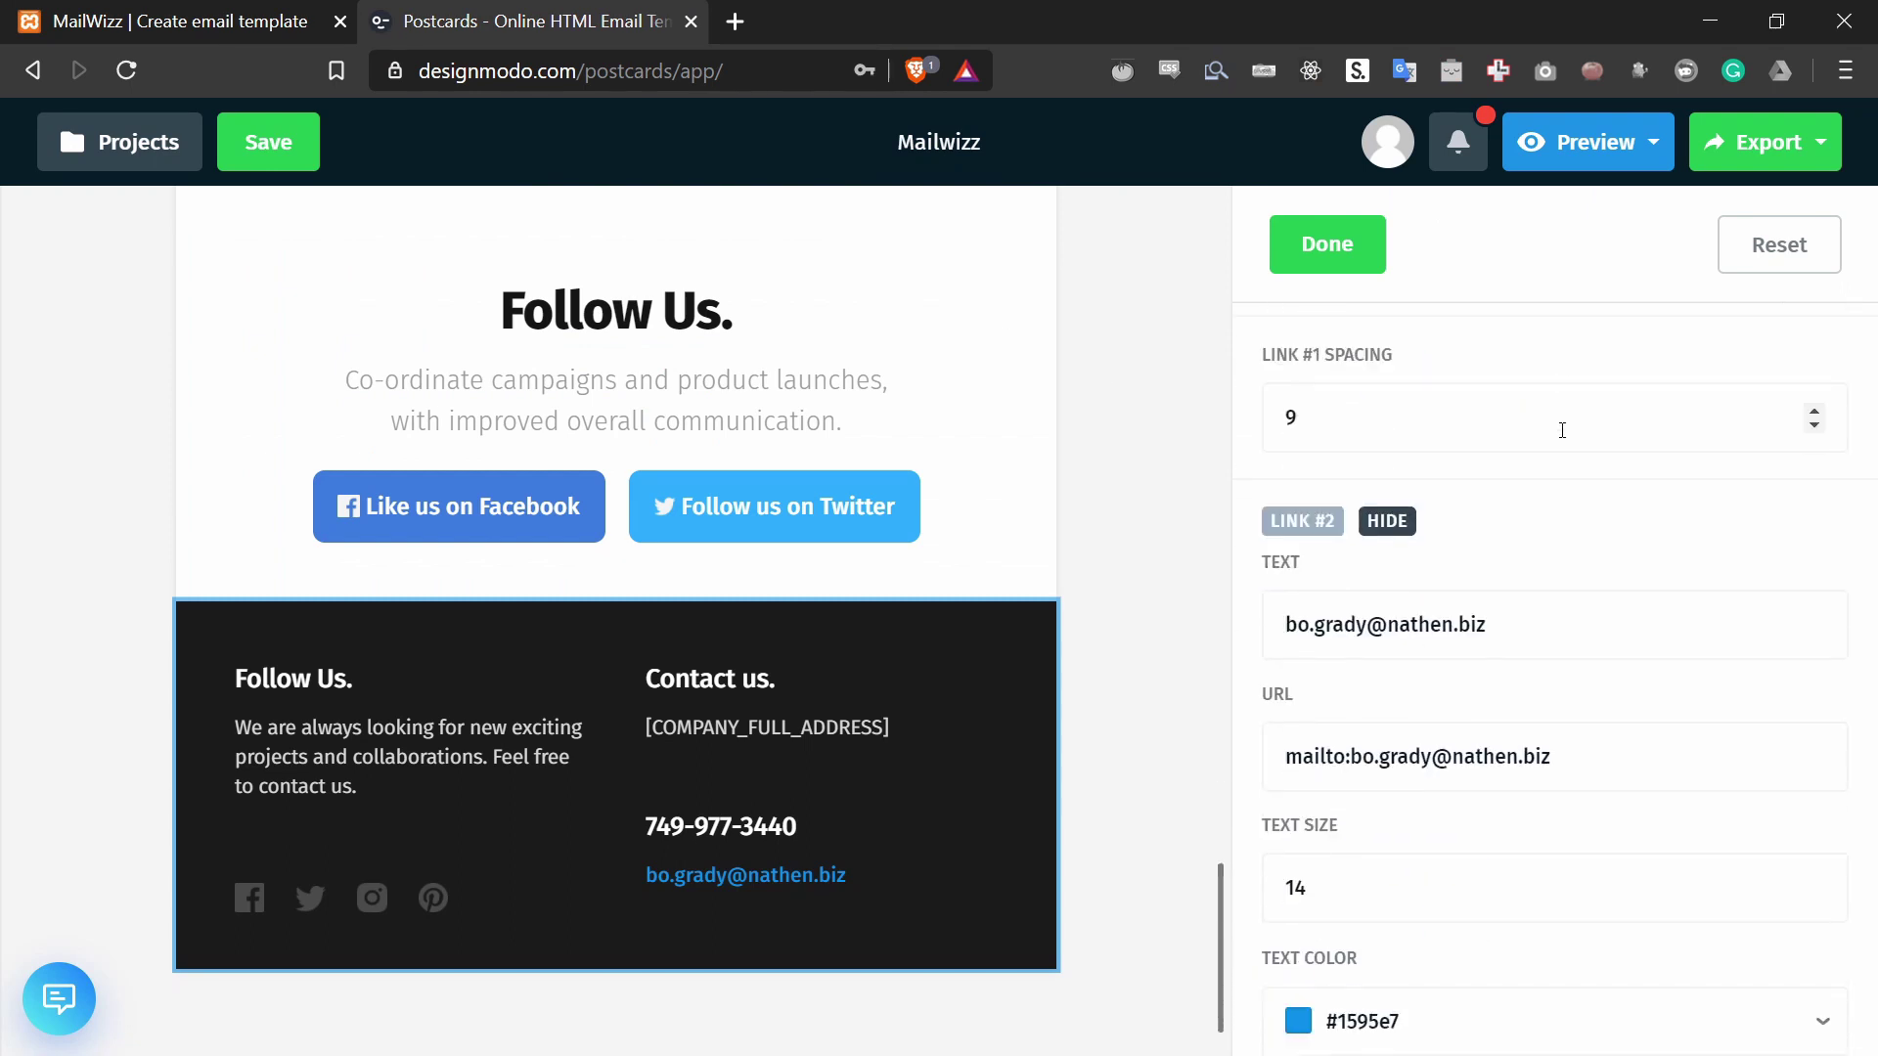
left_click_drag(1563, 618, 1247, 626)
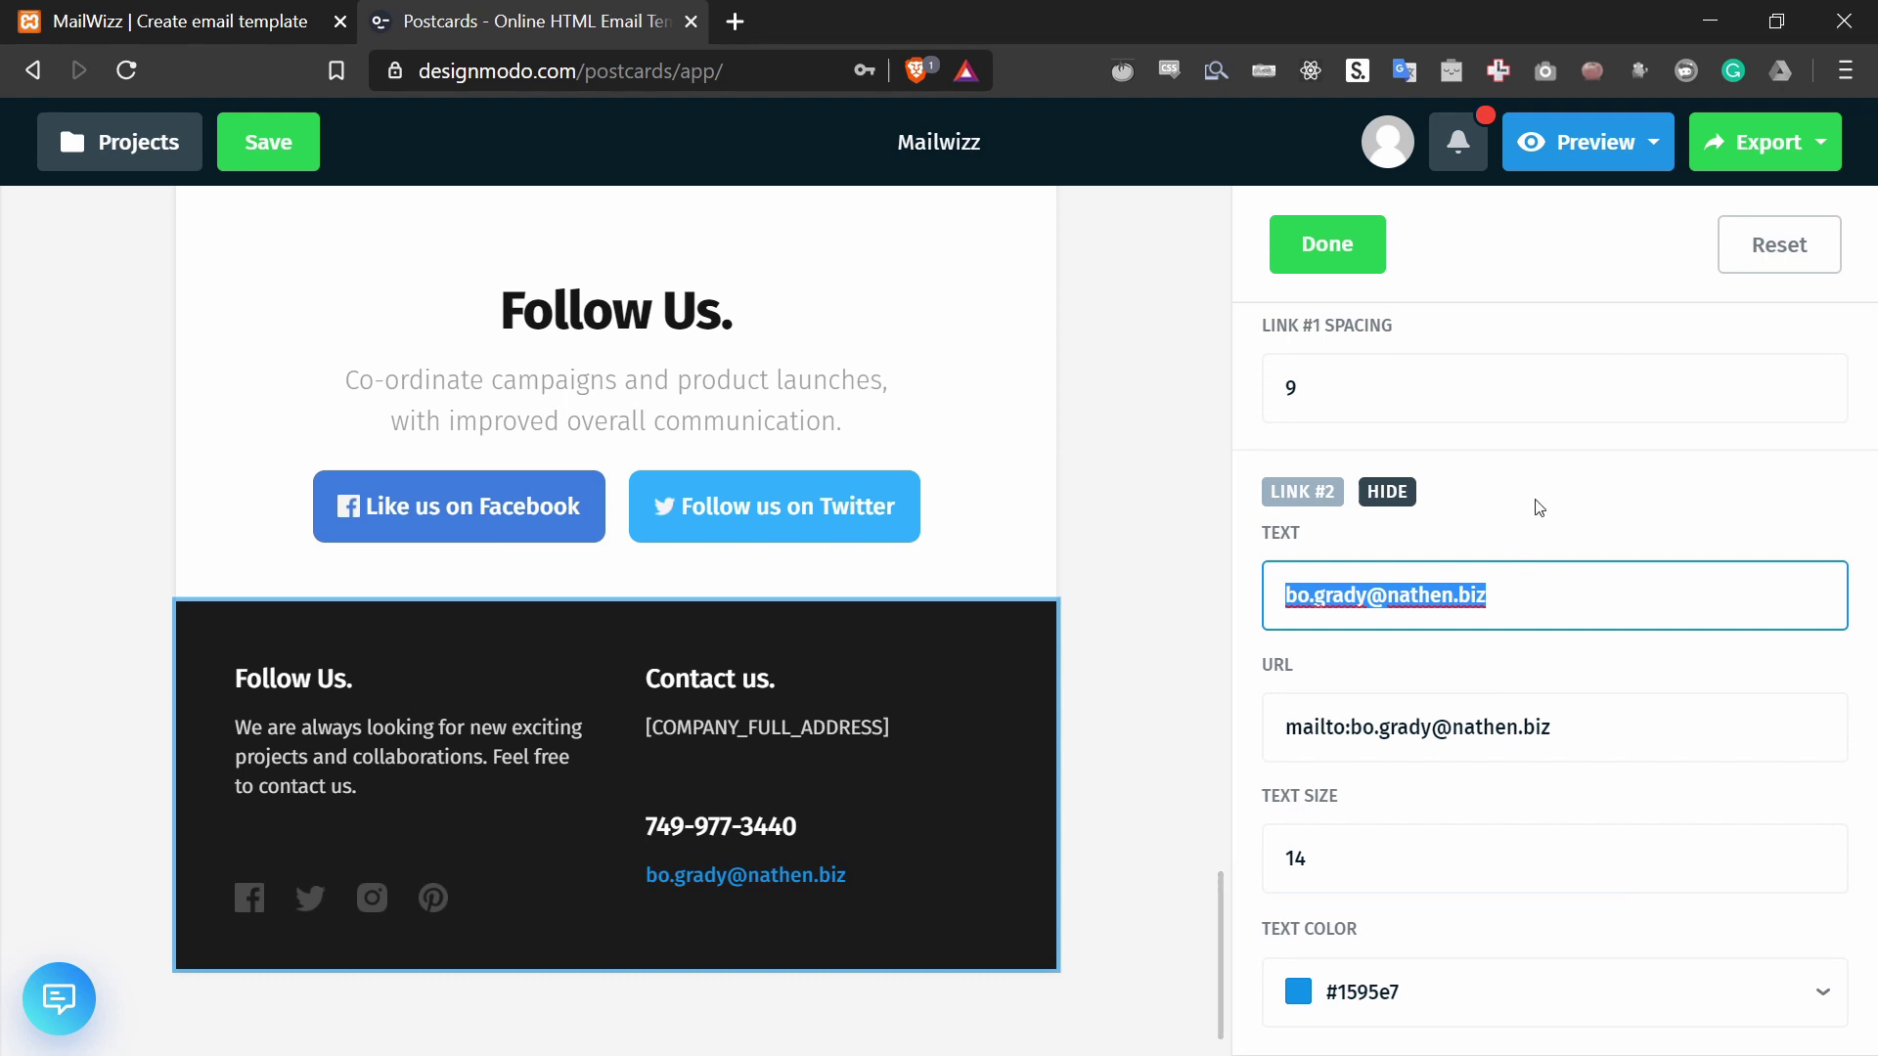
type("Unsubsc")
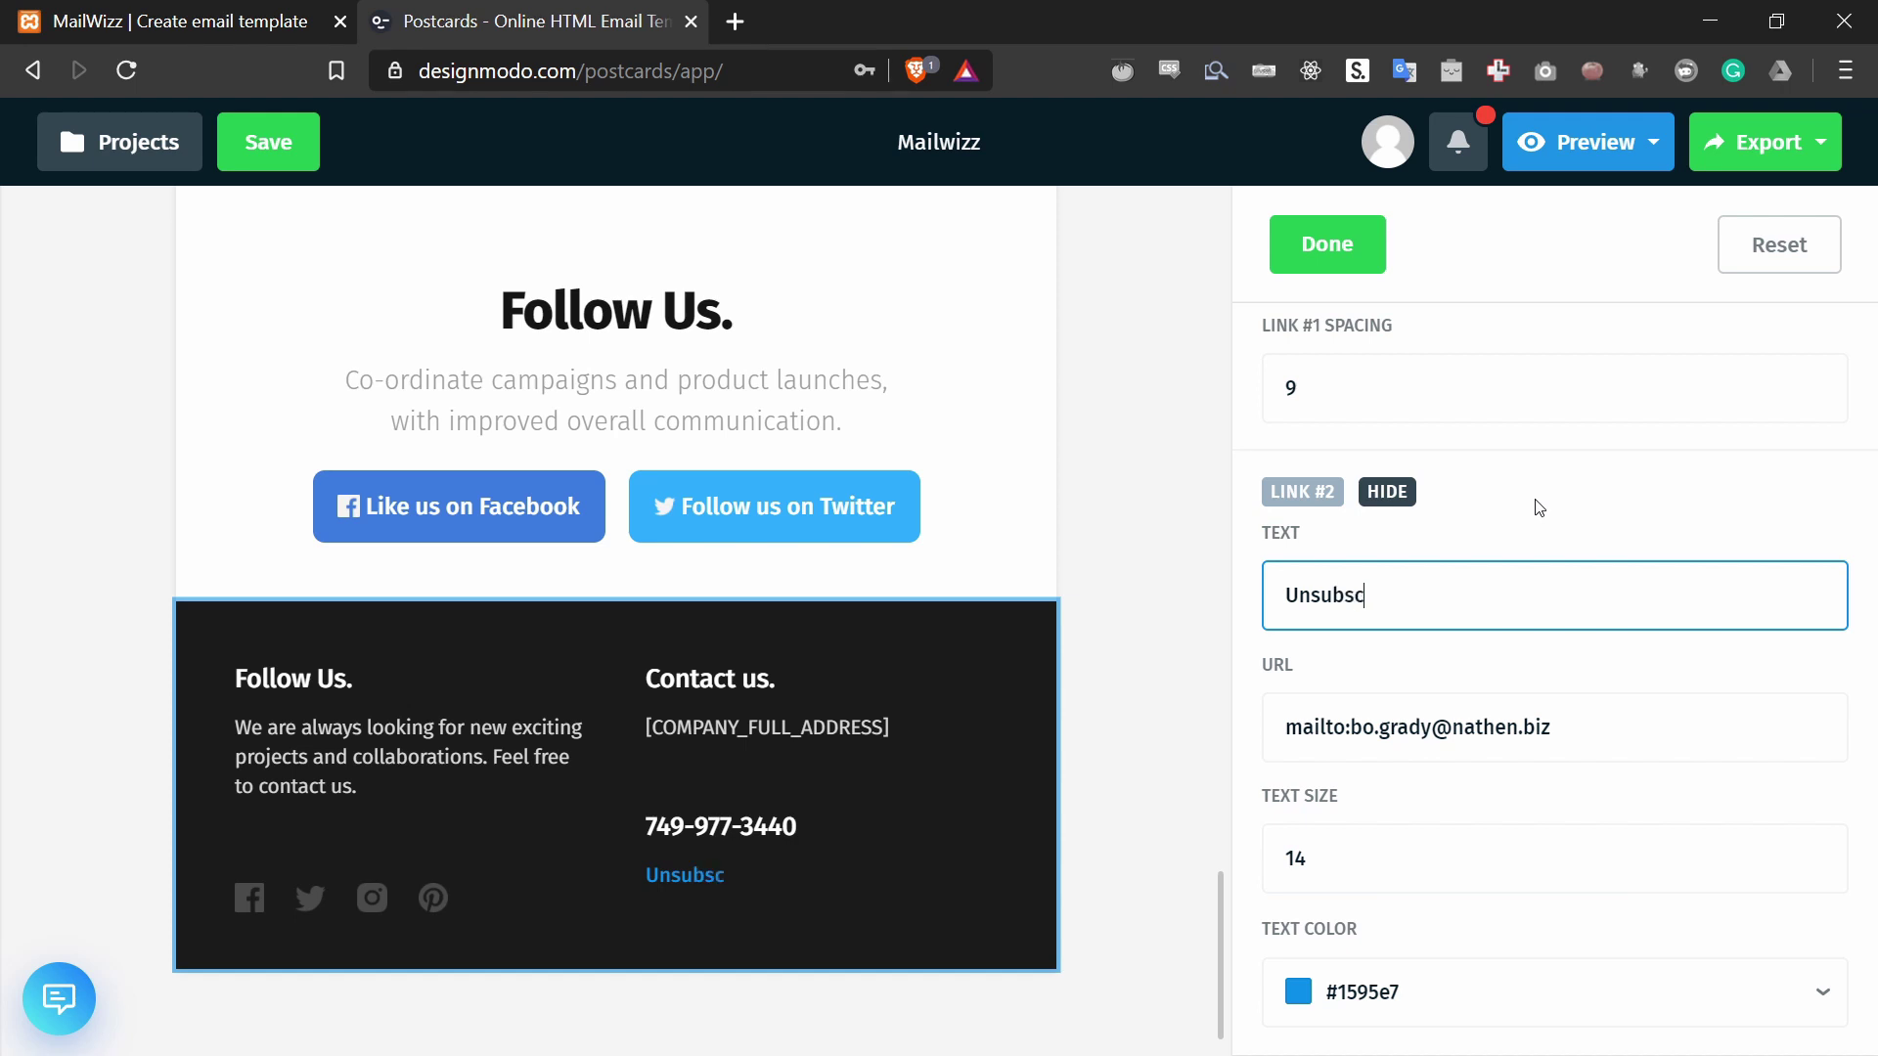
type("ribe")
key("Tab")
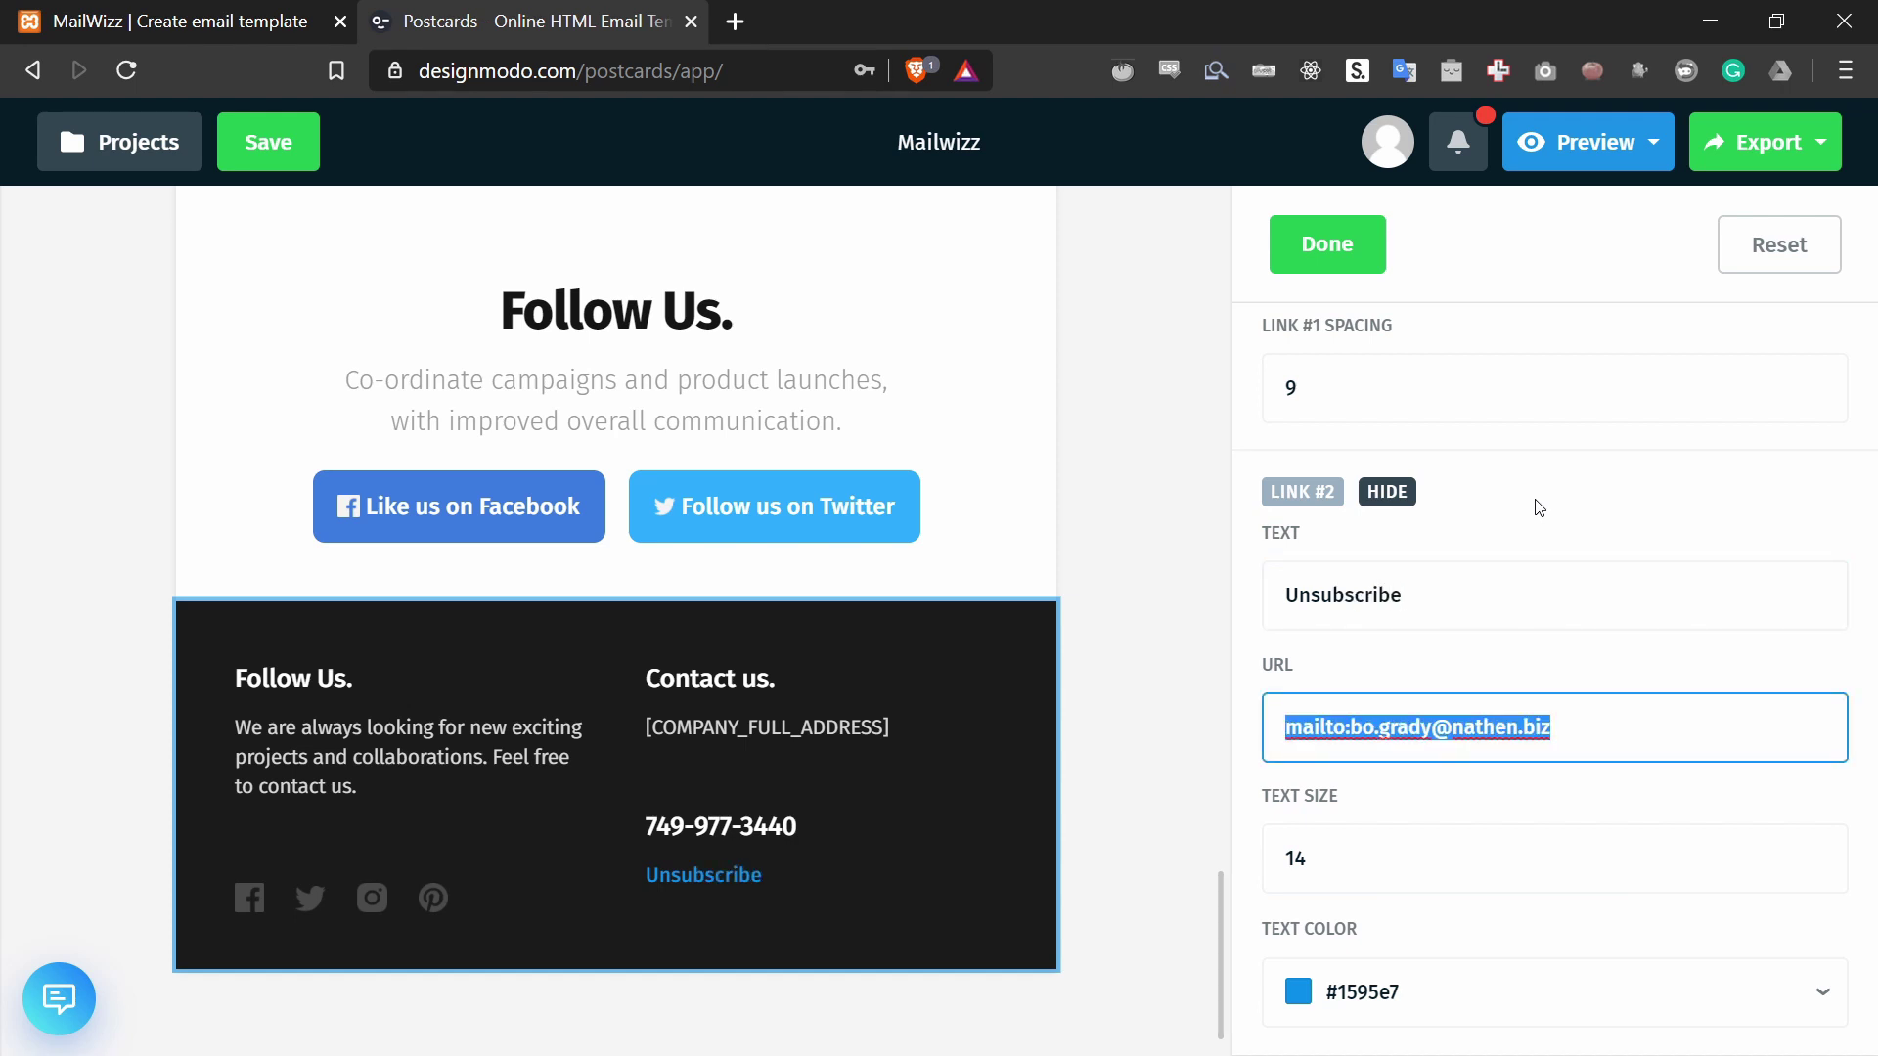
type("[UNSUBSCRIBE_URL]")
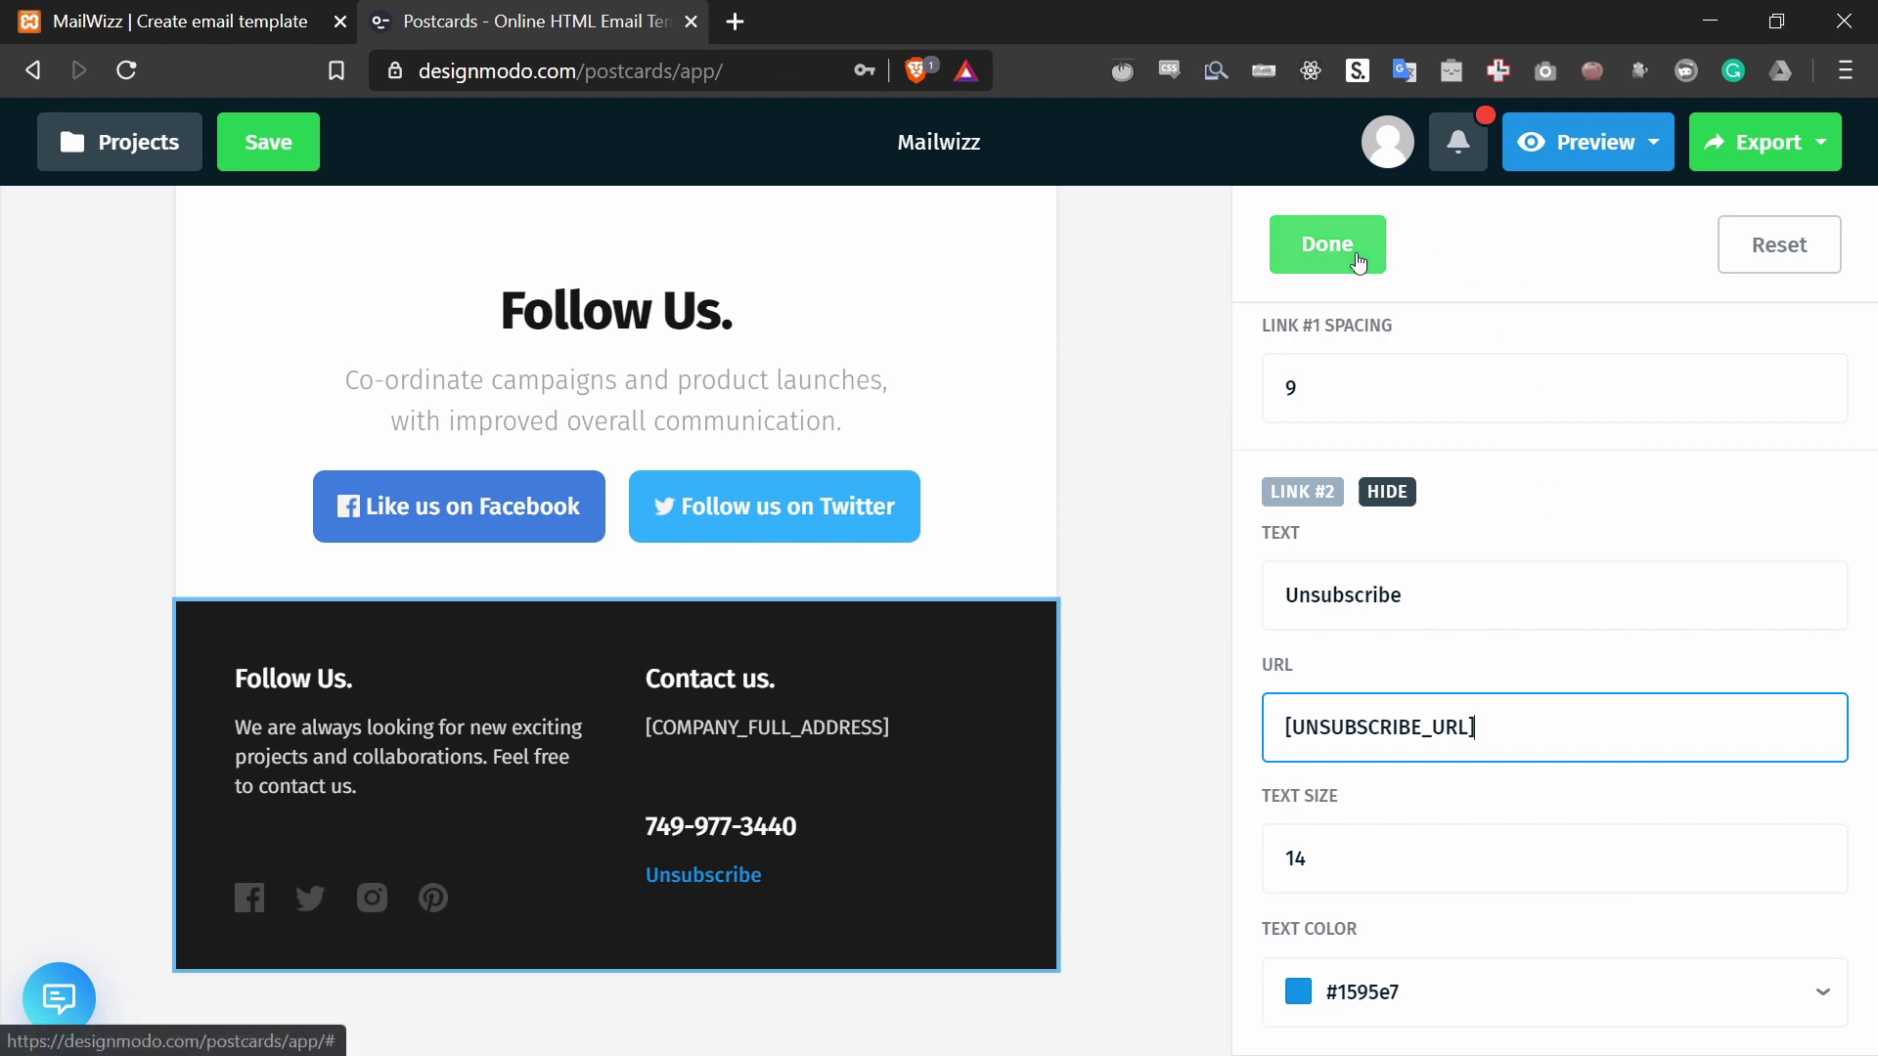
left_click(1358, 262)
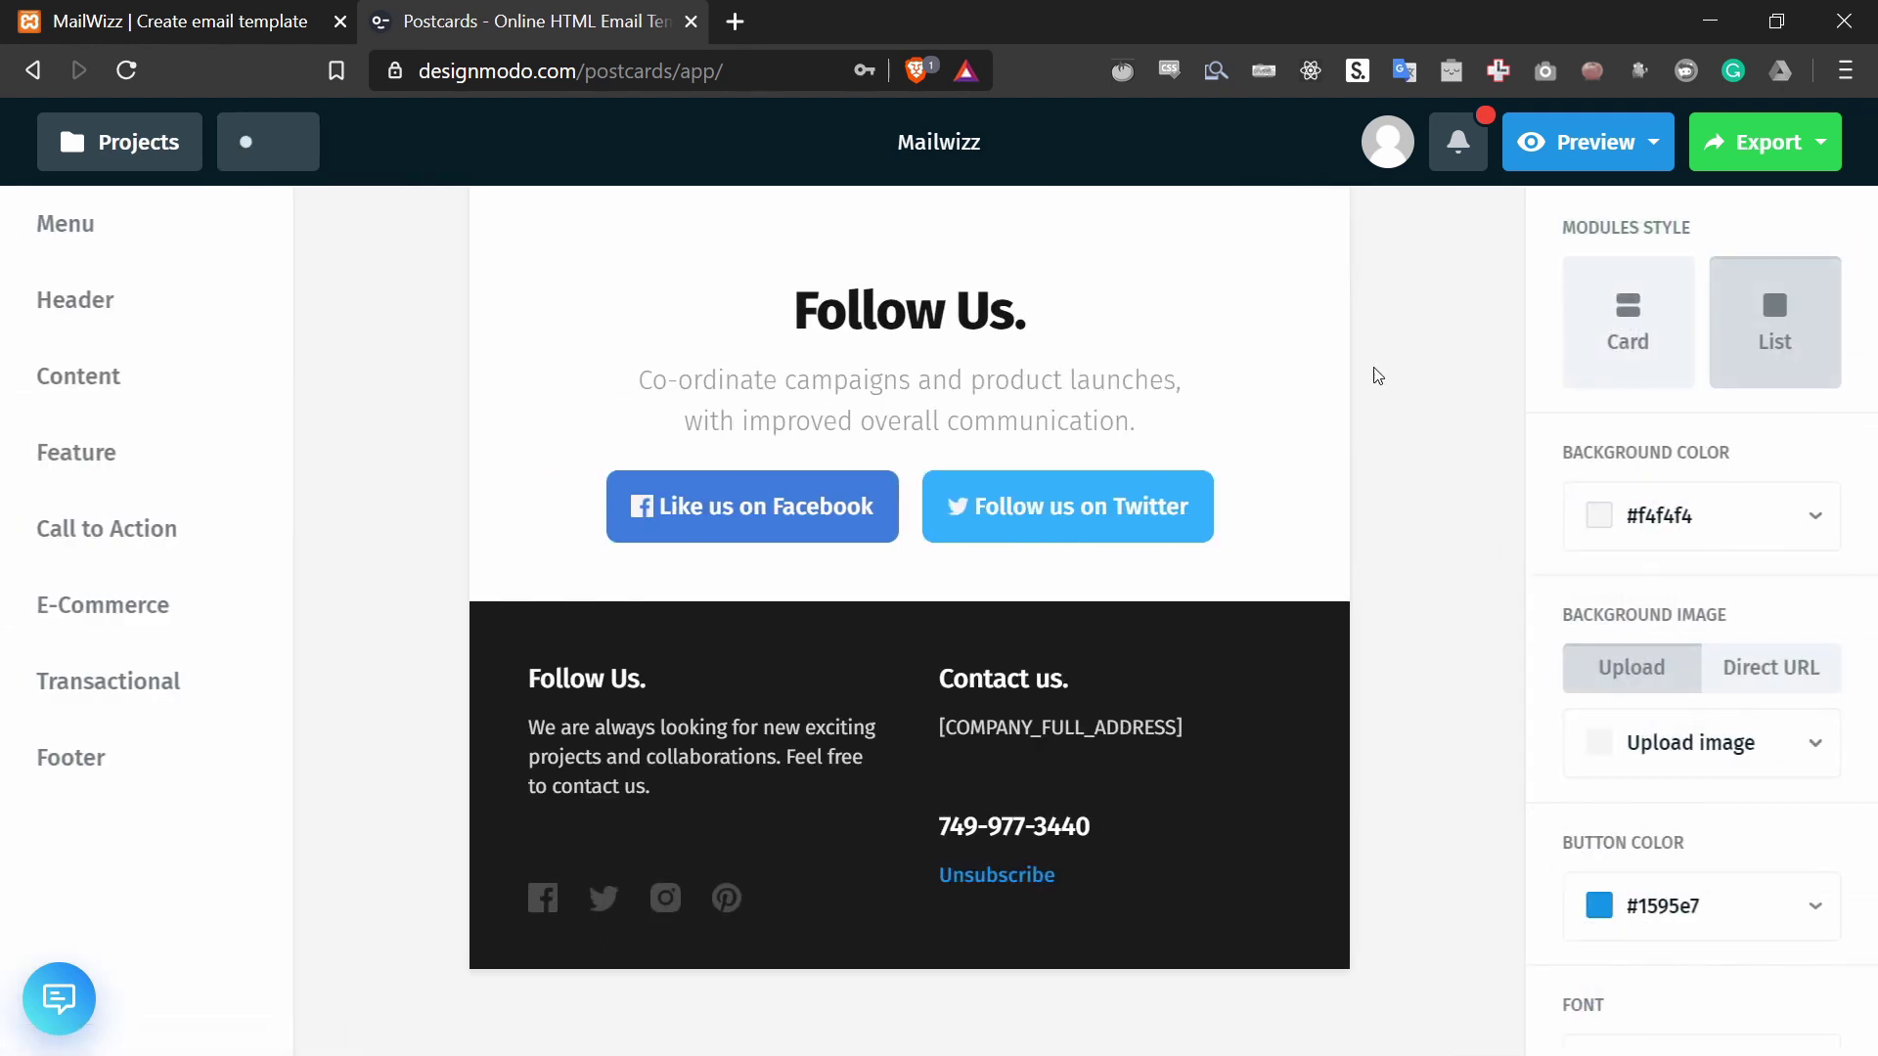
Step: Export the design as a ZIP without online image hosting and save it on the Desktop as postcards_Mailwizz_979107.zip
left_click(1793, 151)
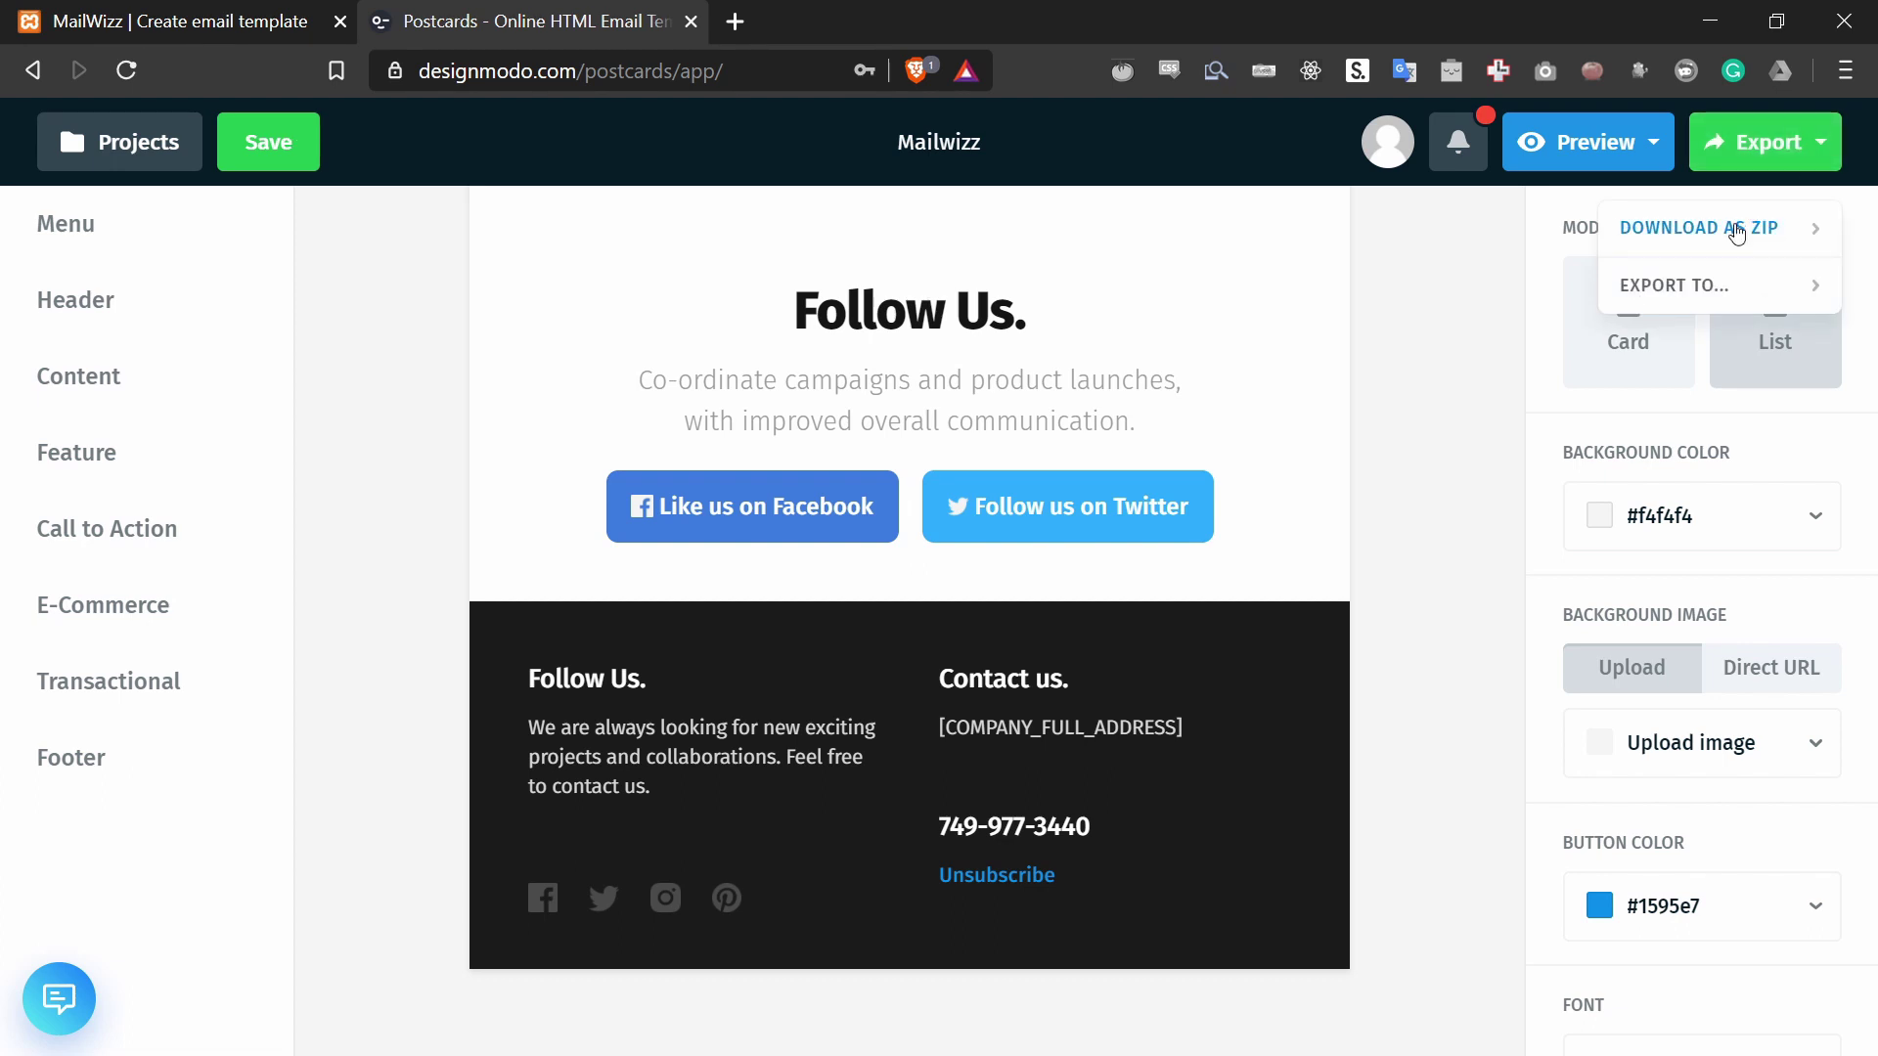
left_click(1736, 230)
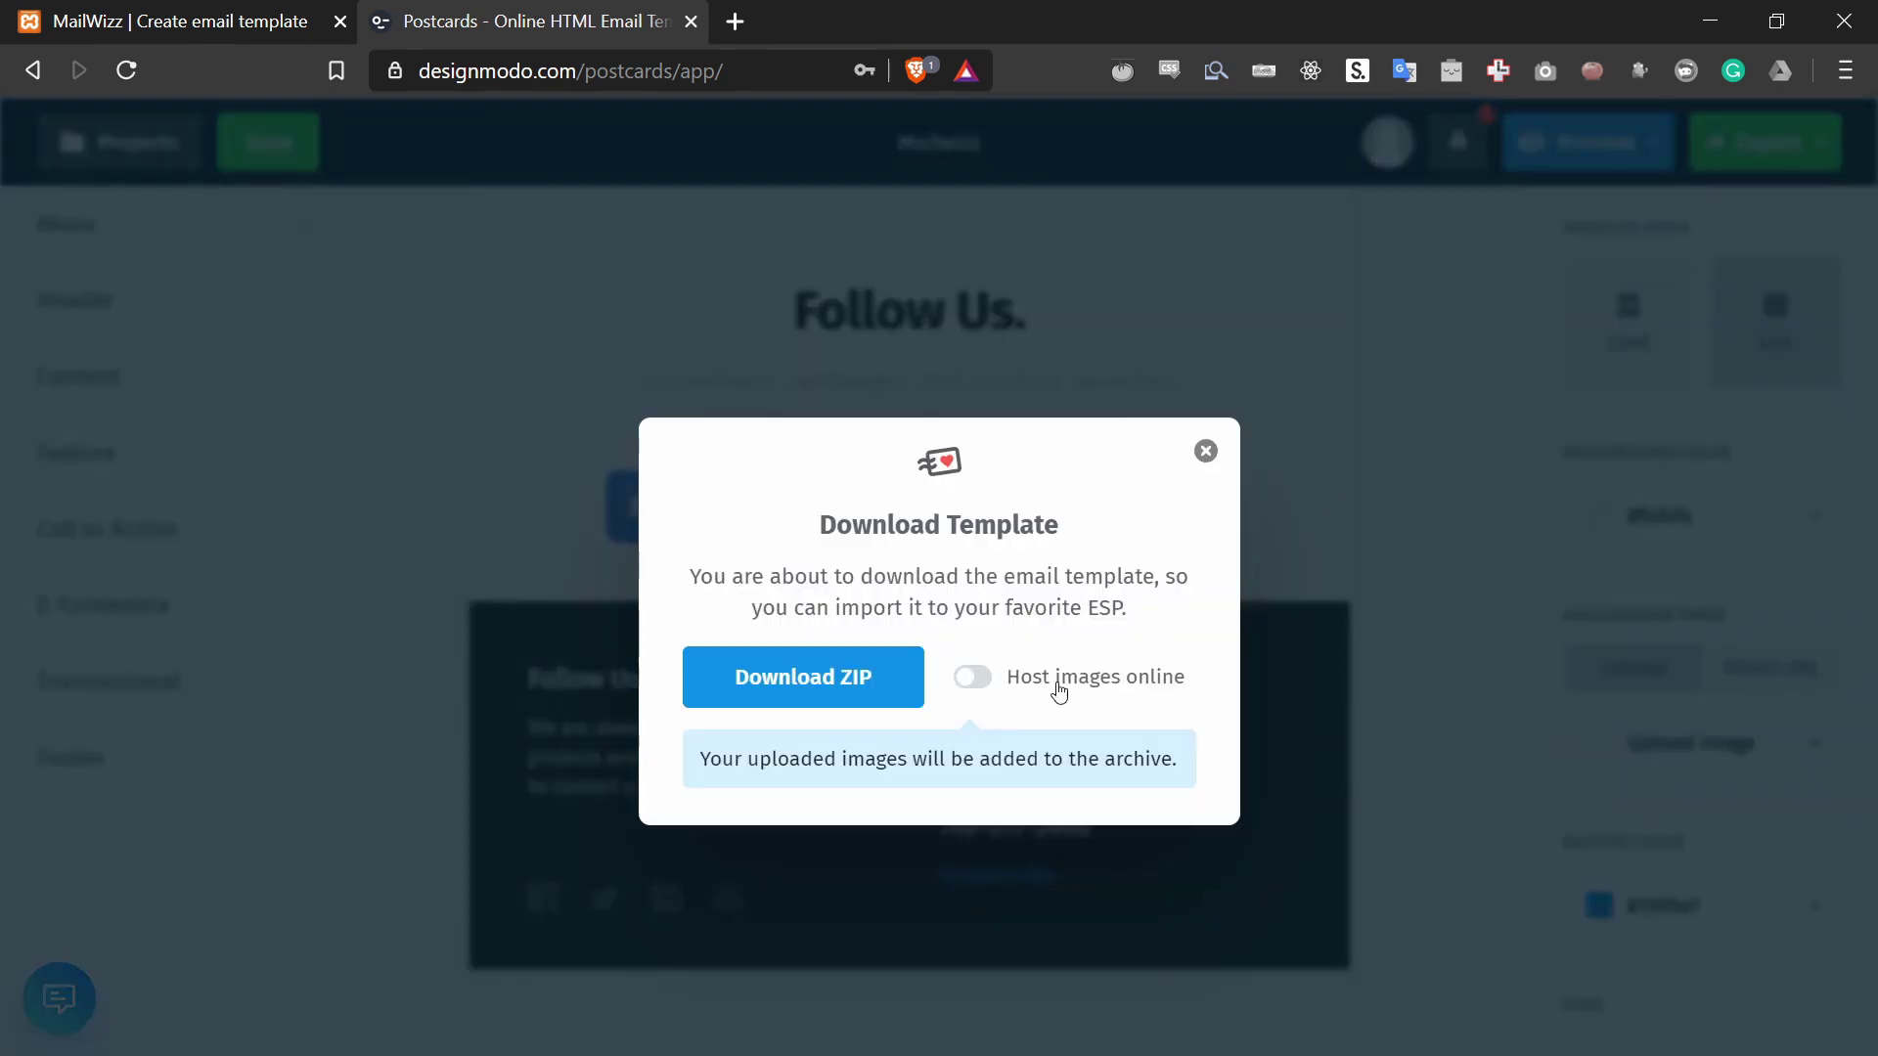
left_click(782, 684)
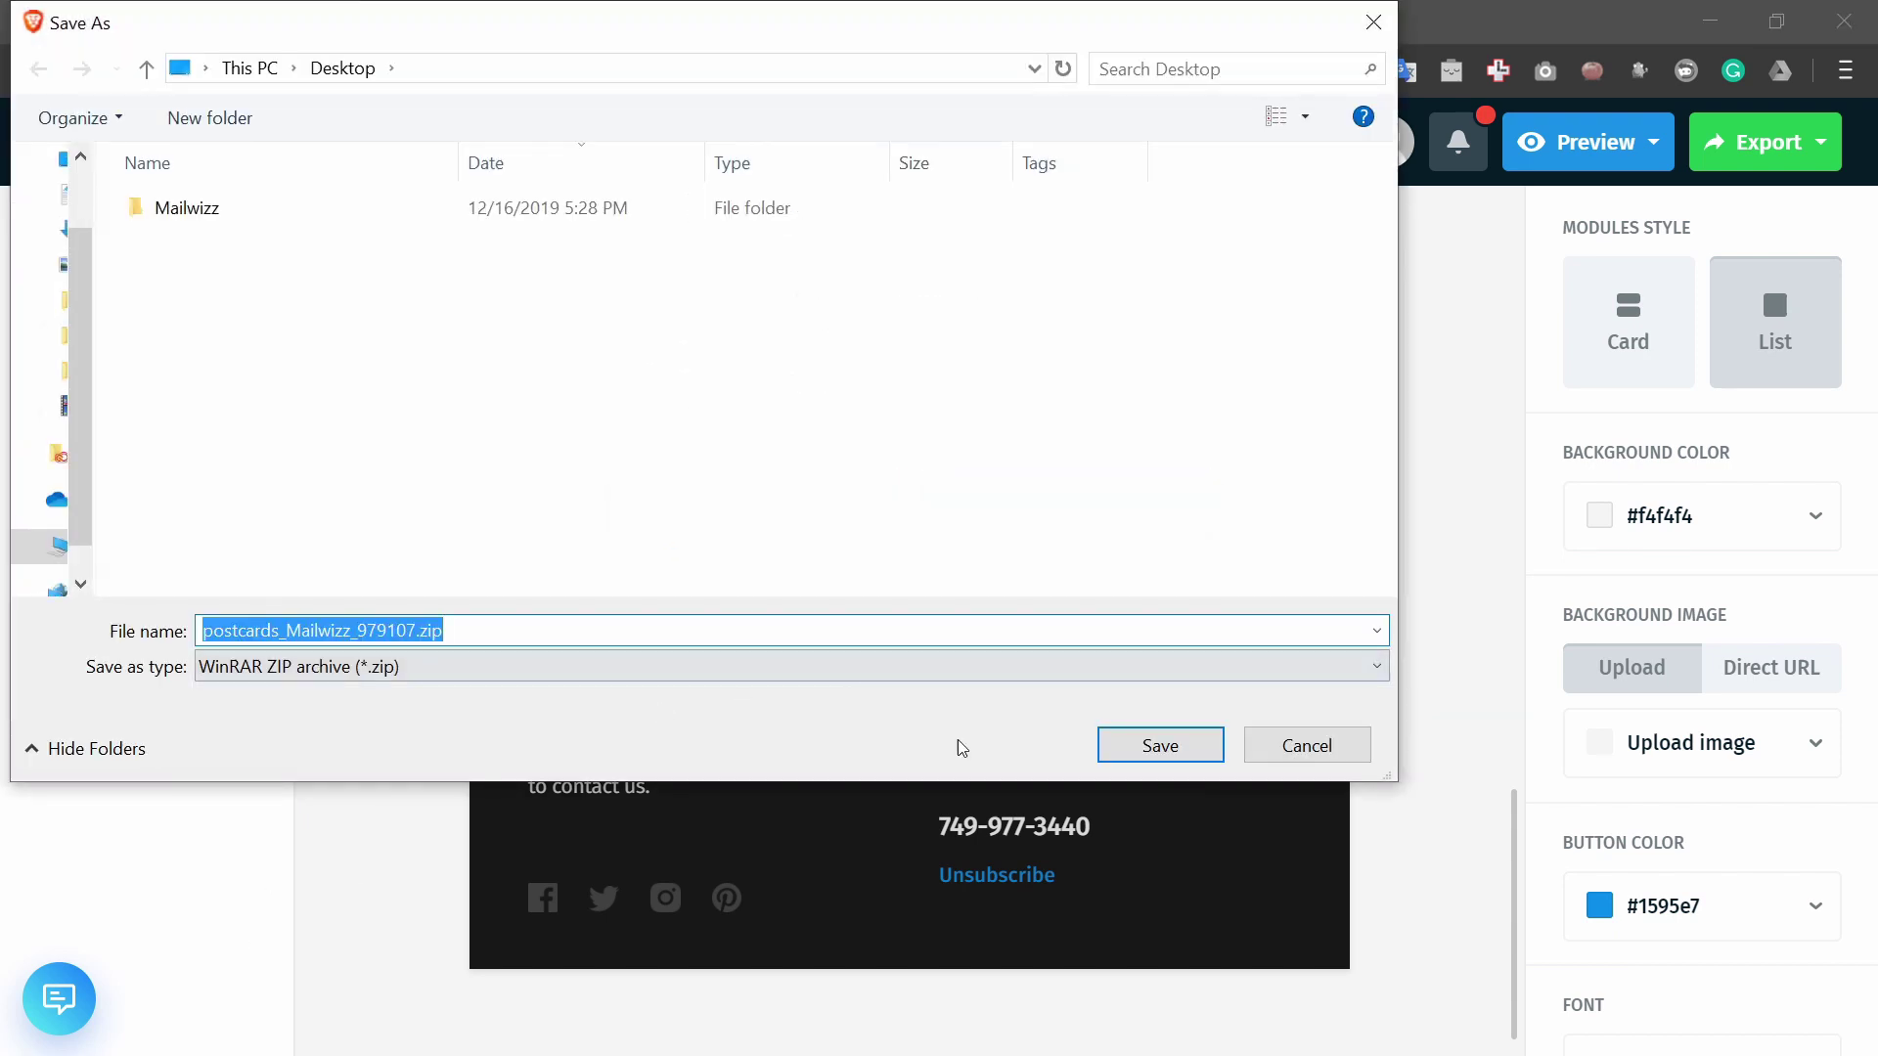
left_click(1153, 747)
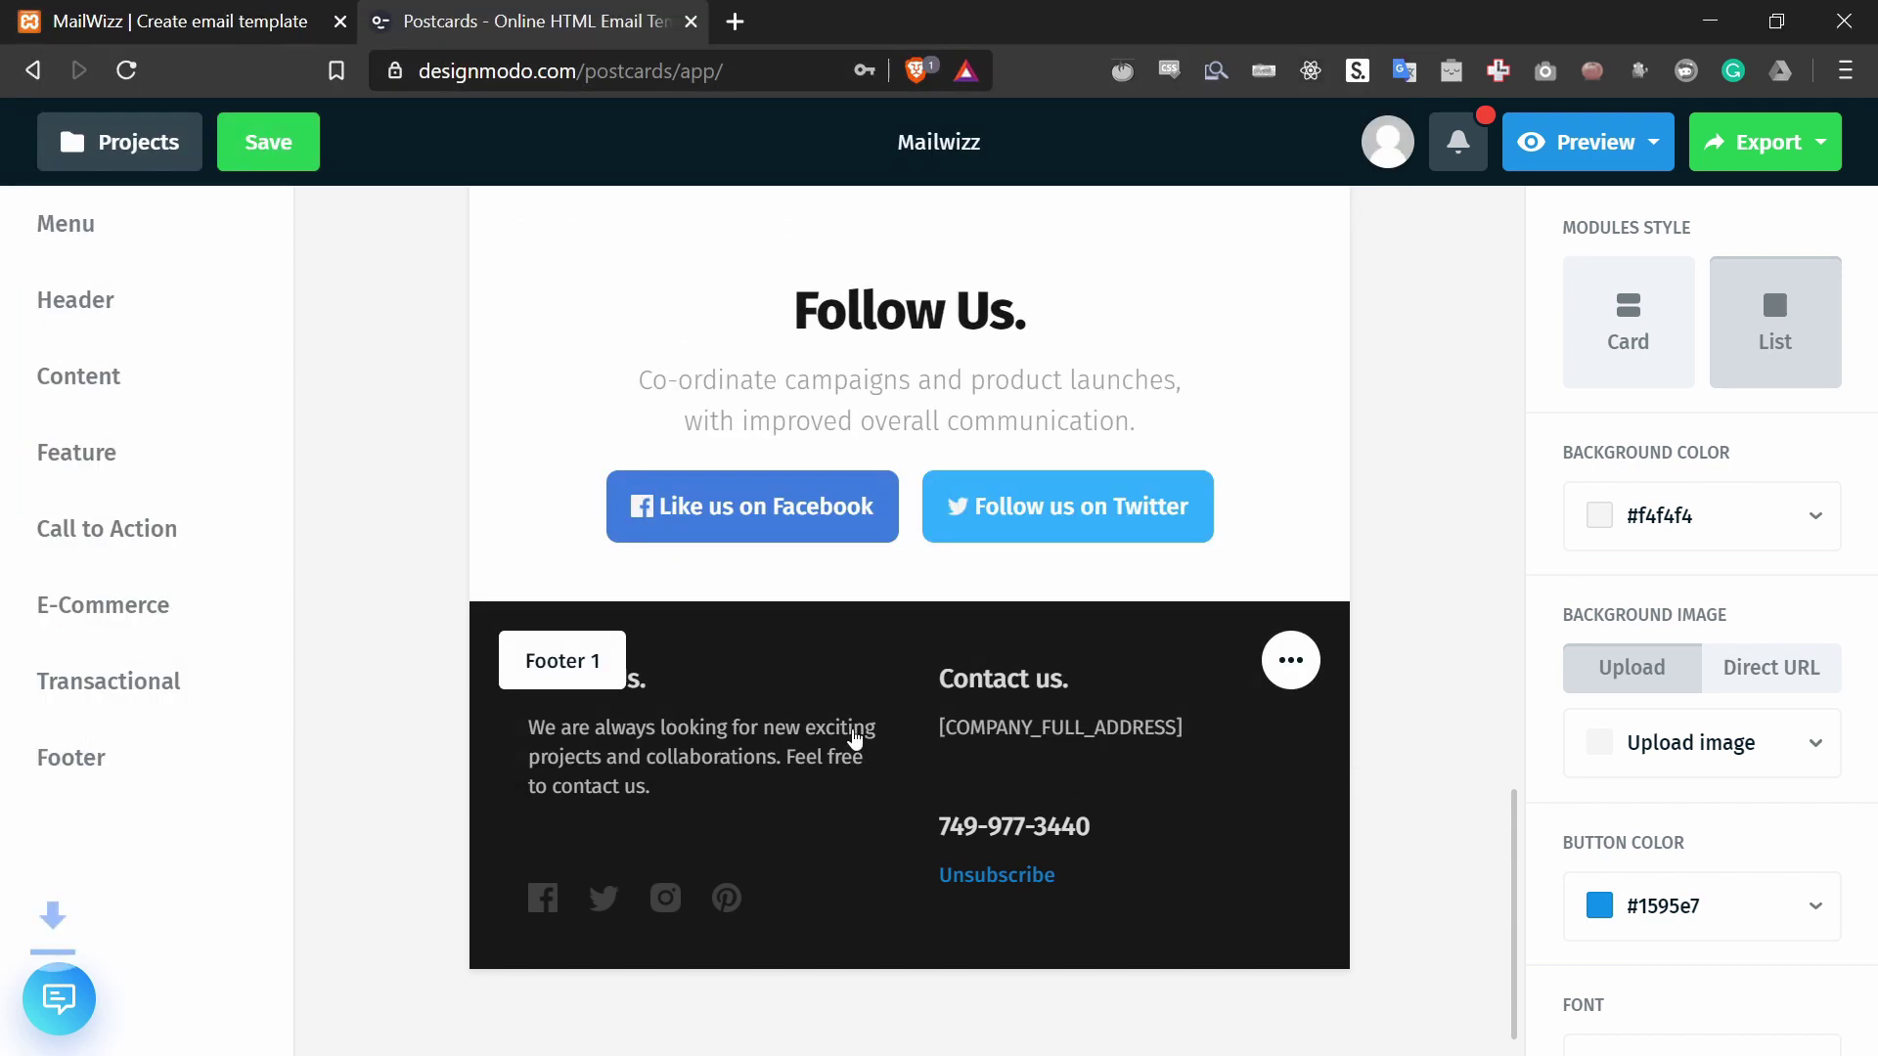
Step: Open the downloaded ZIP, extract its images folder and index.html into the Desktop's Mailwizz folder, and close the archive window
left_click(192, 1028)
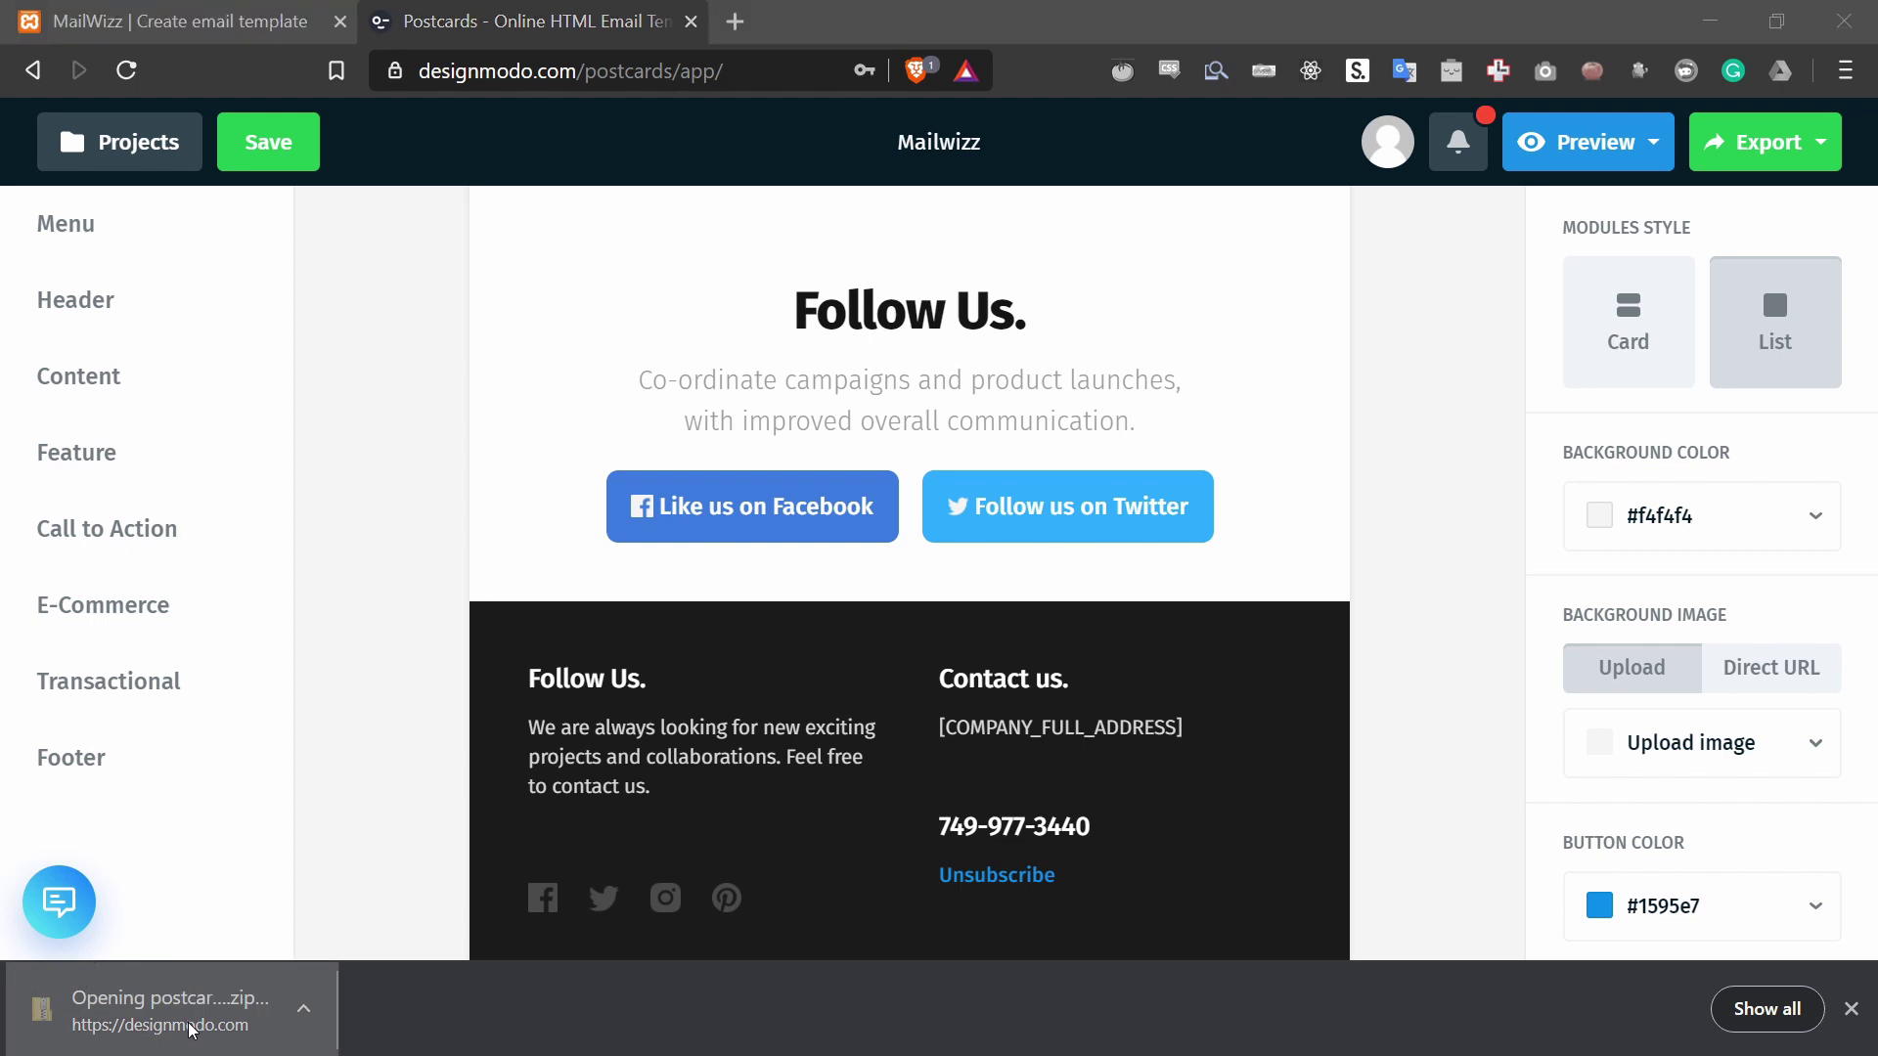
mouse_move(147, 452)
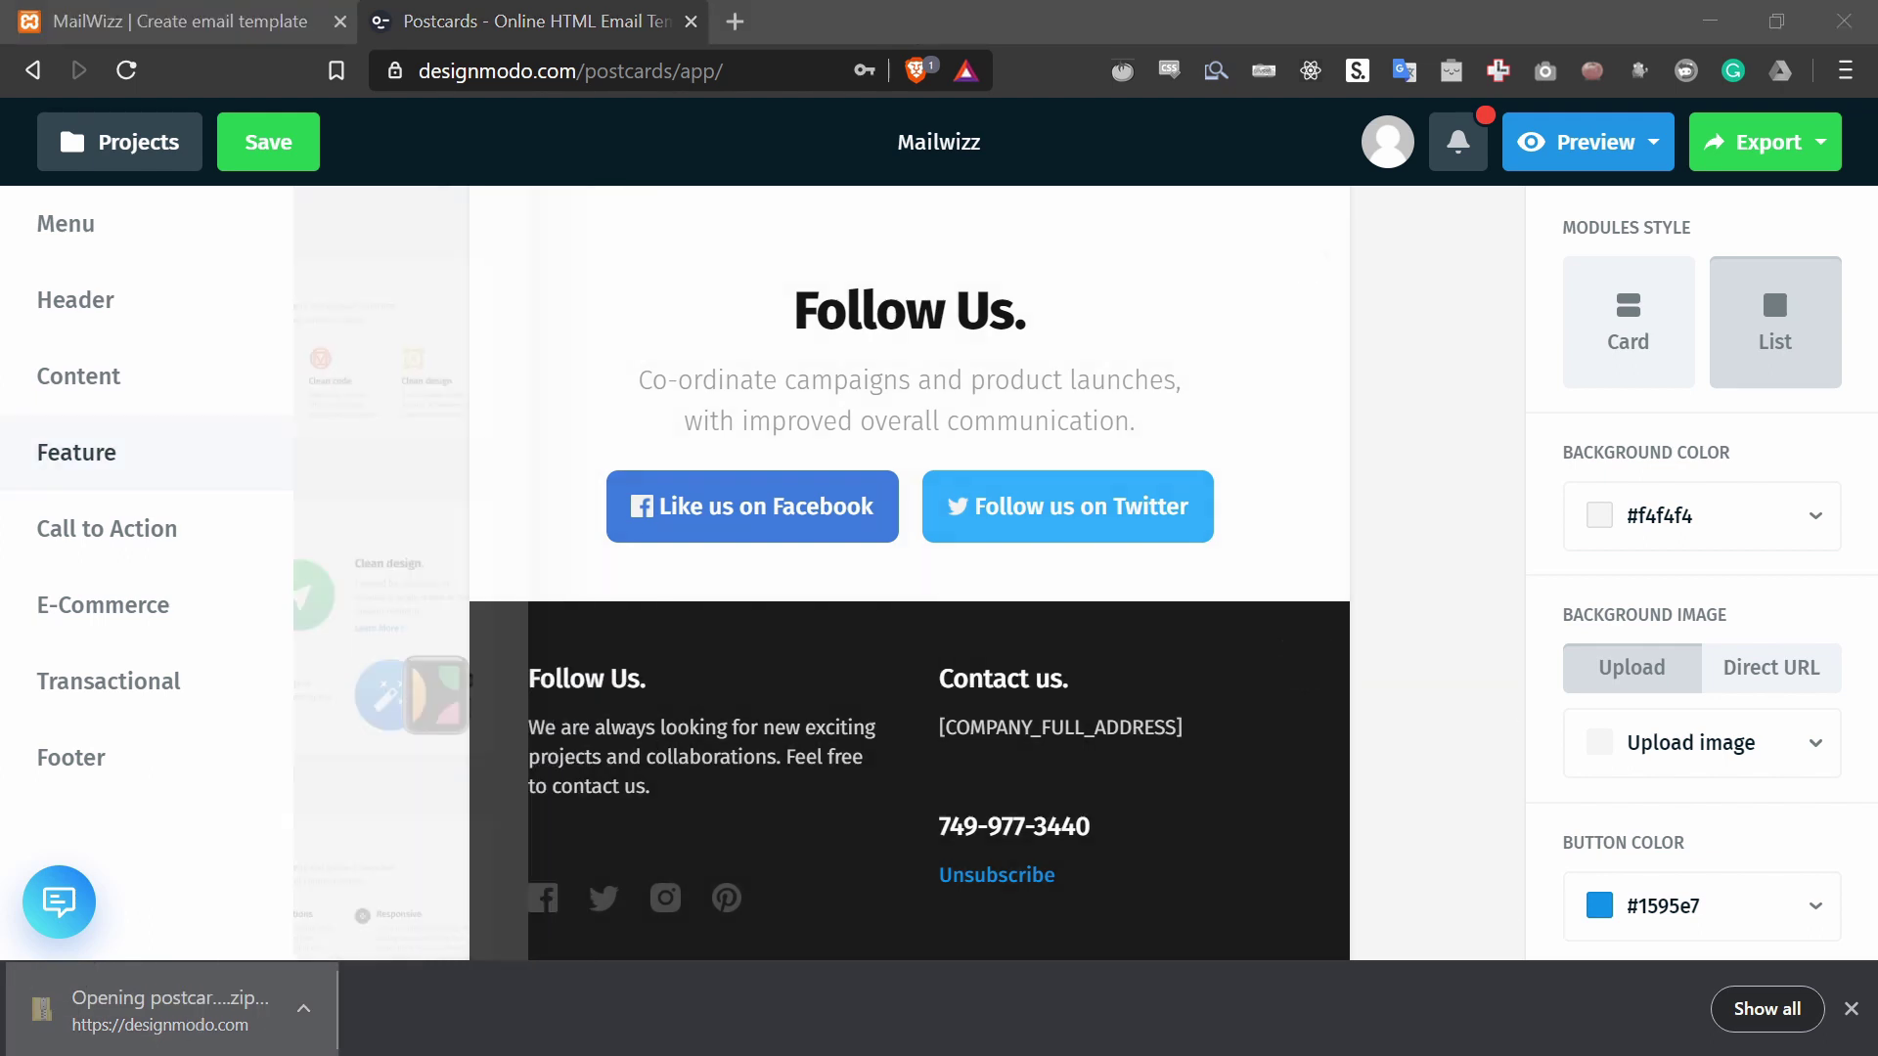
left_click_drag(391, 264, 344, 85)
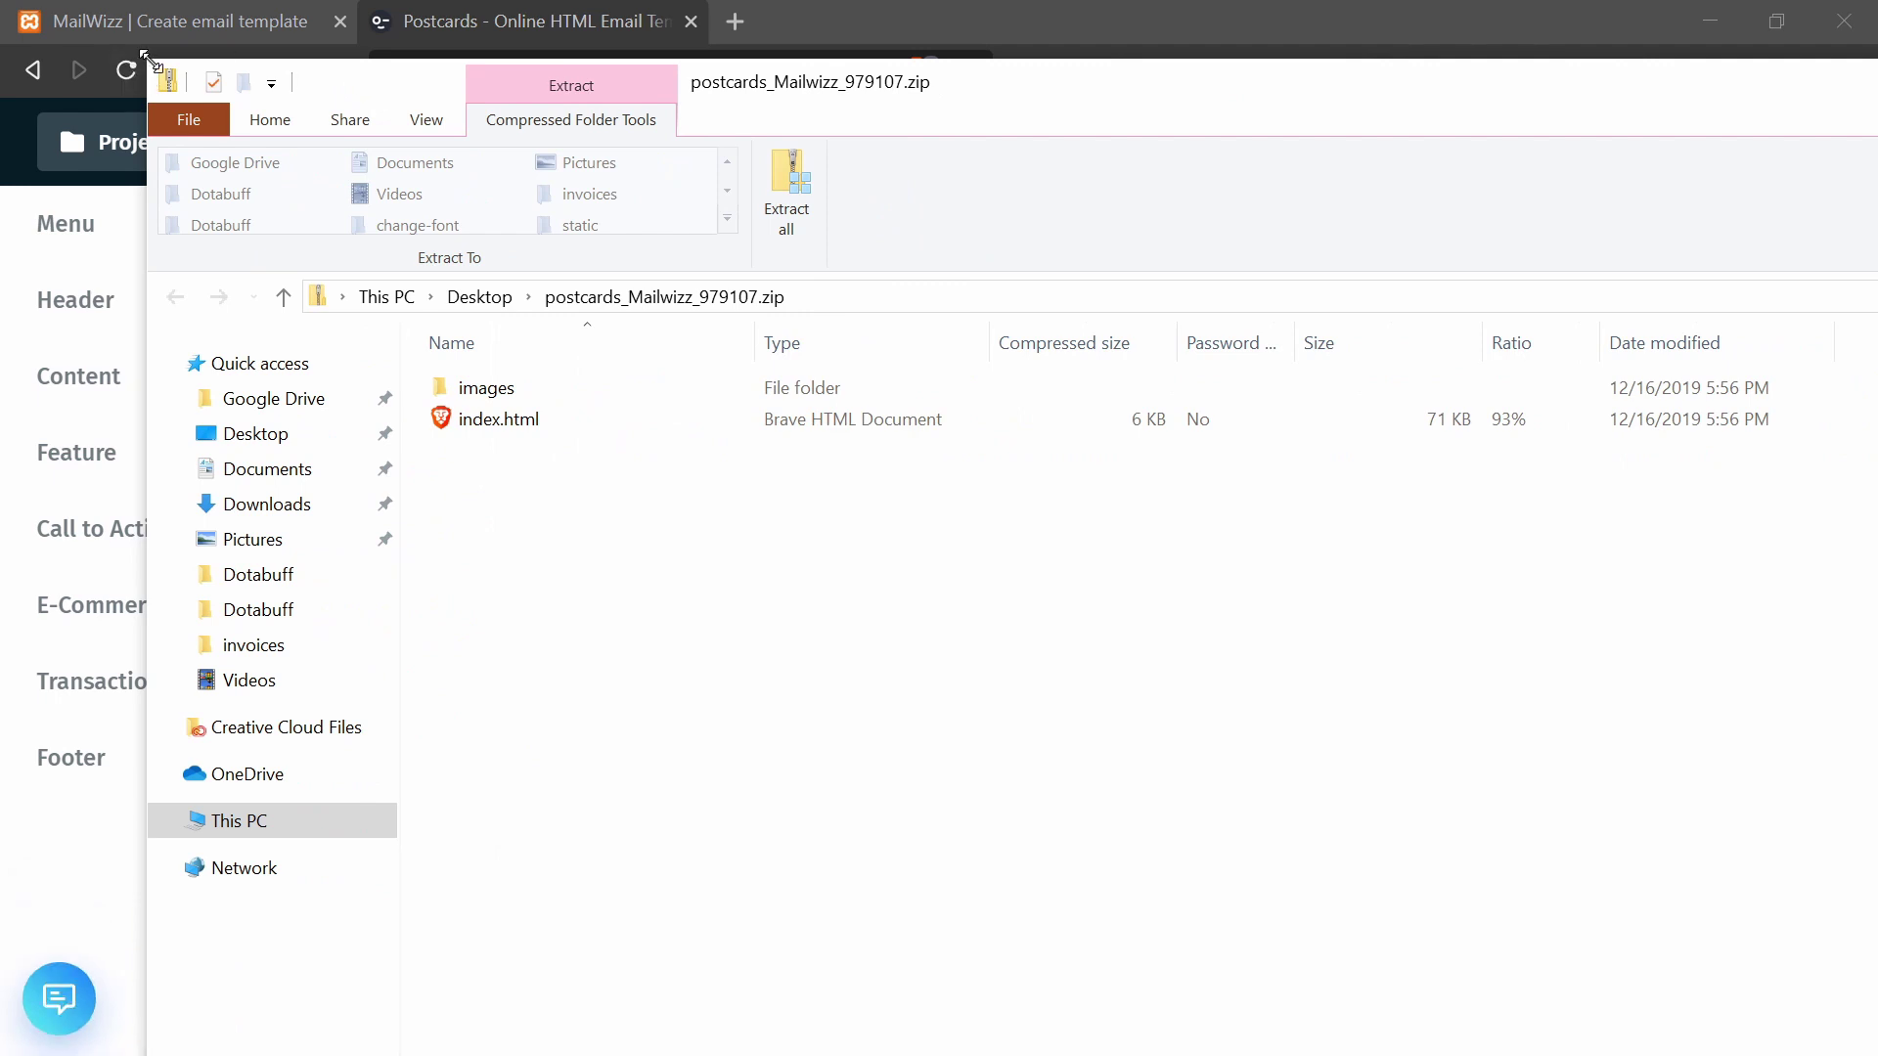
left_click_drag(149, 60, 486, 281)
left_click_drag(1300, 302, 890, 188)
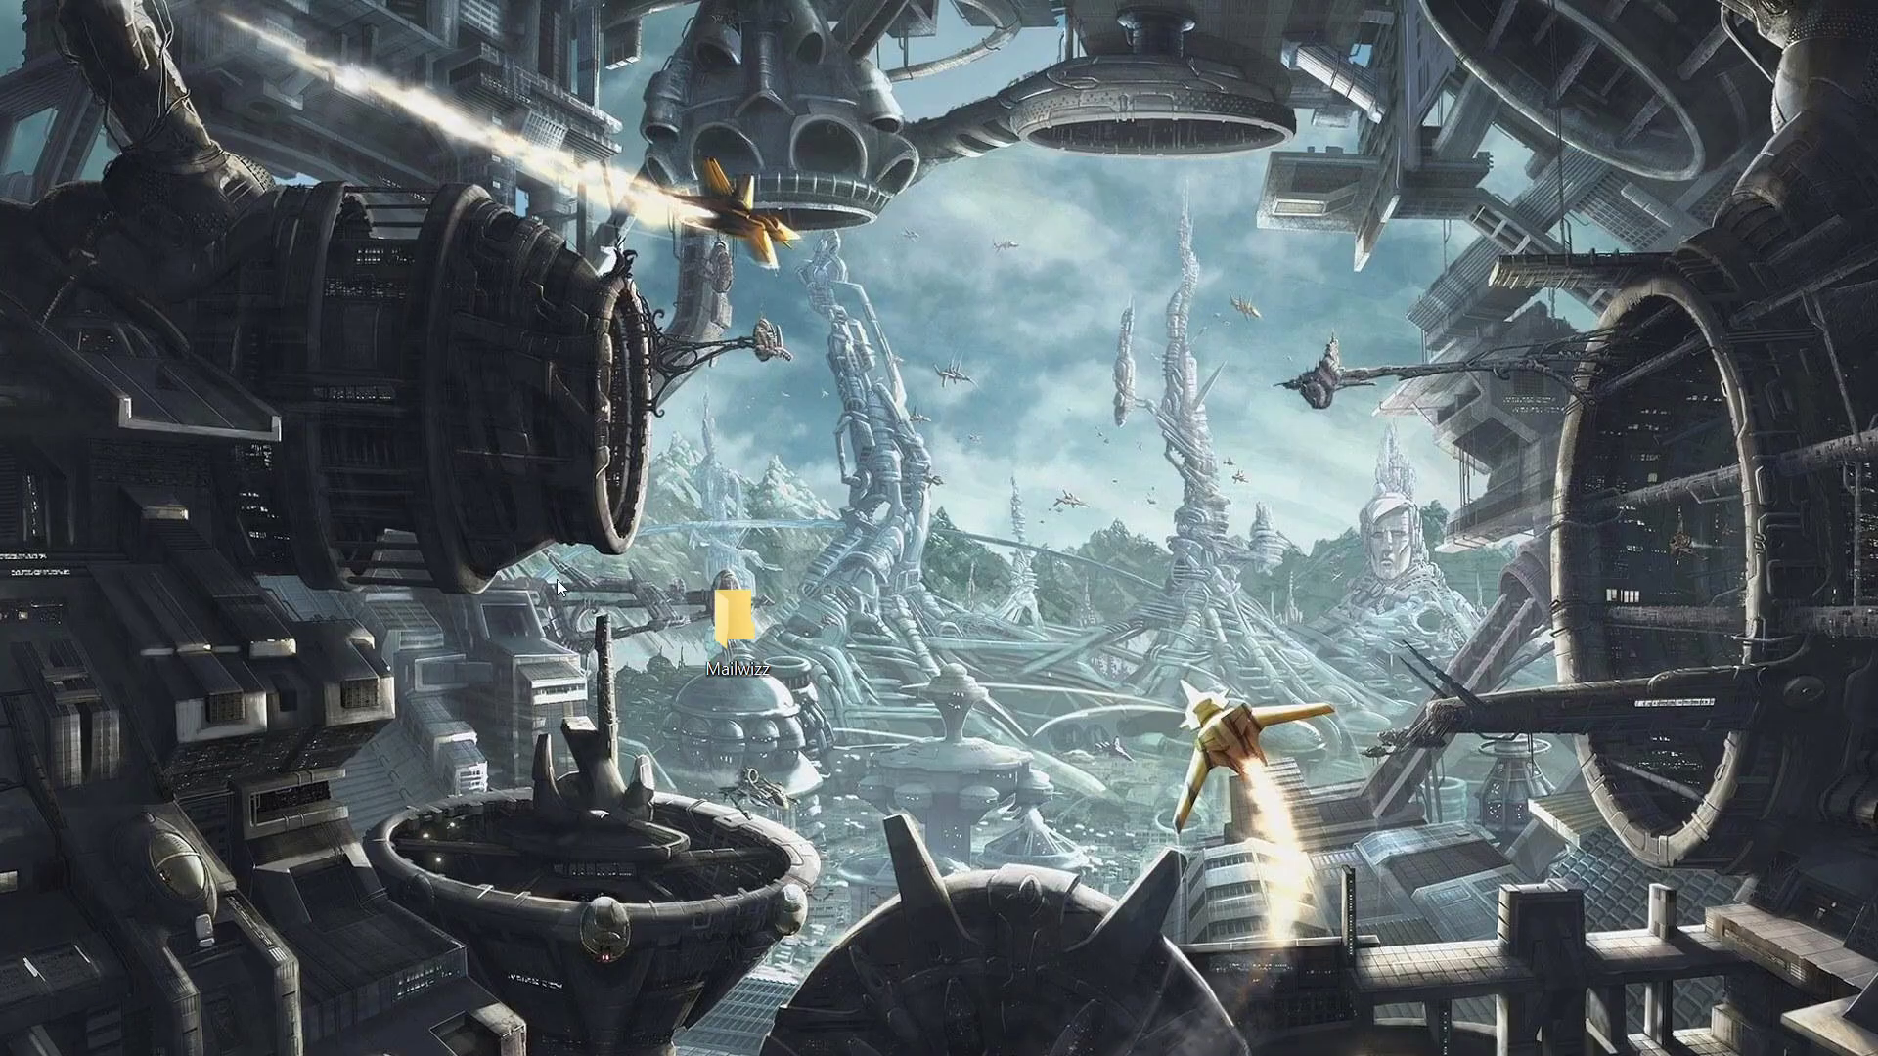
double_click(752, 653)
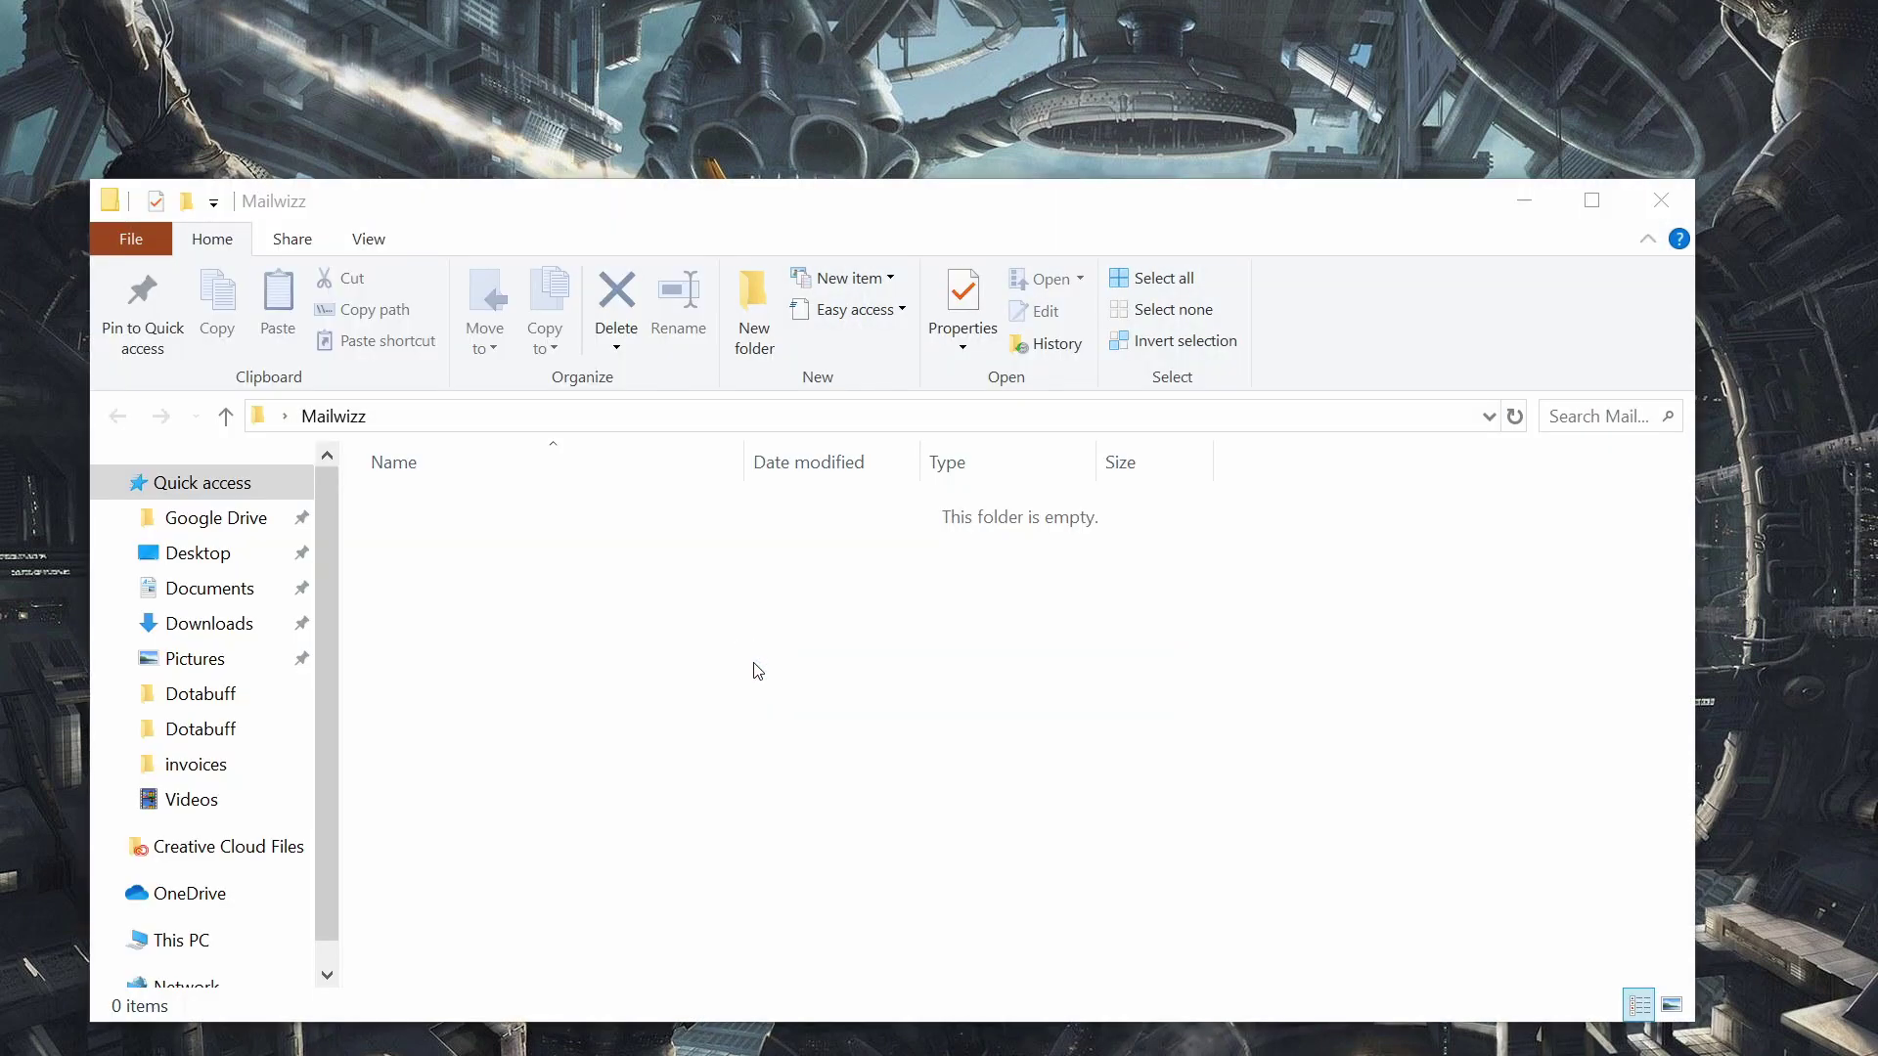
left_click_drag(574, 712, 548, 629)
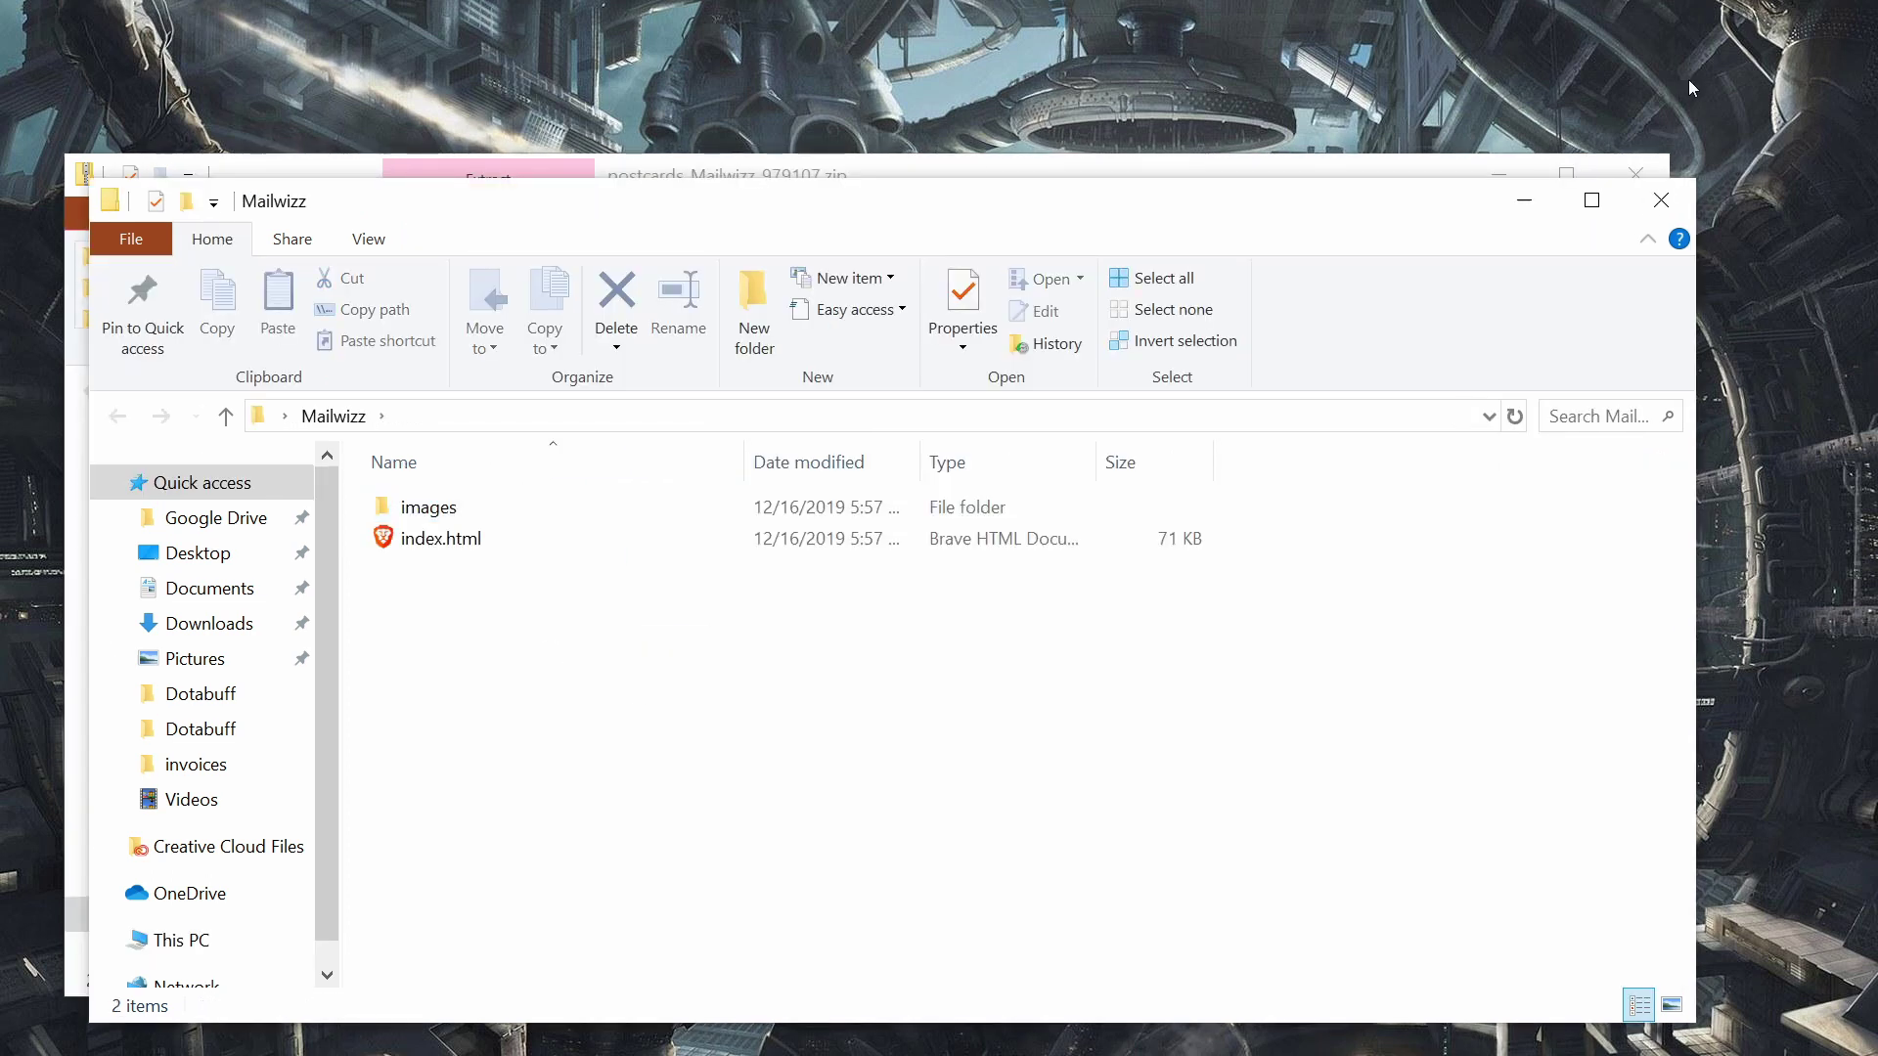
left_click(1635, 174)
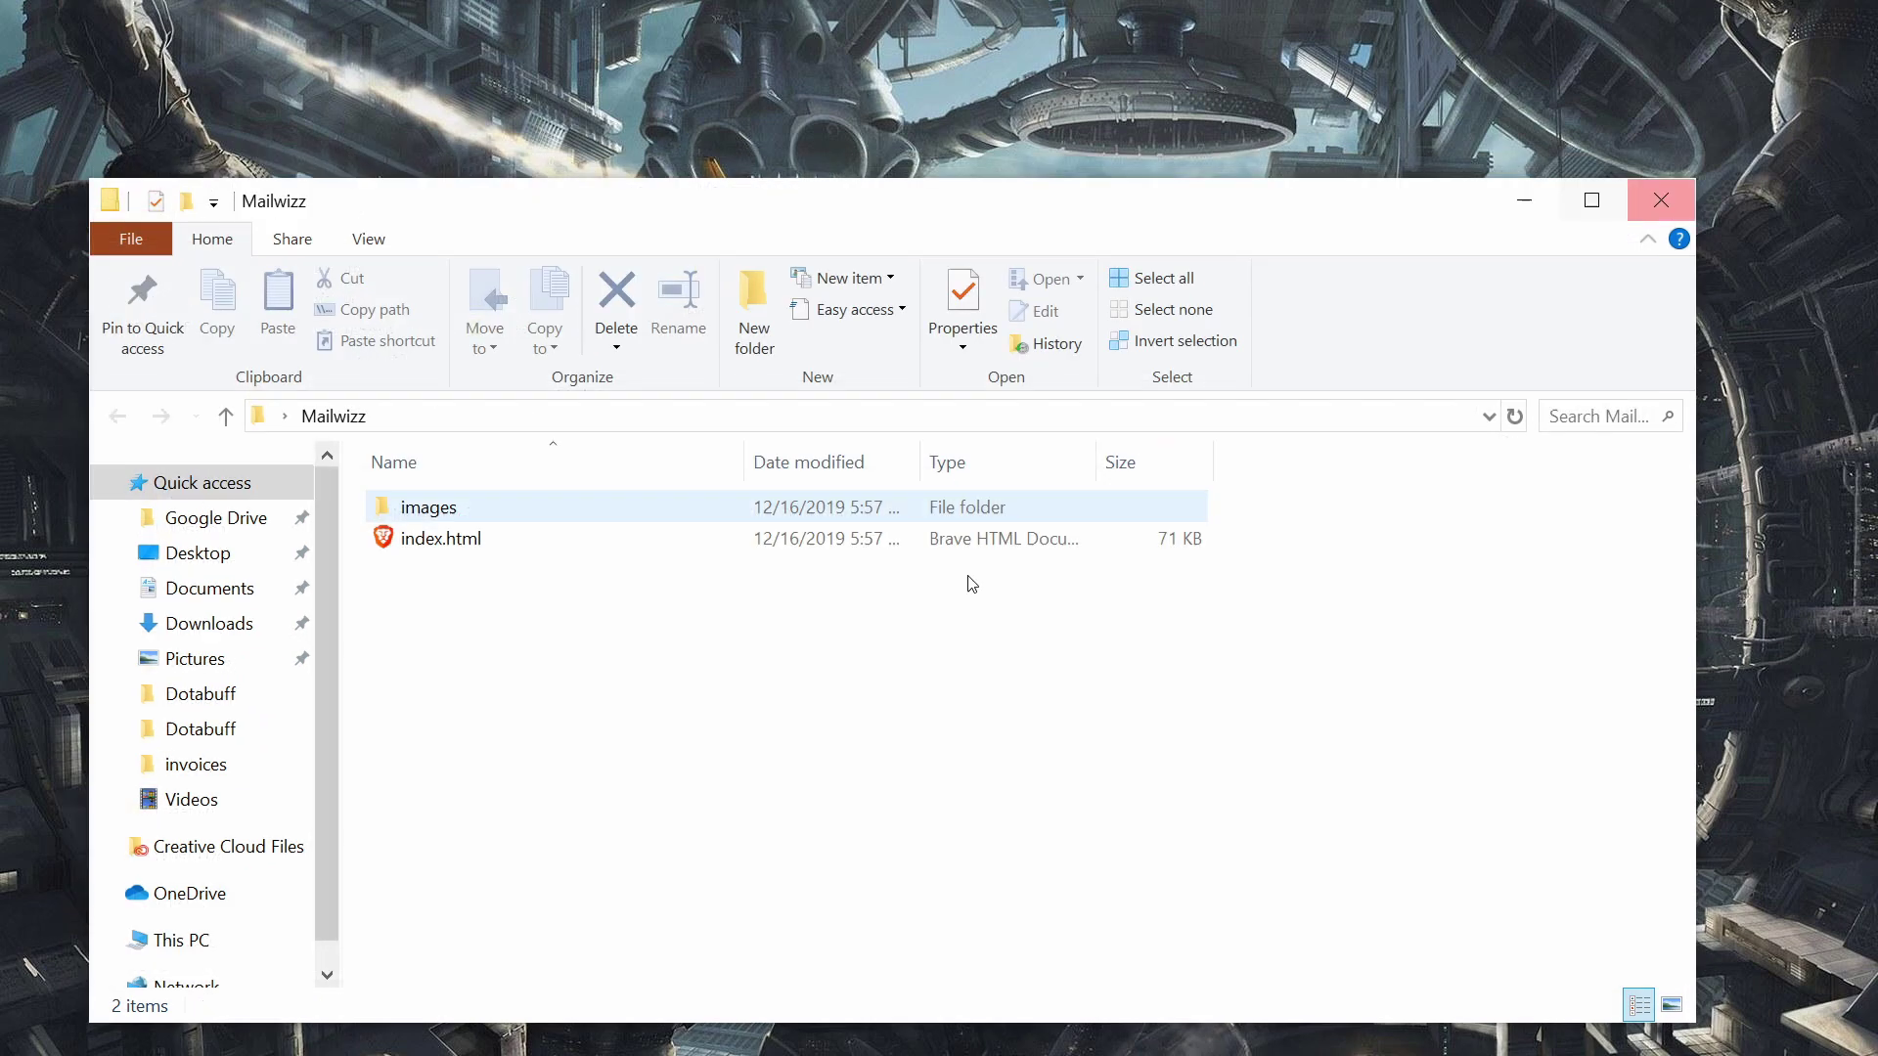
Step: Open the extracted index.html in the browser, review the email from header to footer, and close the page
double_click(516, 560)
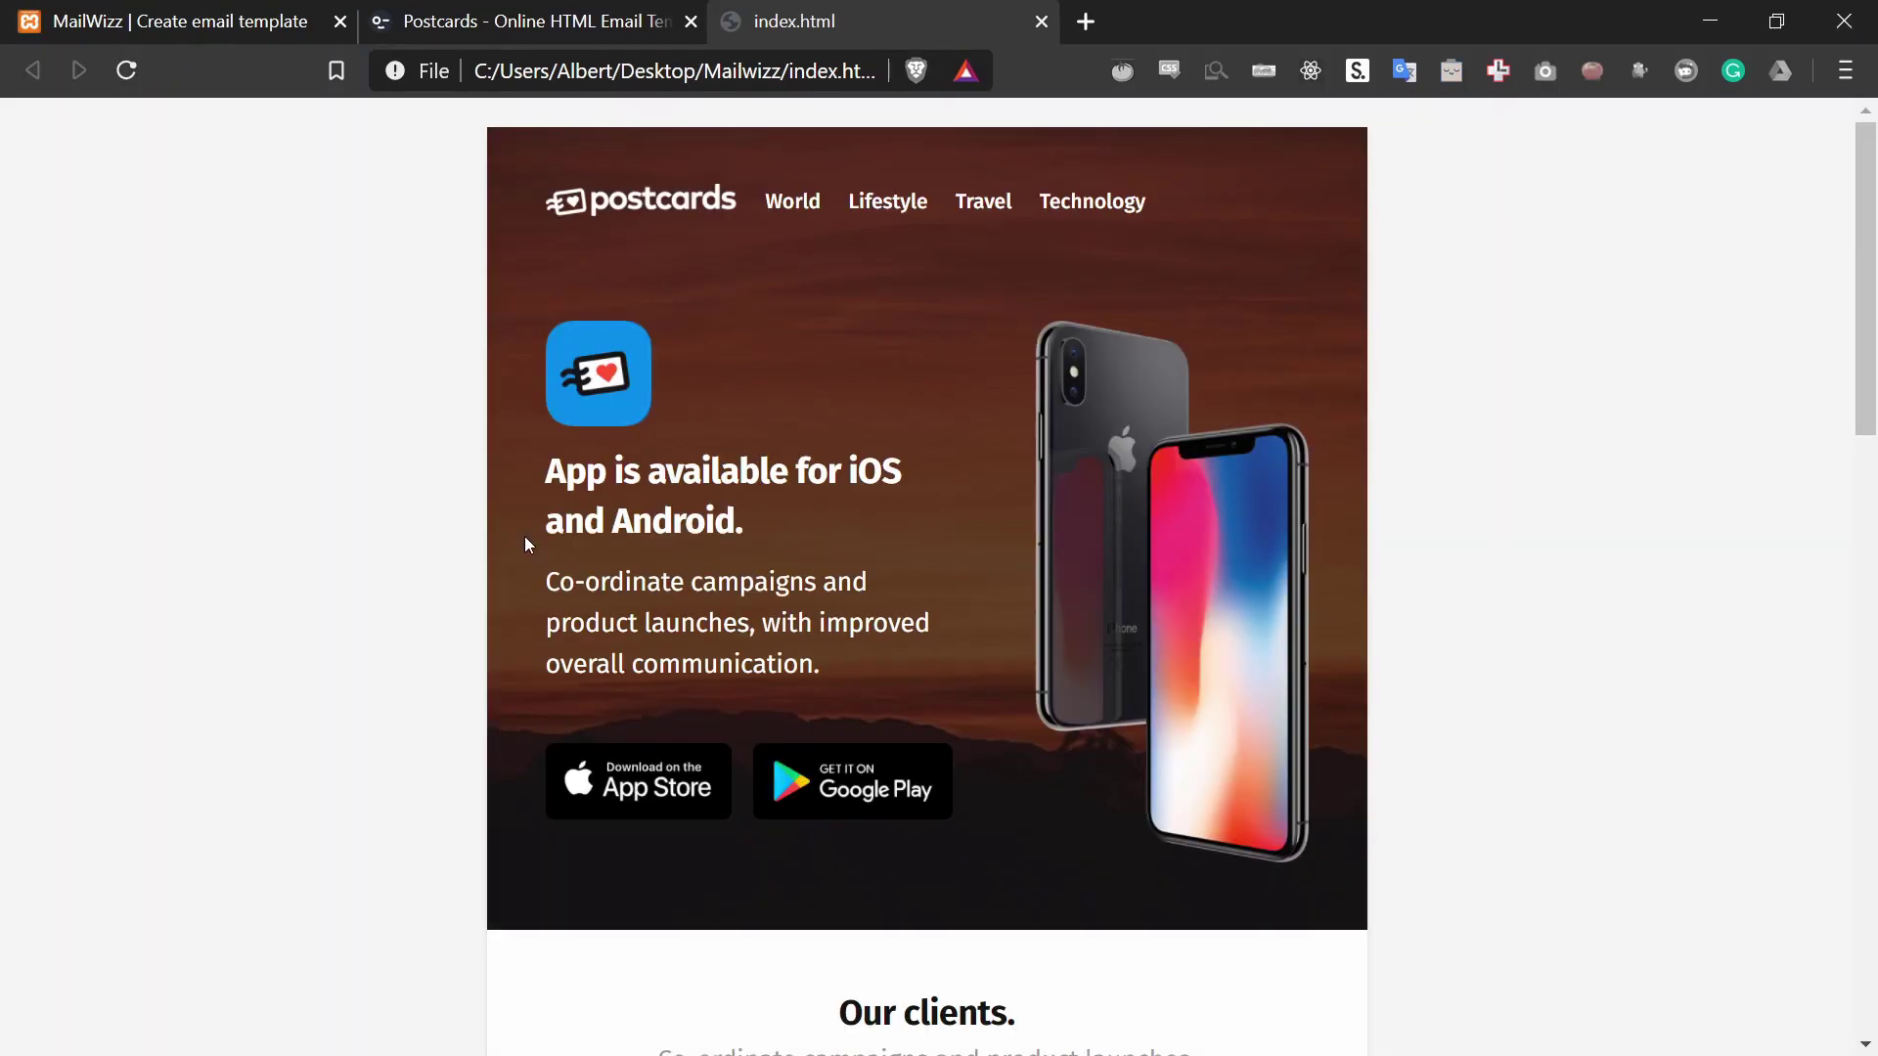
scroll(420, 513, "down", 15)
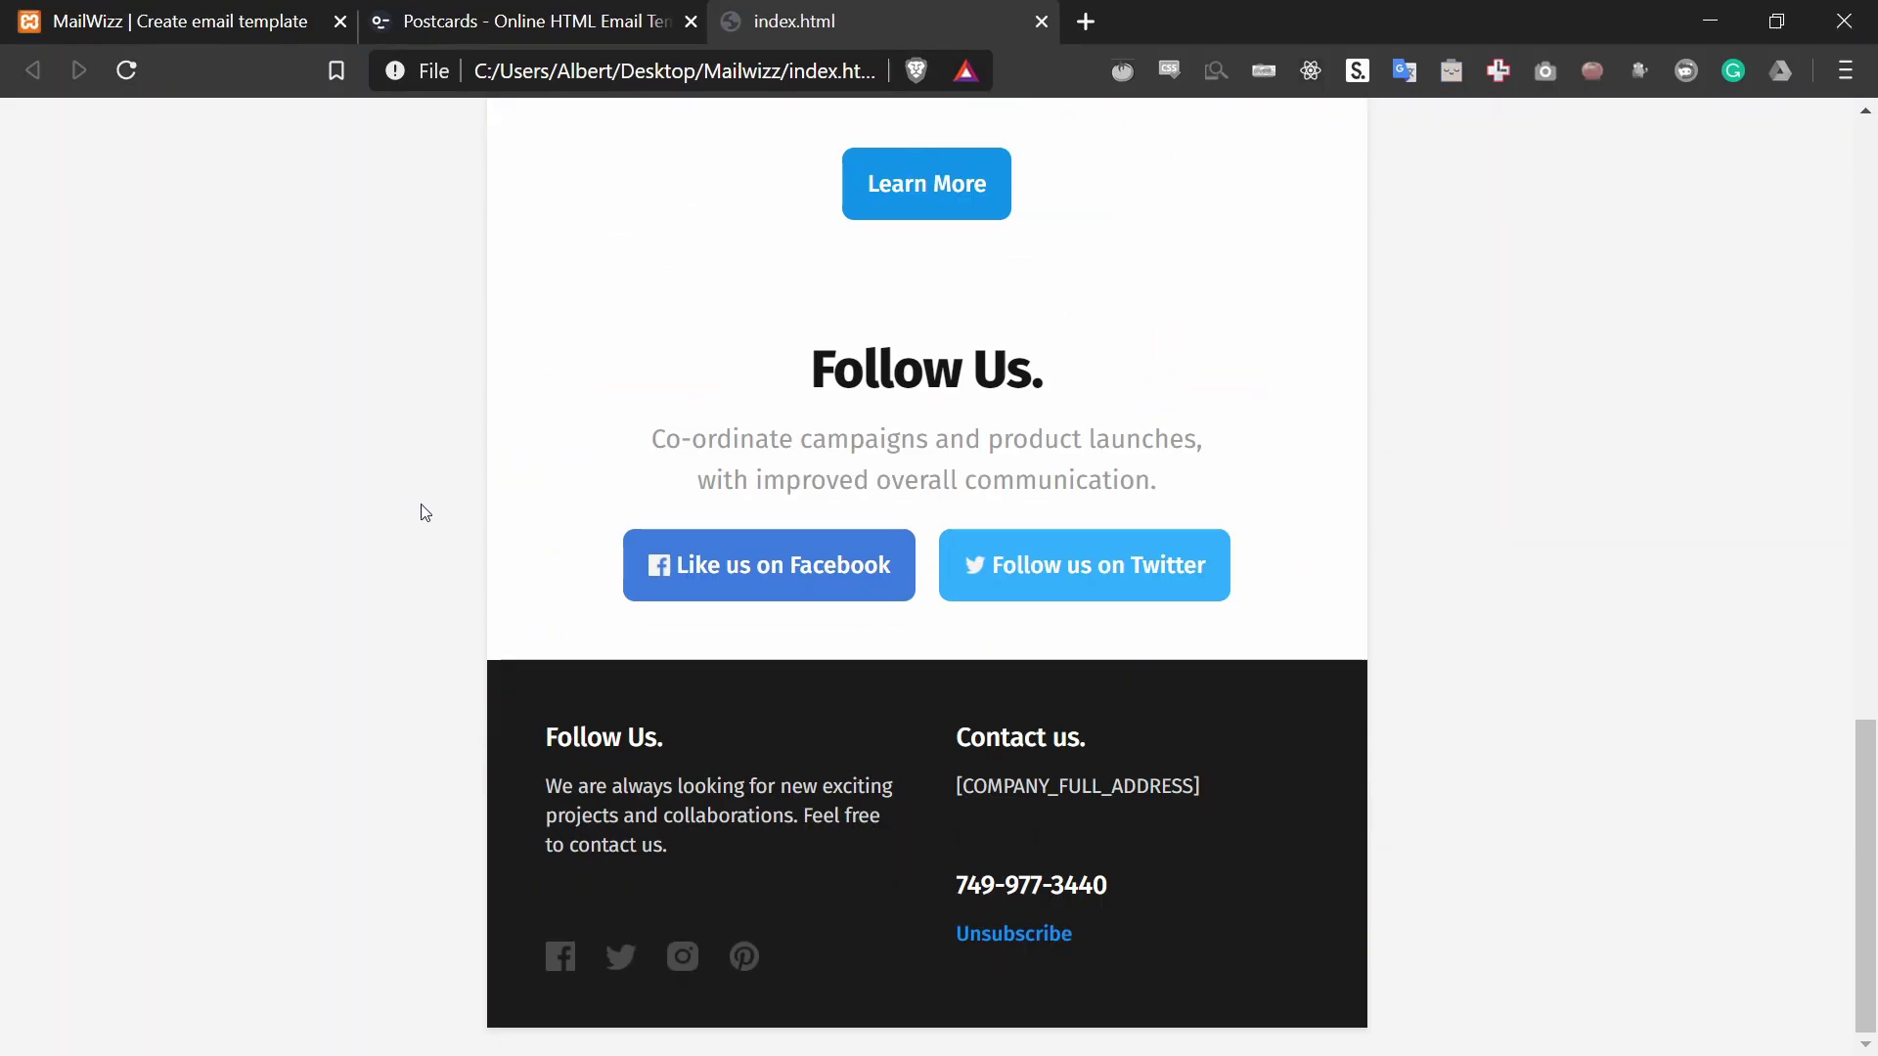
scroll(425, 512, "up", 15)
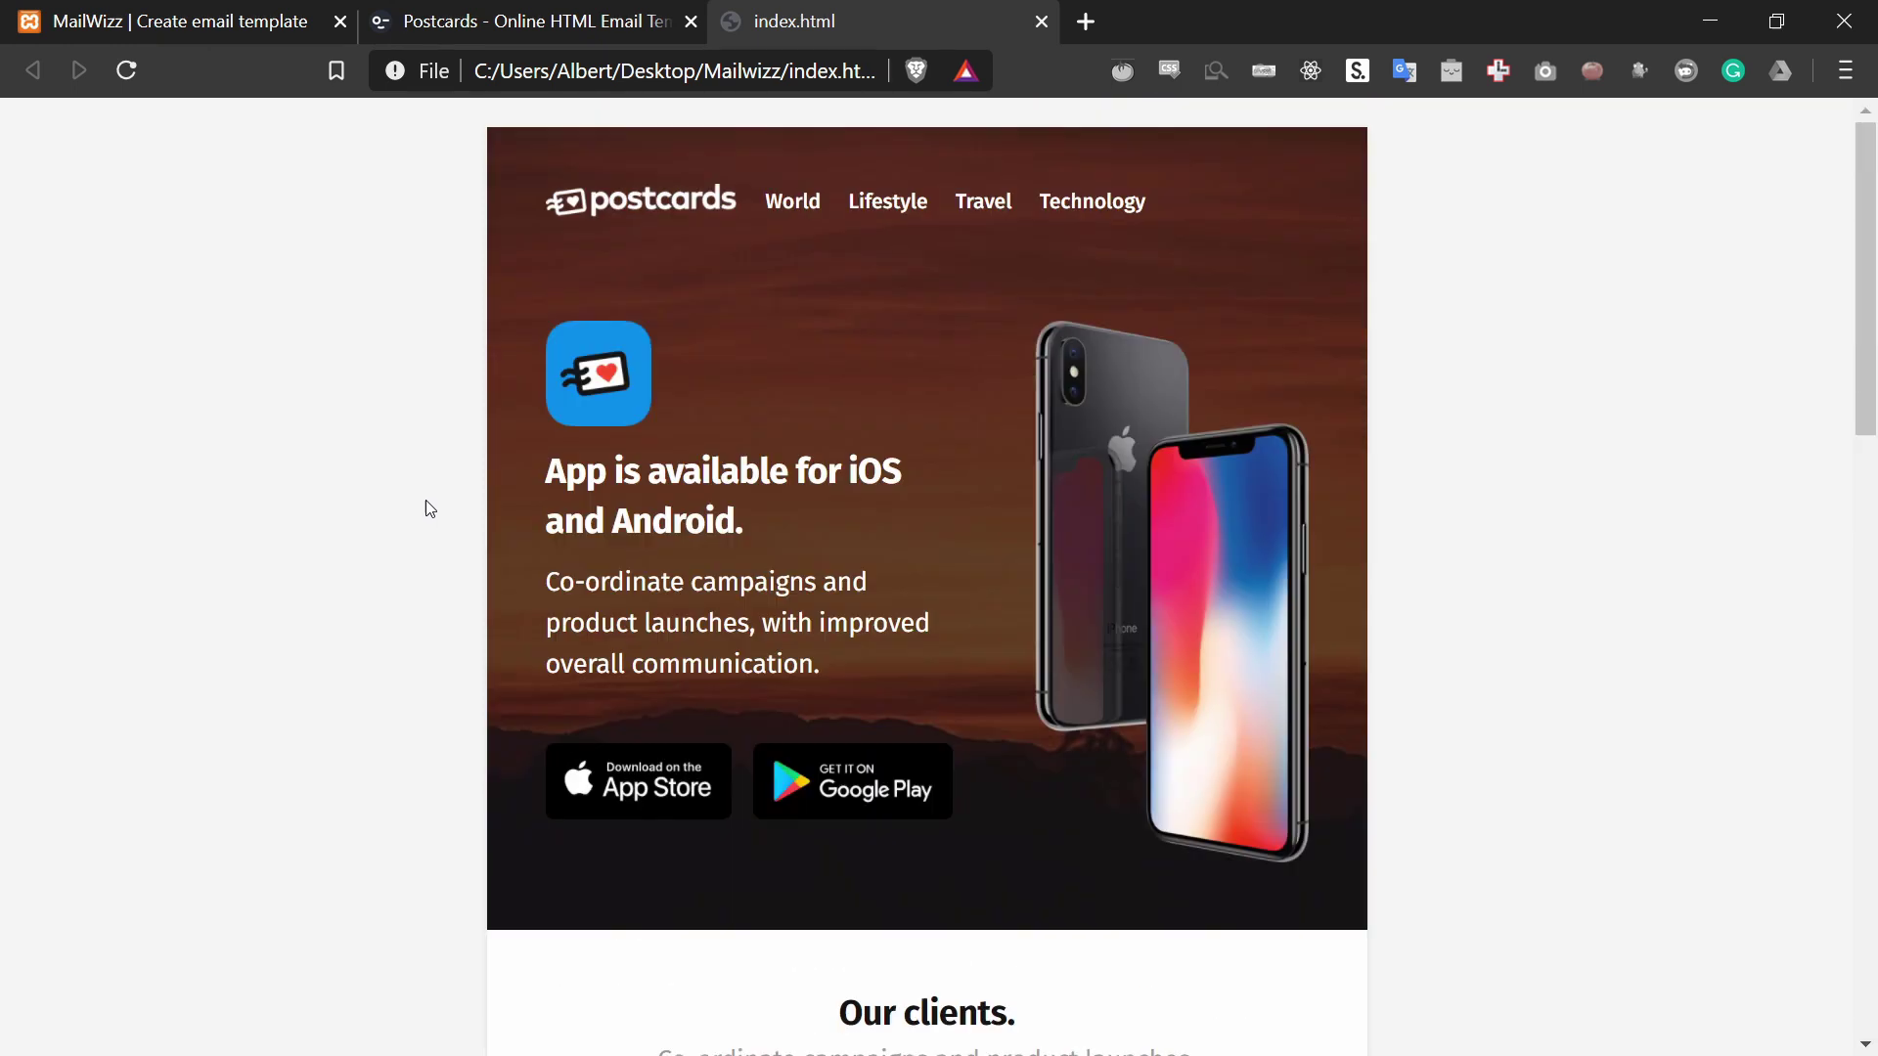
middle_click(900, 9)
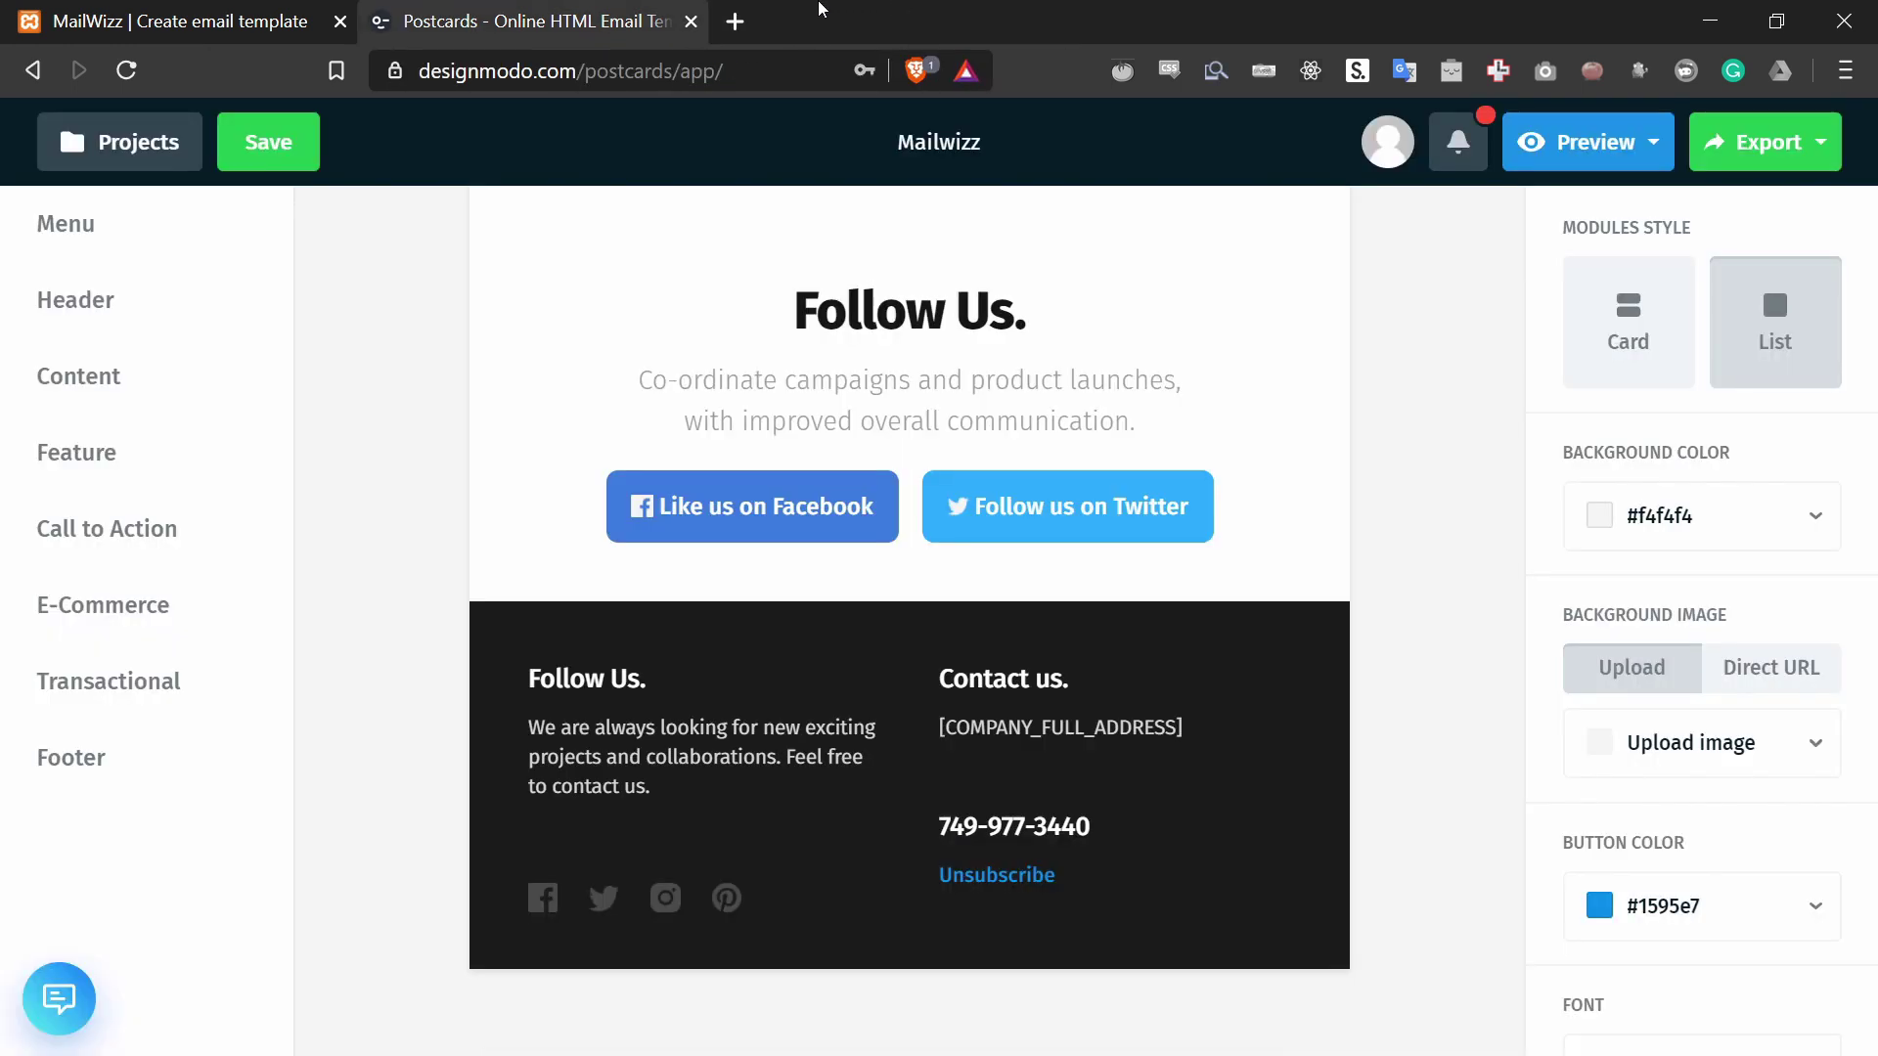
Step: Switch to MailWizz and close the list of available tags
left_click(245, 8)
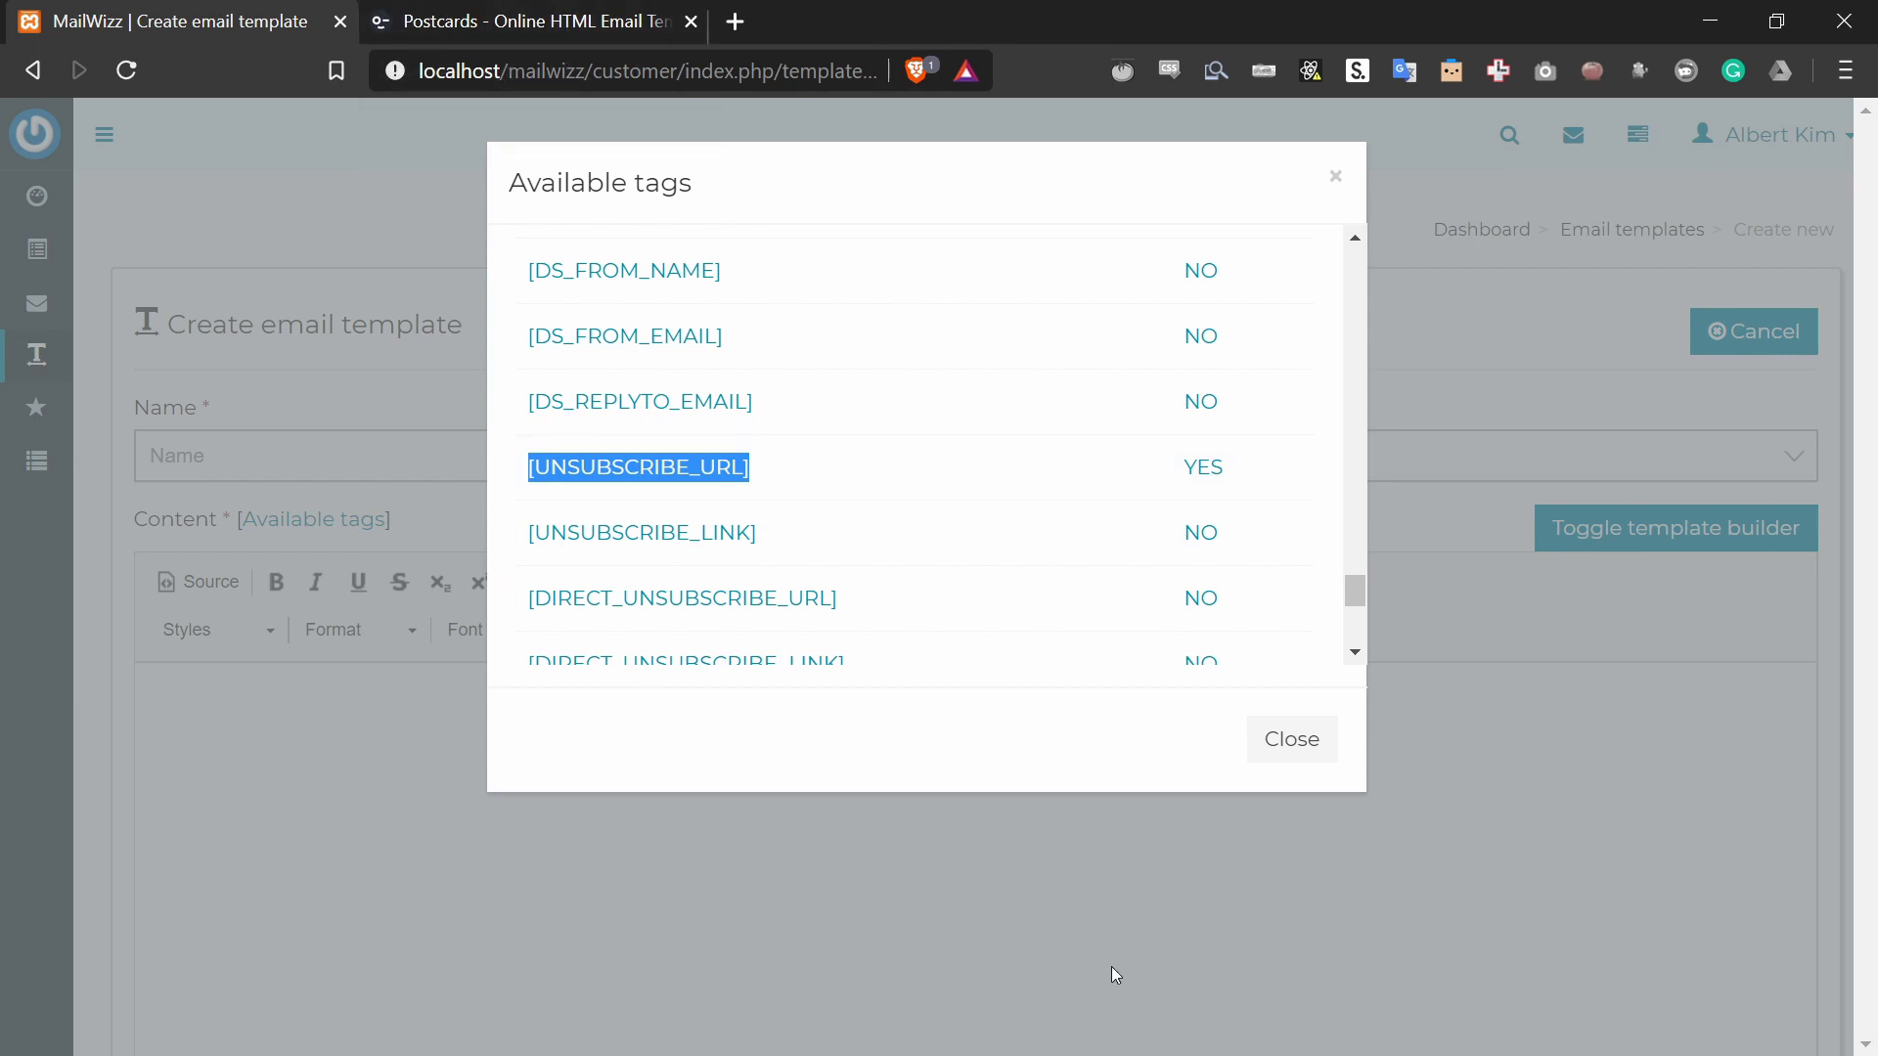
key("alt+Tab")
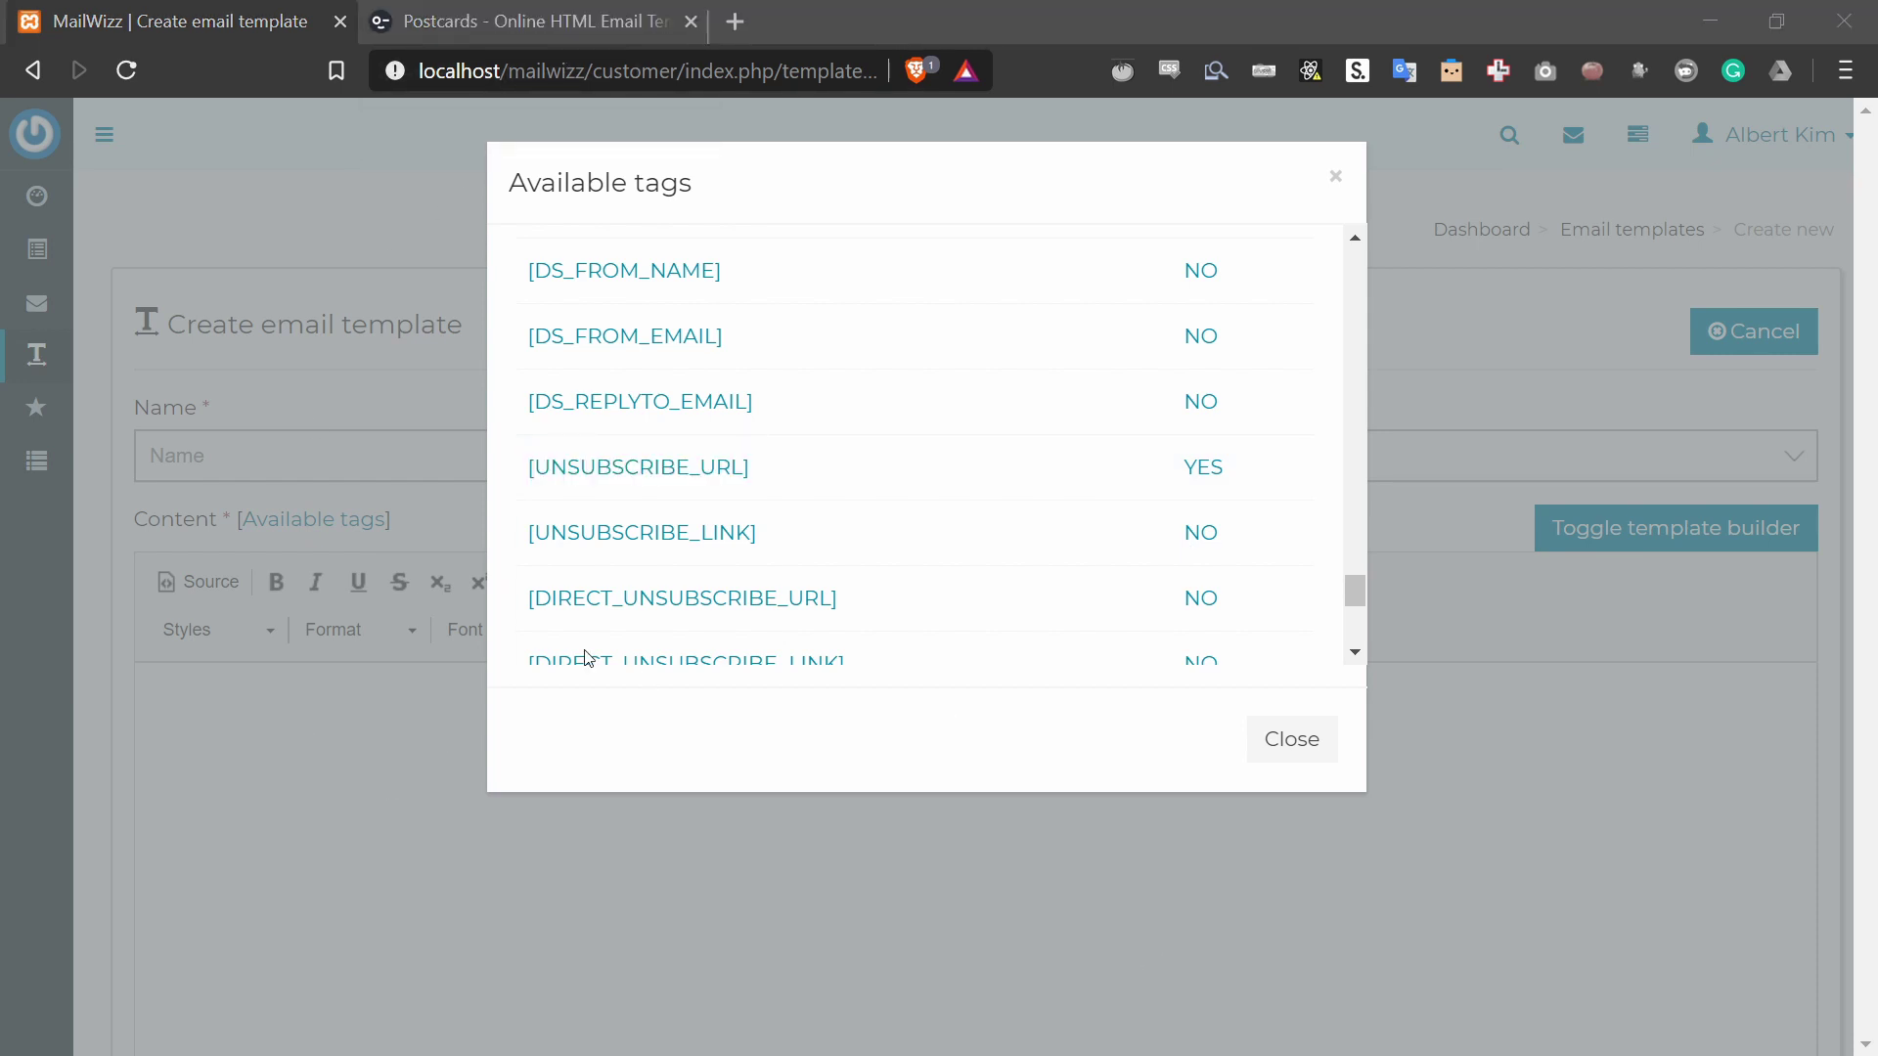
left_click(1292, 739)
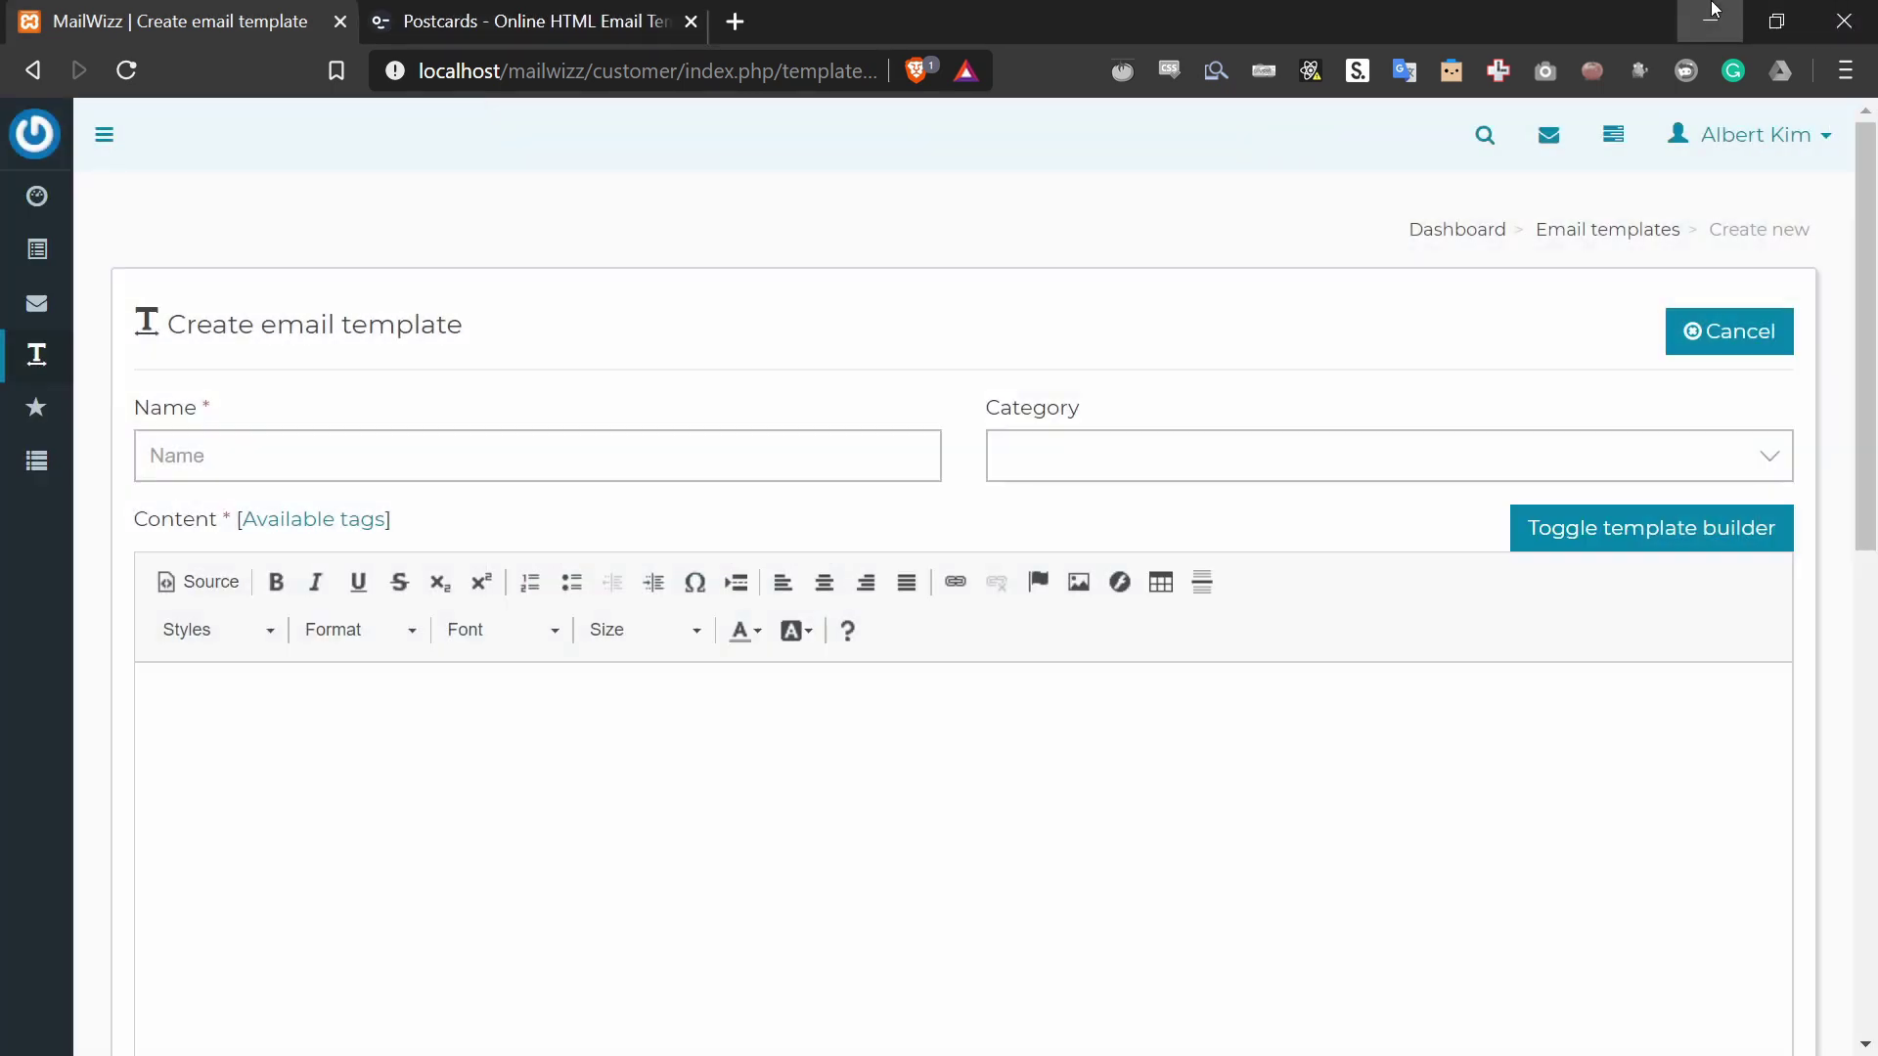
Step: Switch to the Mailwizz folder and open index.html for editing in Notepad++
left_click(1724, 8)
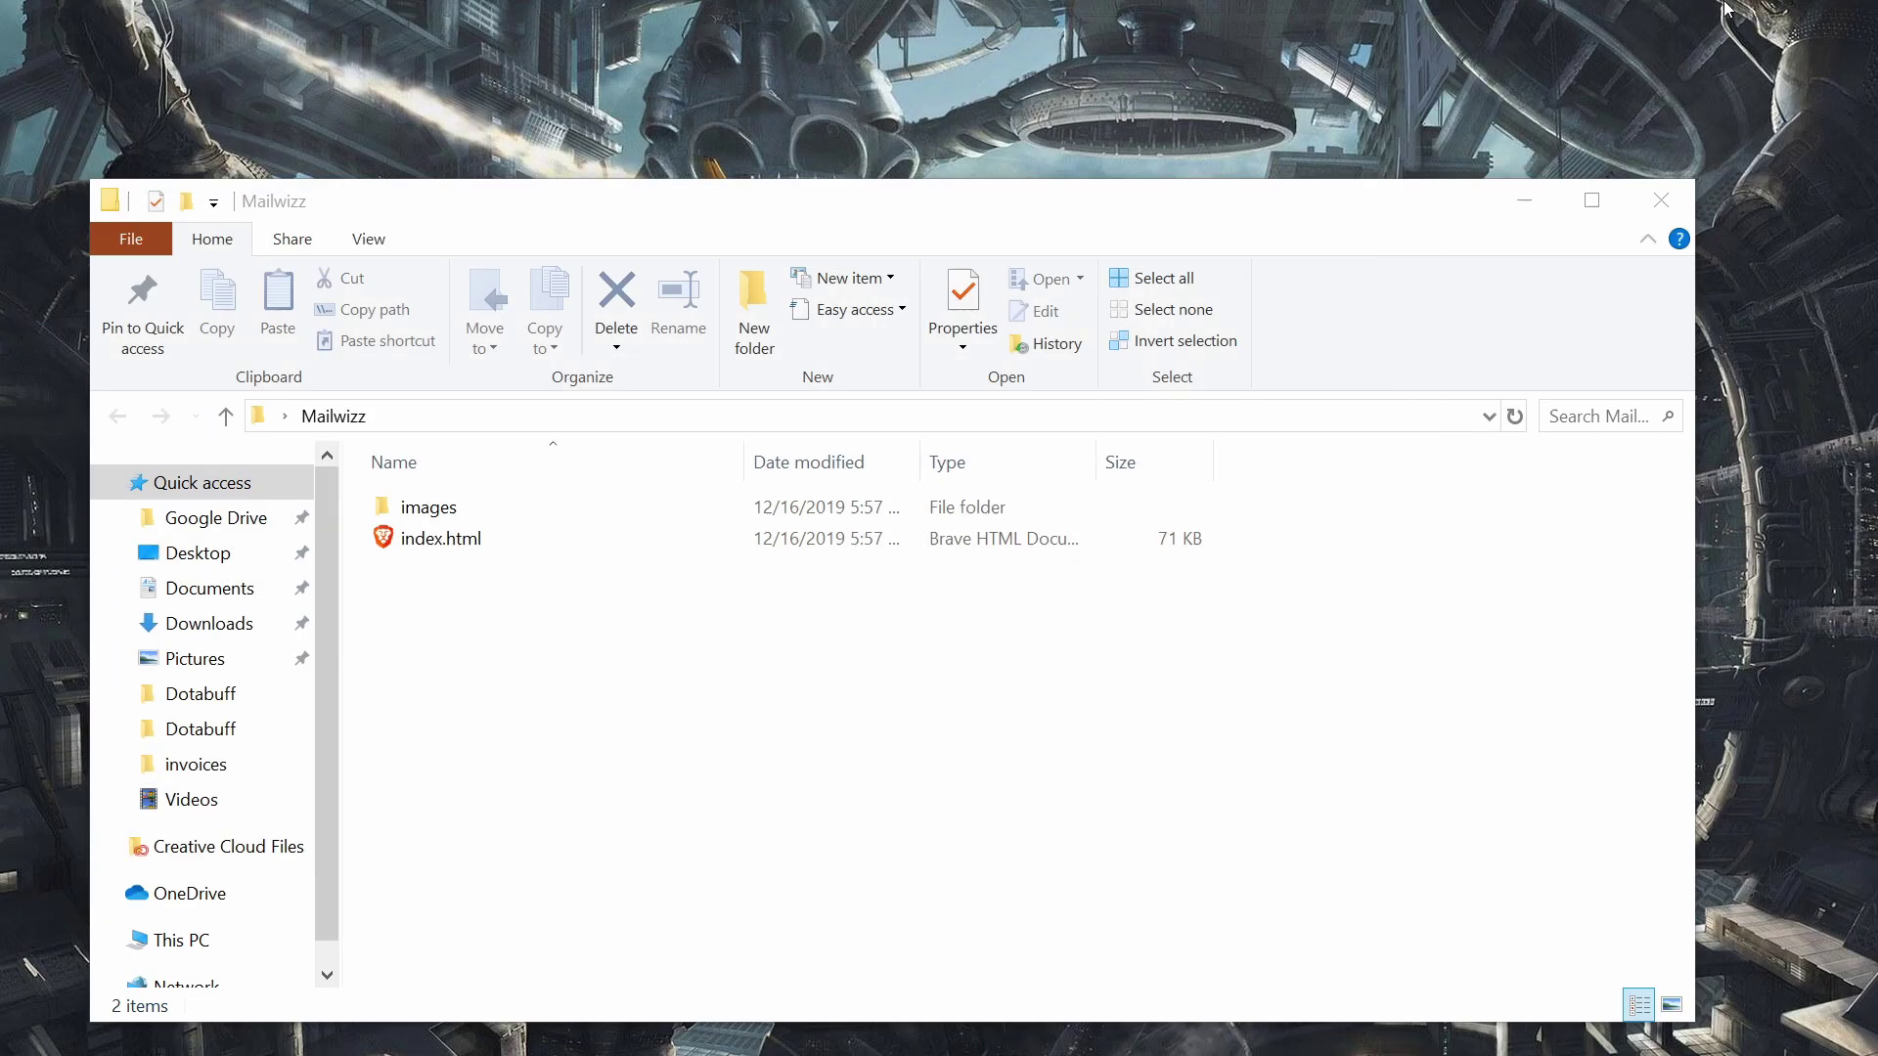
left_click(437, 540)
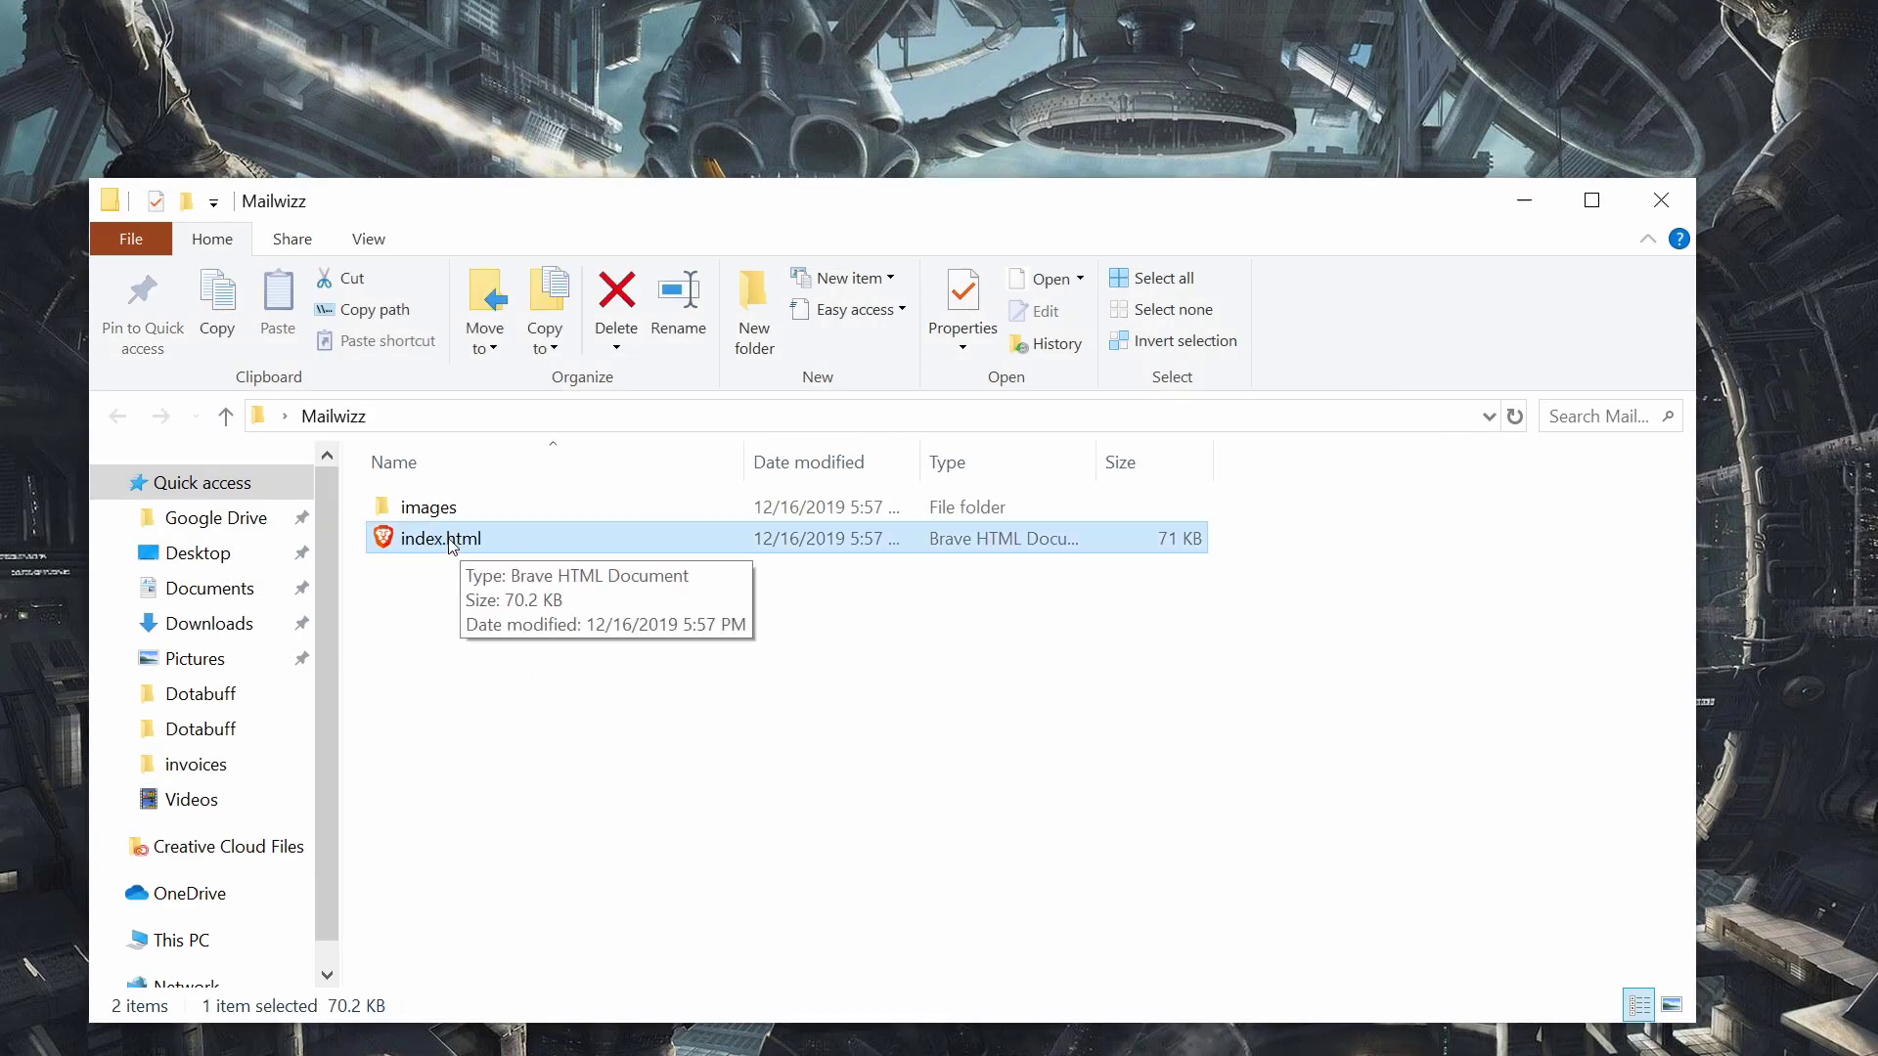
right_click(447, 540)
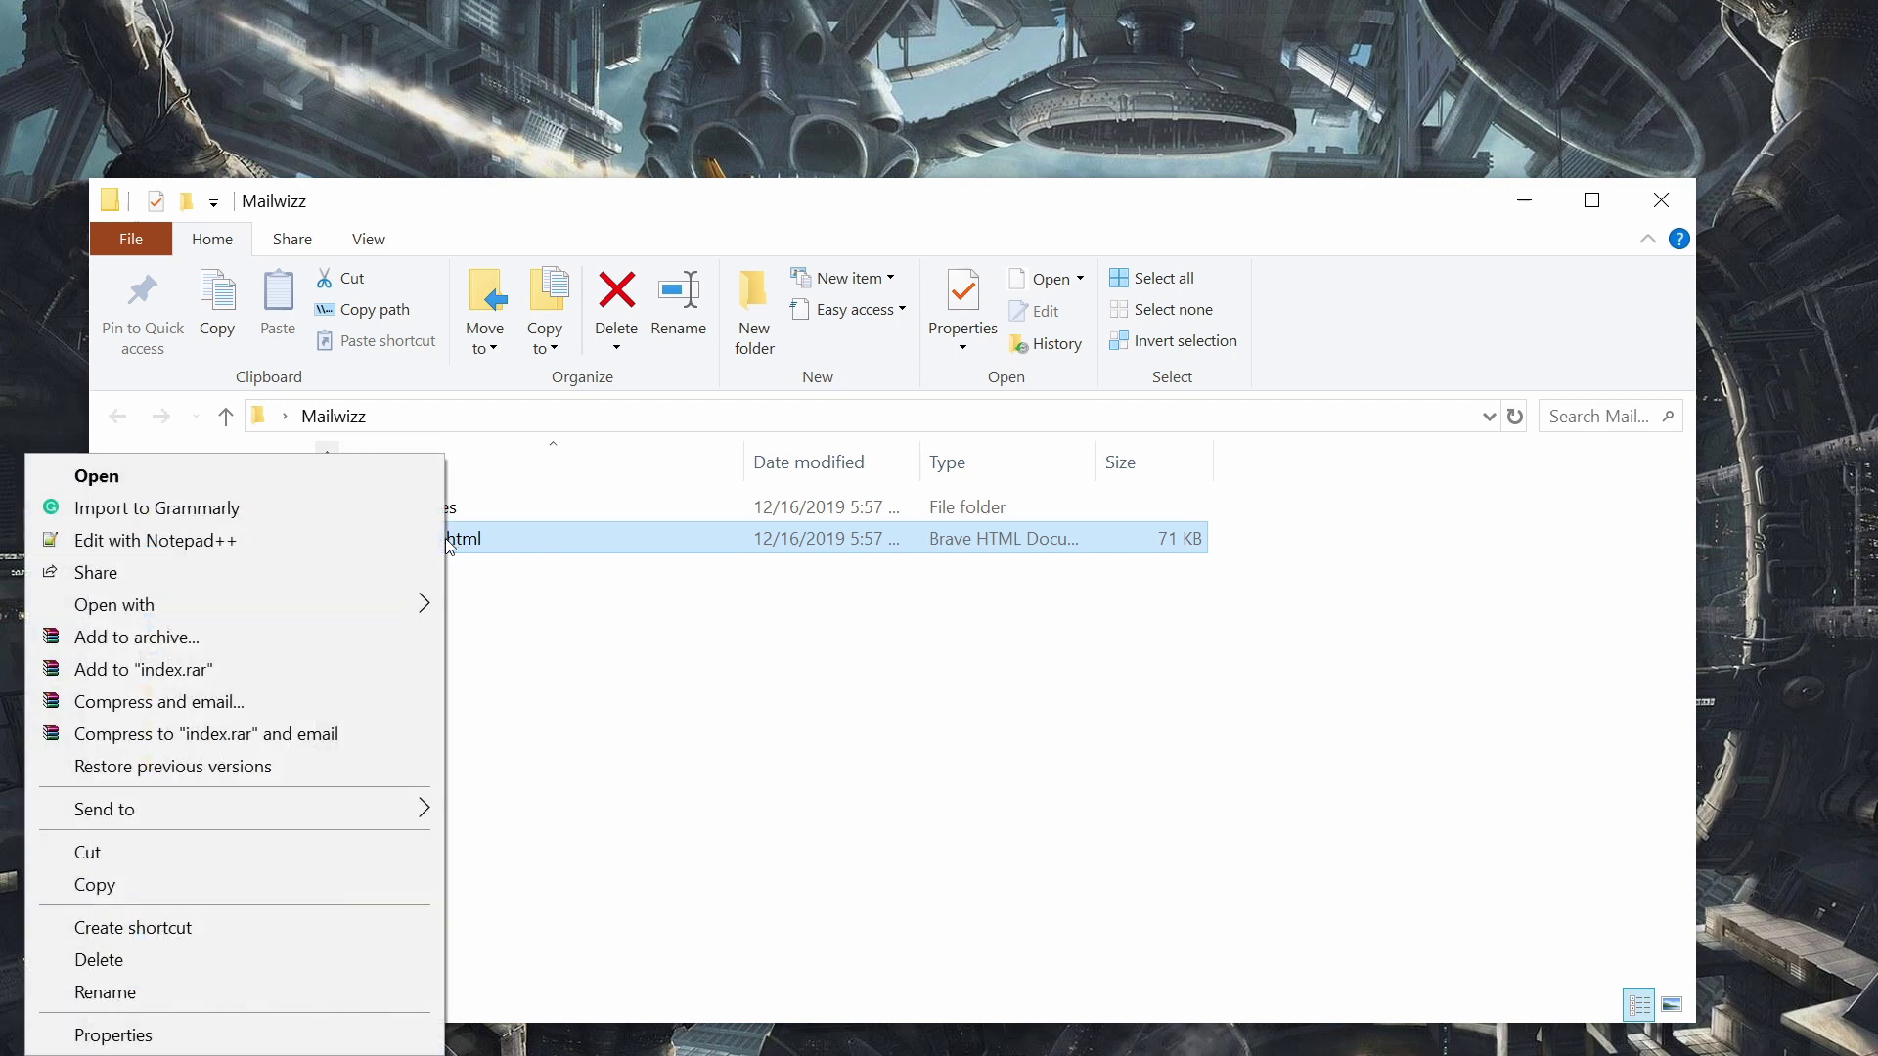
left_click(379, 548)
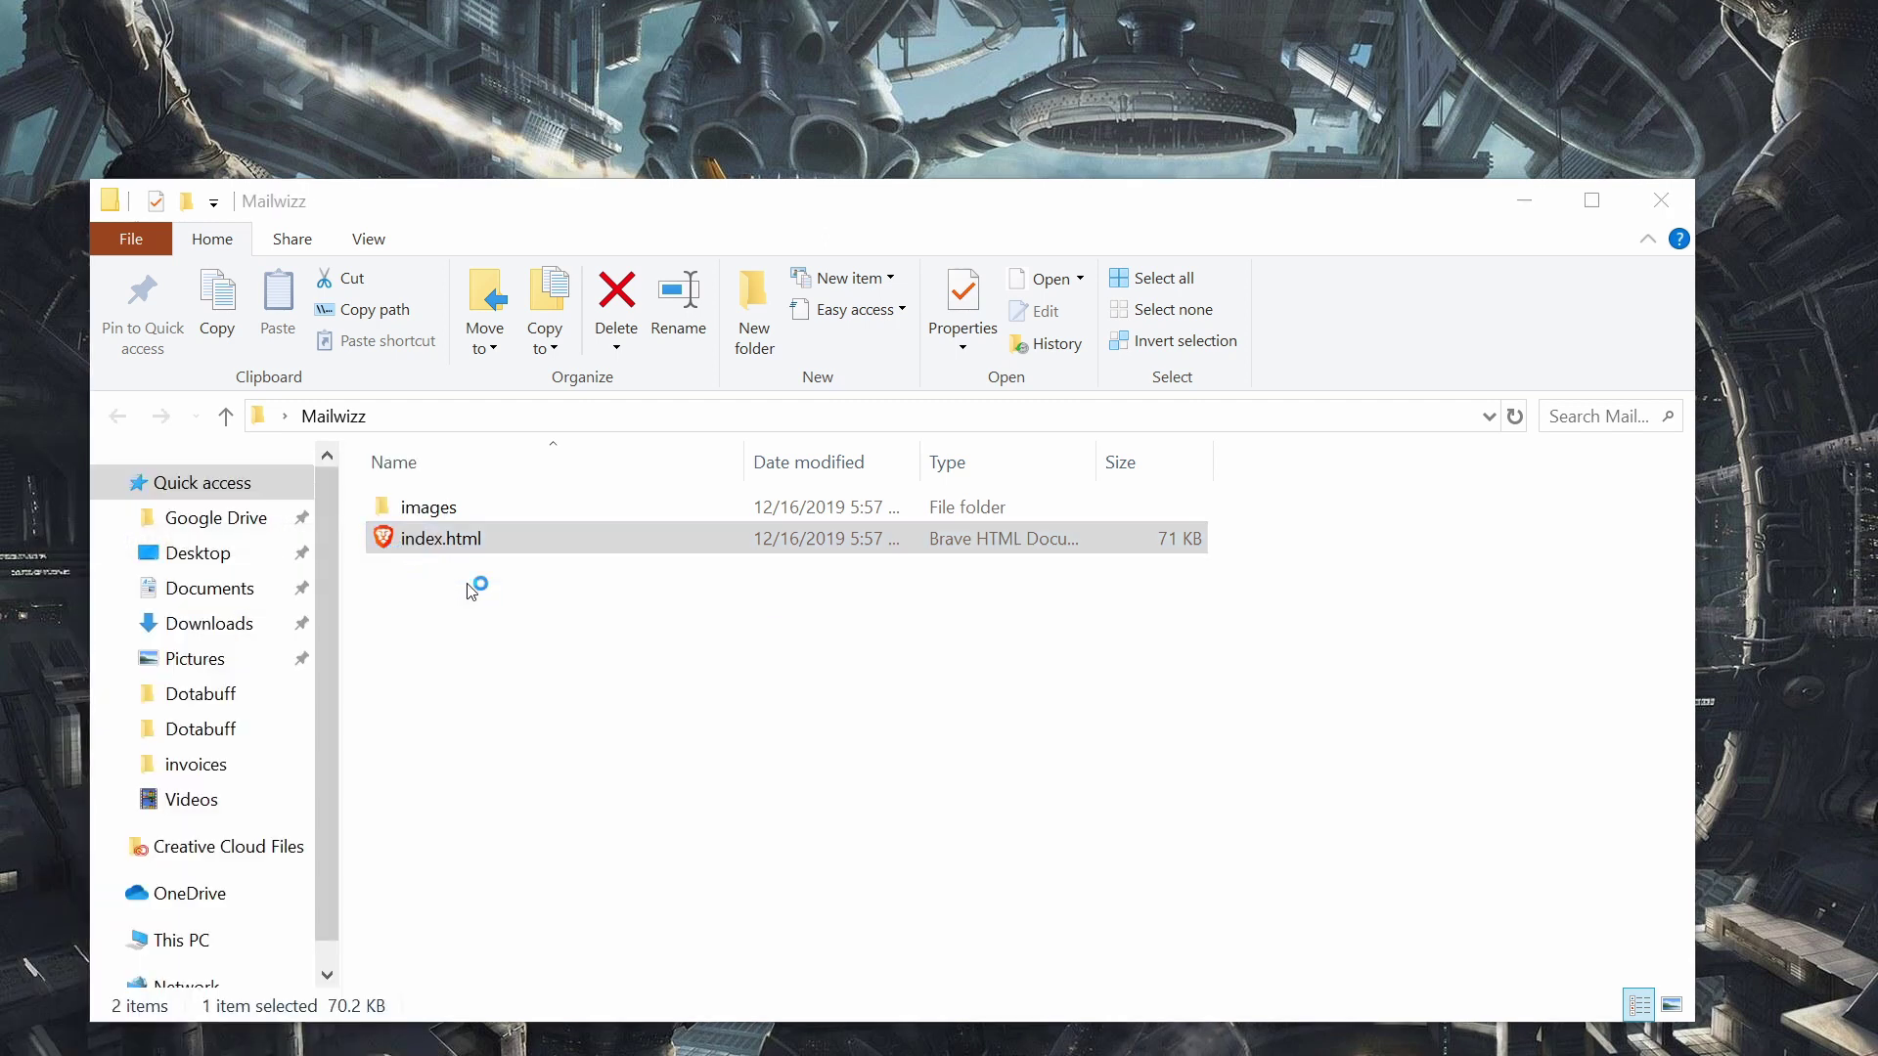
Step: Select all the code in index.html, clear the selection, and look through the HTML source
key("ctrl+a")
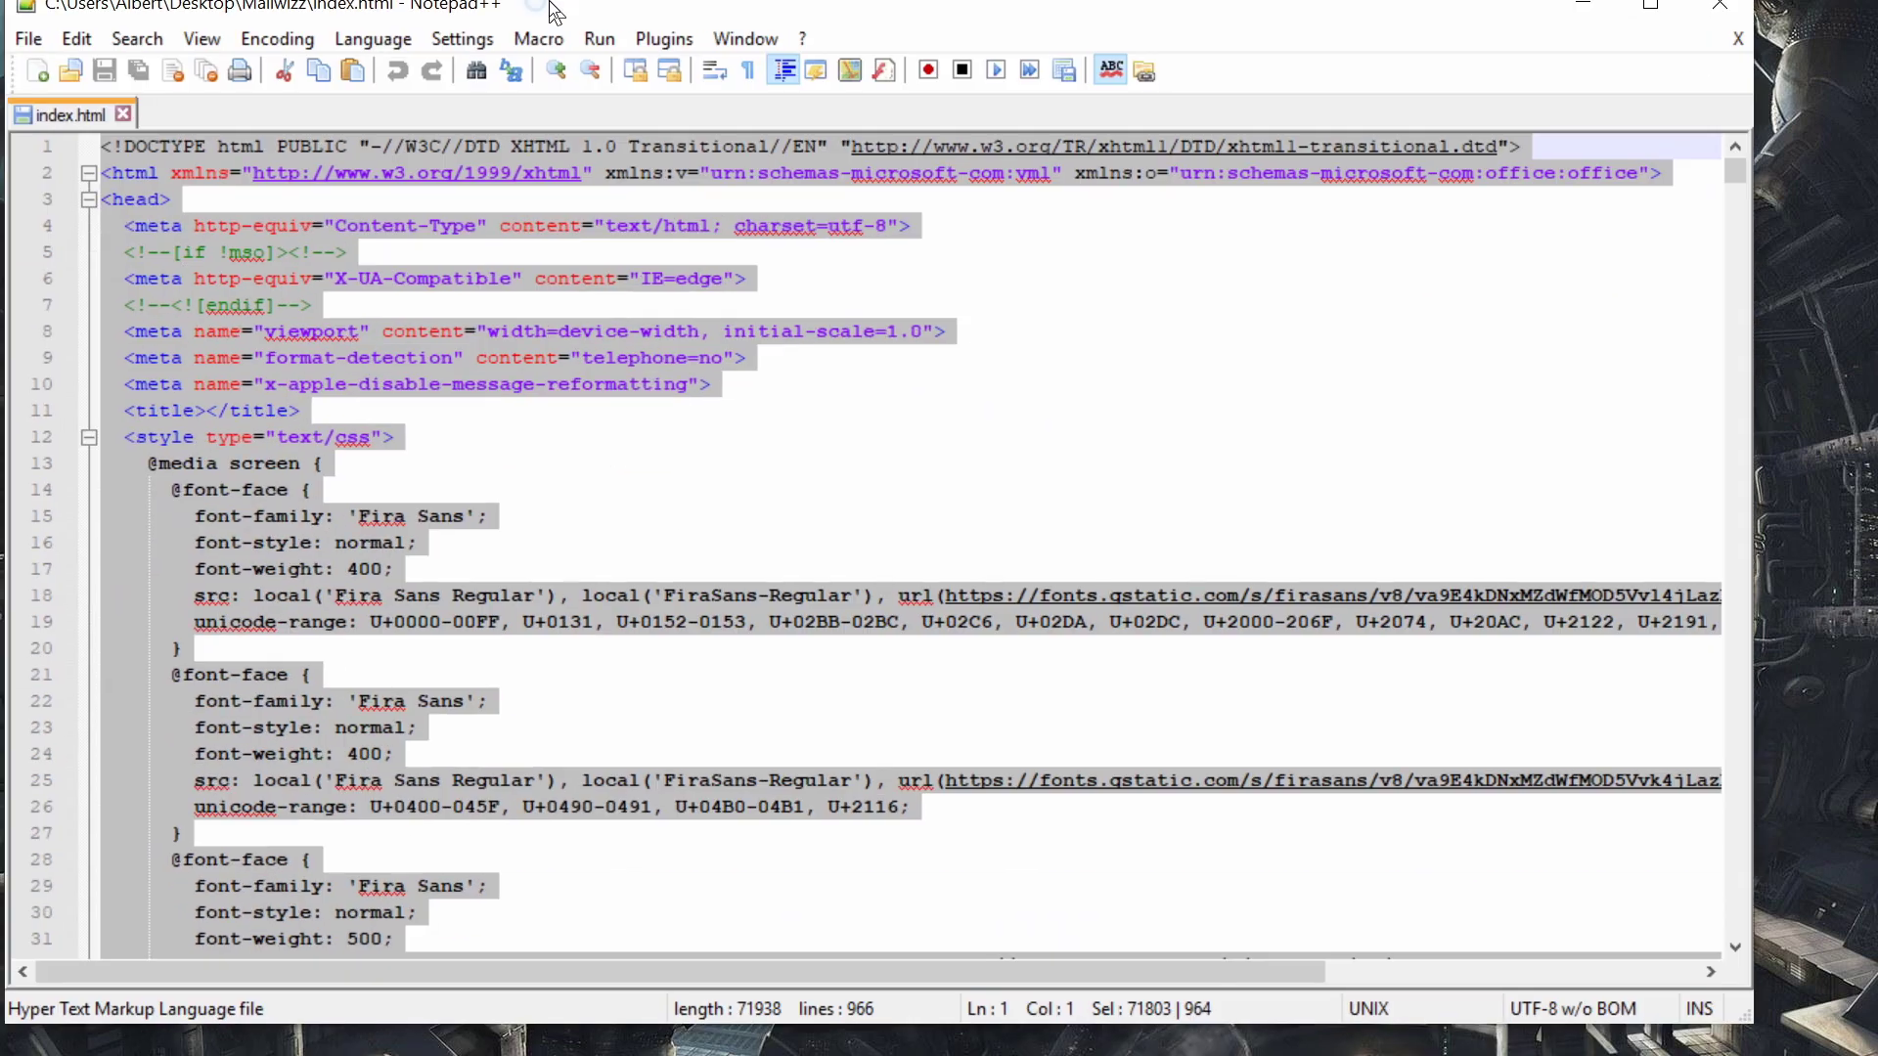
left_click(627, 506)
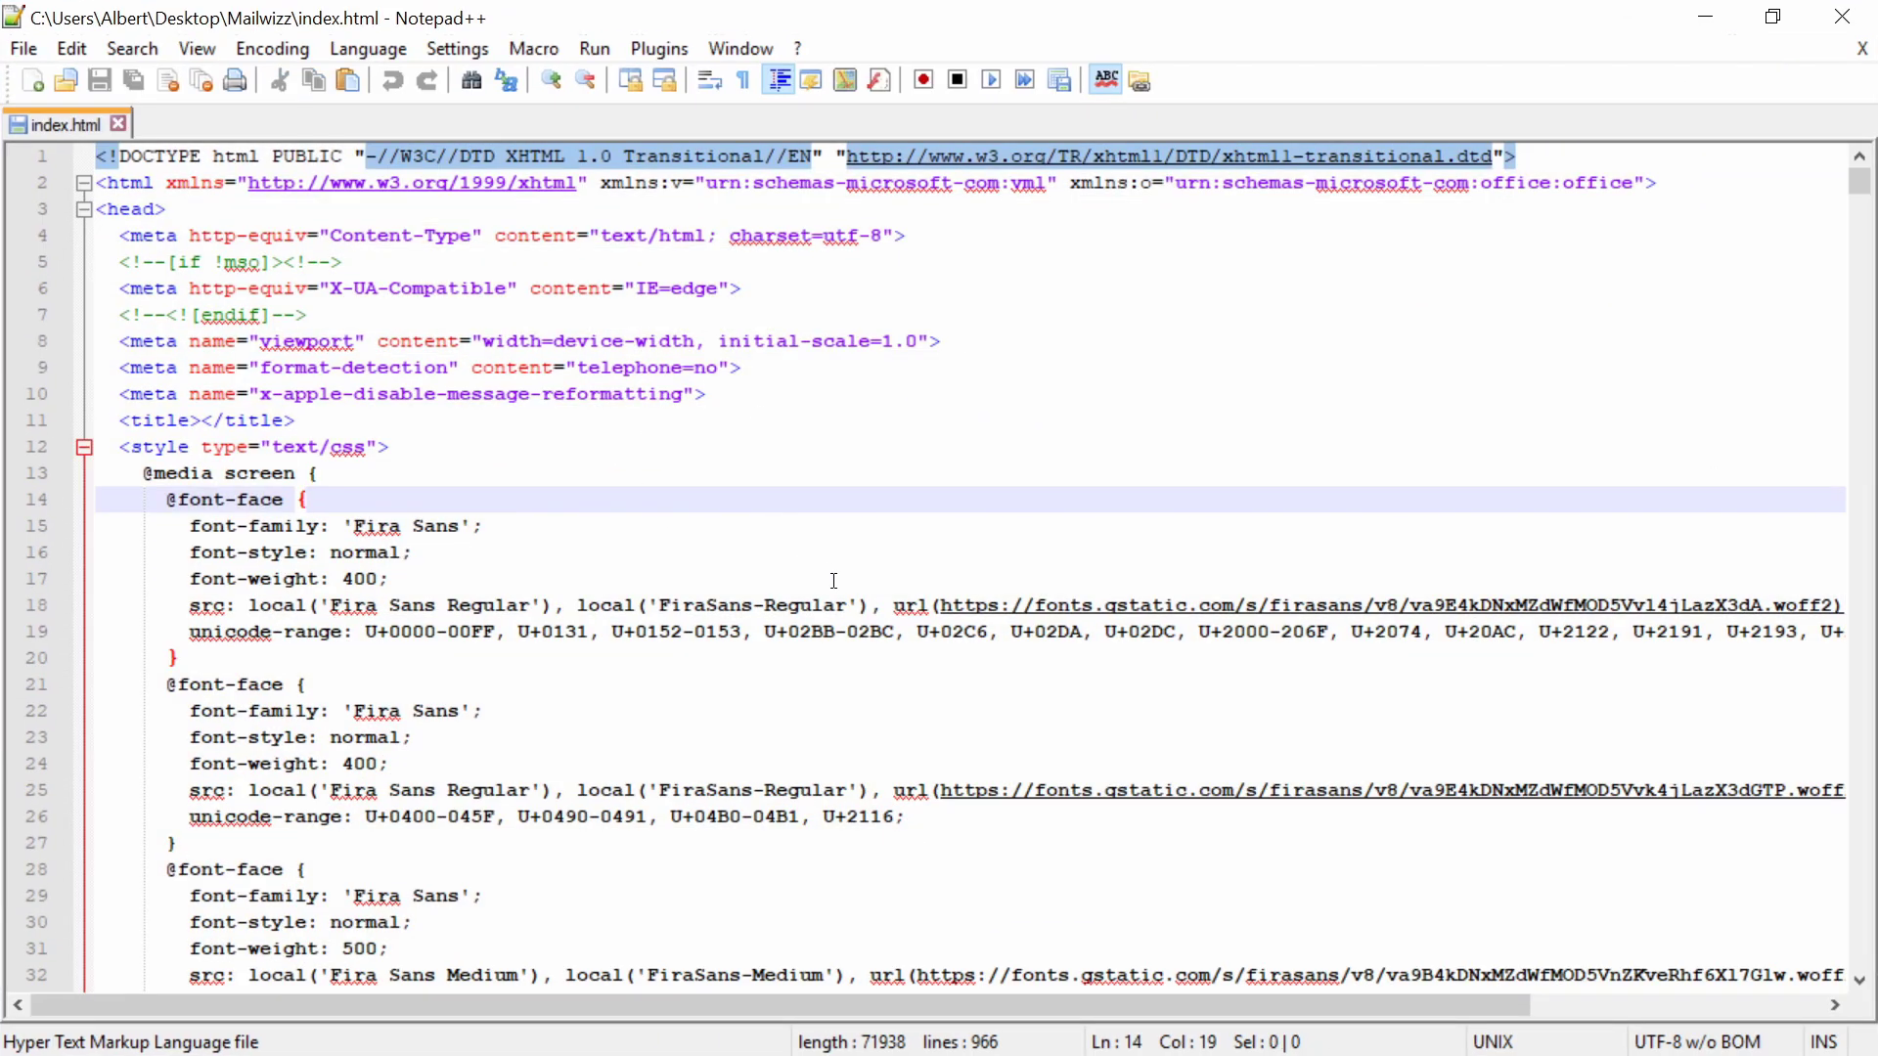
key("Down")
scroll(814, 581, "down", 20)
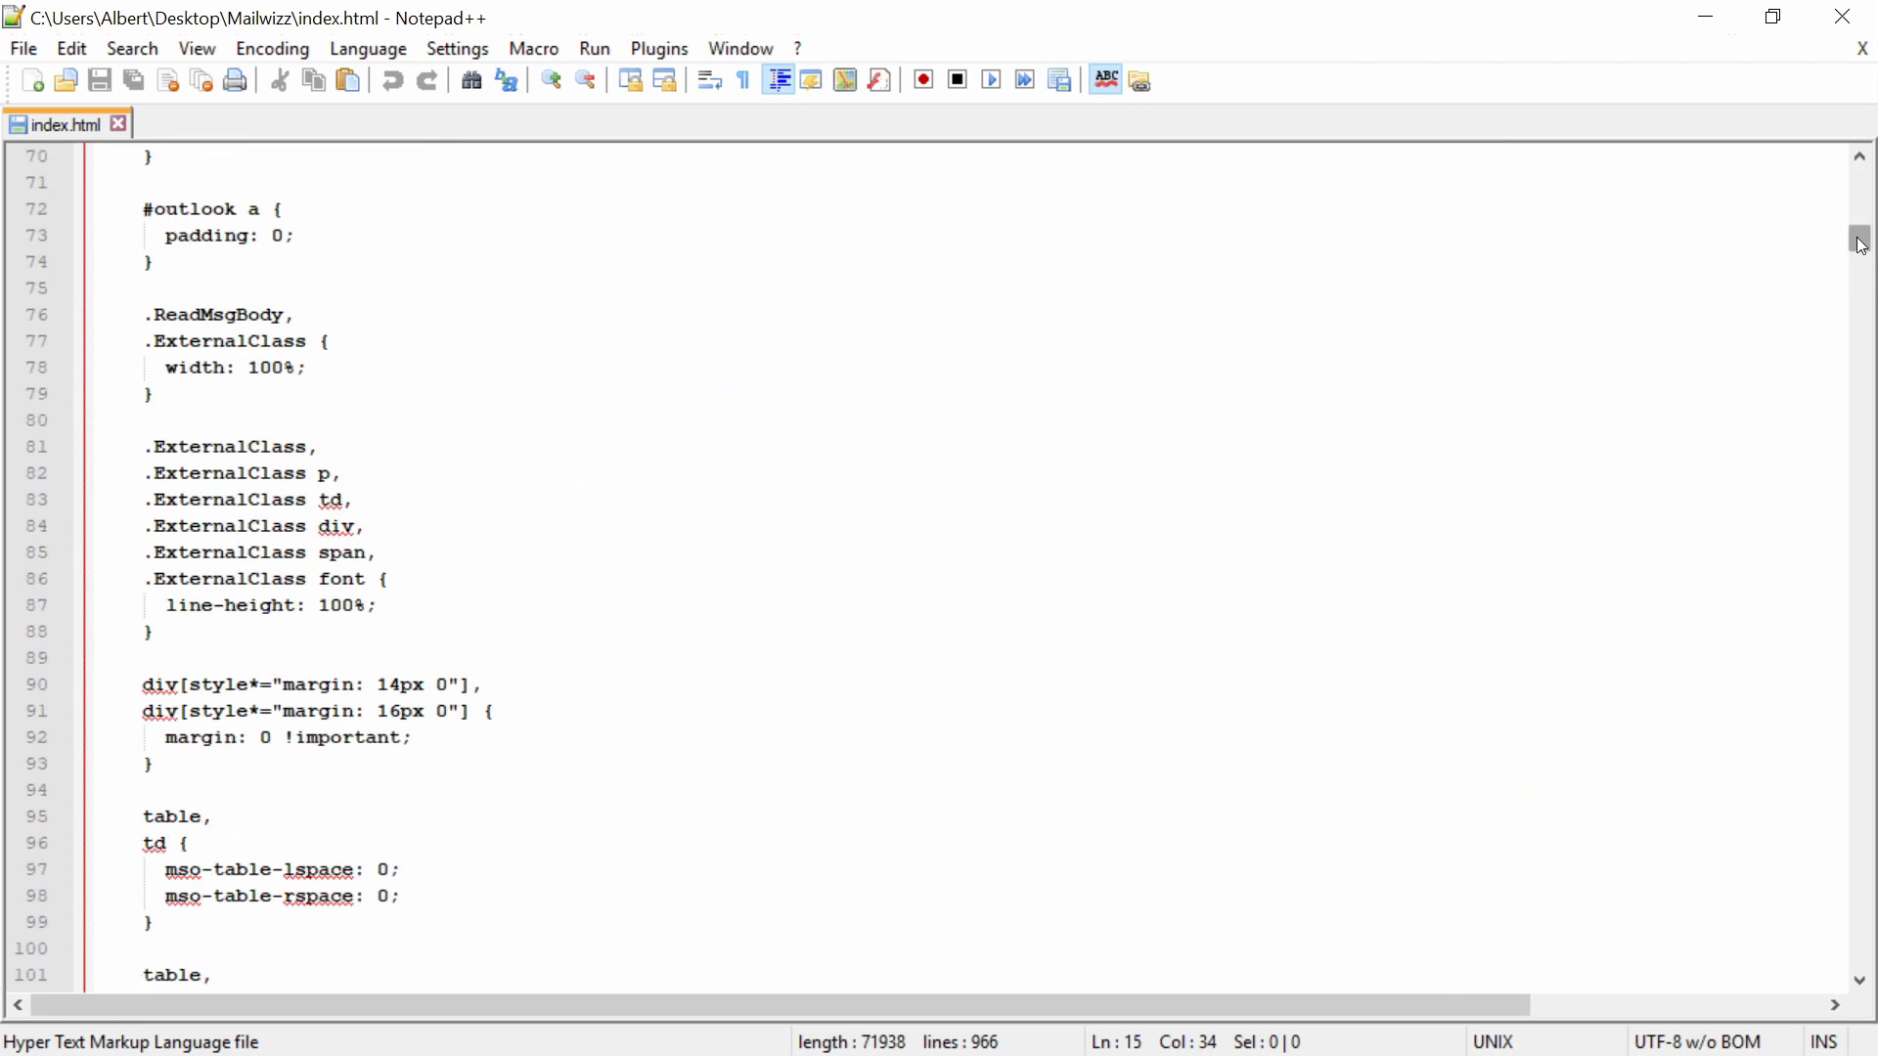
left_click_drag(1861, 240, 1741, 147)
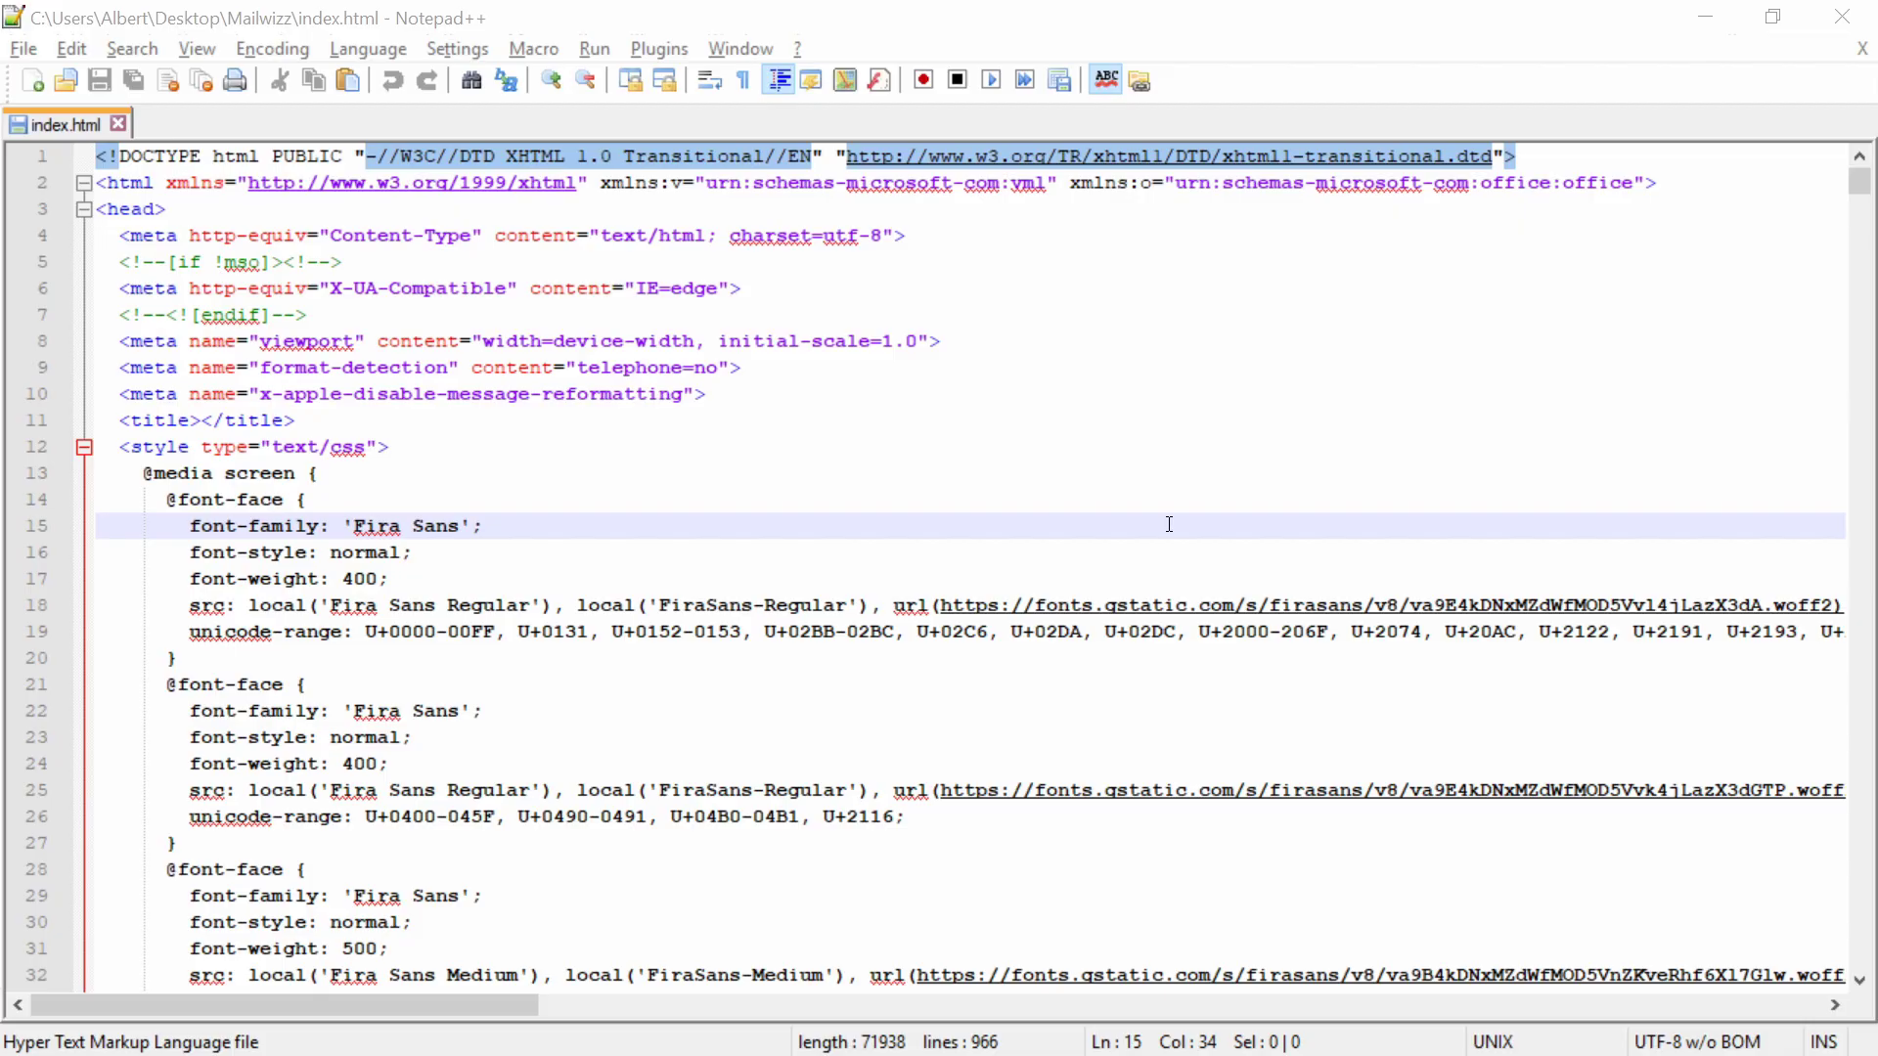
Step: Switch to MailWizz and name the new email template Test Template
key("alt+Tab")
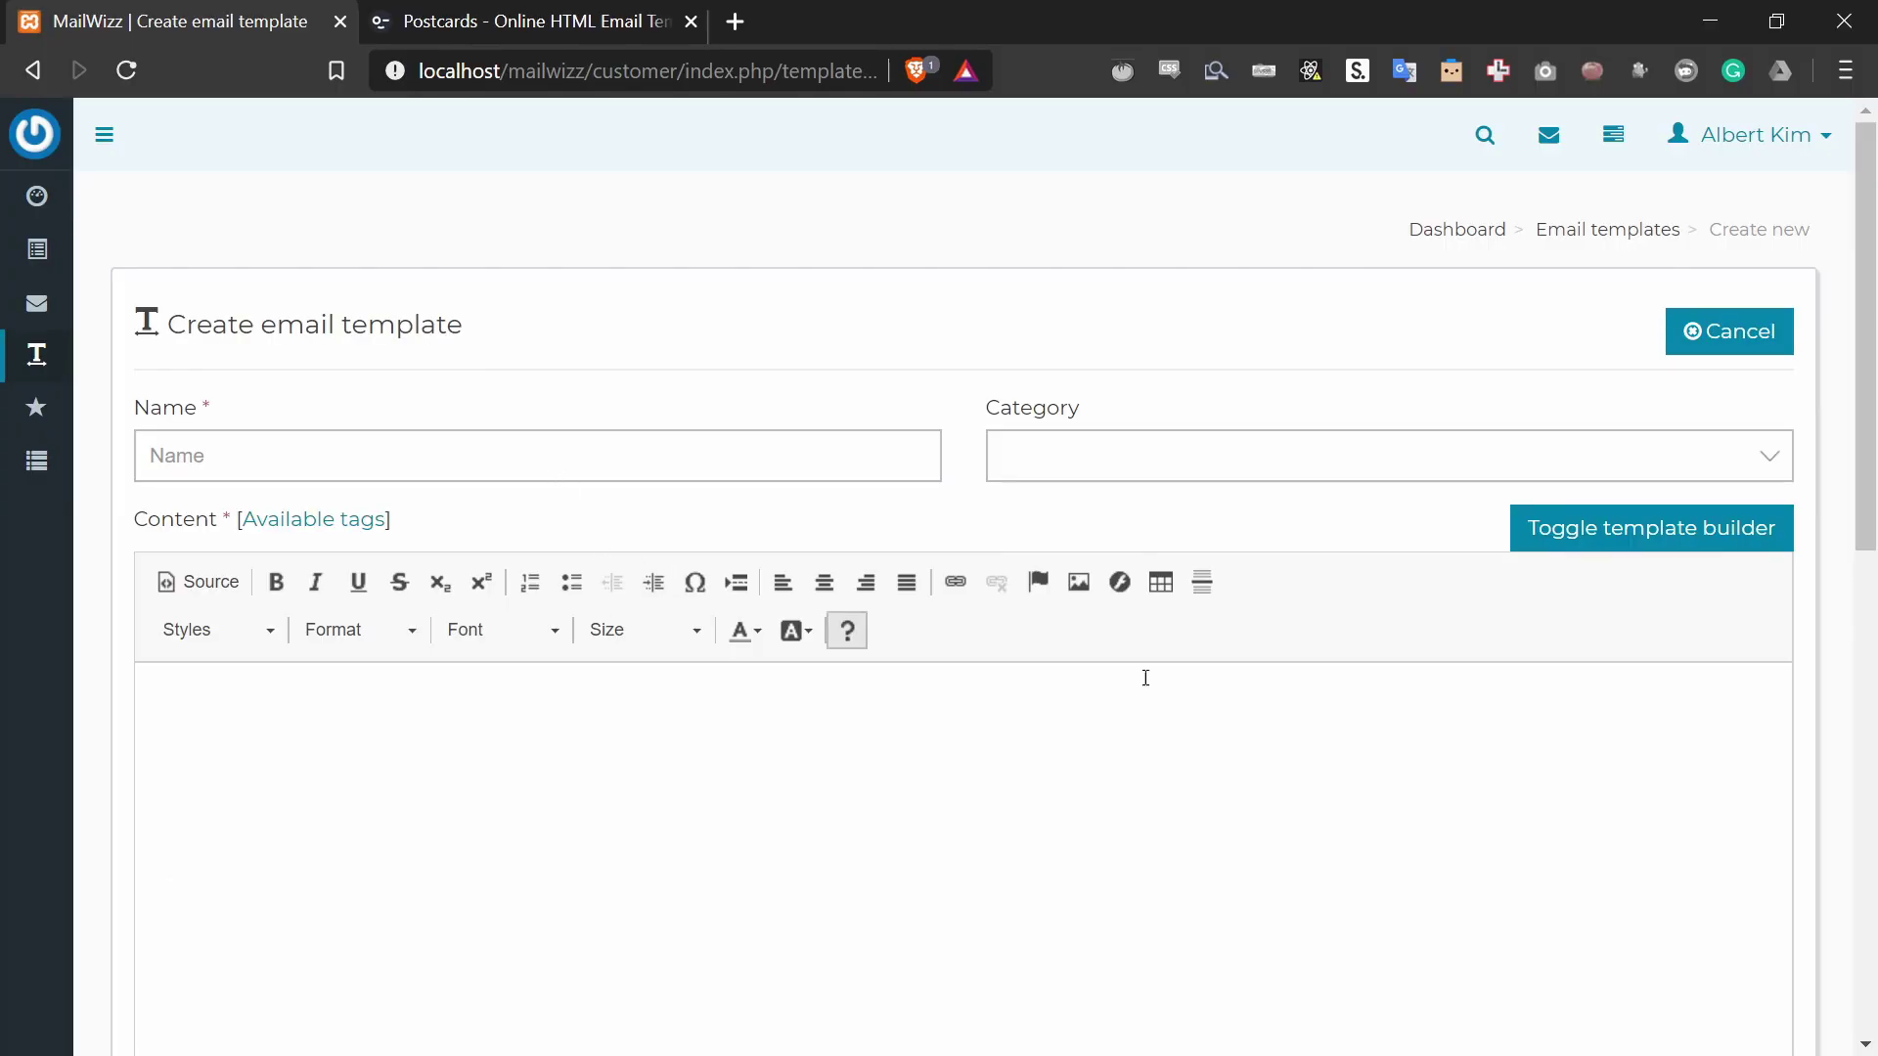
left_click(608, 464)
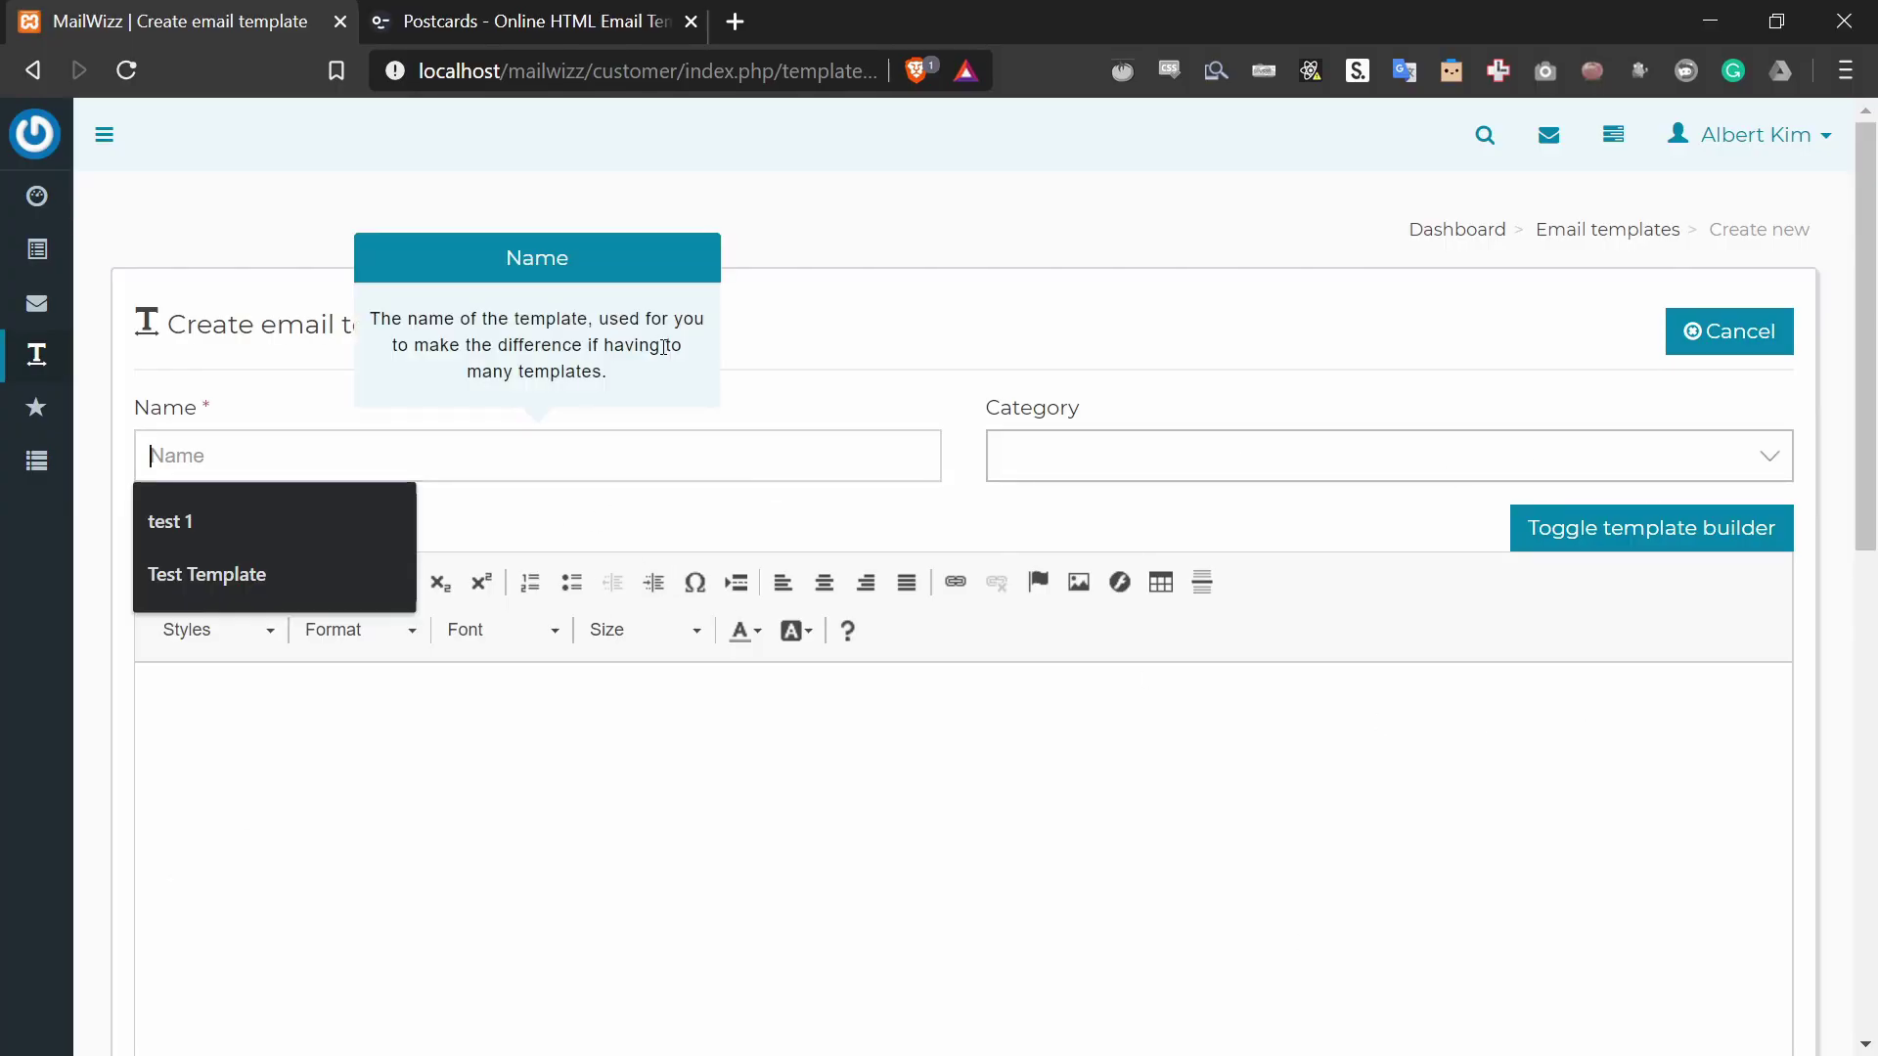
type("Test Template")
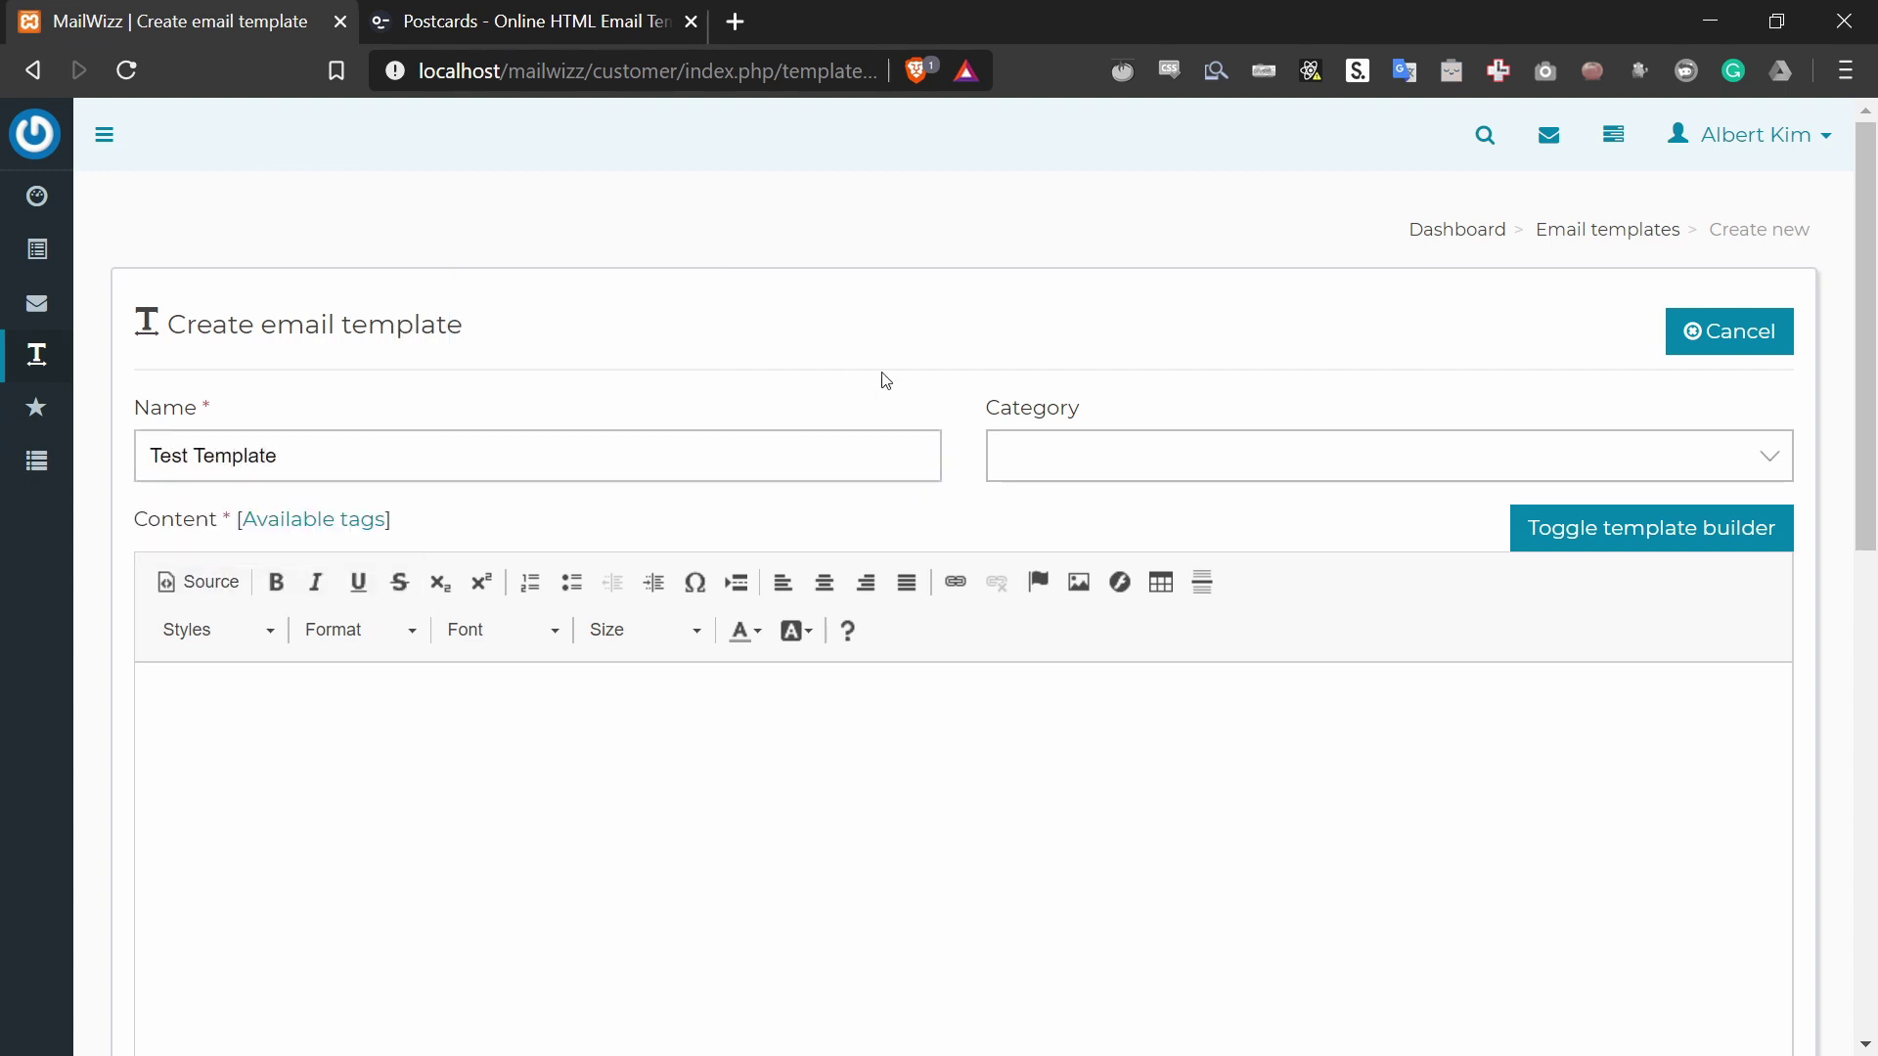
scroll(713, 332, "down", 1)
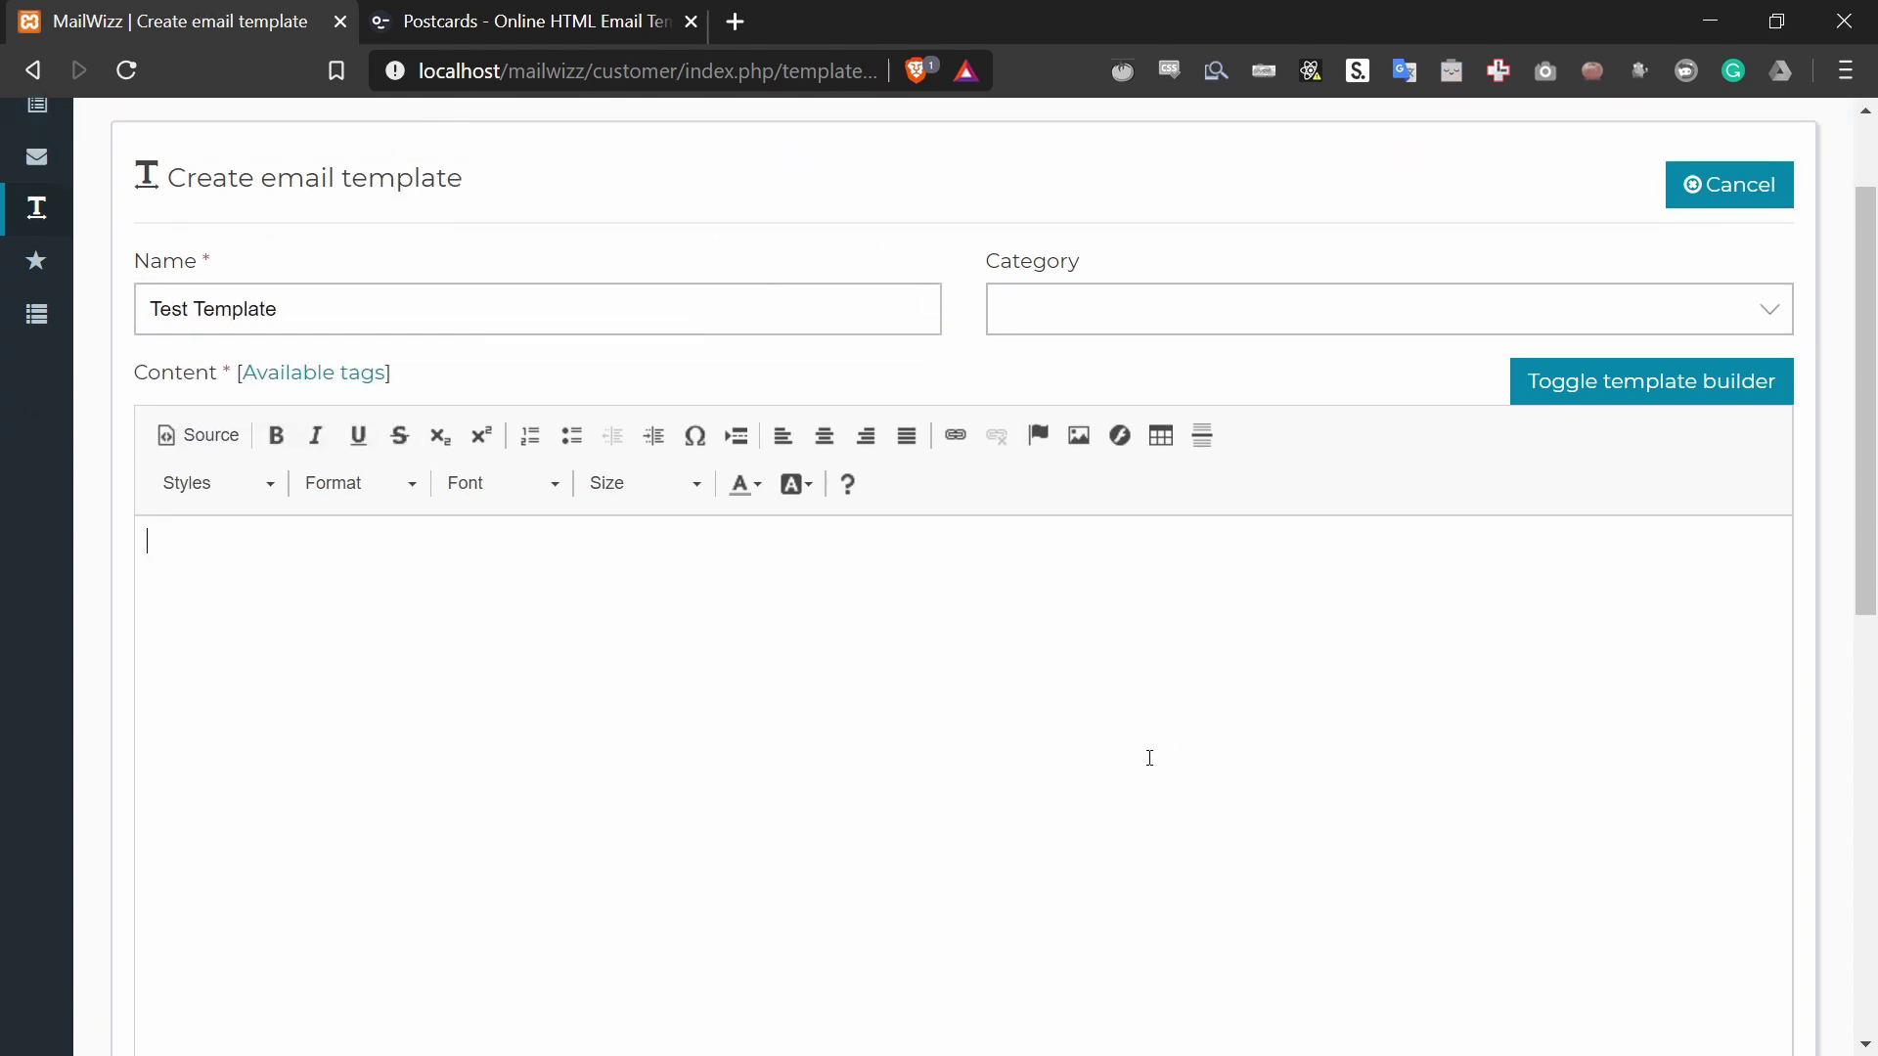
type("asdfasdf")
key("BackSpace")
key("BackSpace")
Step: Switch the template's content editor to HTML source view
left_click(207, 442)
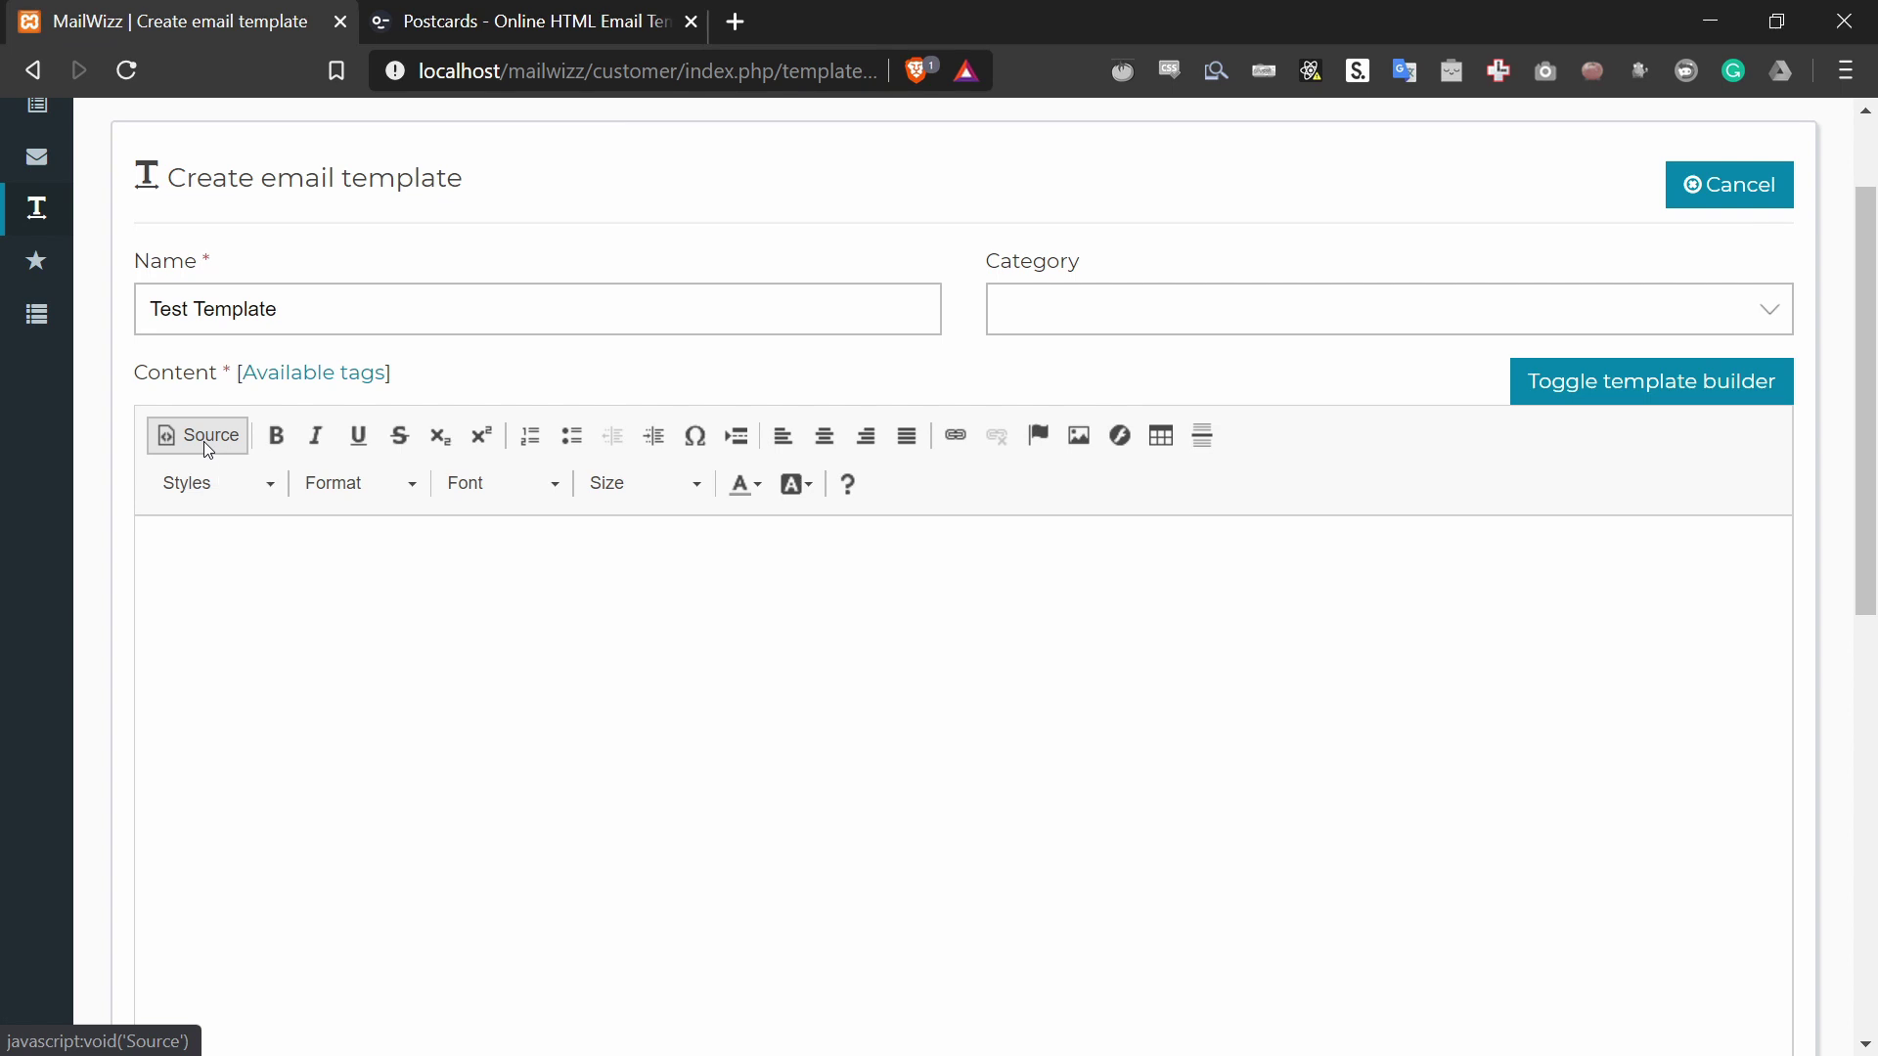
scroll(421, 332, "down", 1)
scroll(424, 486, "down", 1)
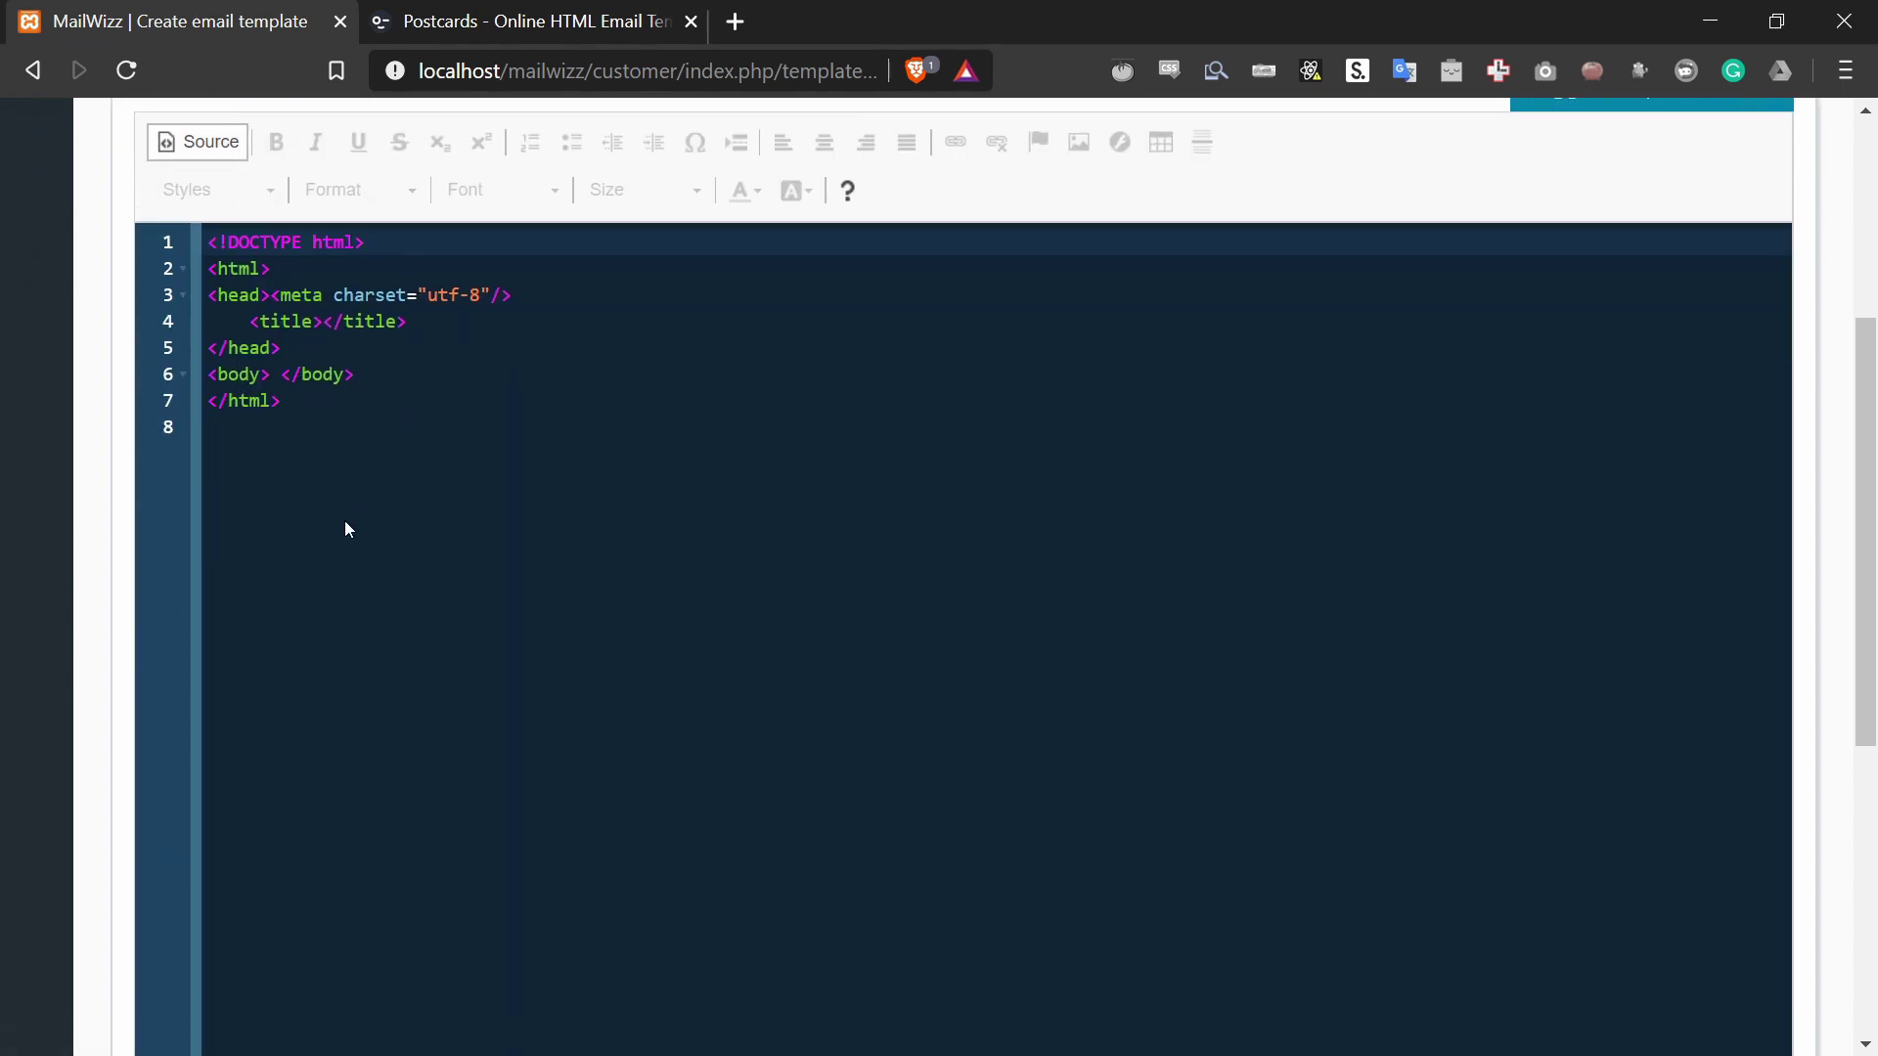
Step: Copy all the code of index.html from Notepad++ and paste it over the default HTML in the MailWizz template source
key("alt+Tab")
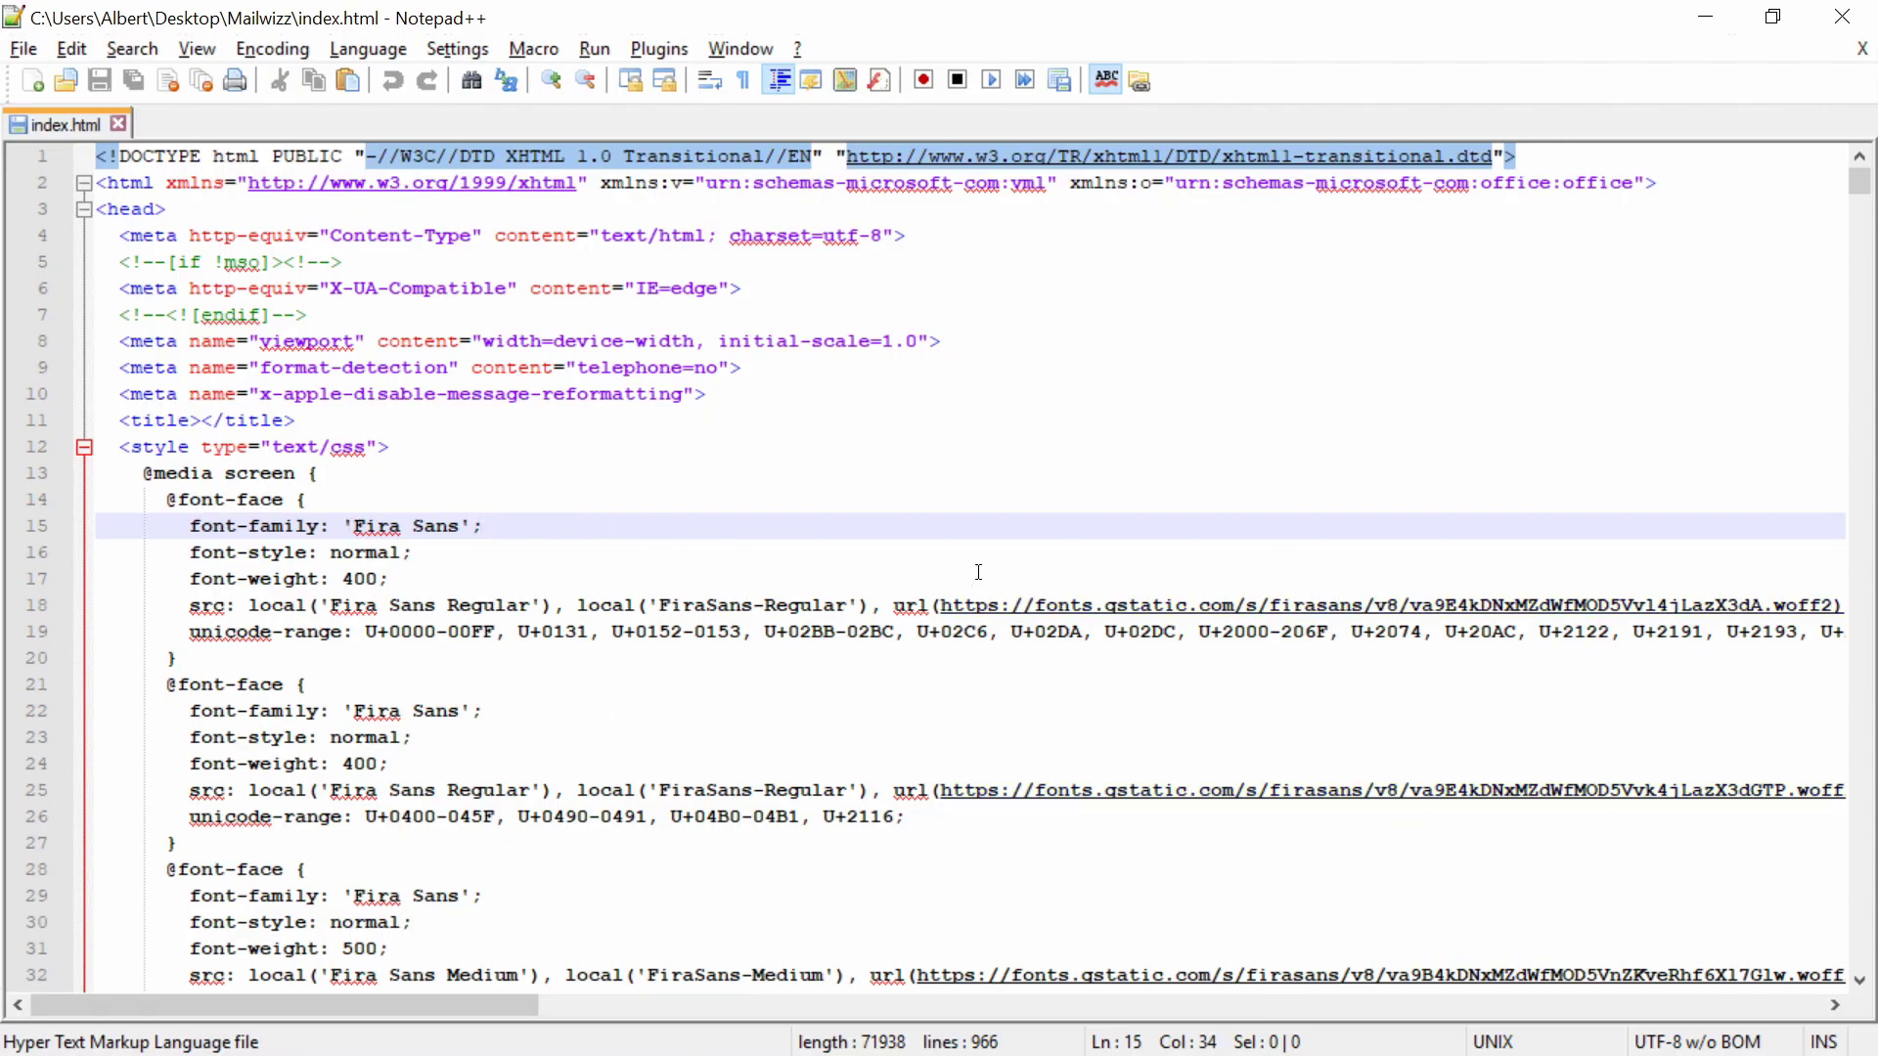
key("ctrl+a")
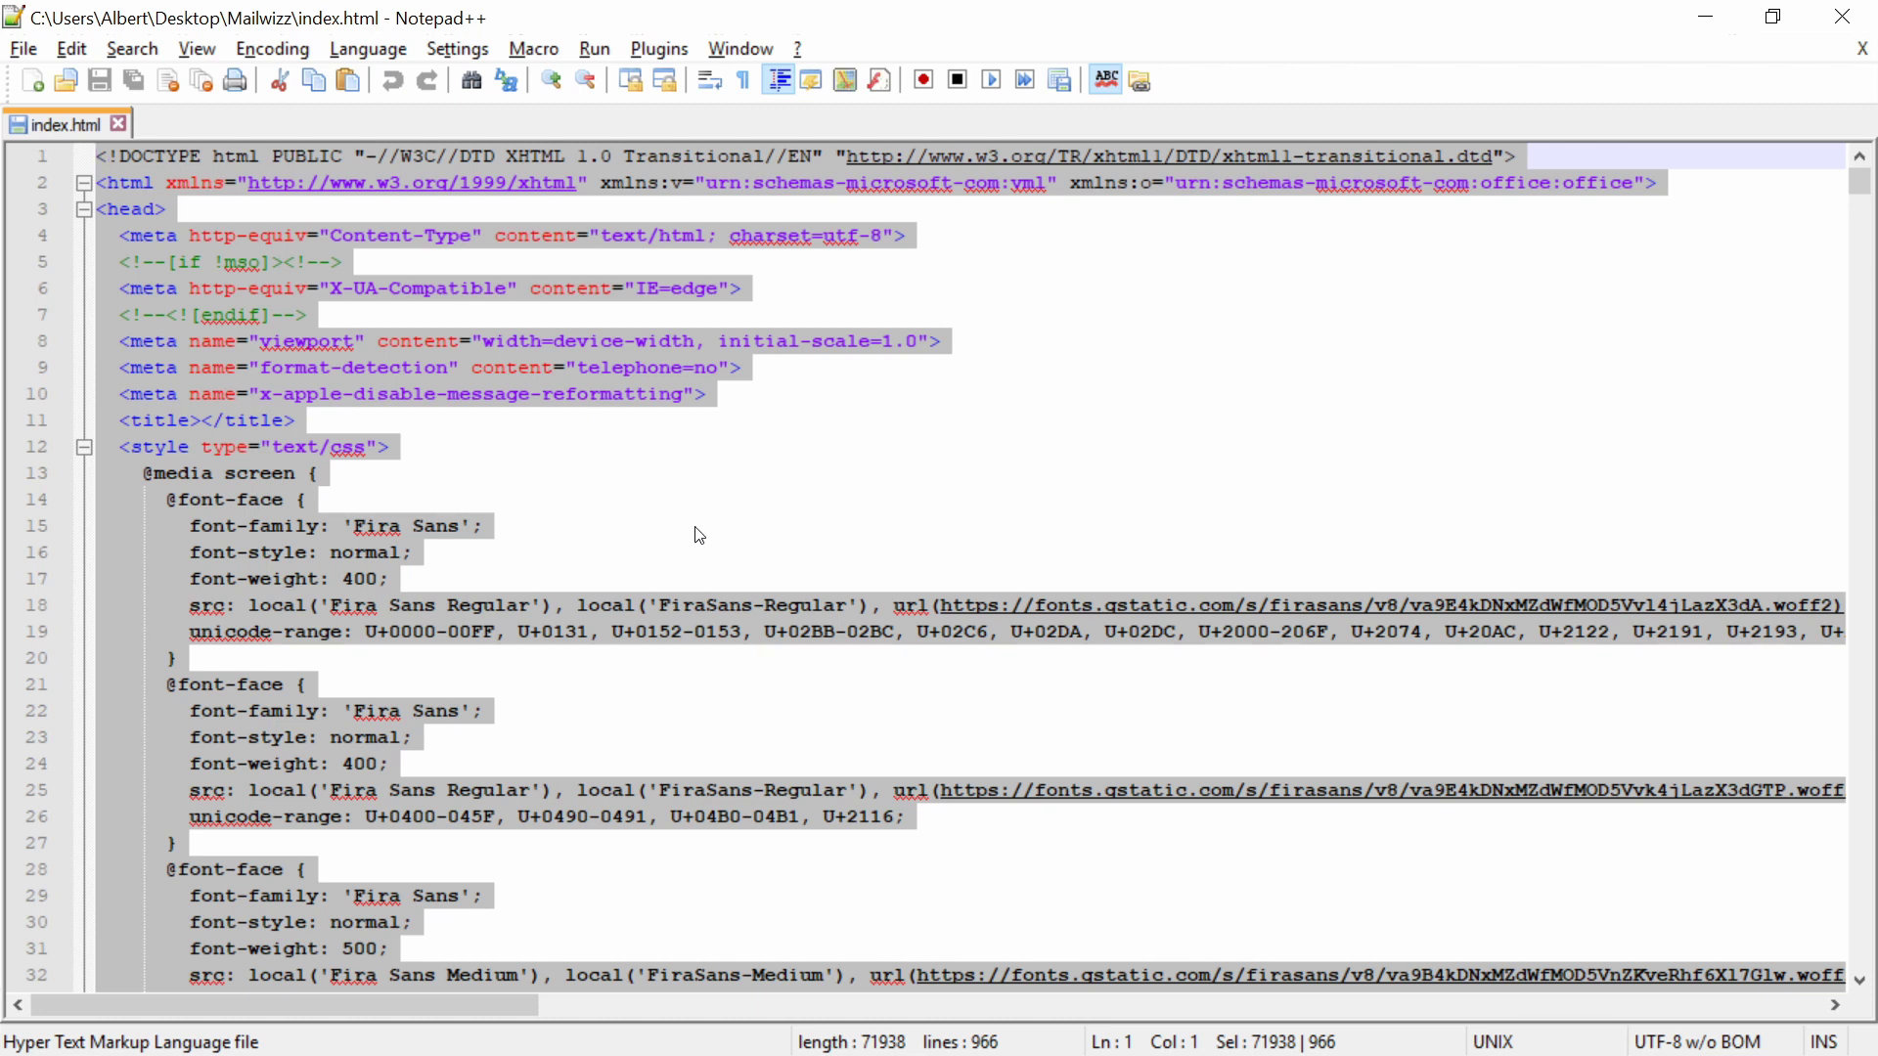
key("alt+Tab")
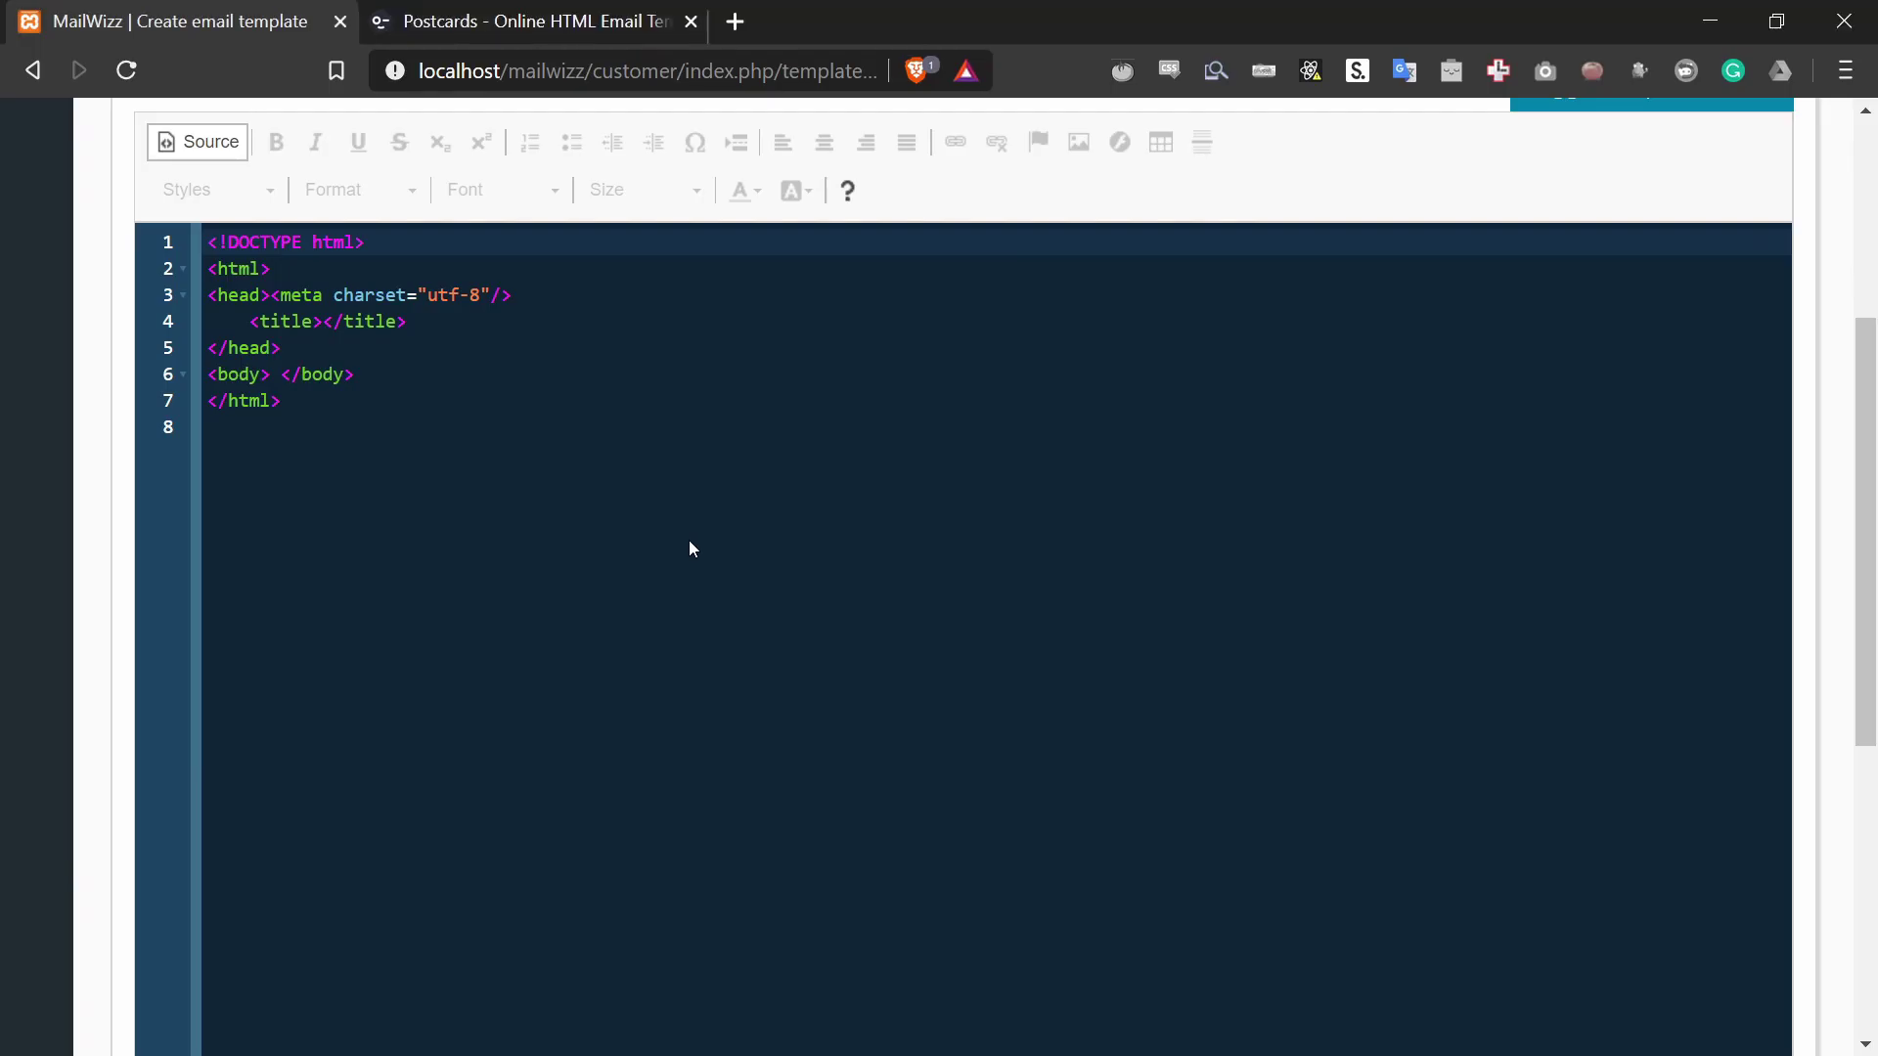
left_click(645, 598)
scroll(645, 597, "up", 2)
key("ctrl+a")
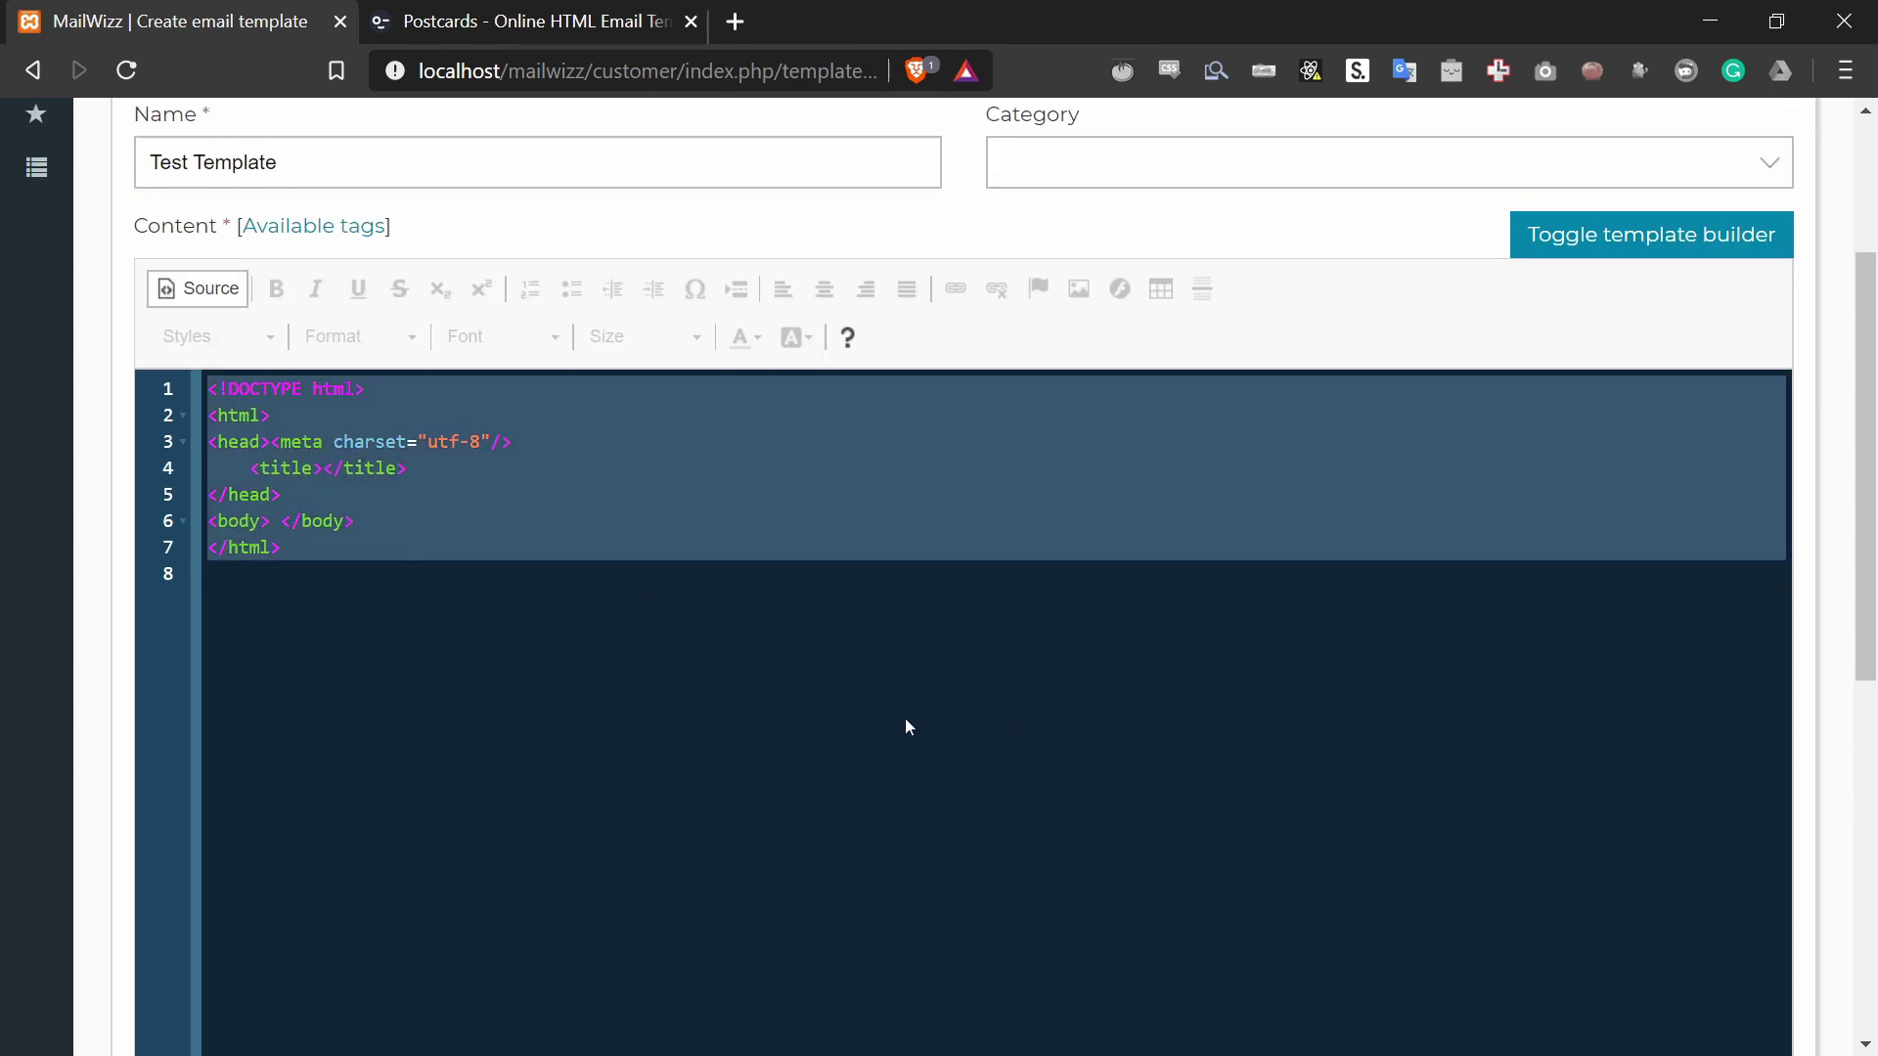
key("ctrl+v")
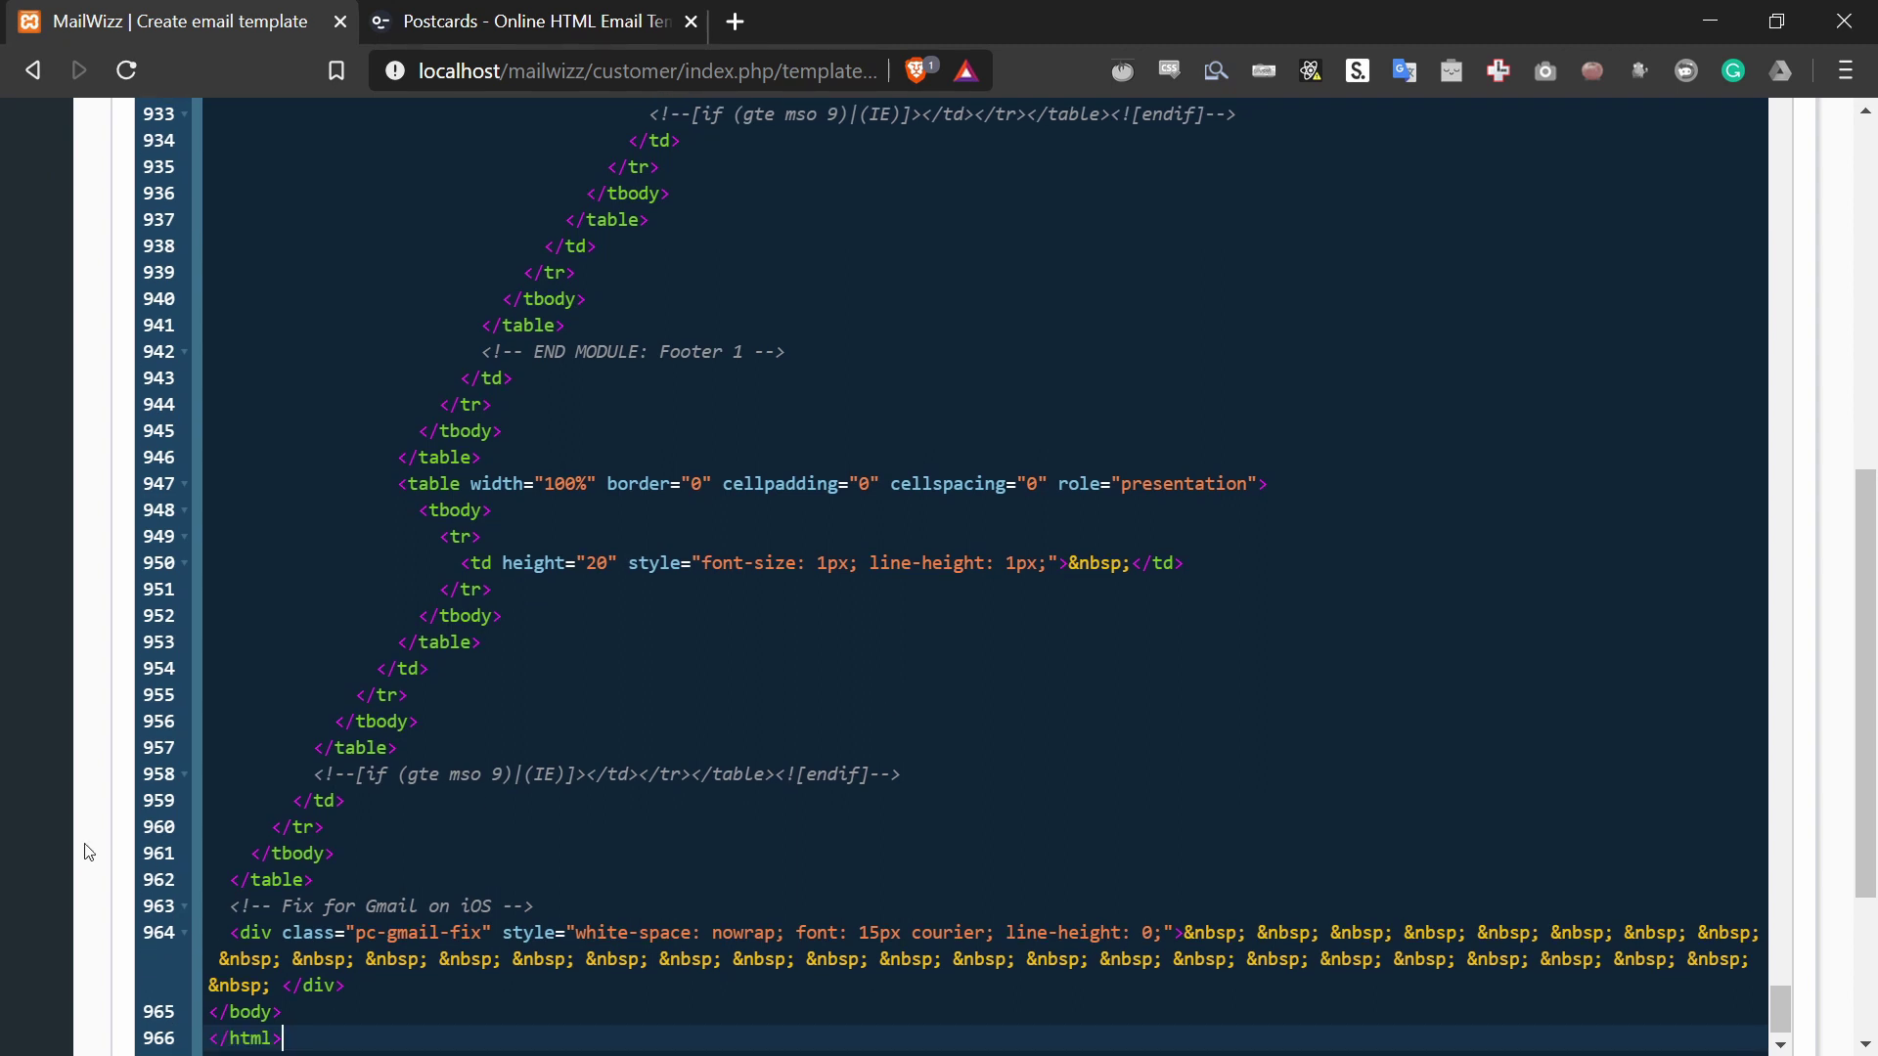
Step: Save the new email template with the pasted HTML
scroll(88, 853, "down", 3)
scroll(83, 846, "up", 10)
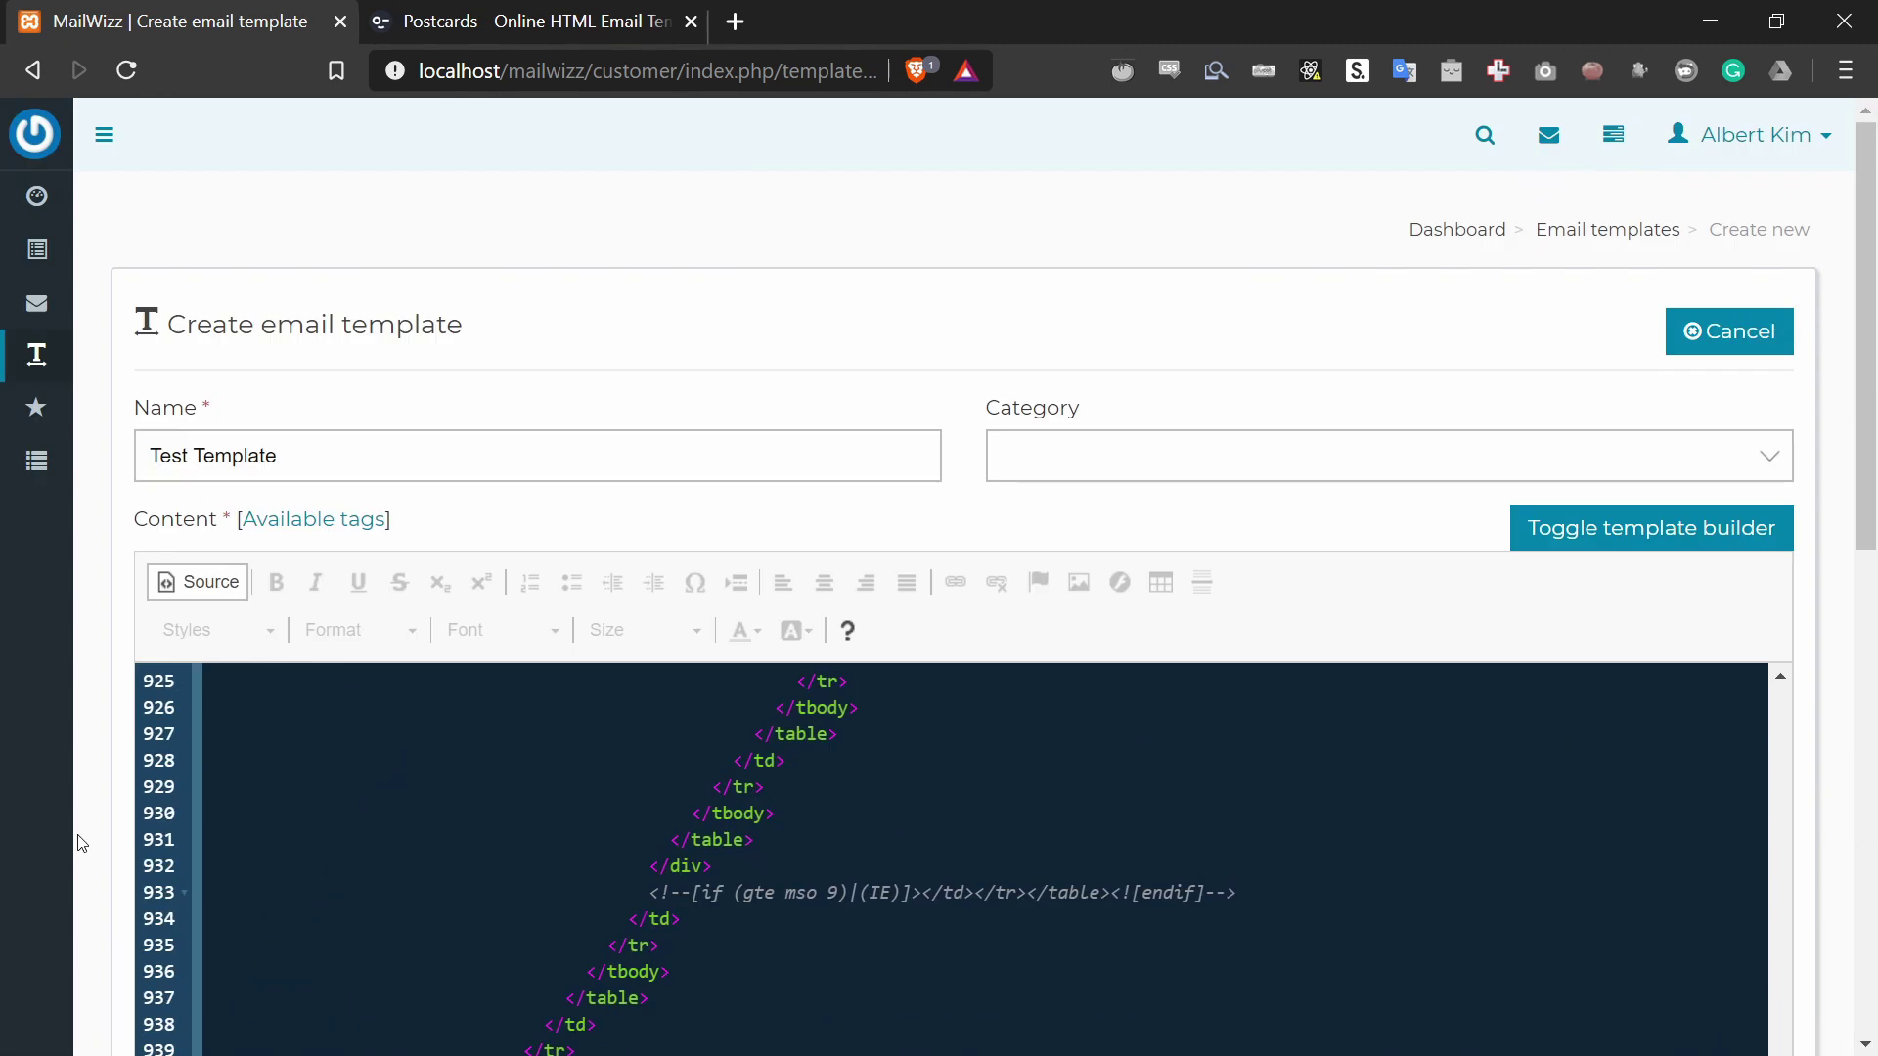
scroll(83, 846, "down", 10)
left_click(1675, 905)
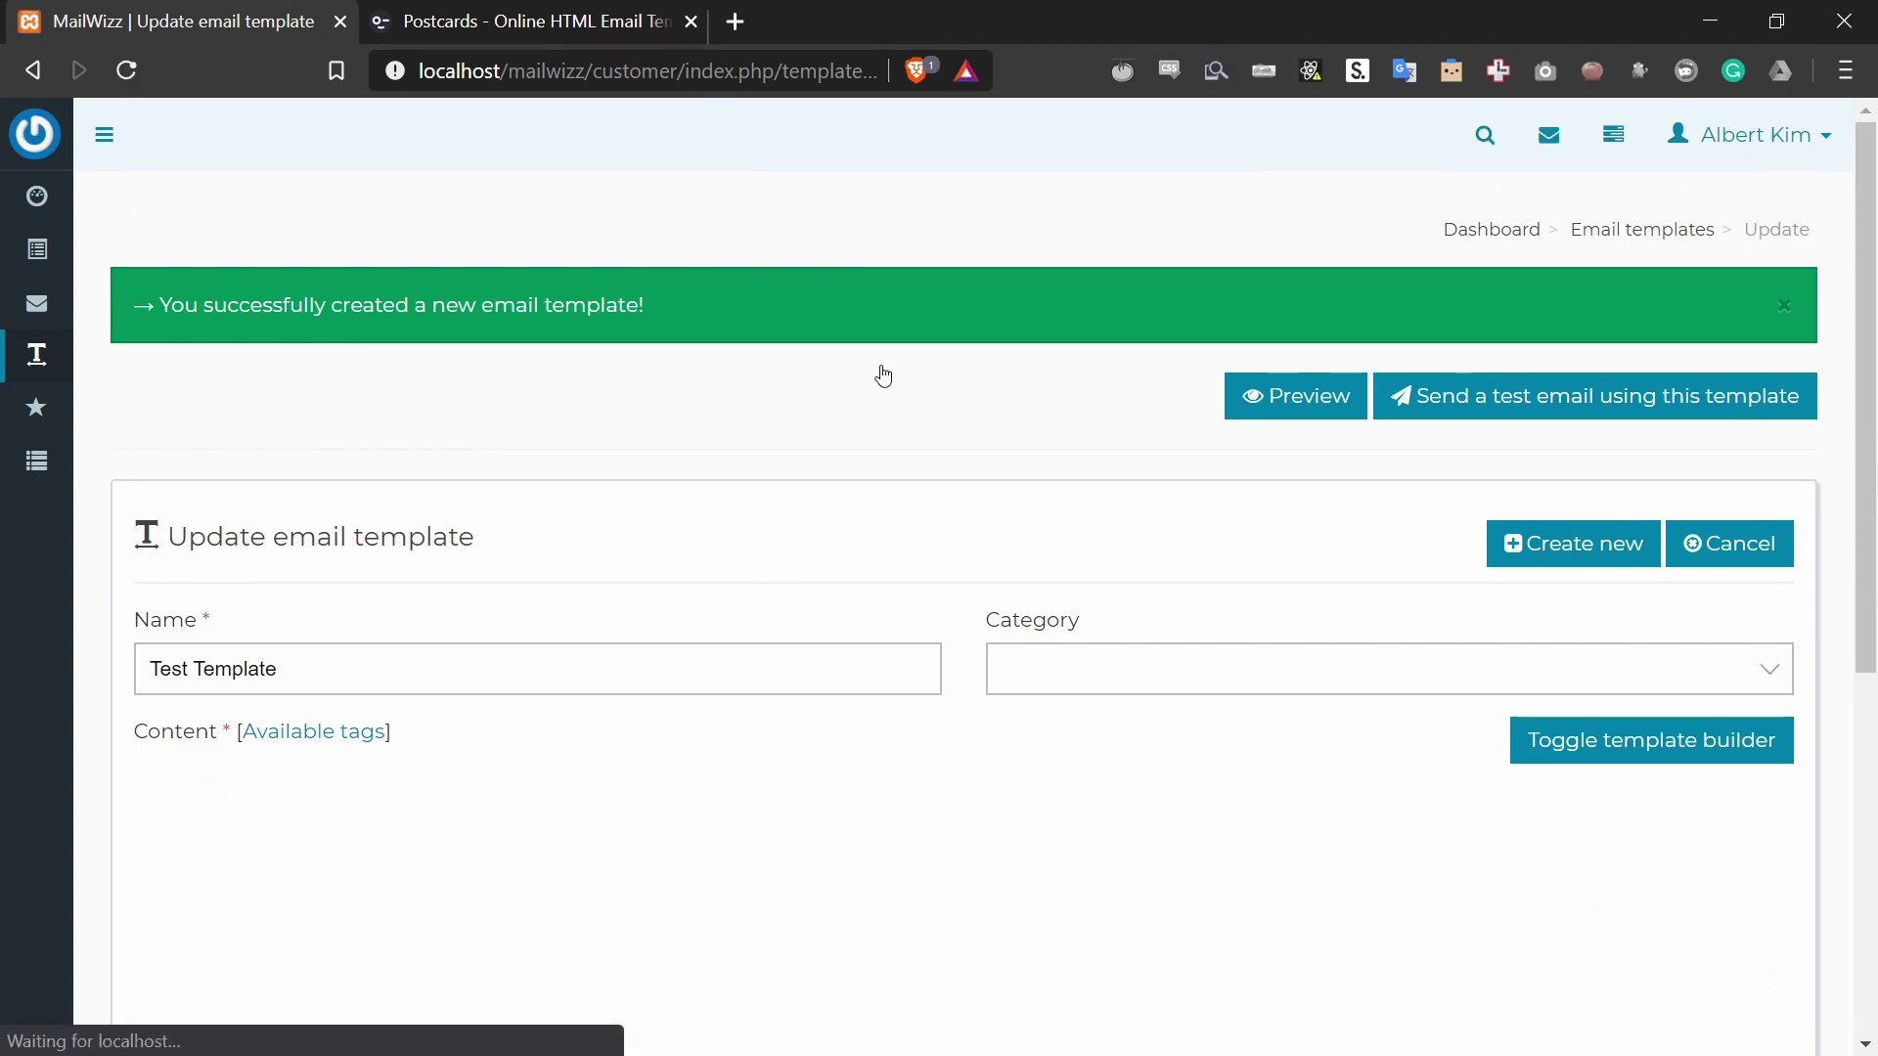
Step: Review the saved template's content from the header to the footer, checking its images, company address and unsubscribe link
scroll(883, 377, "down", 5)
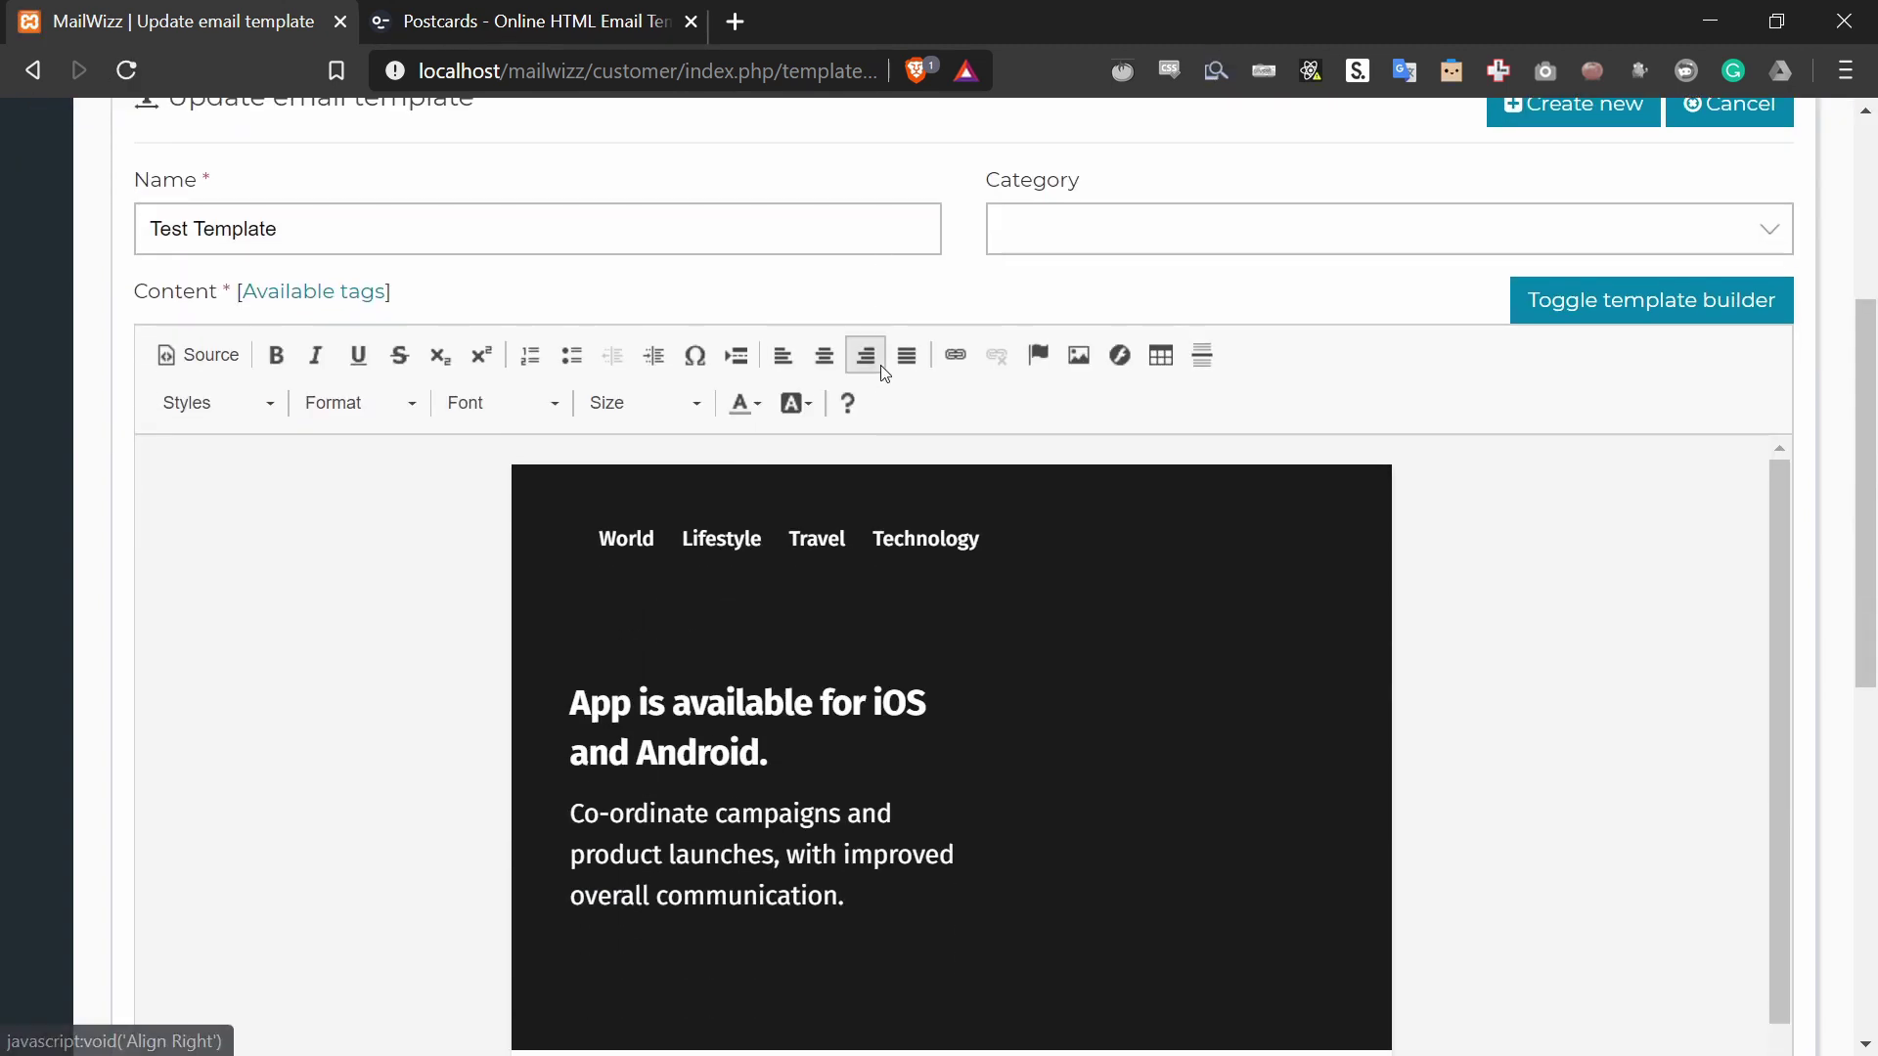
scroll(387, 444, "down", 2)
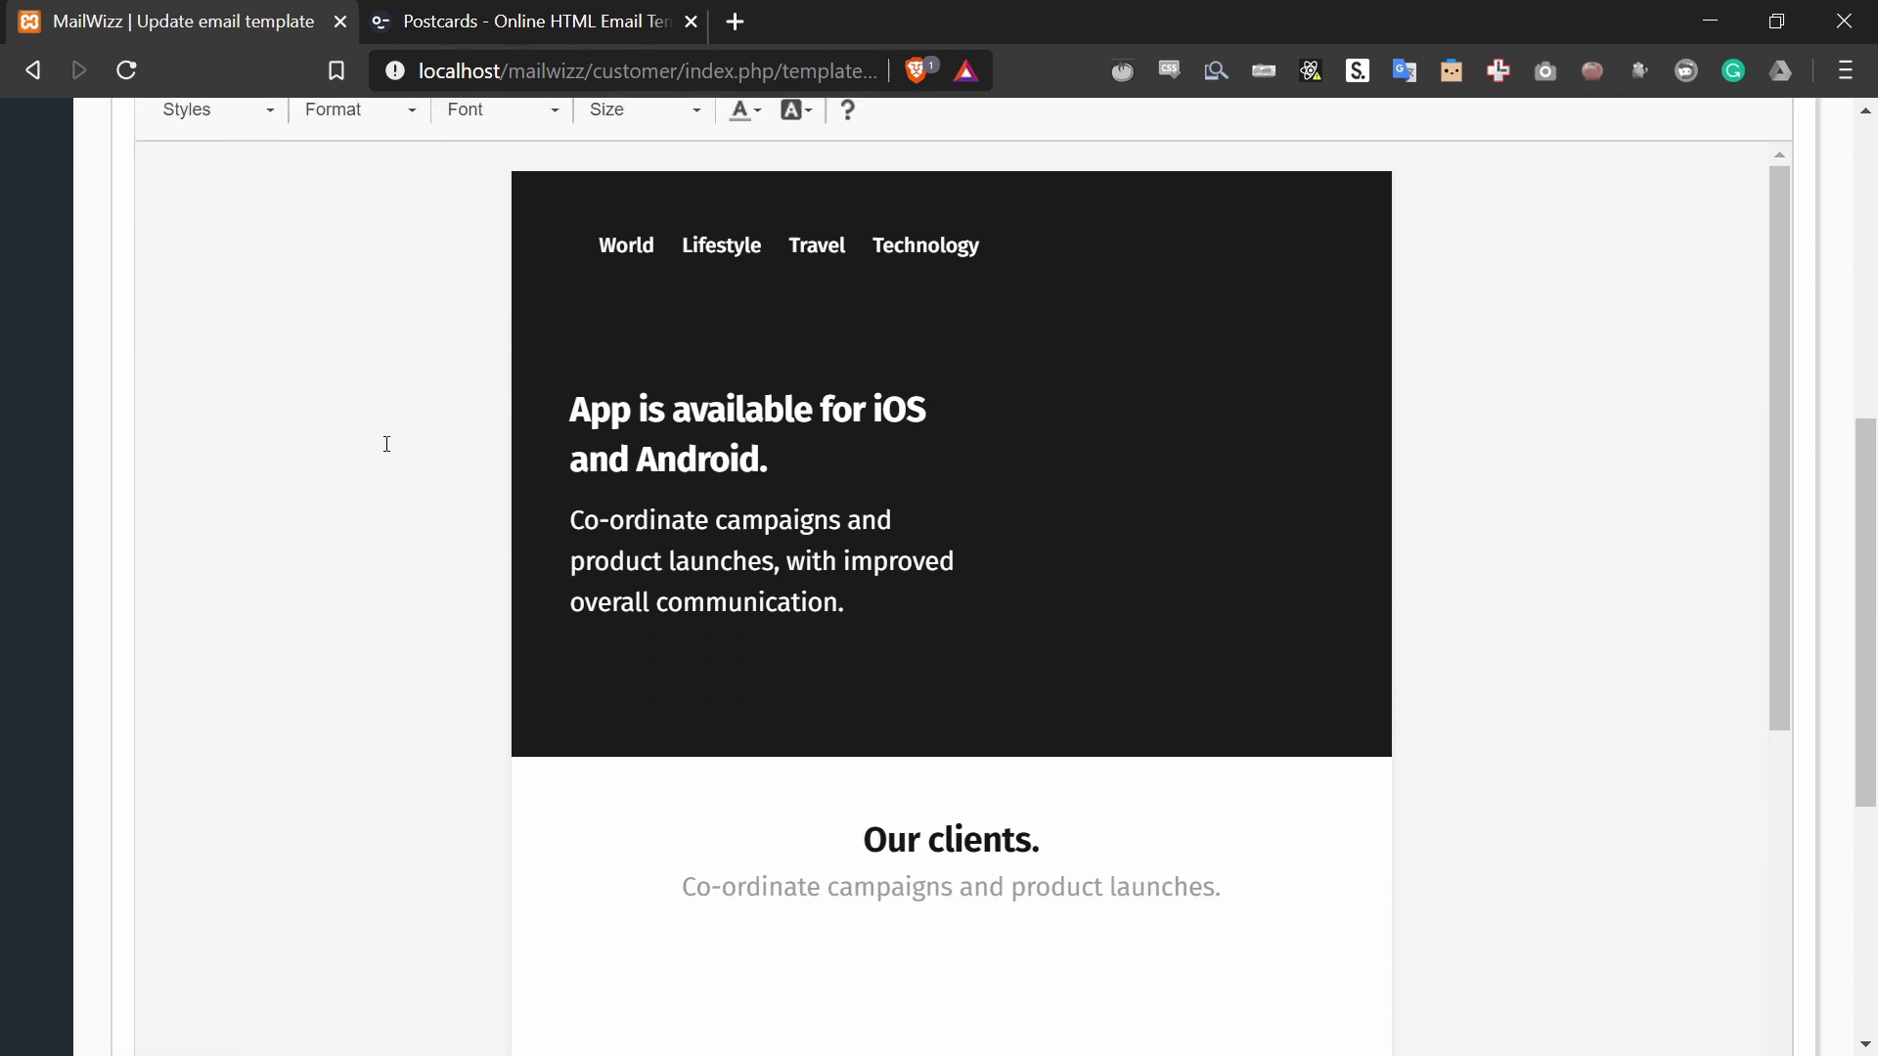
scroll(1589, 398, "down", 10)
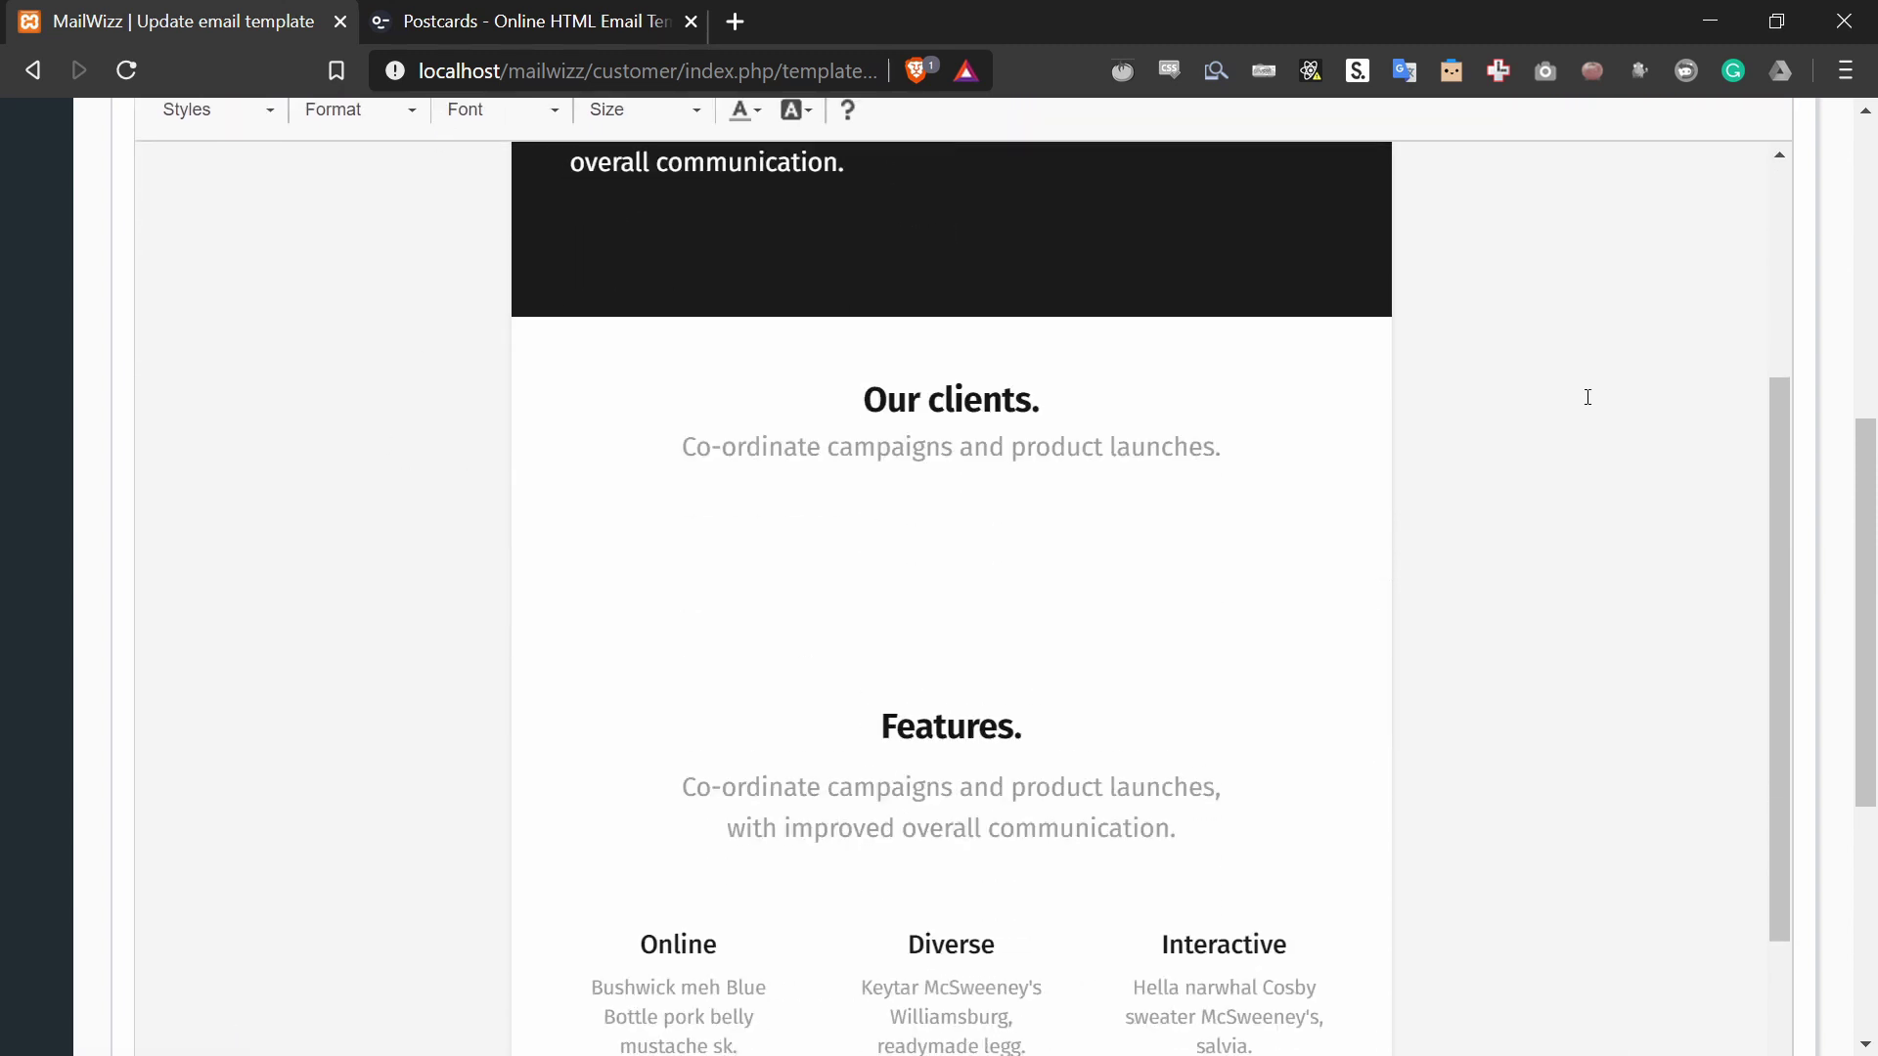
scroll(1558, 477, "down", 6)
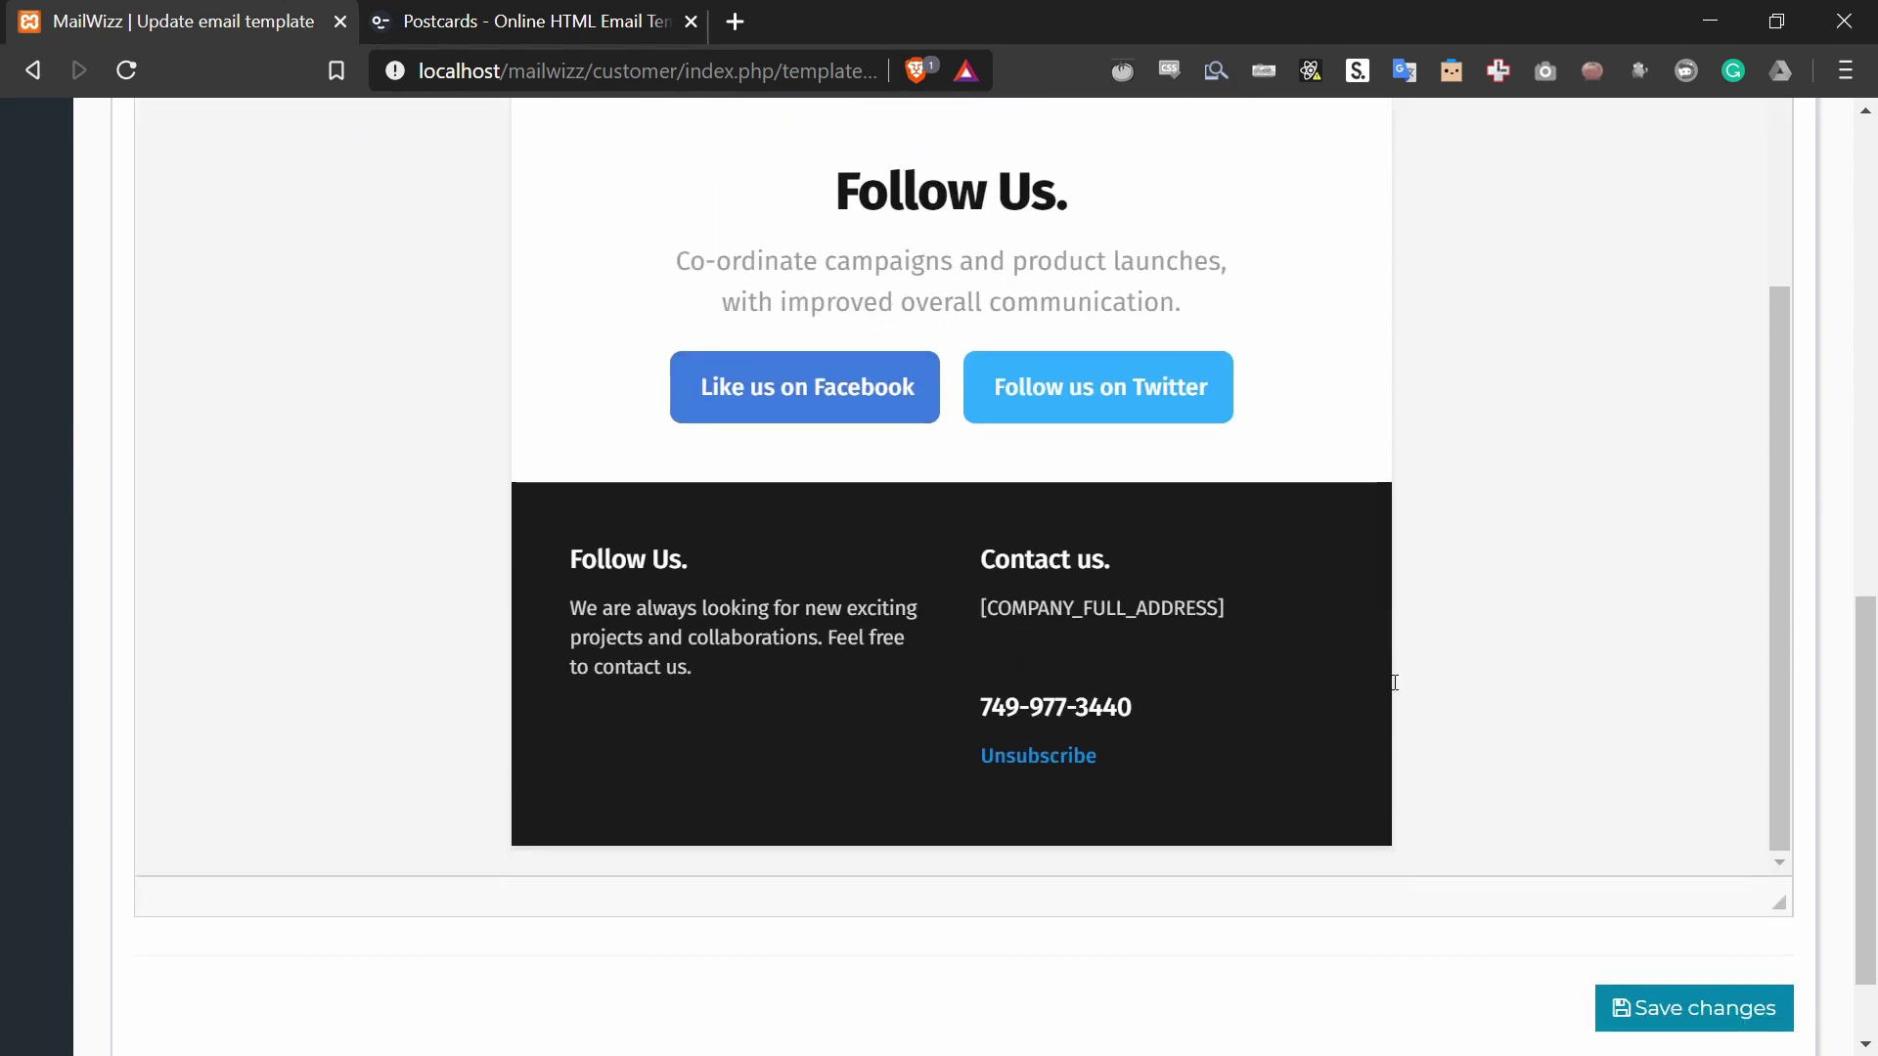
scroll(474, 660, "up", 9)
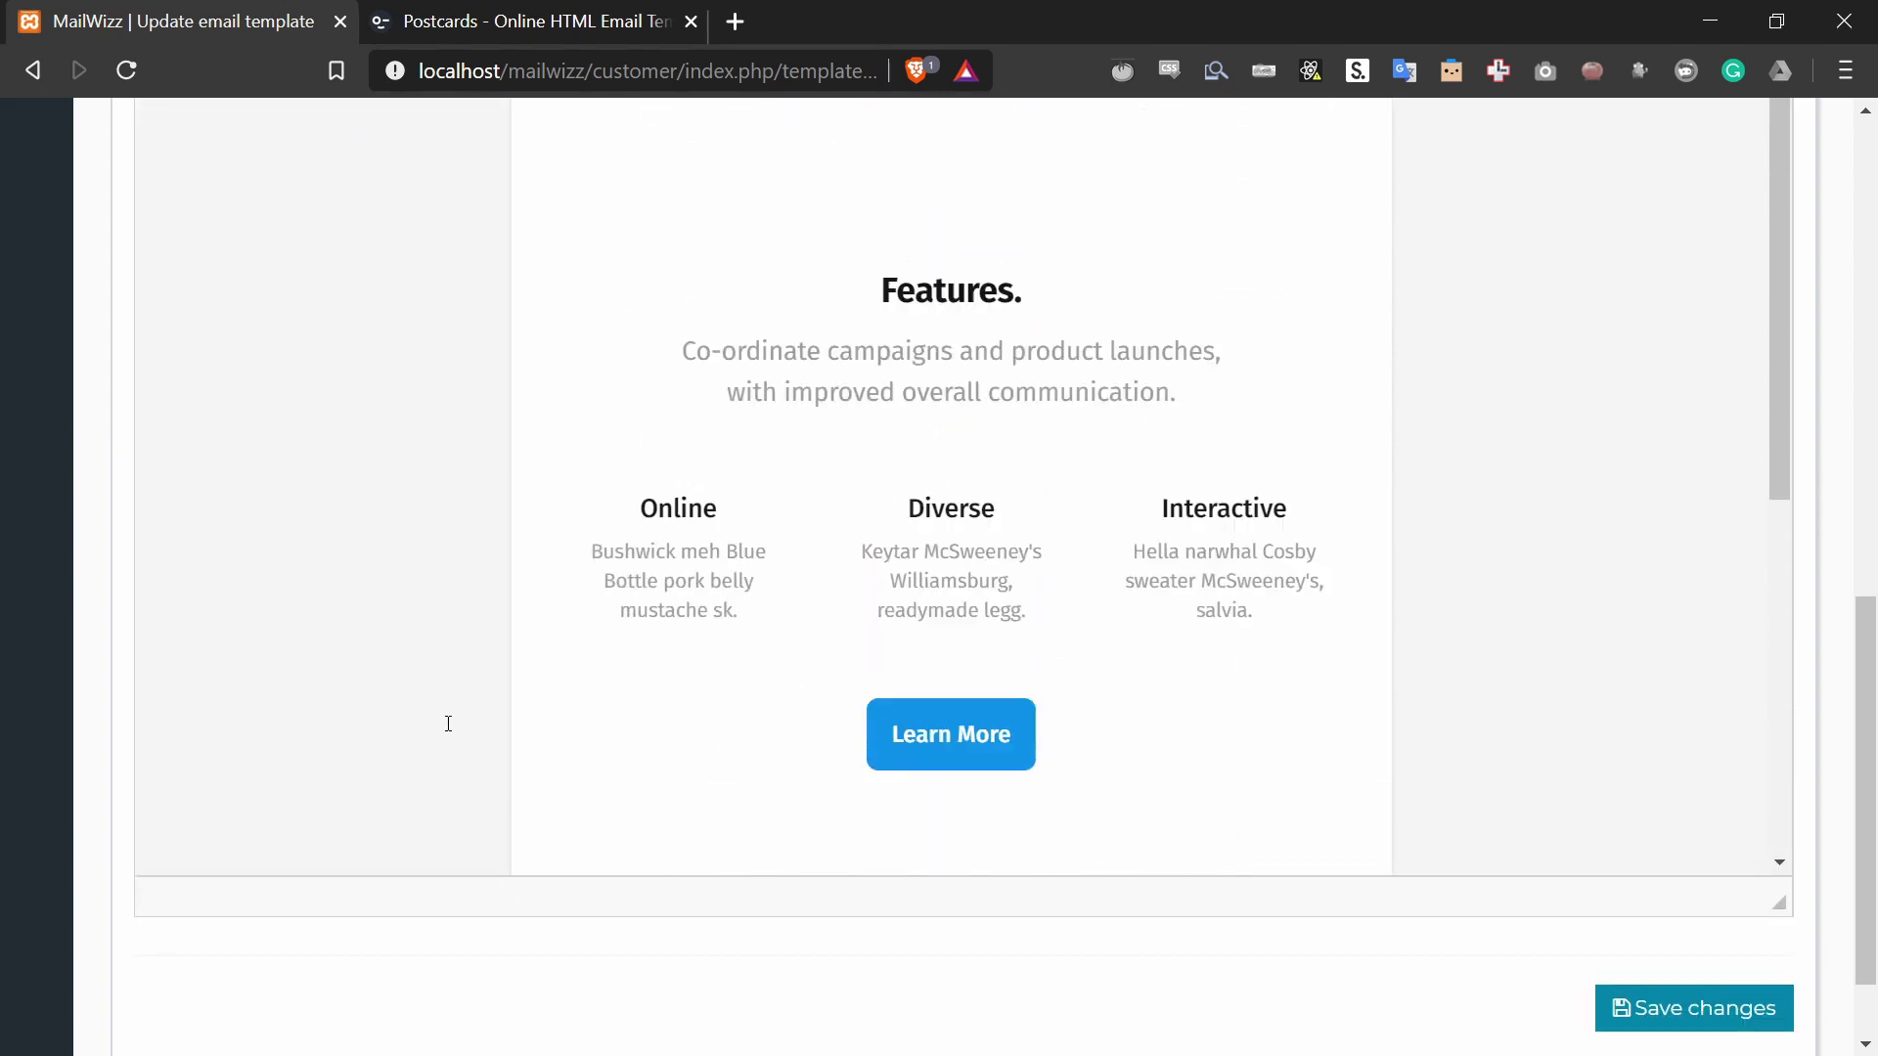
scroll(448, 727, "up", 3)
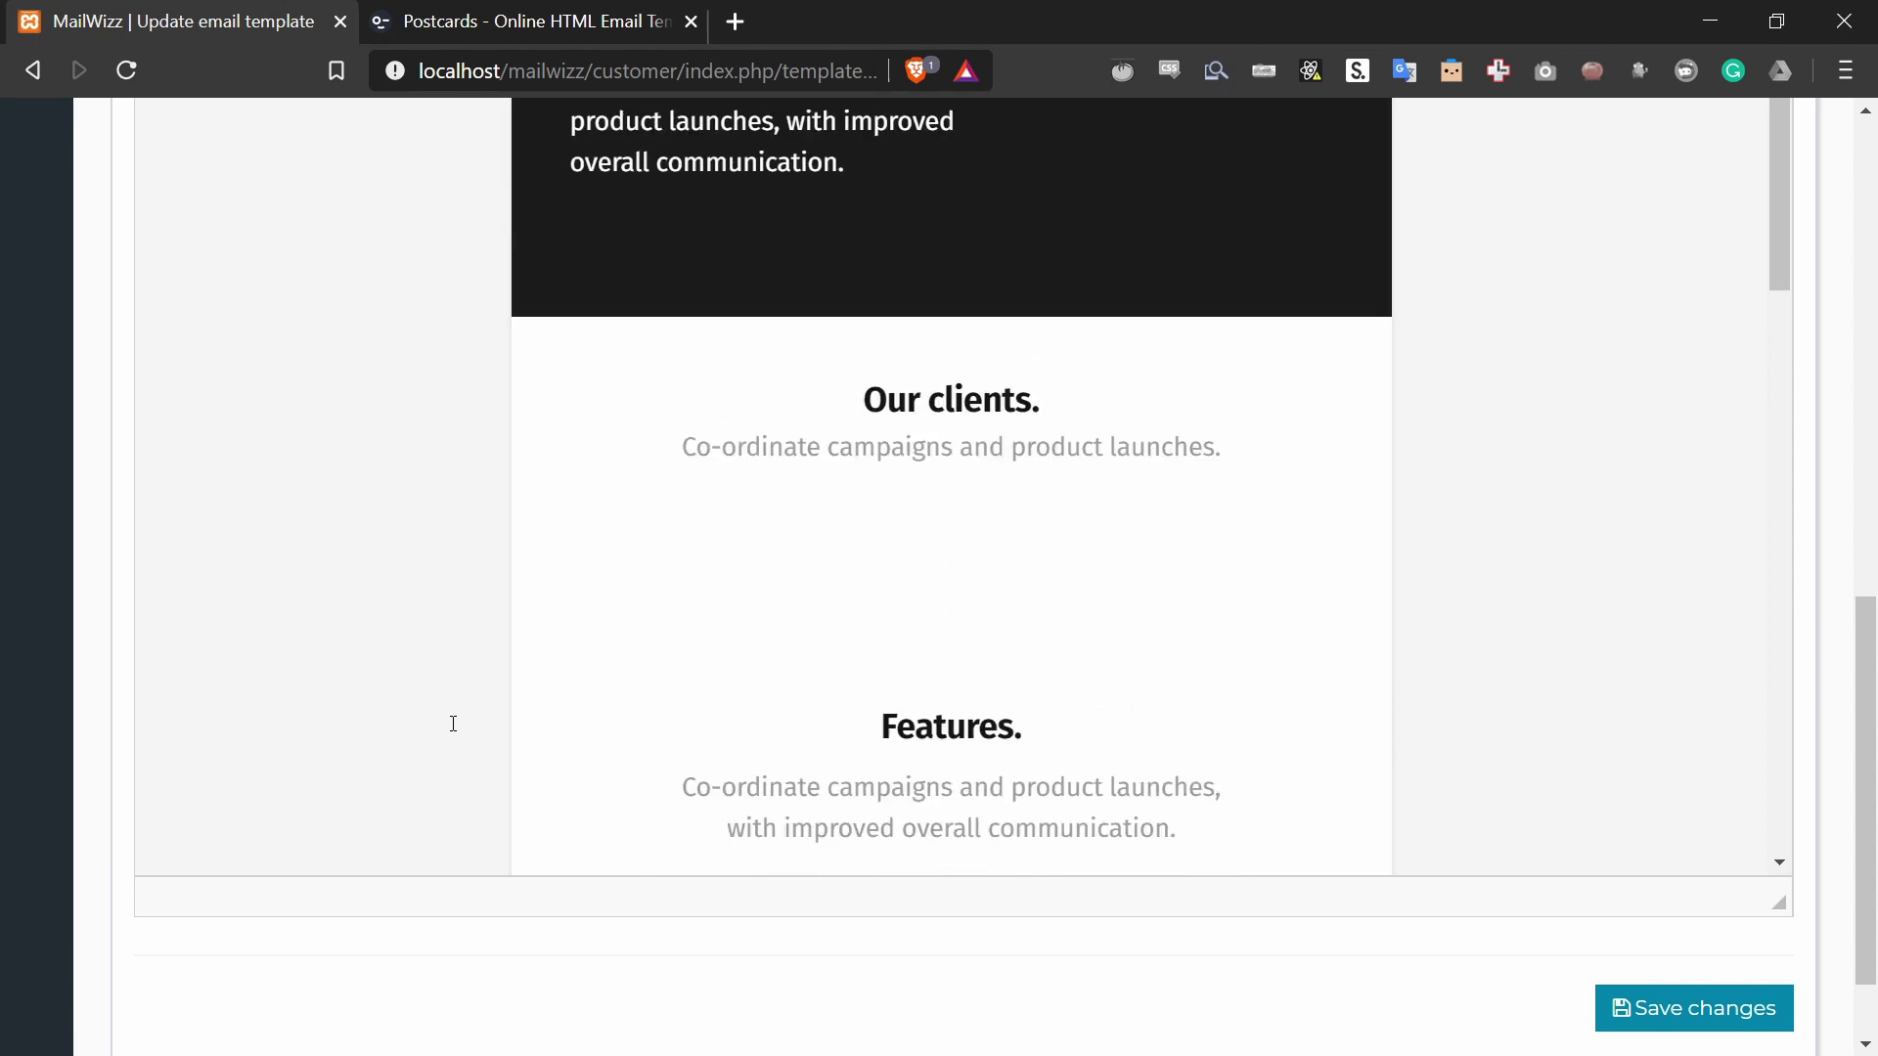
scroll(453, 724, "up", 5)
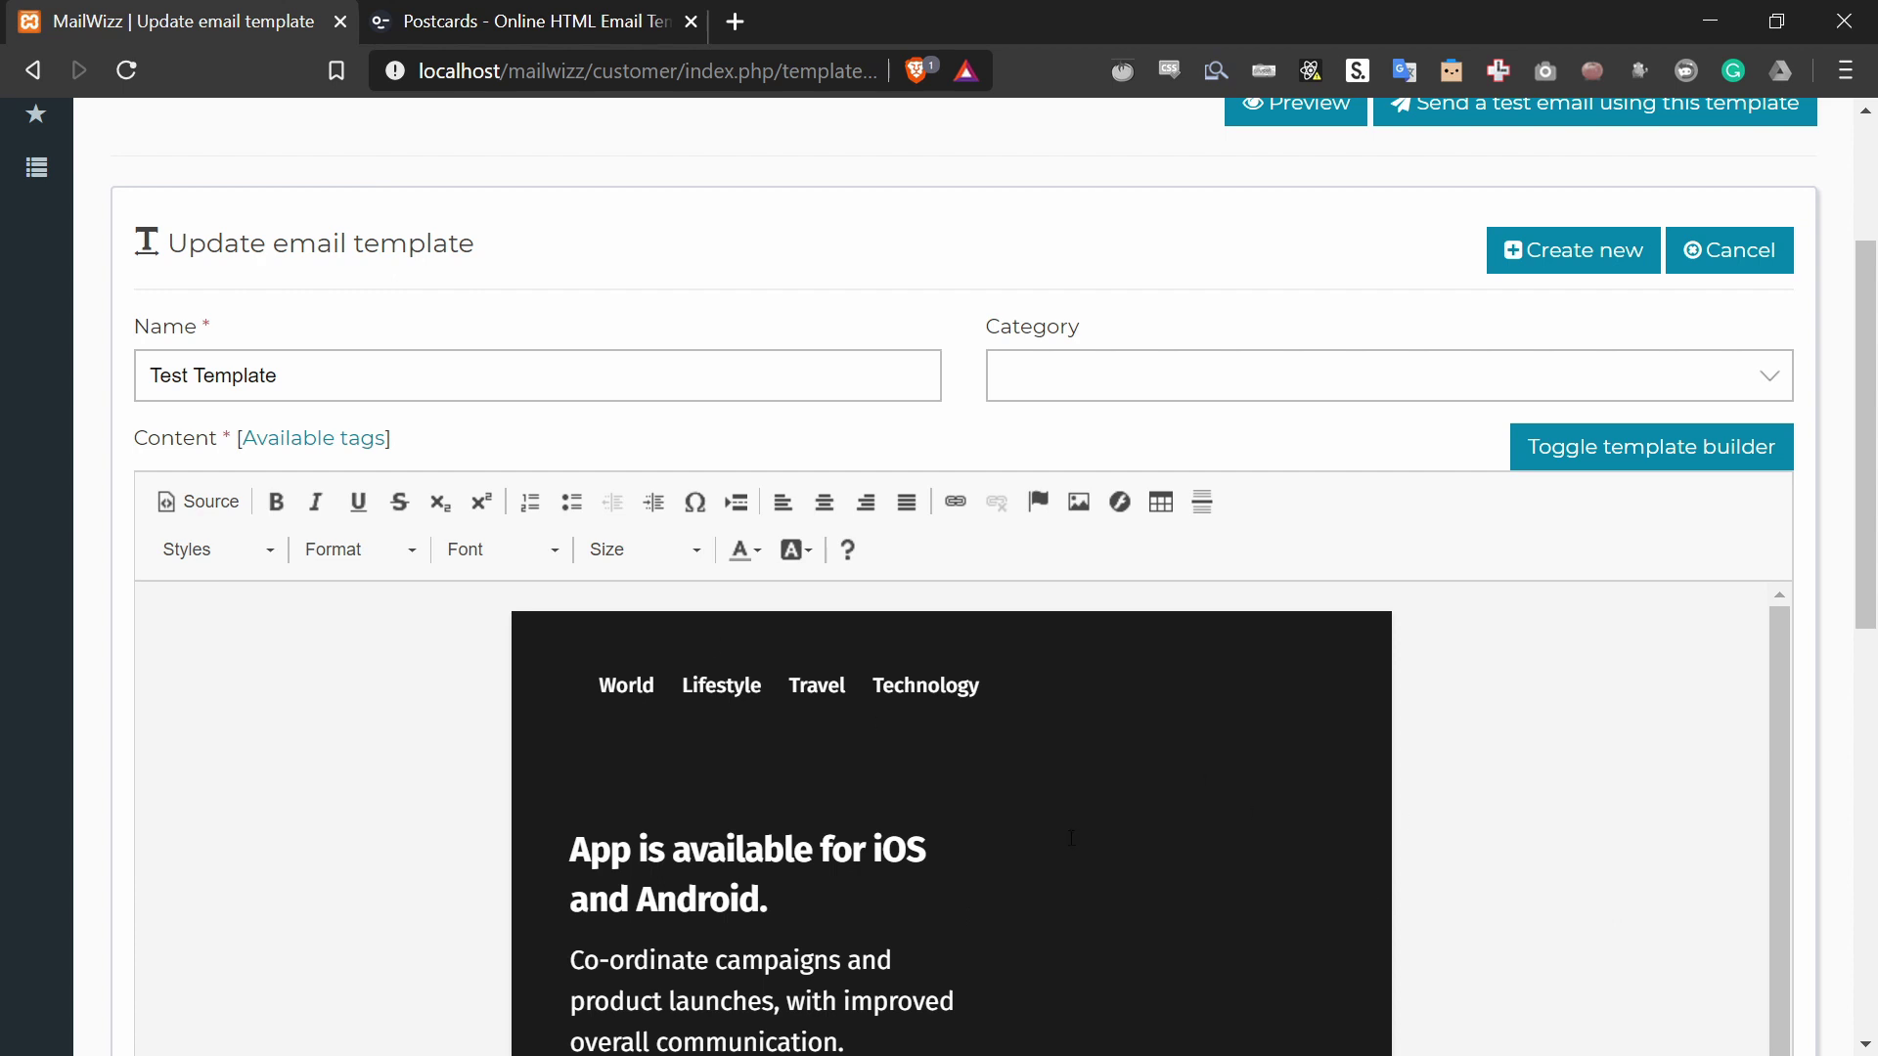
Step: Open the content editor's image properties, browse the server's image files, and move the file manager window fully into view
left_click(1079, 504)
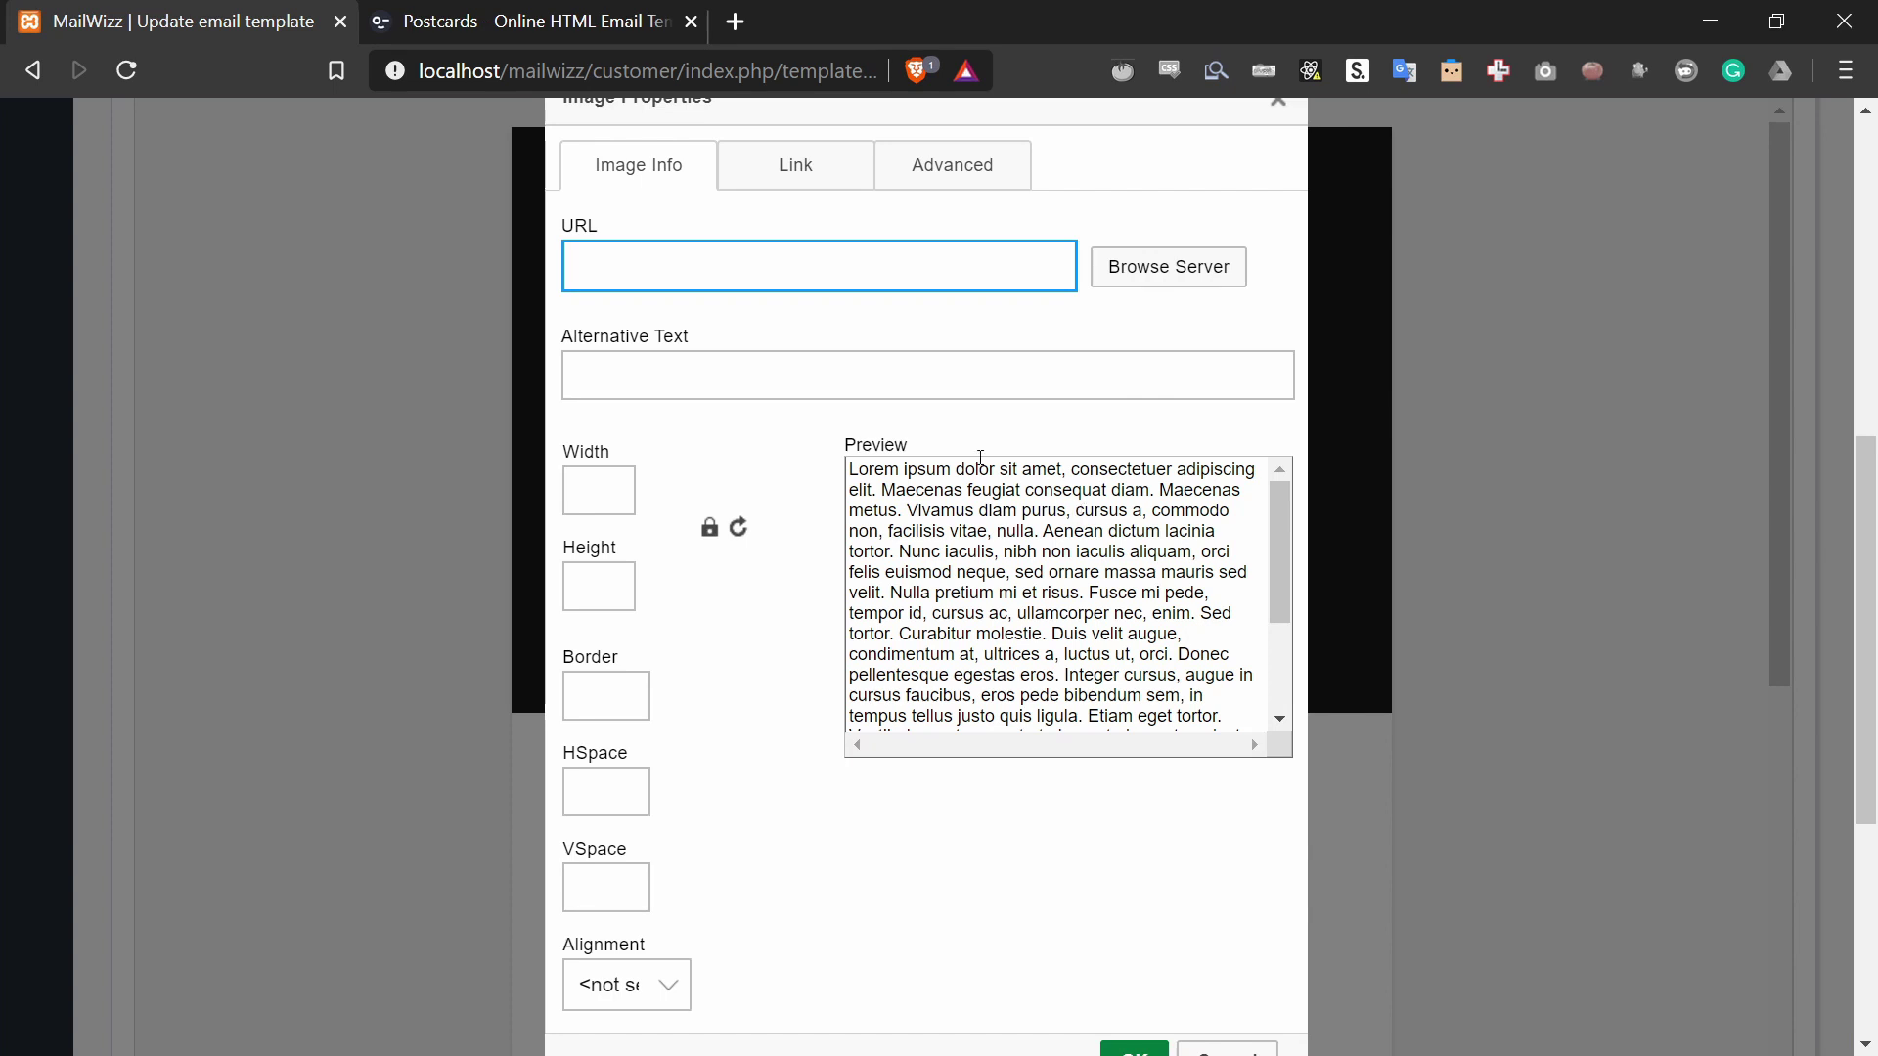
scroll(729, 529, "up", 2)
scroll(724, 533, "down", 3)
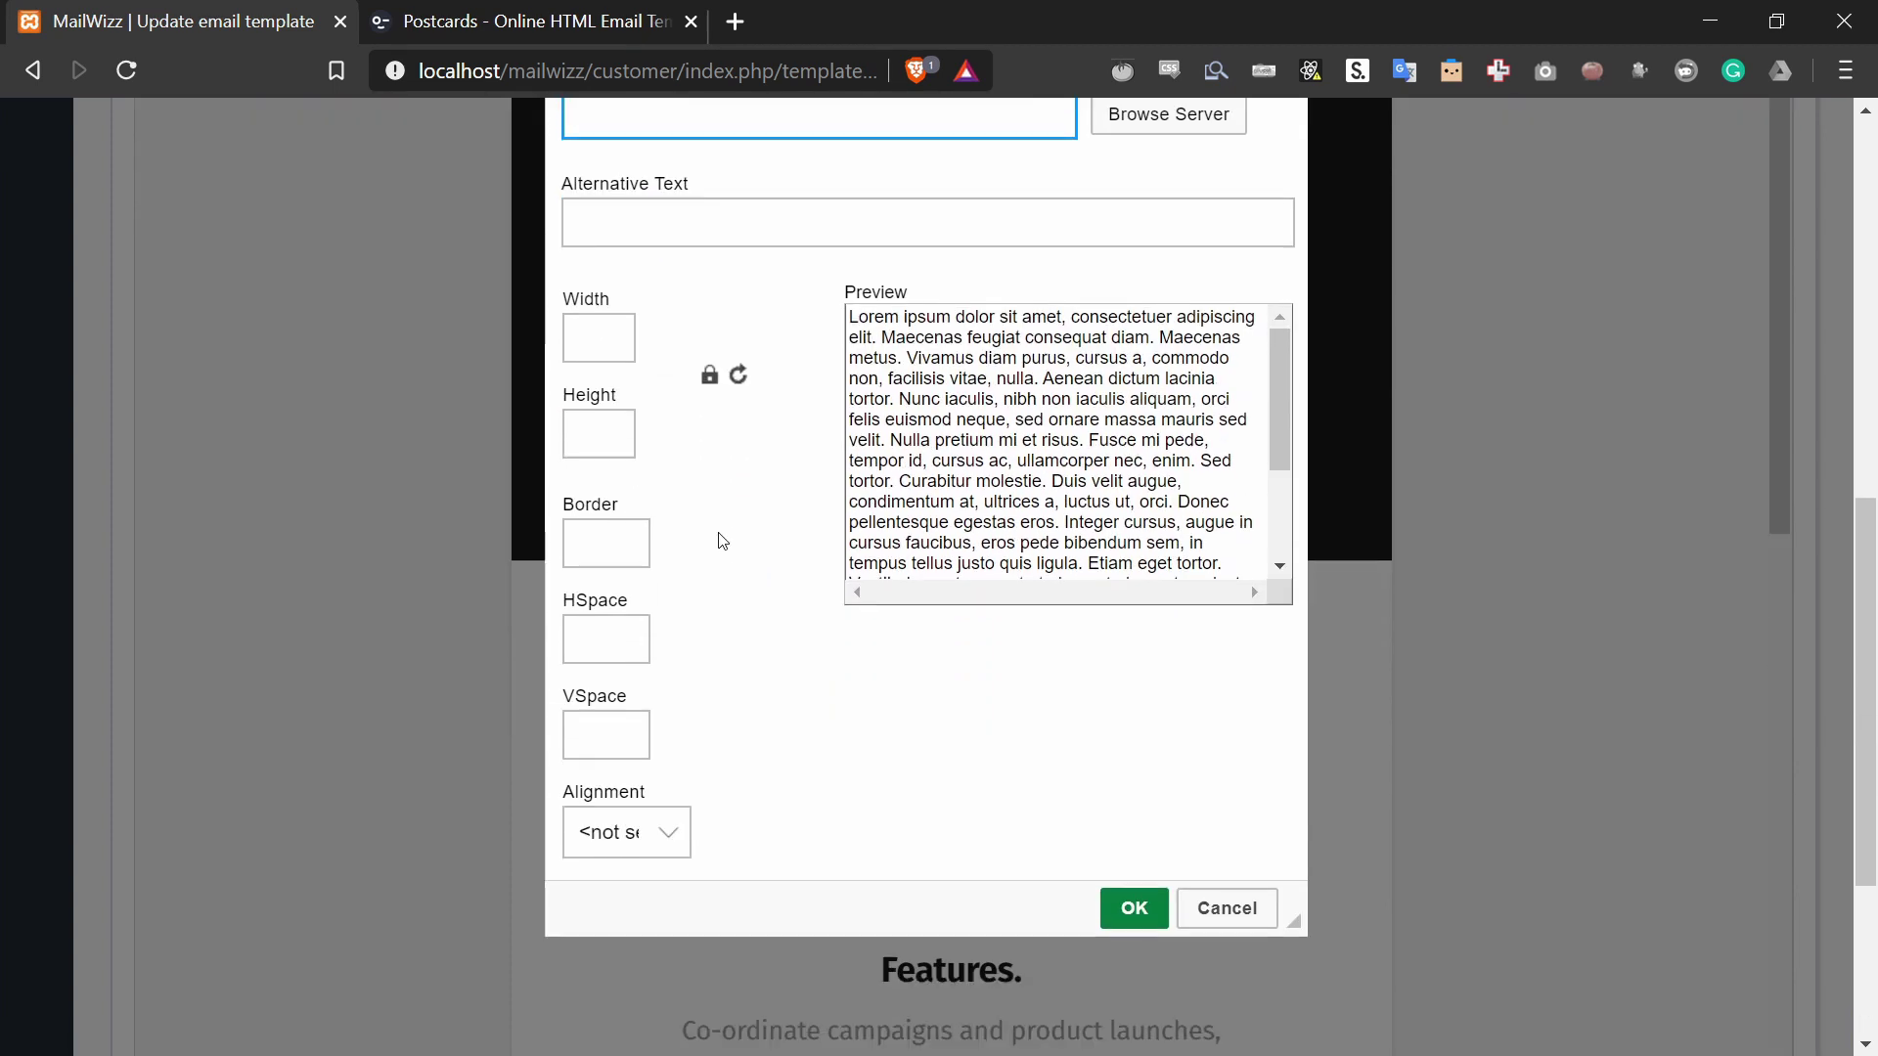
scroll(722, 541, "down", 1)
scroll(716, 537, "up", 4)
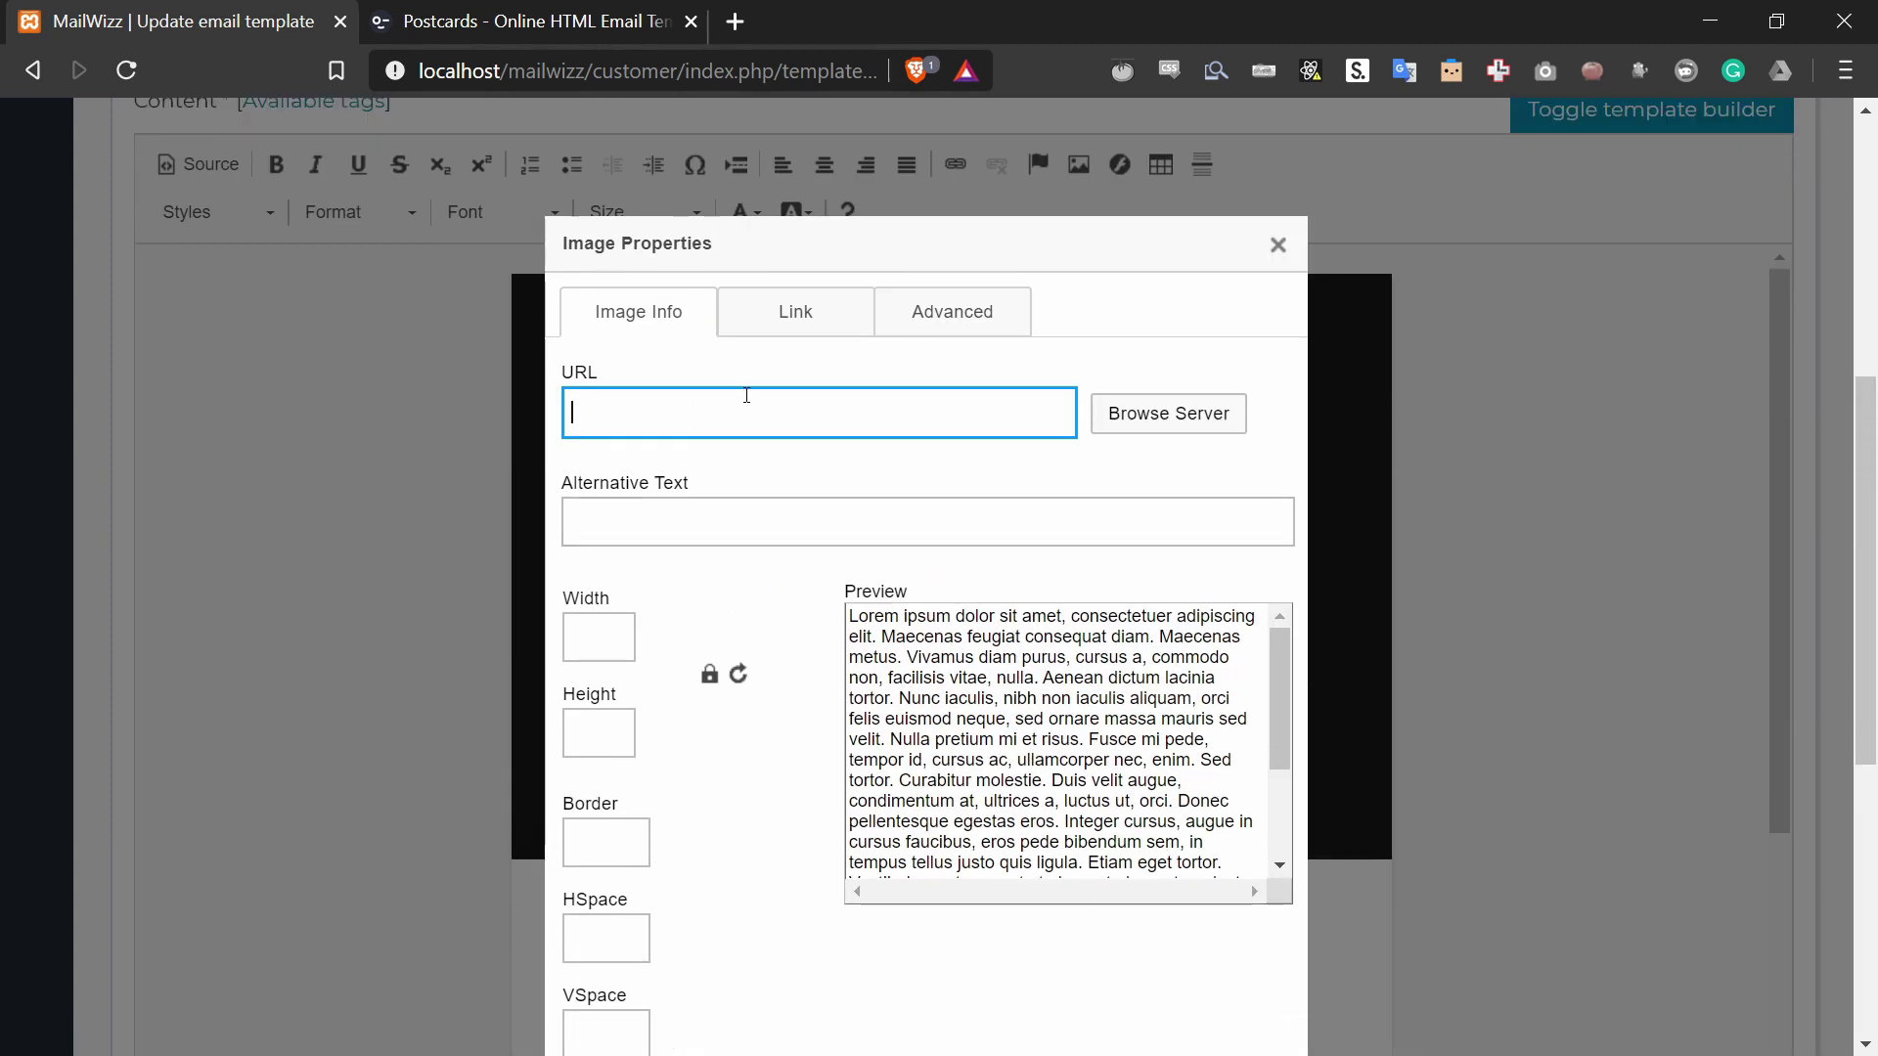
left_click(1175, 423)
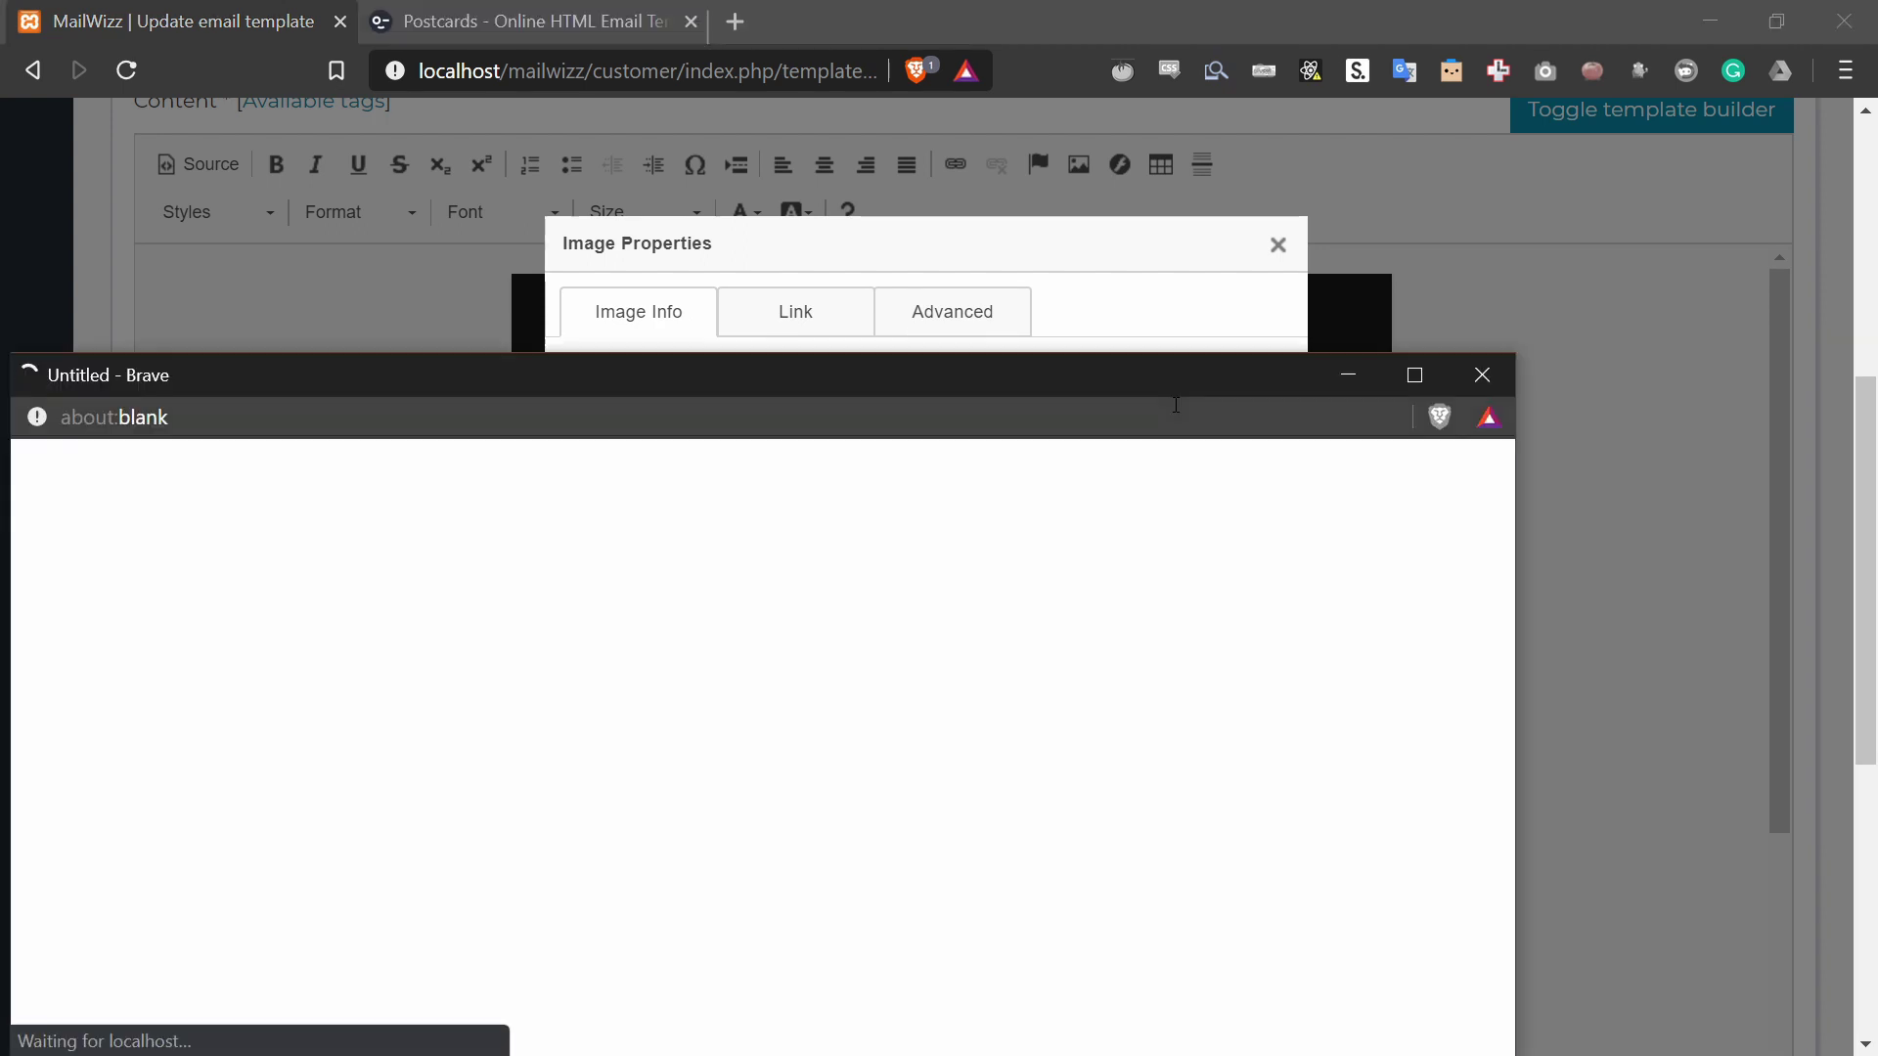
left_click_drag(778, 381, 892, 208)
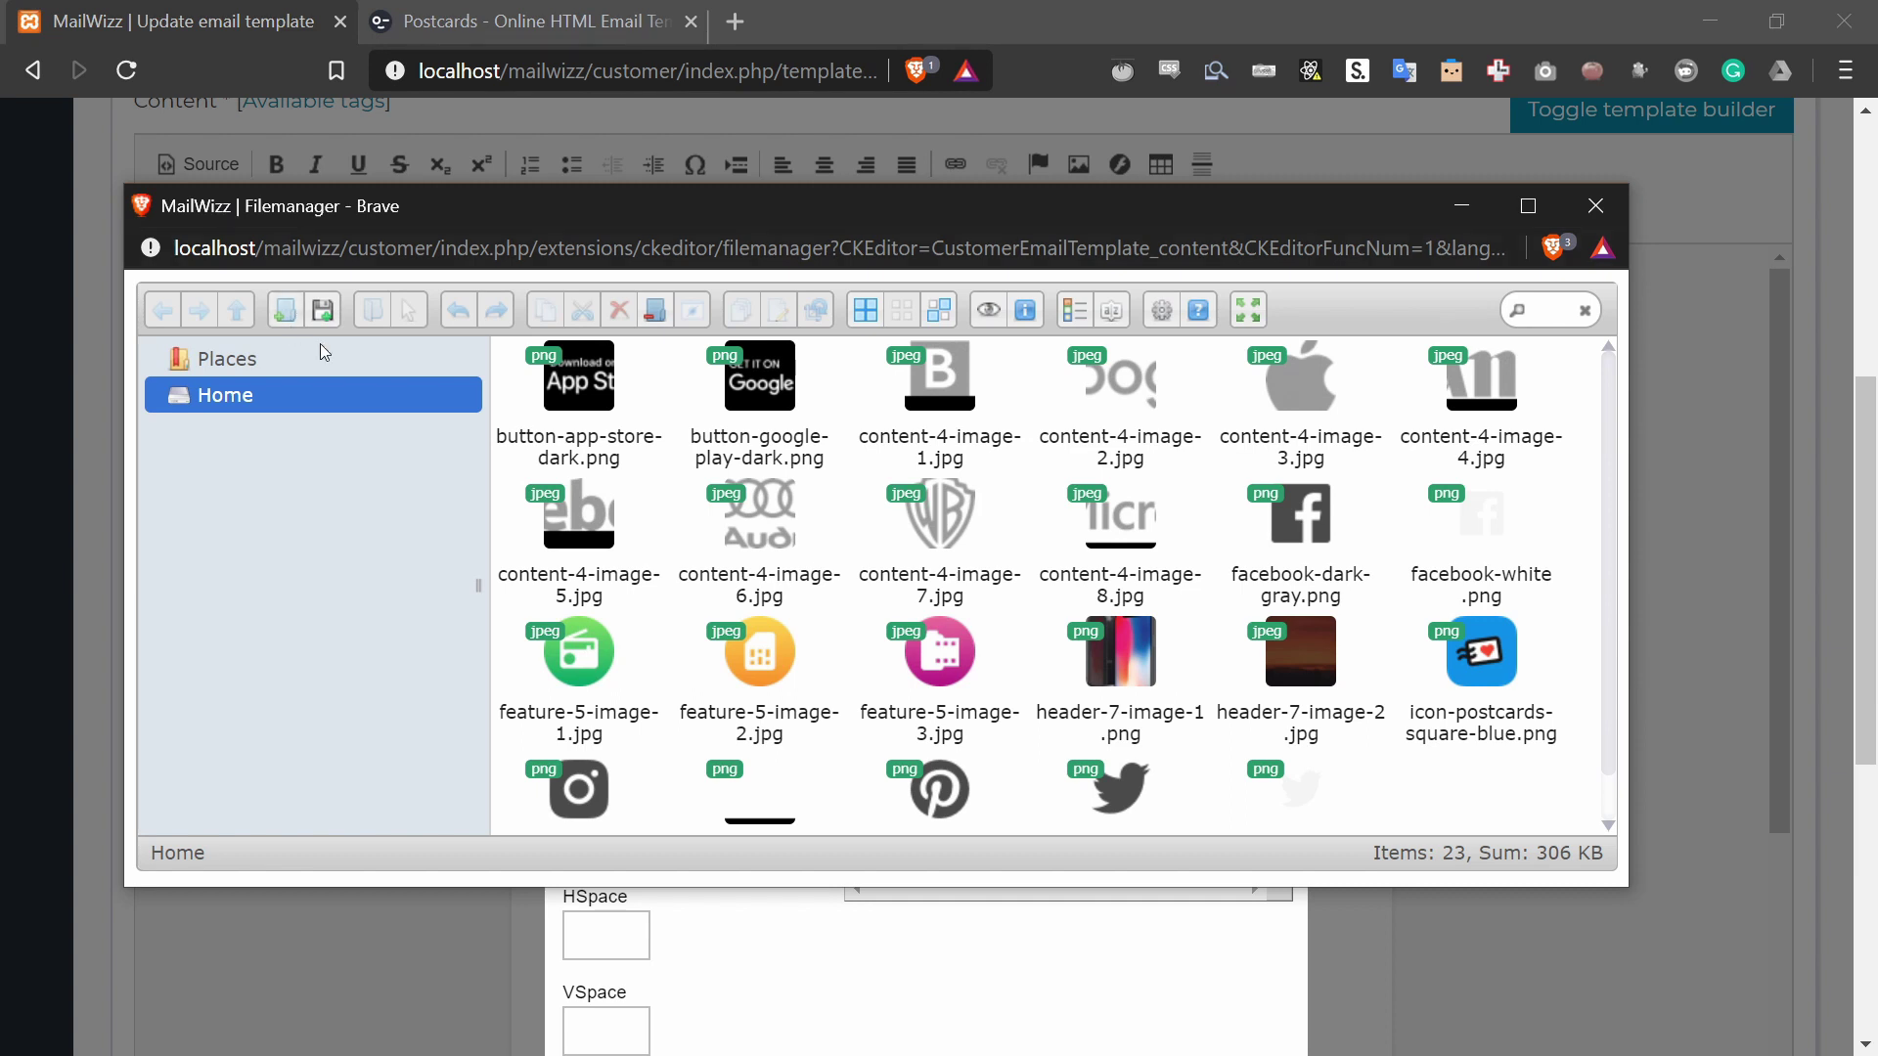
Step: Select all the existing images in the file manager's Home folder and permanently remove them
scroll(1448, 685, "down", 1)
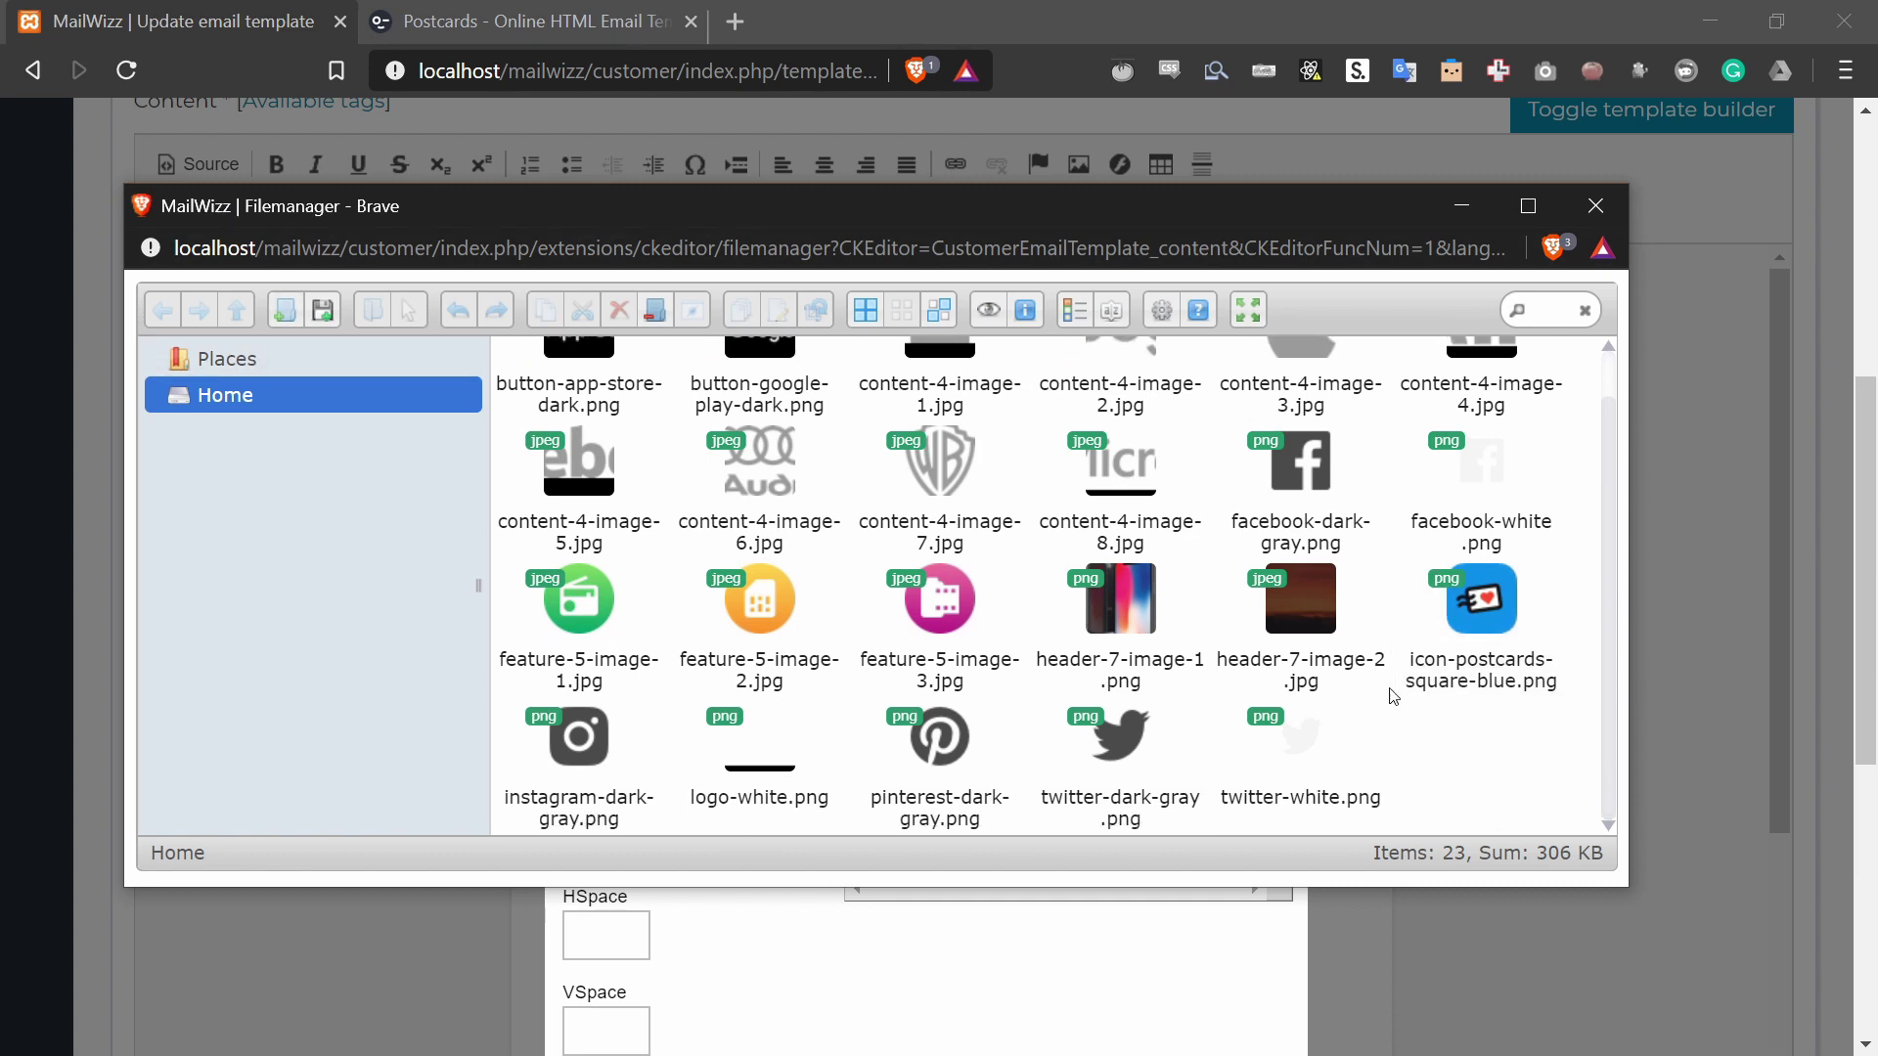
left_click_drag(1394, 697, 619, 463)
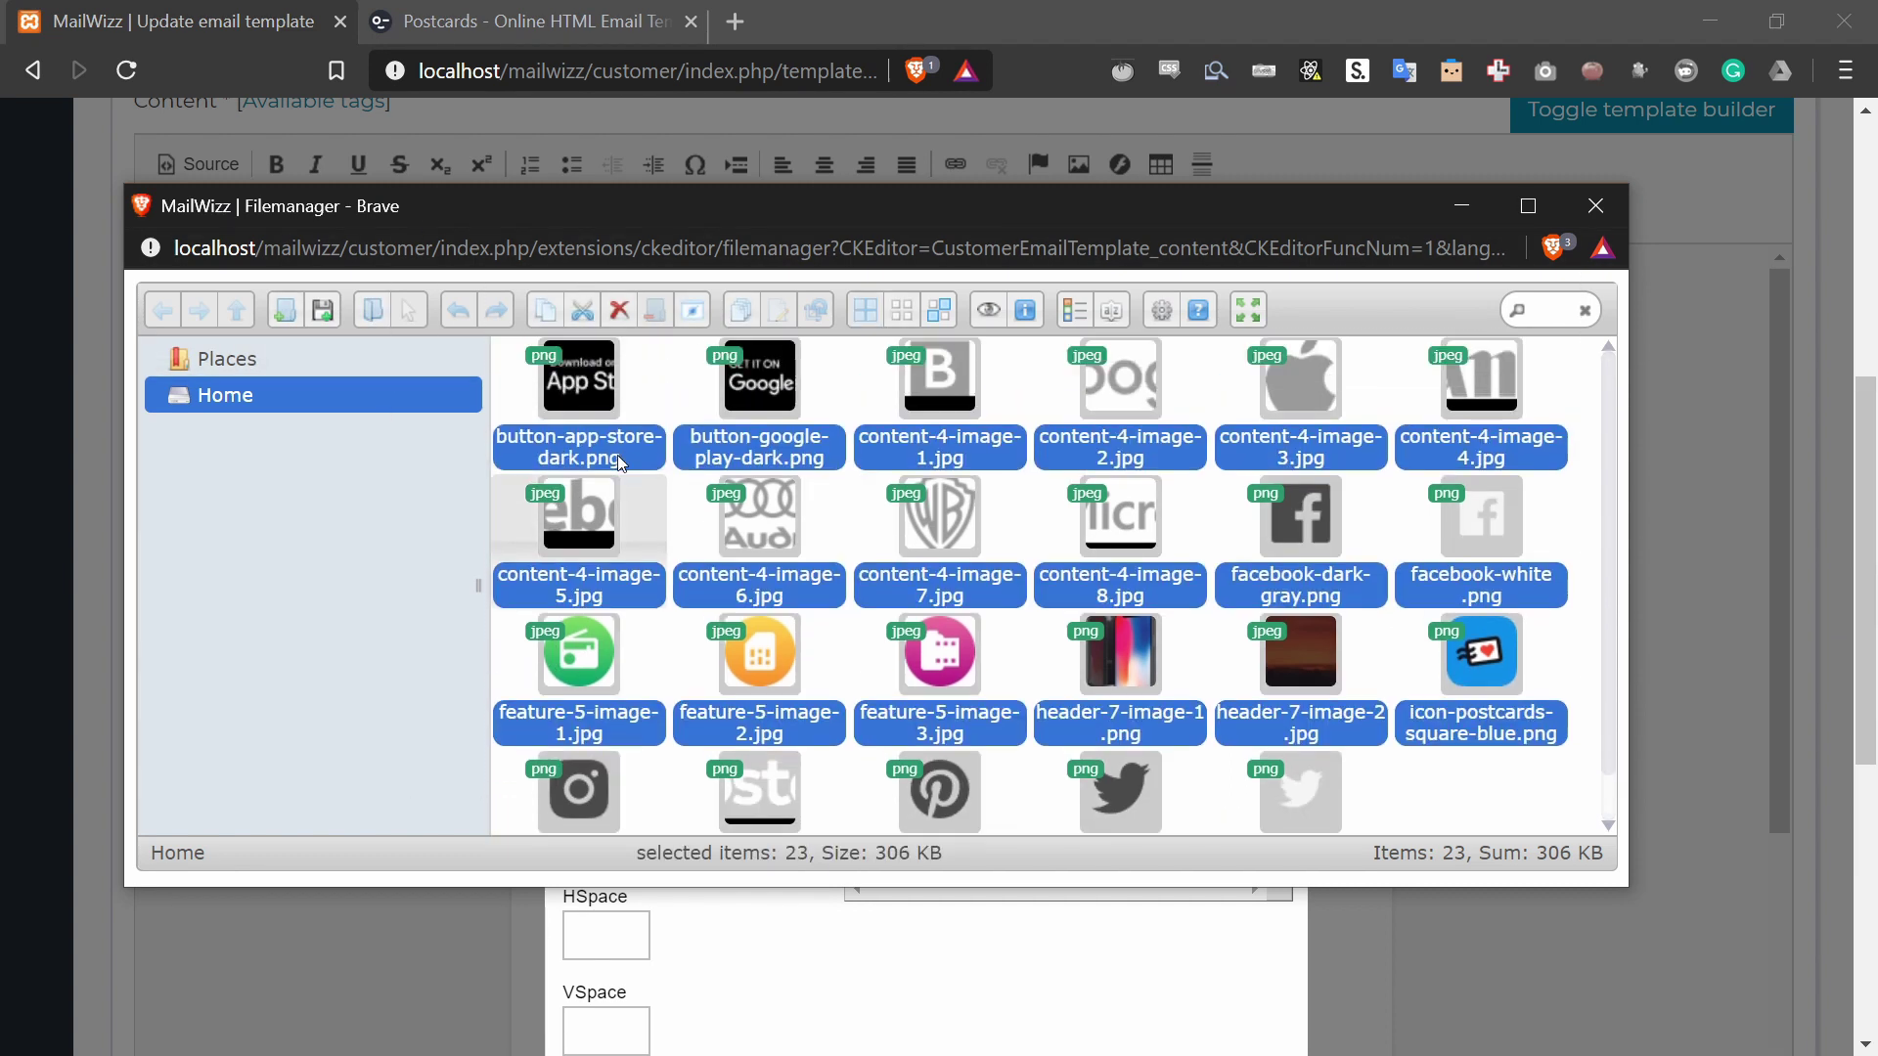
key("Delete")
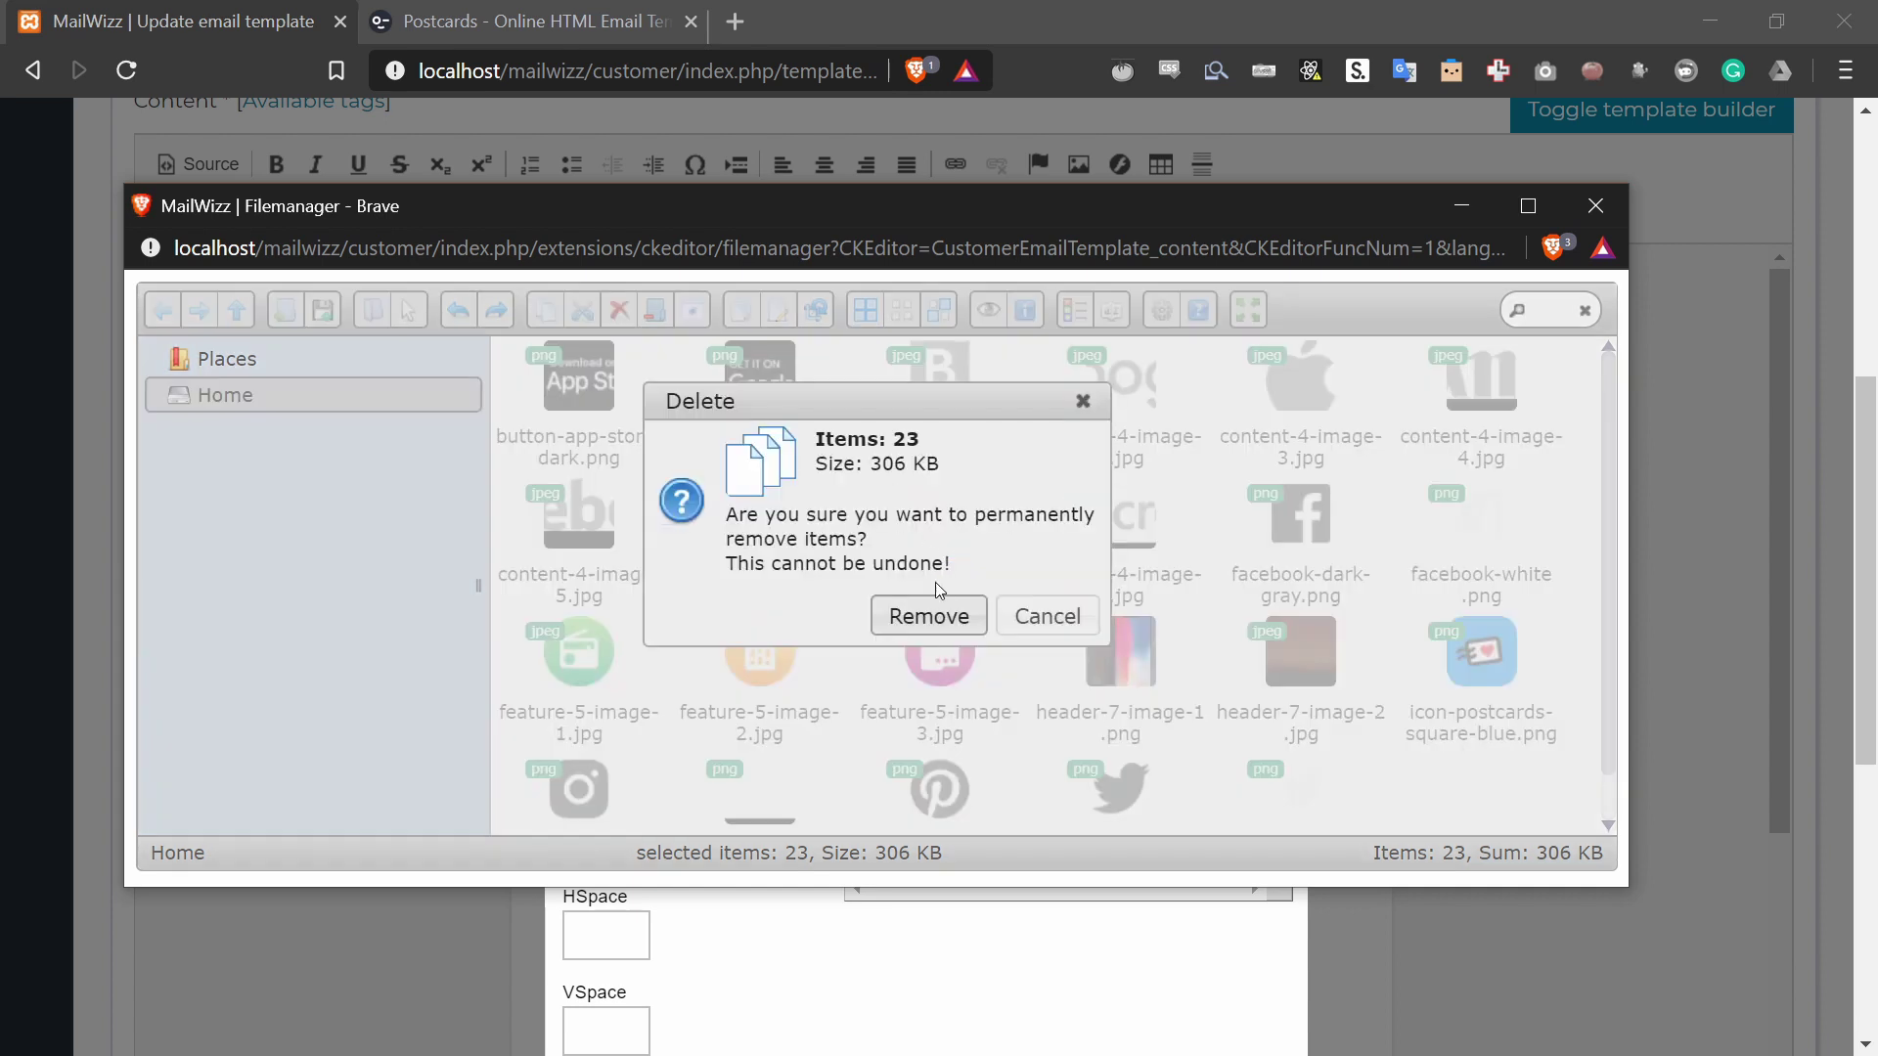
left_click(937, 614)
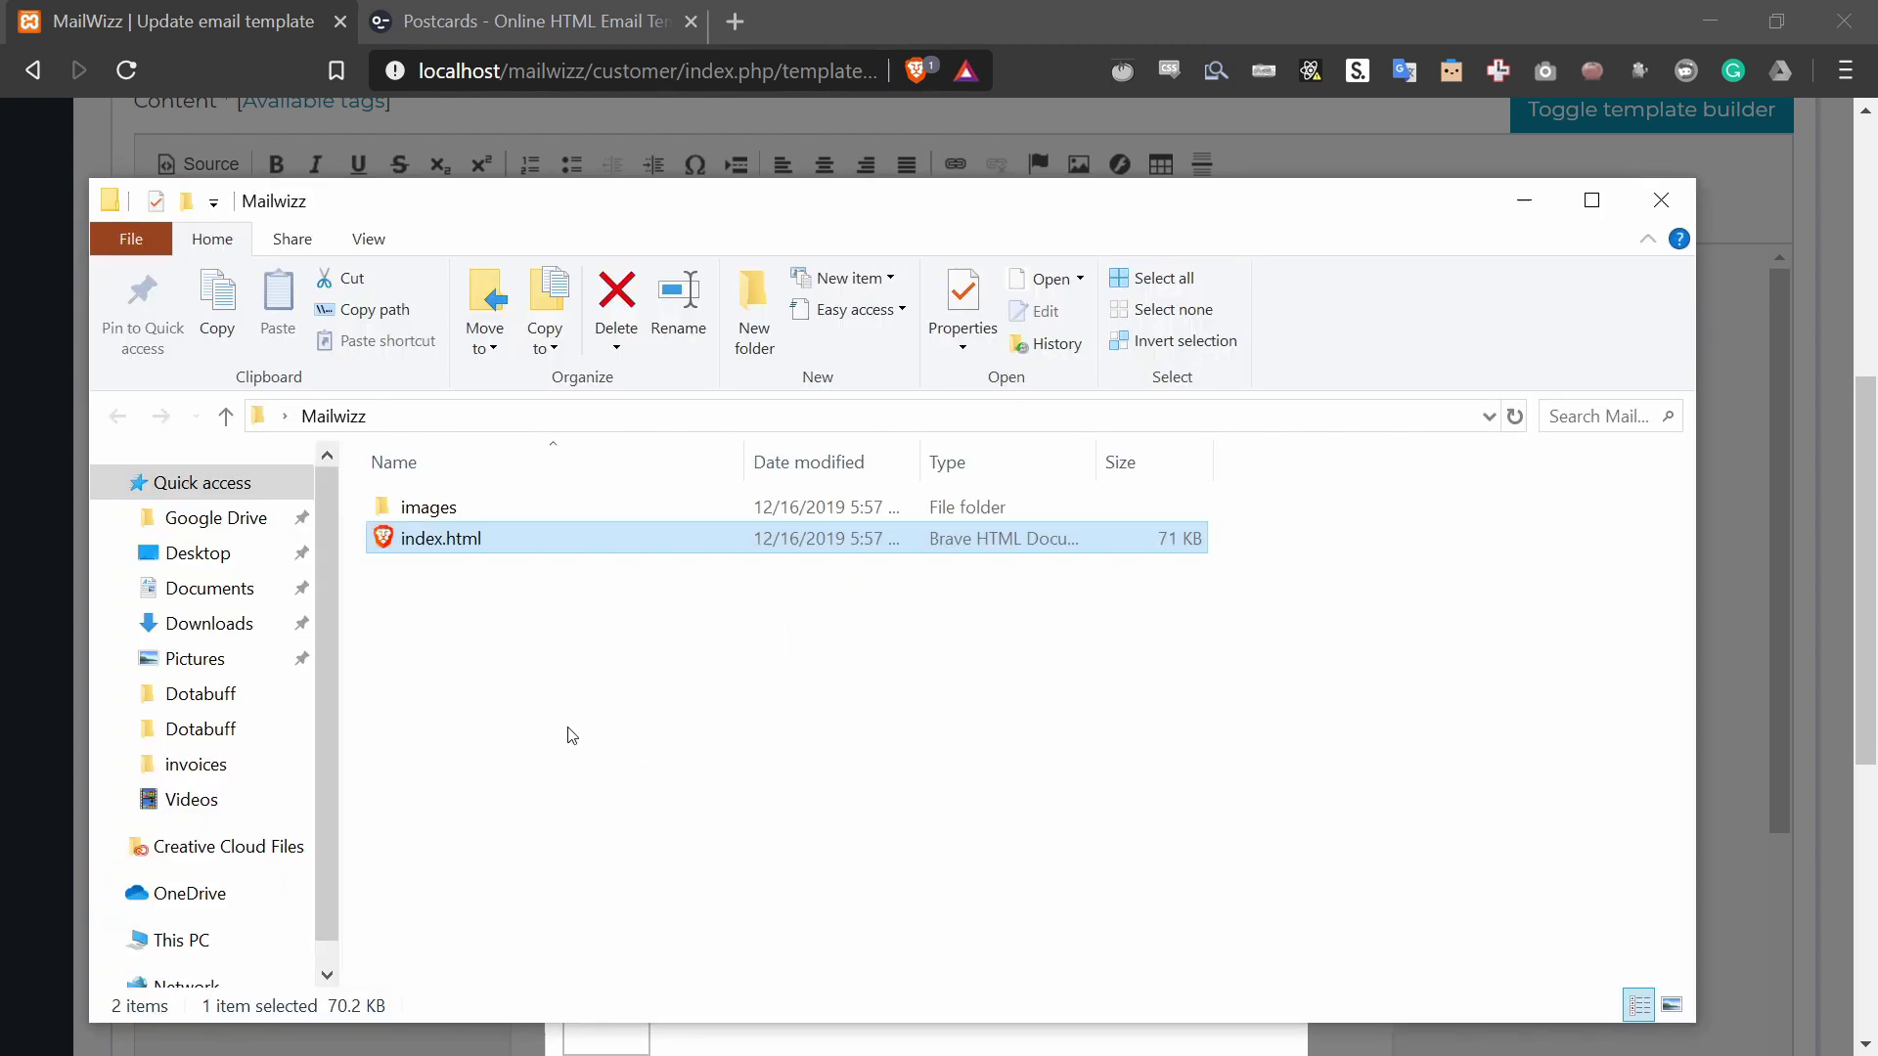
Step: Upload all the pictures from the Mailwizz images folder into the file manager's Home folder and clear the selection
left_click(572, 735)
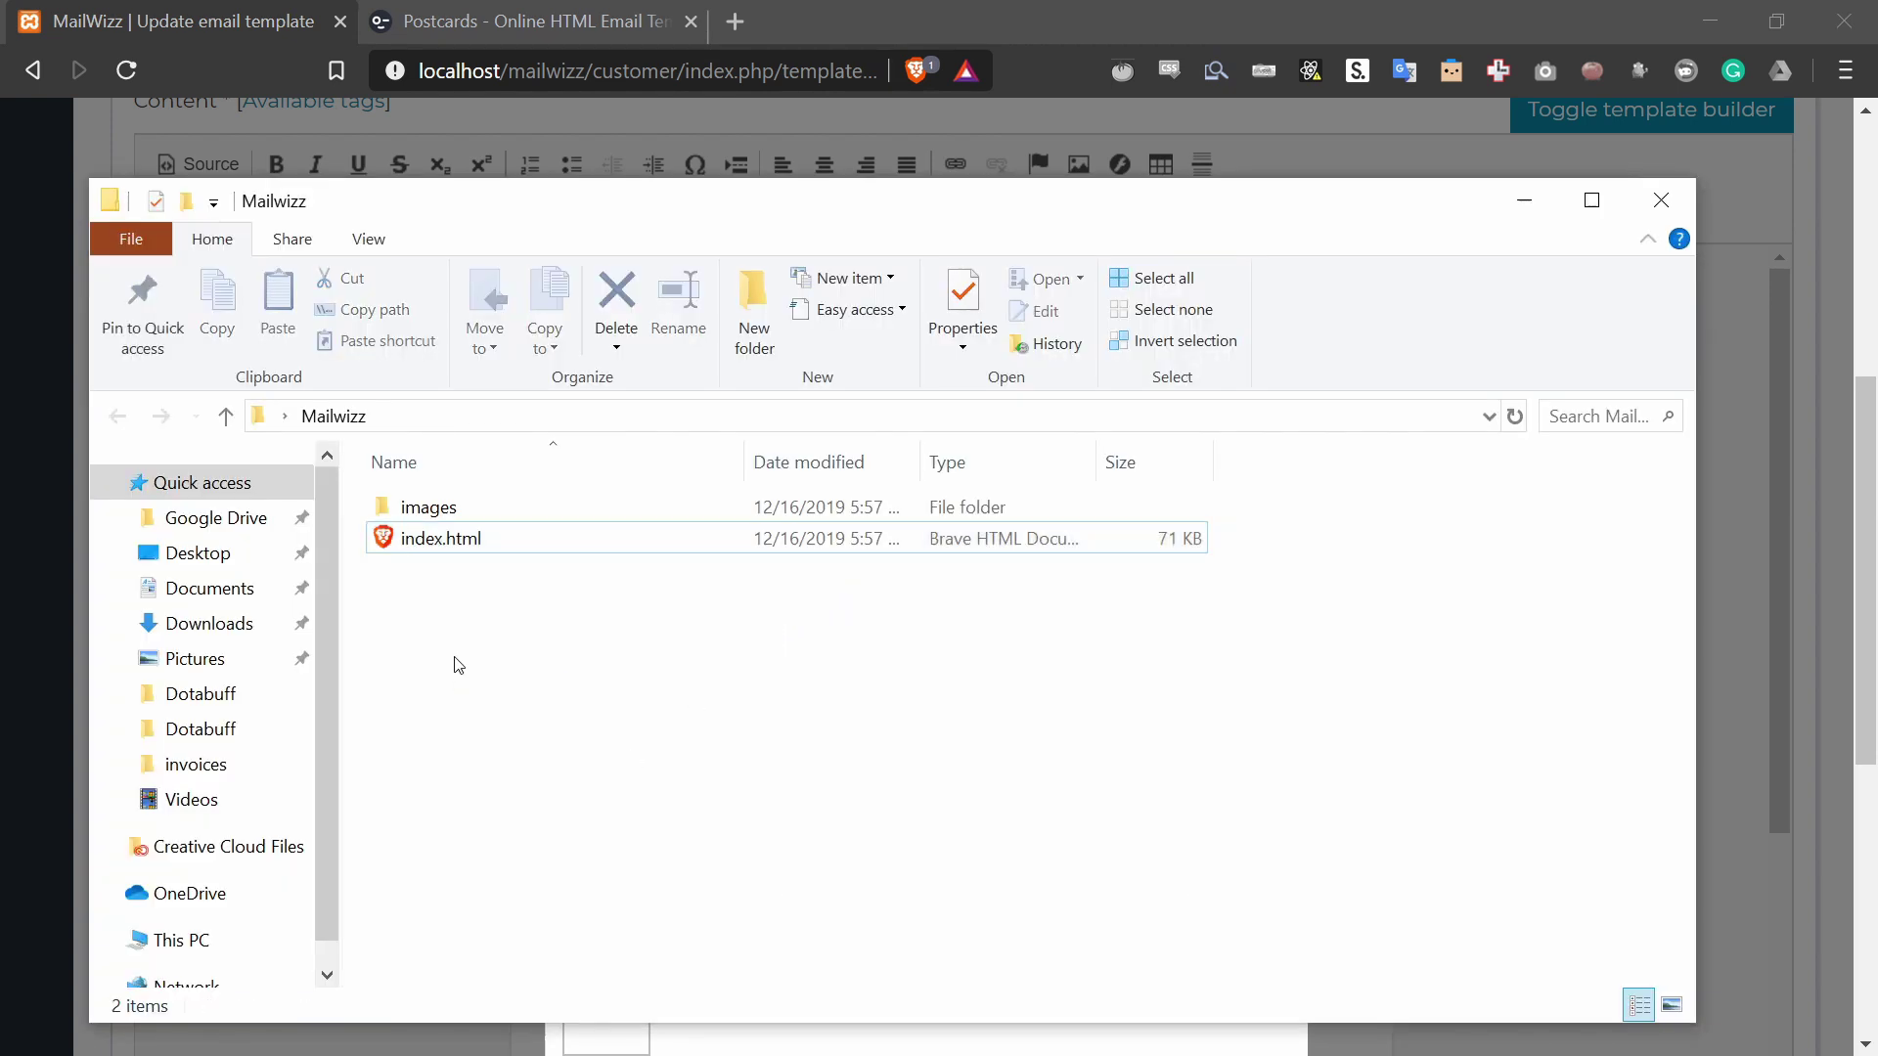
double_click(463, 516)
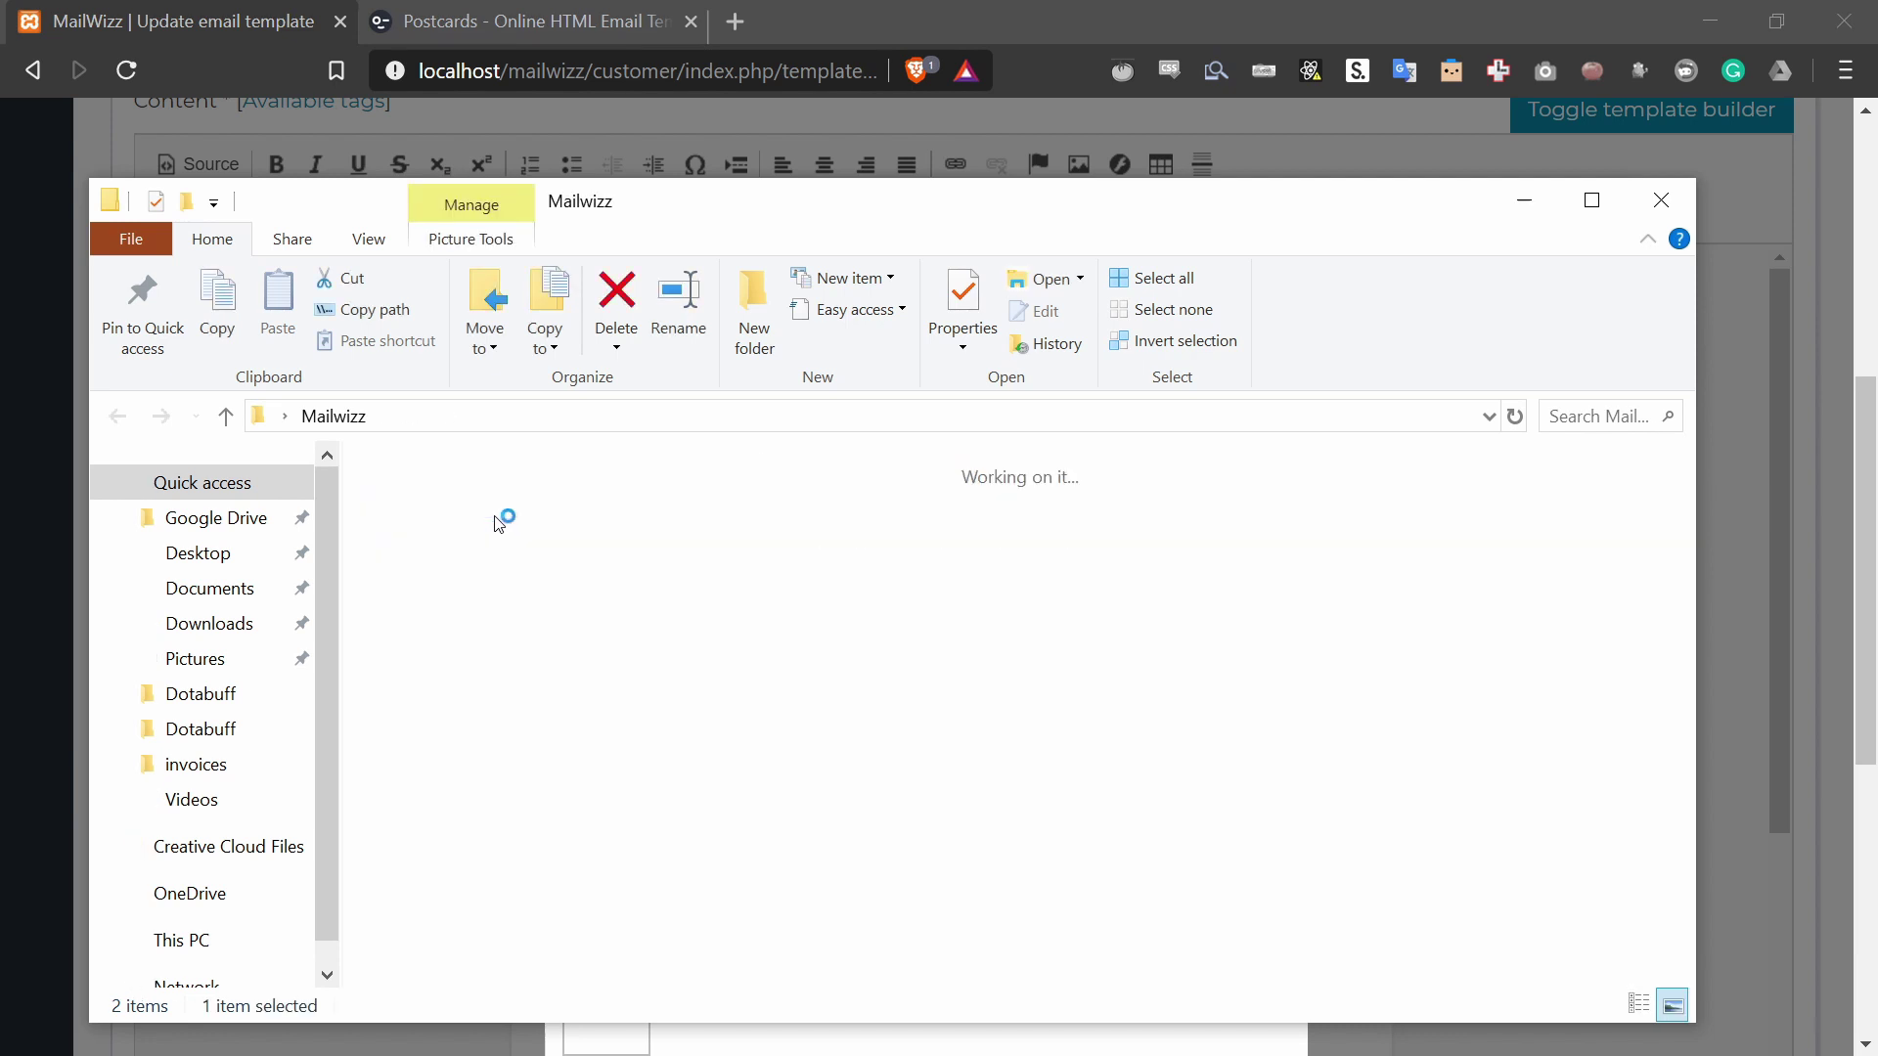
key("ctrl+a")
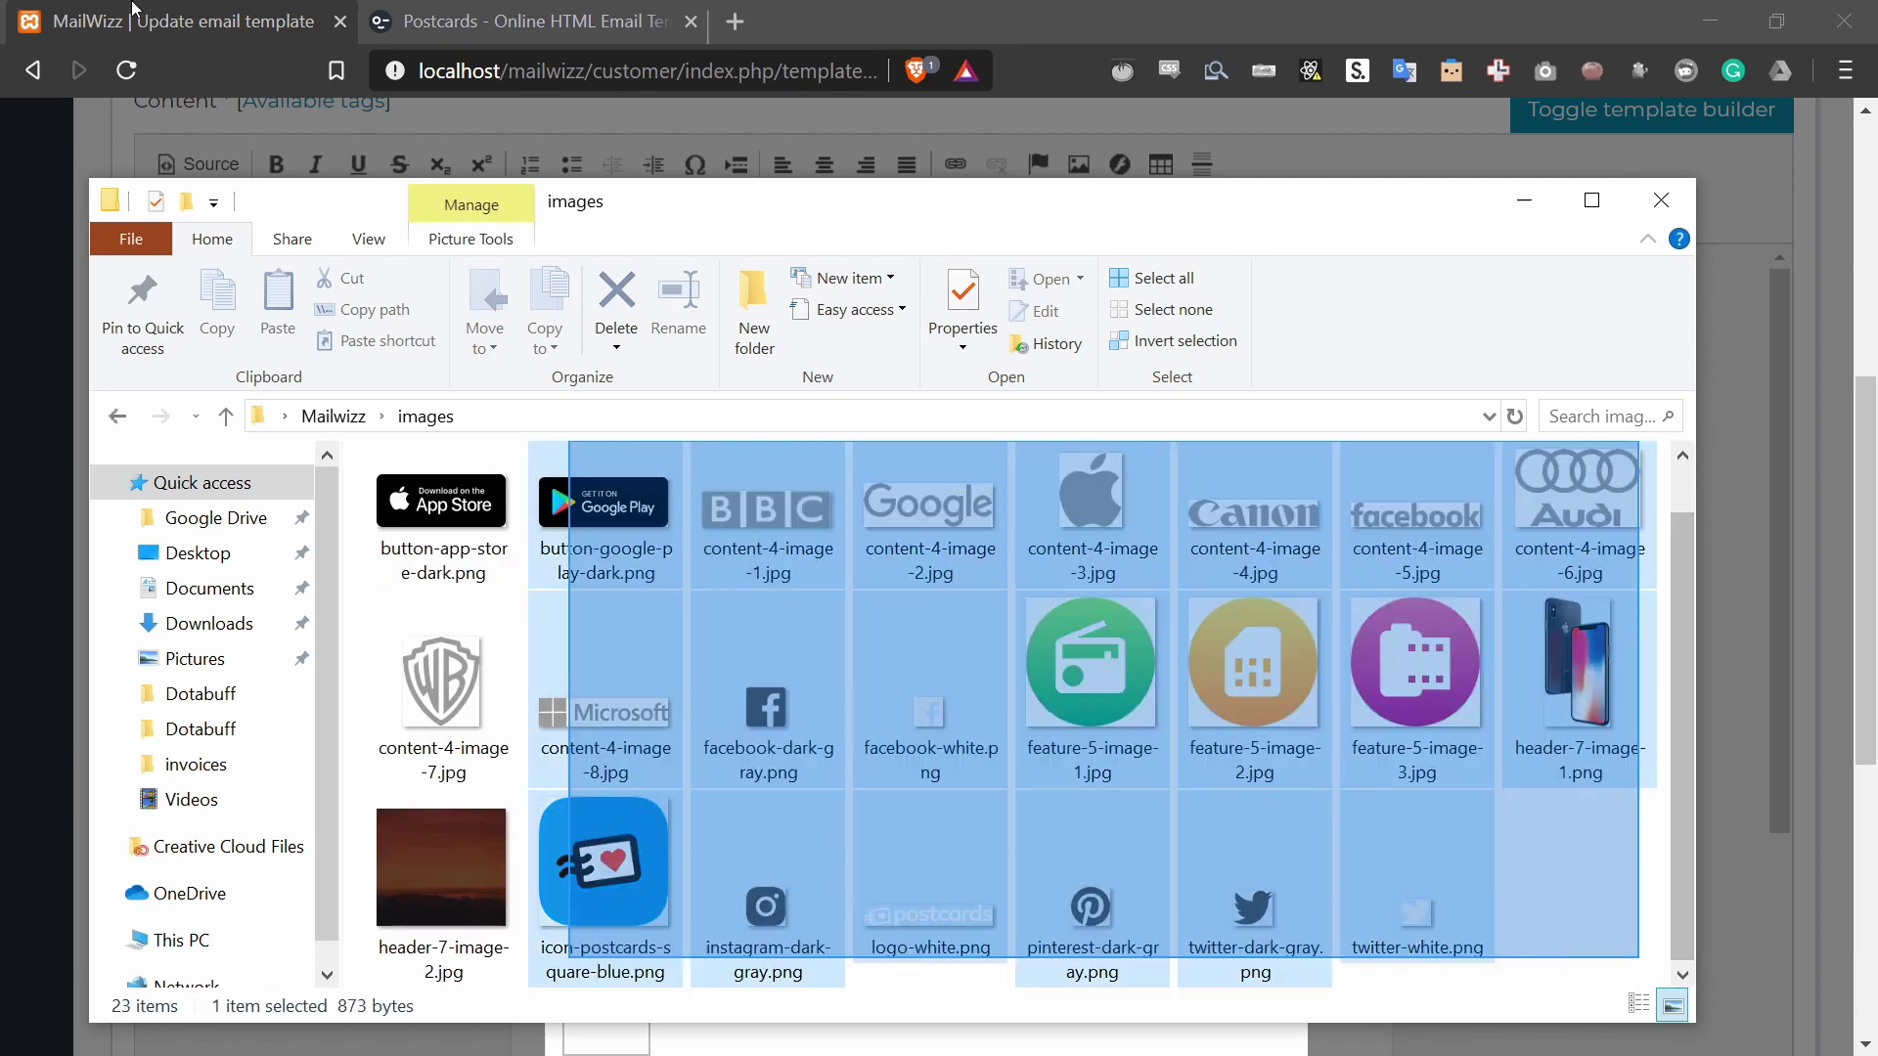
left_click_drag(604, 552, 740, 585)
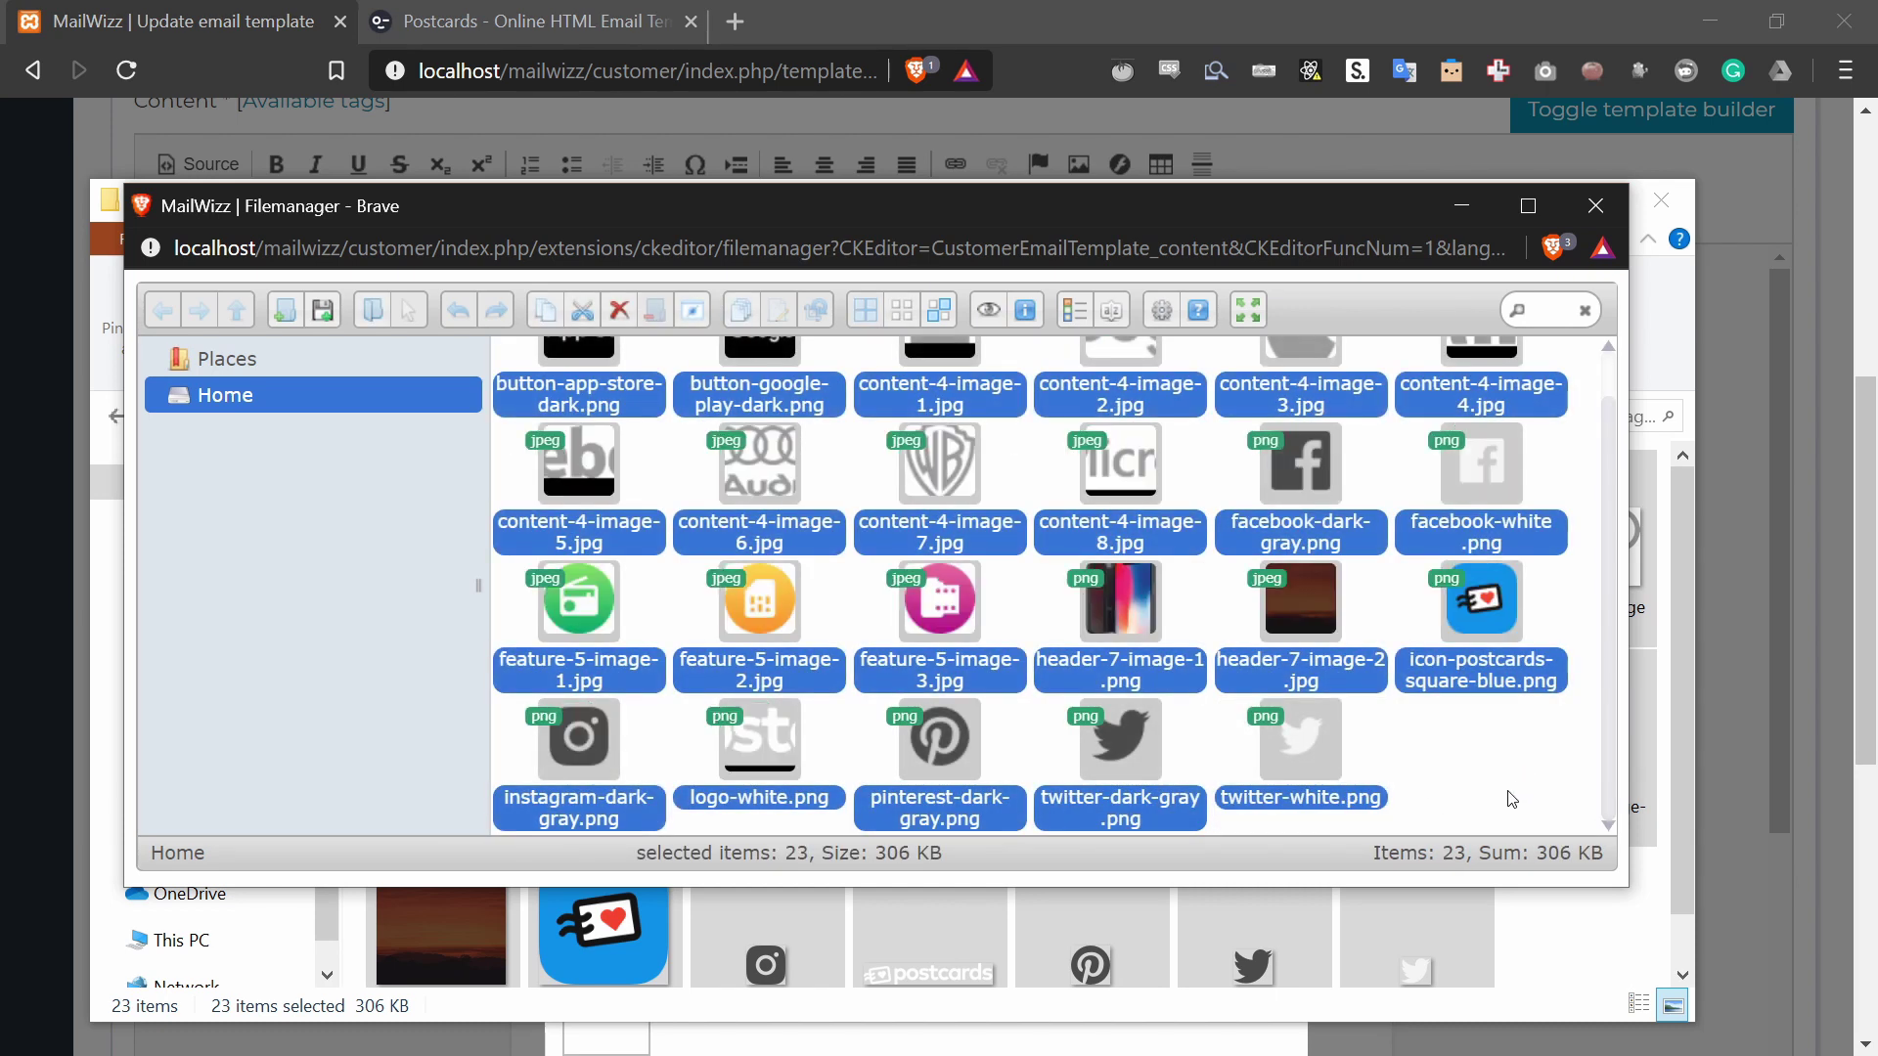
left_click(1434, 760)
scroll(1457, 753, "up", 1)
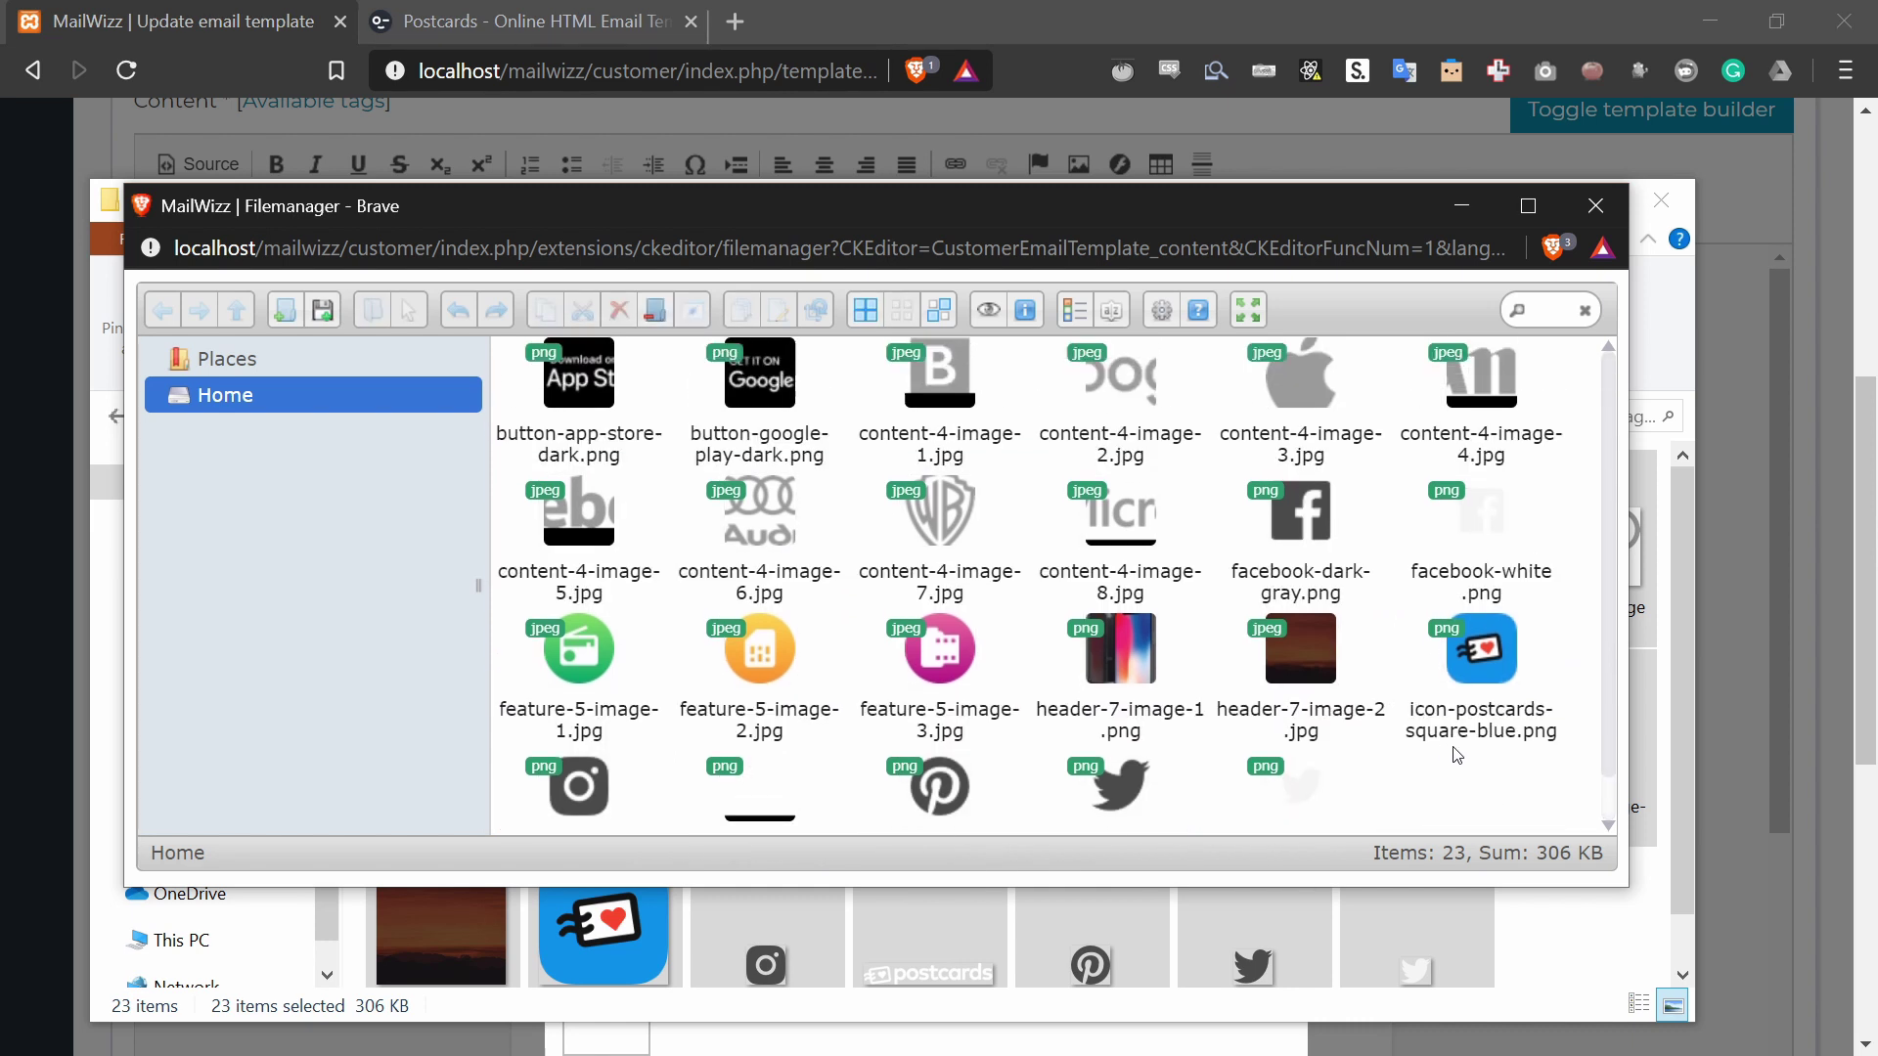
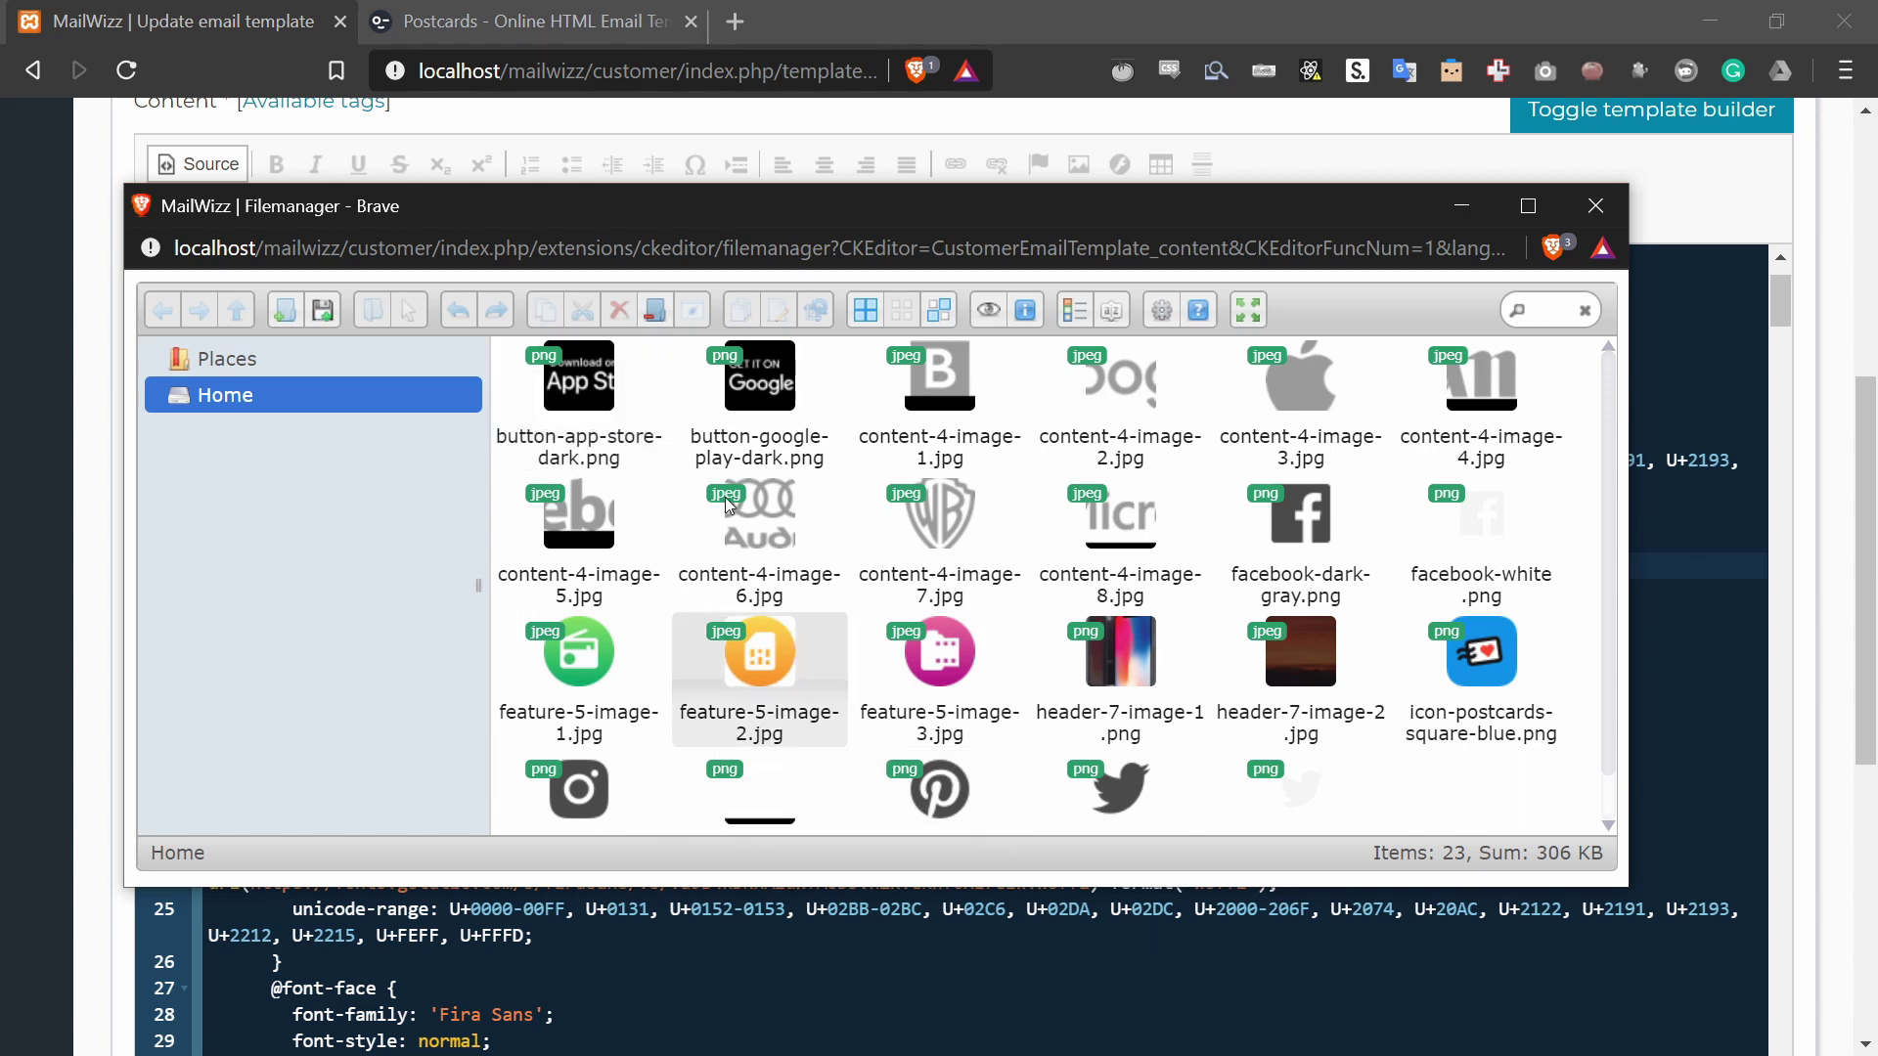
Step: Search the template's source code for "button-app-store-dark" to locate the App Store button's image tag
double_click(940, 657)
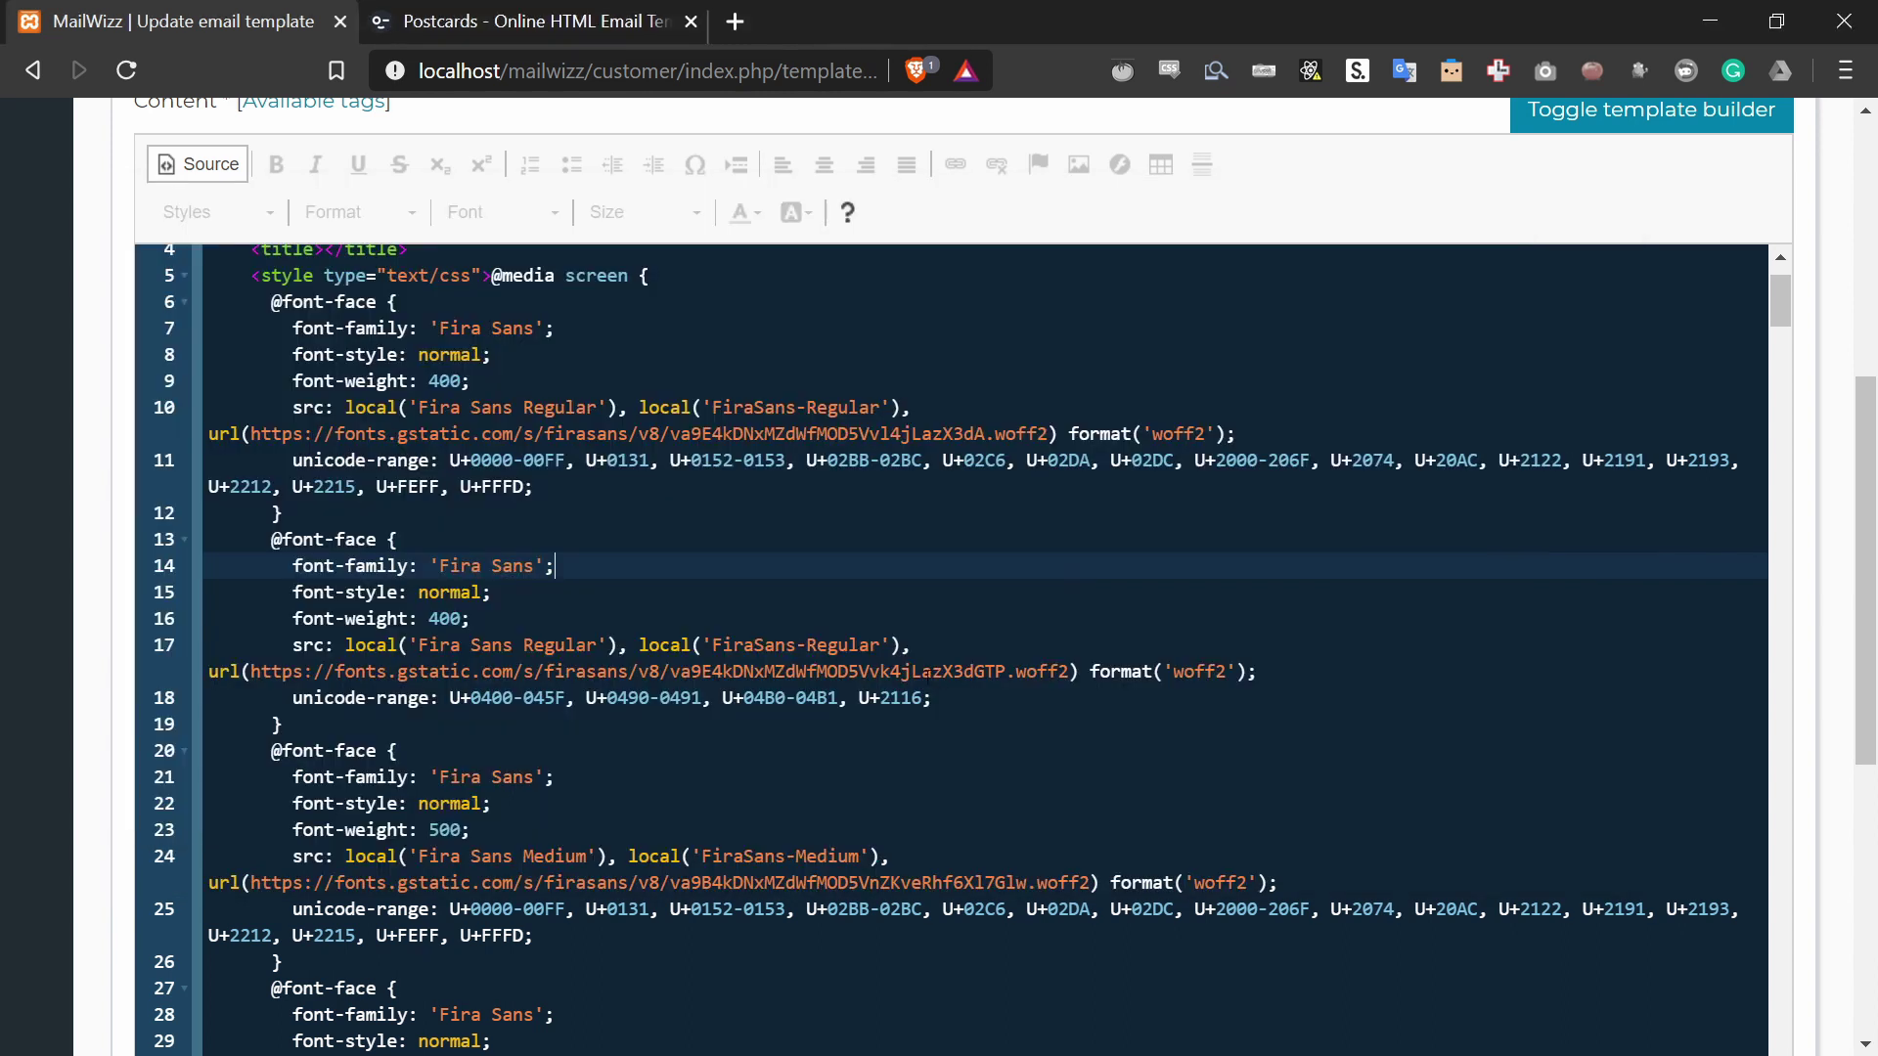
scroll(870, 565, "up", 2)
key("ctrl+f")
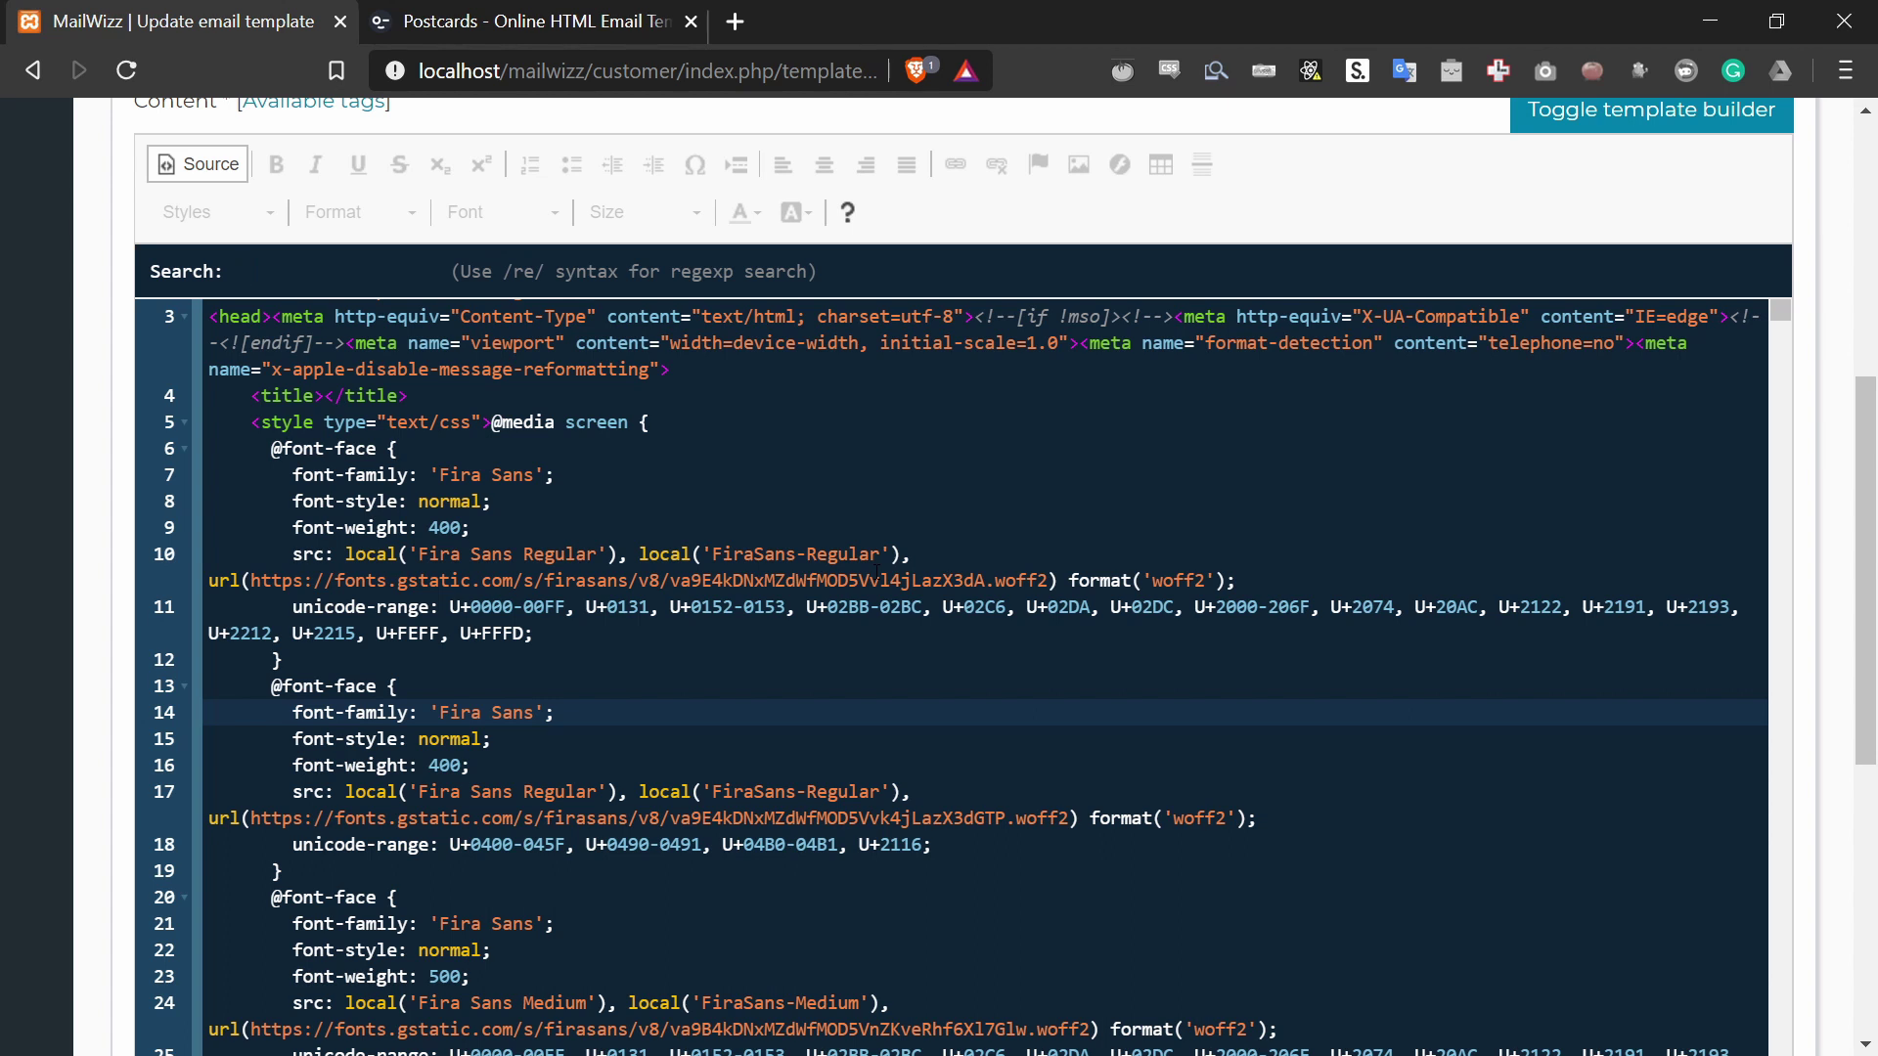
key("Escape")
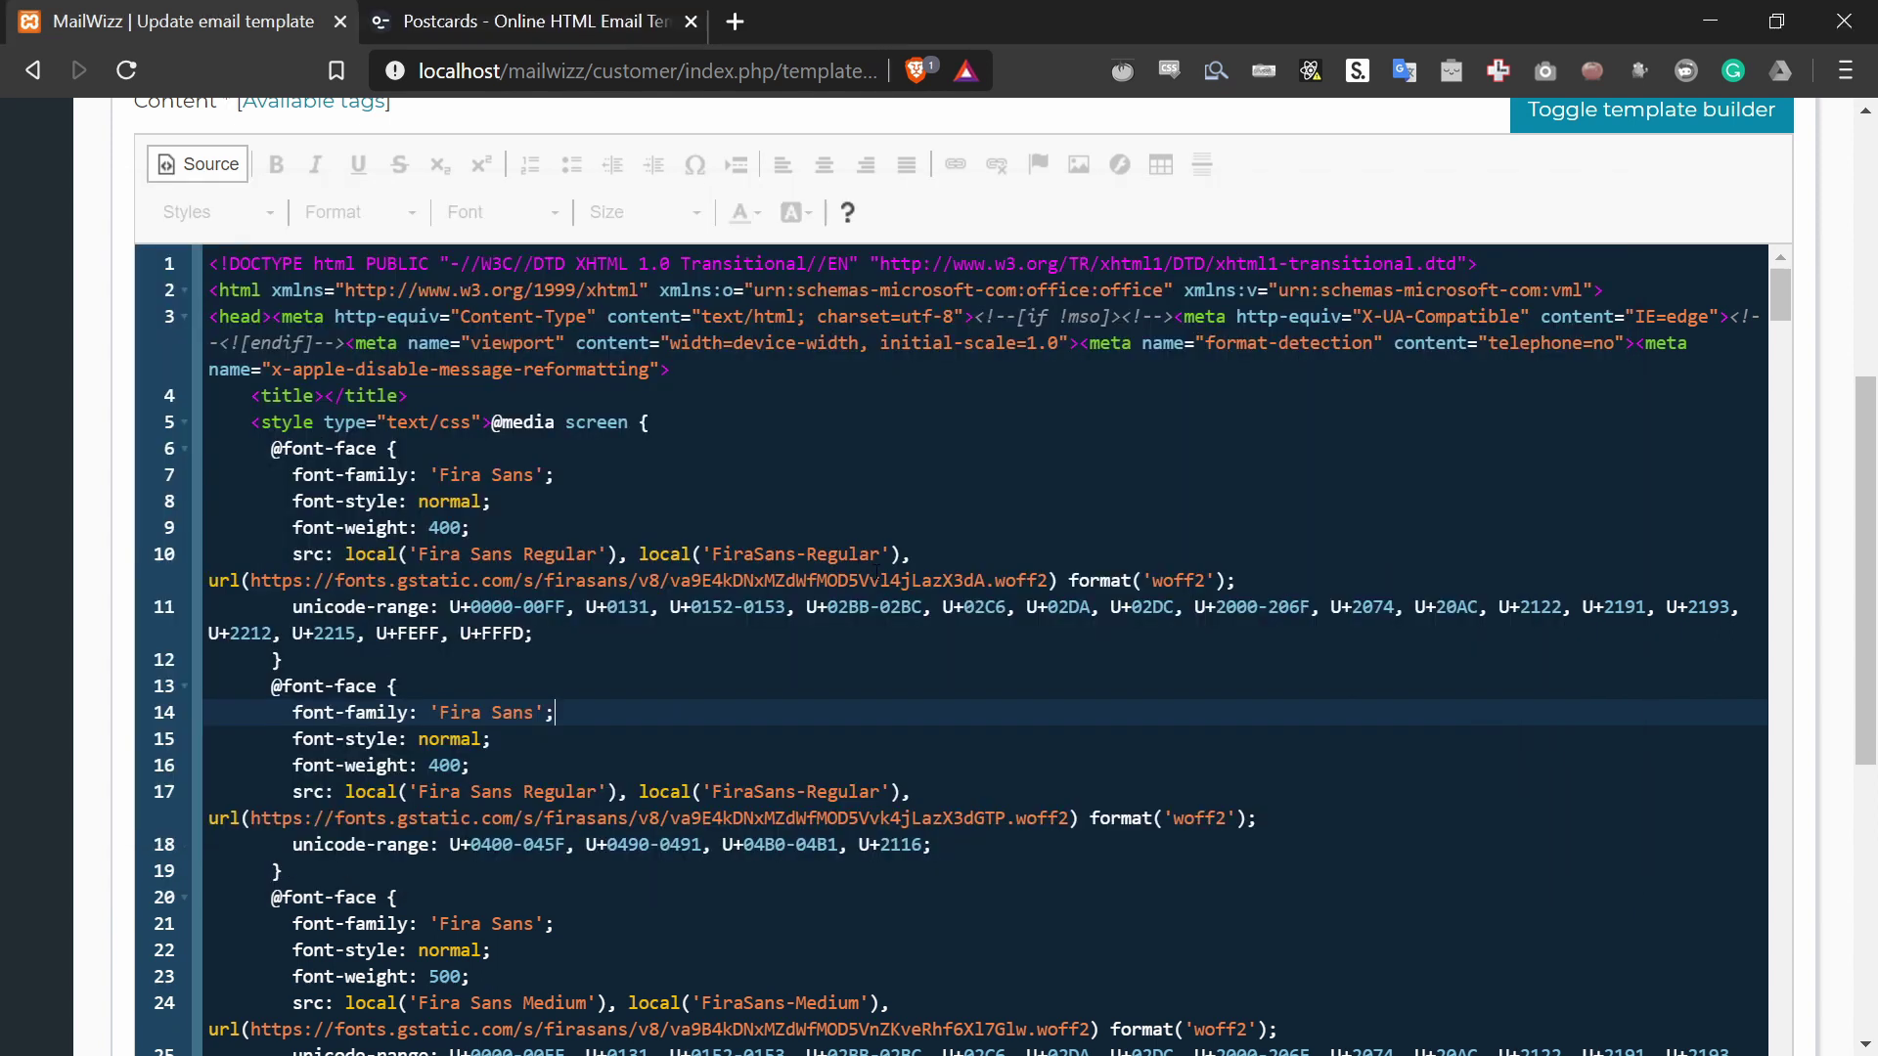
key("ctrl+f")
type("bu")
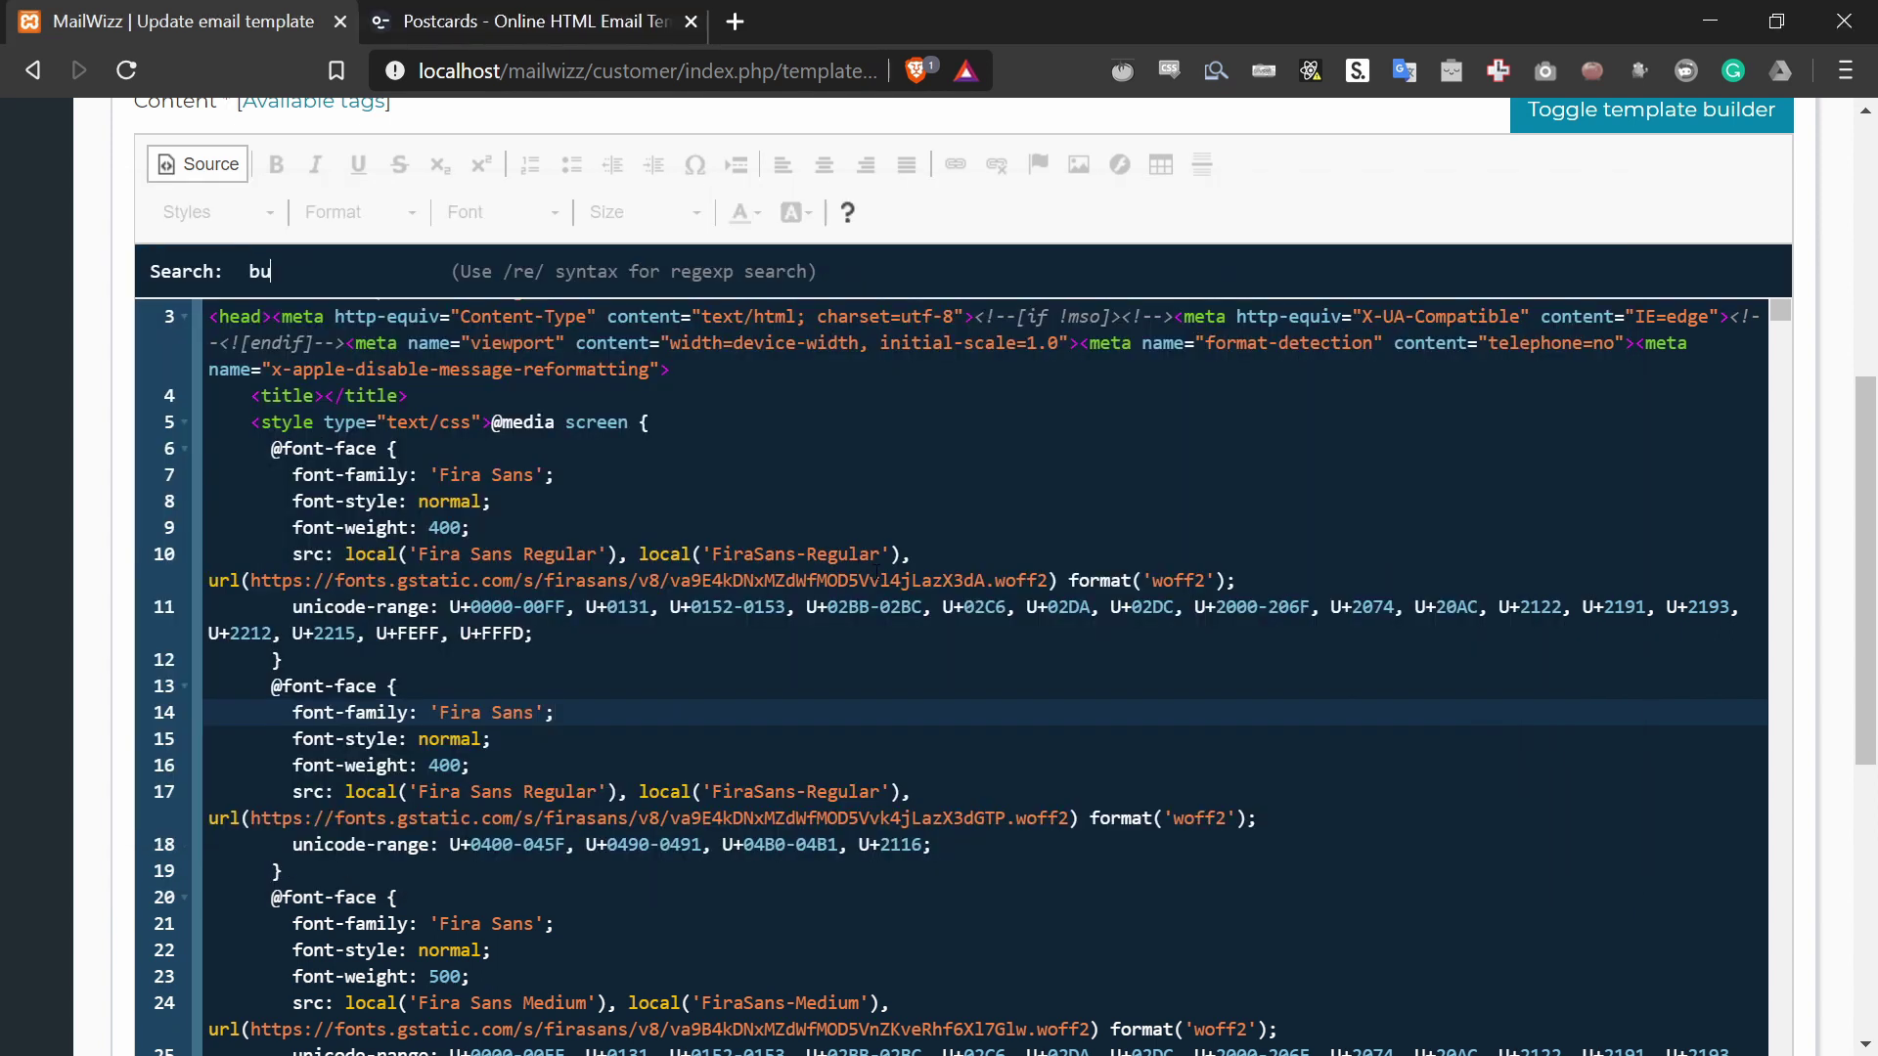
type("tton-app-store-dark")
key("Return")
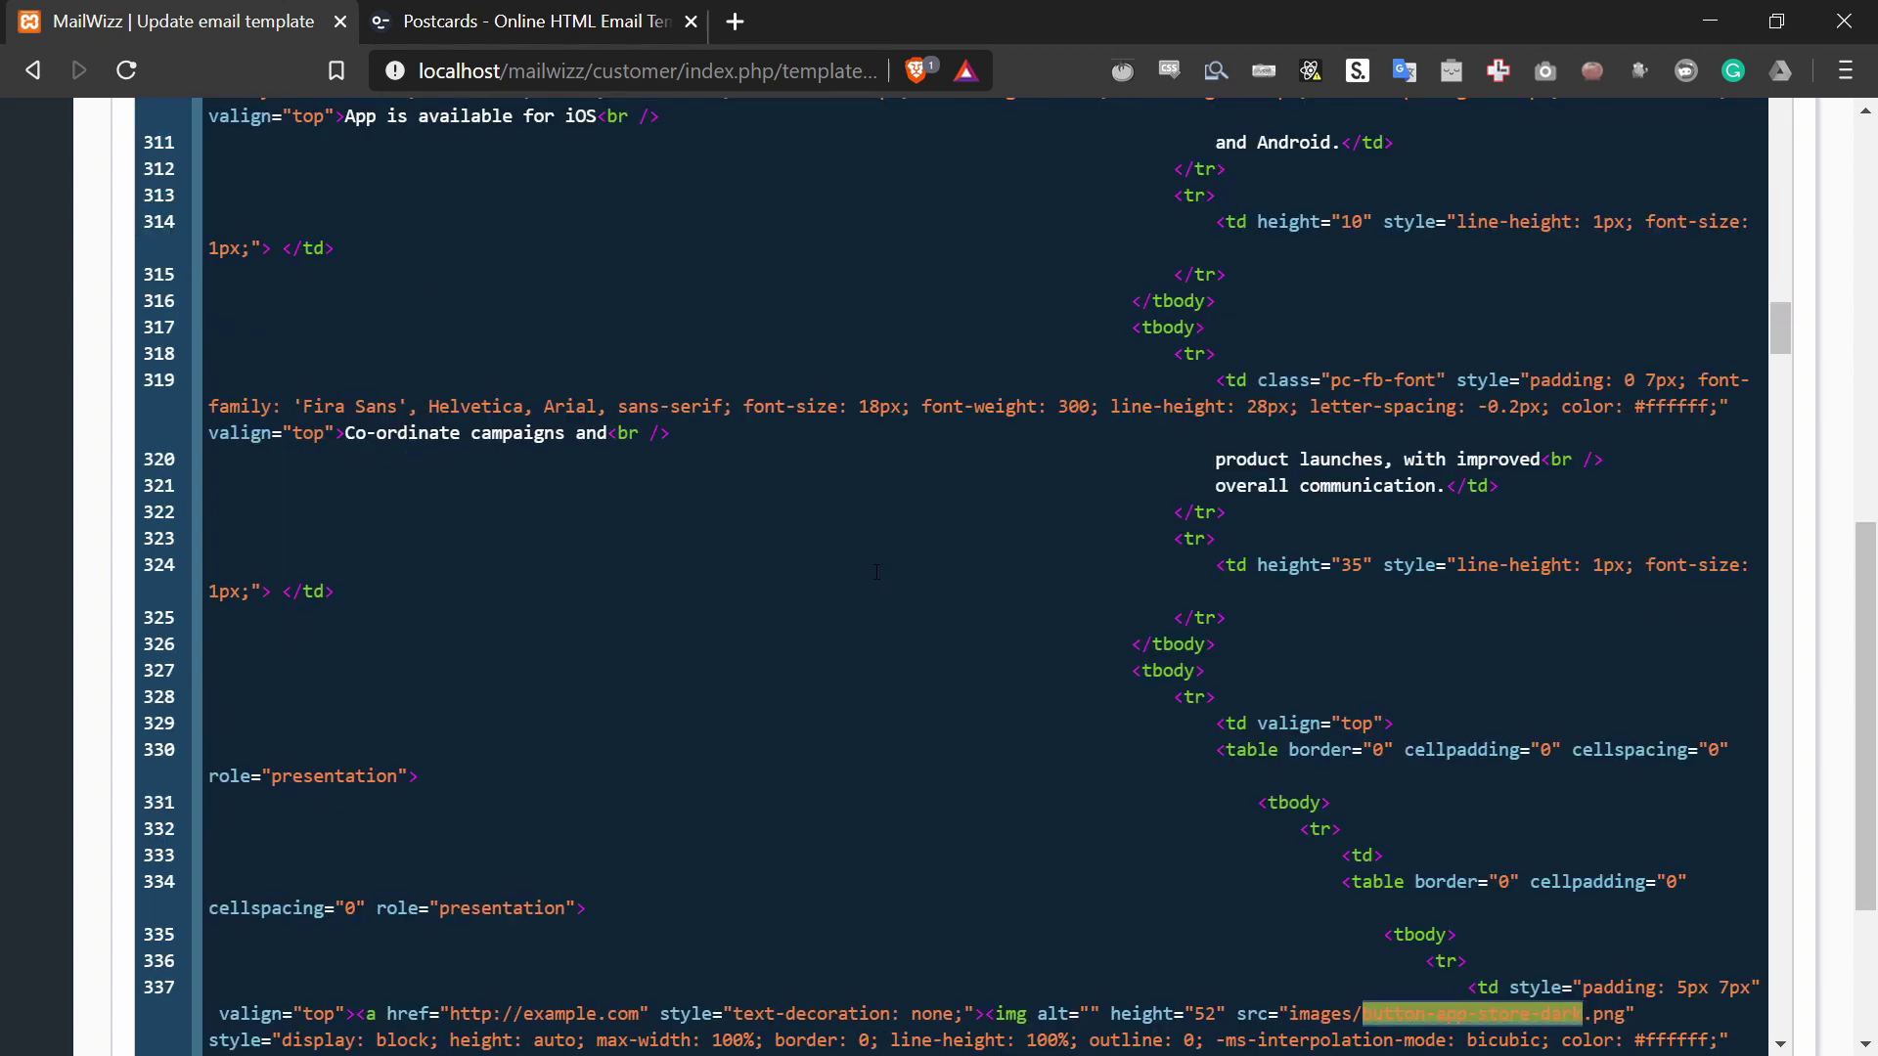
scroll(887, 549, "down", 2)
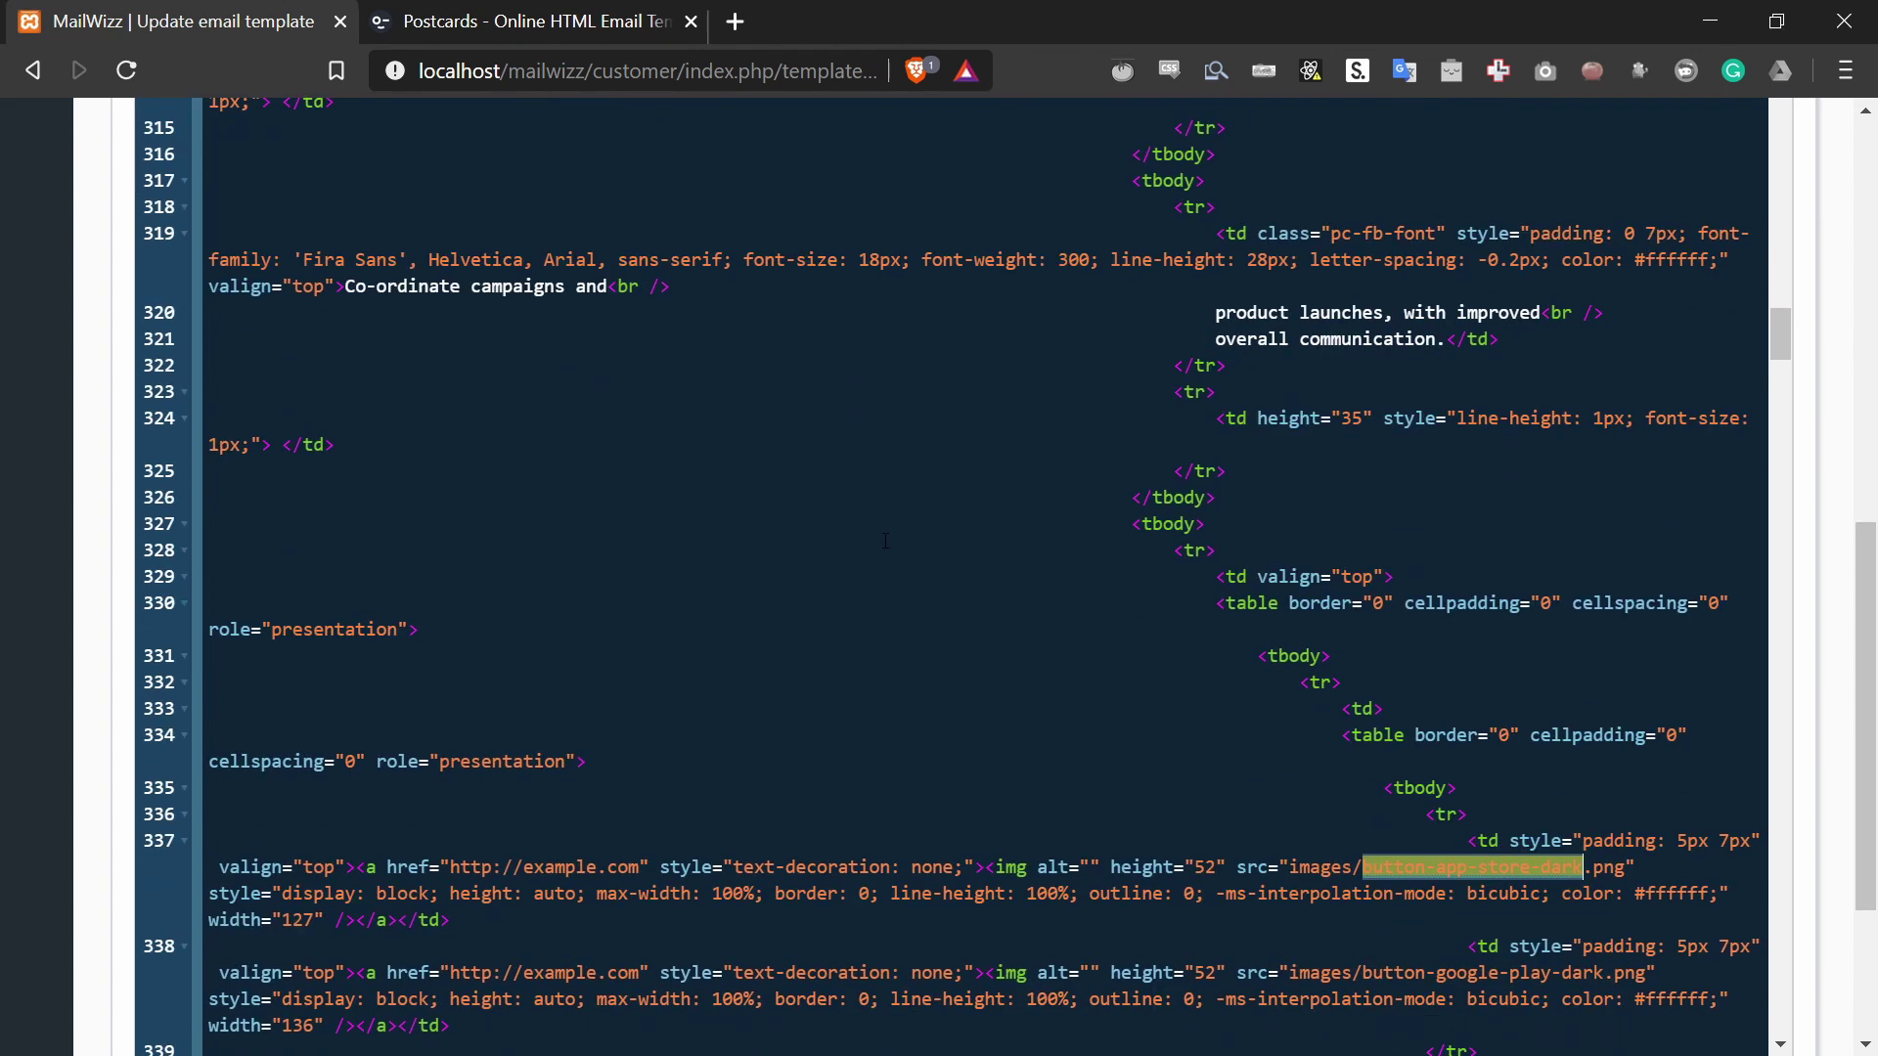
scroll(885, 541, "down", 2)
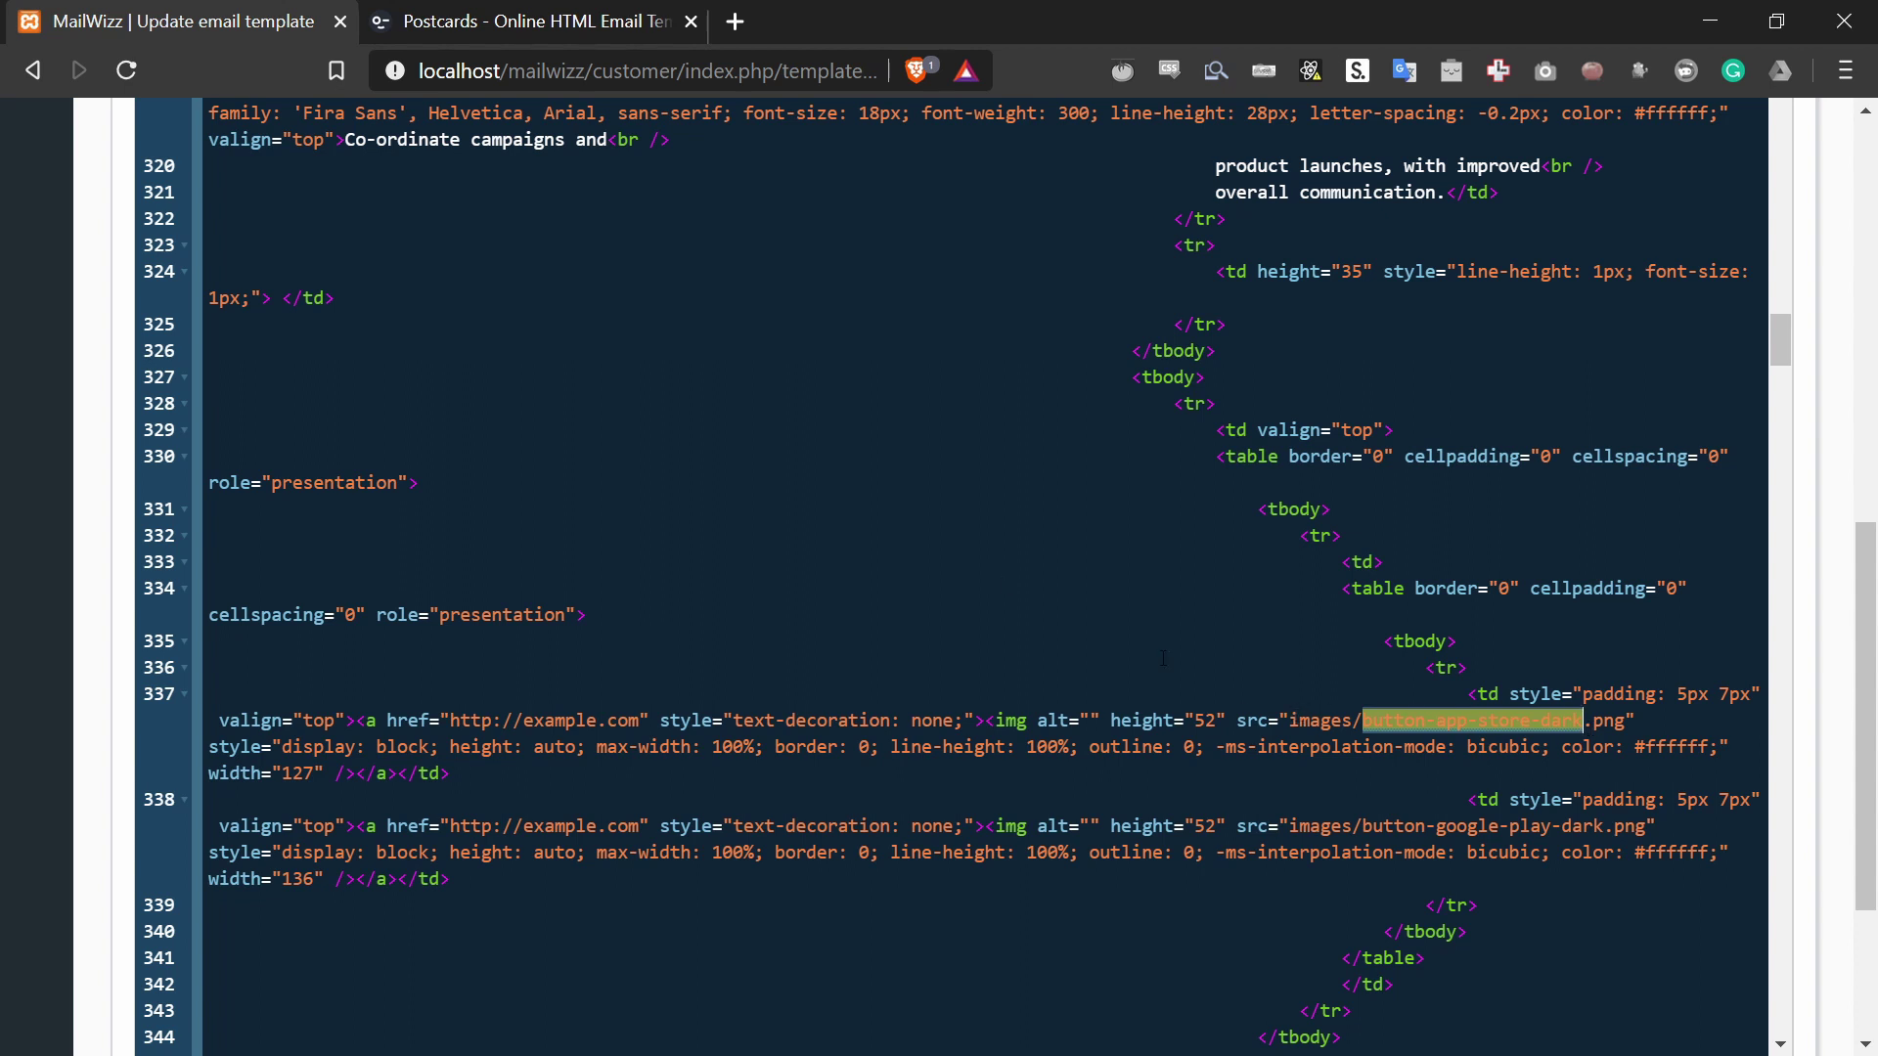
Step: Copy the link address of button-app-store-dark.png from its file info in the file manager and close the info
key("Print")
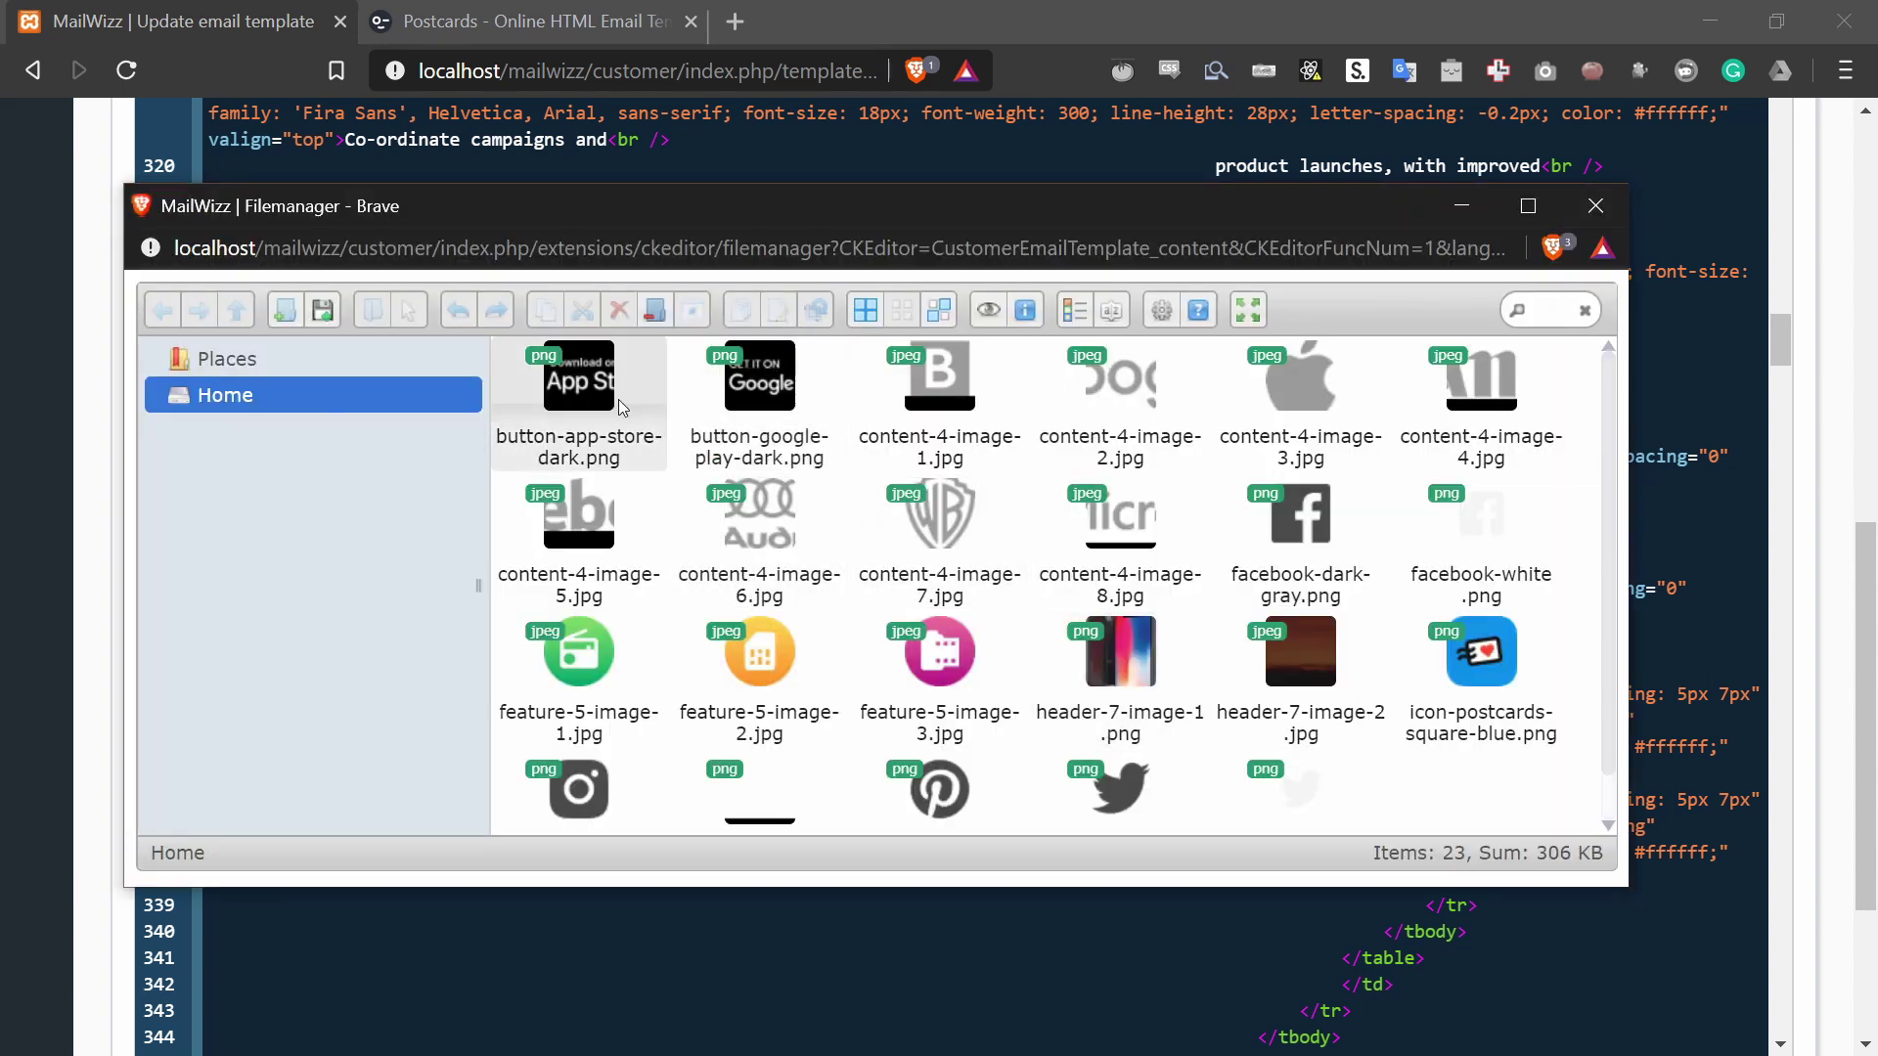
left_click(622, 407)
right_click(579, 391)
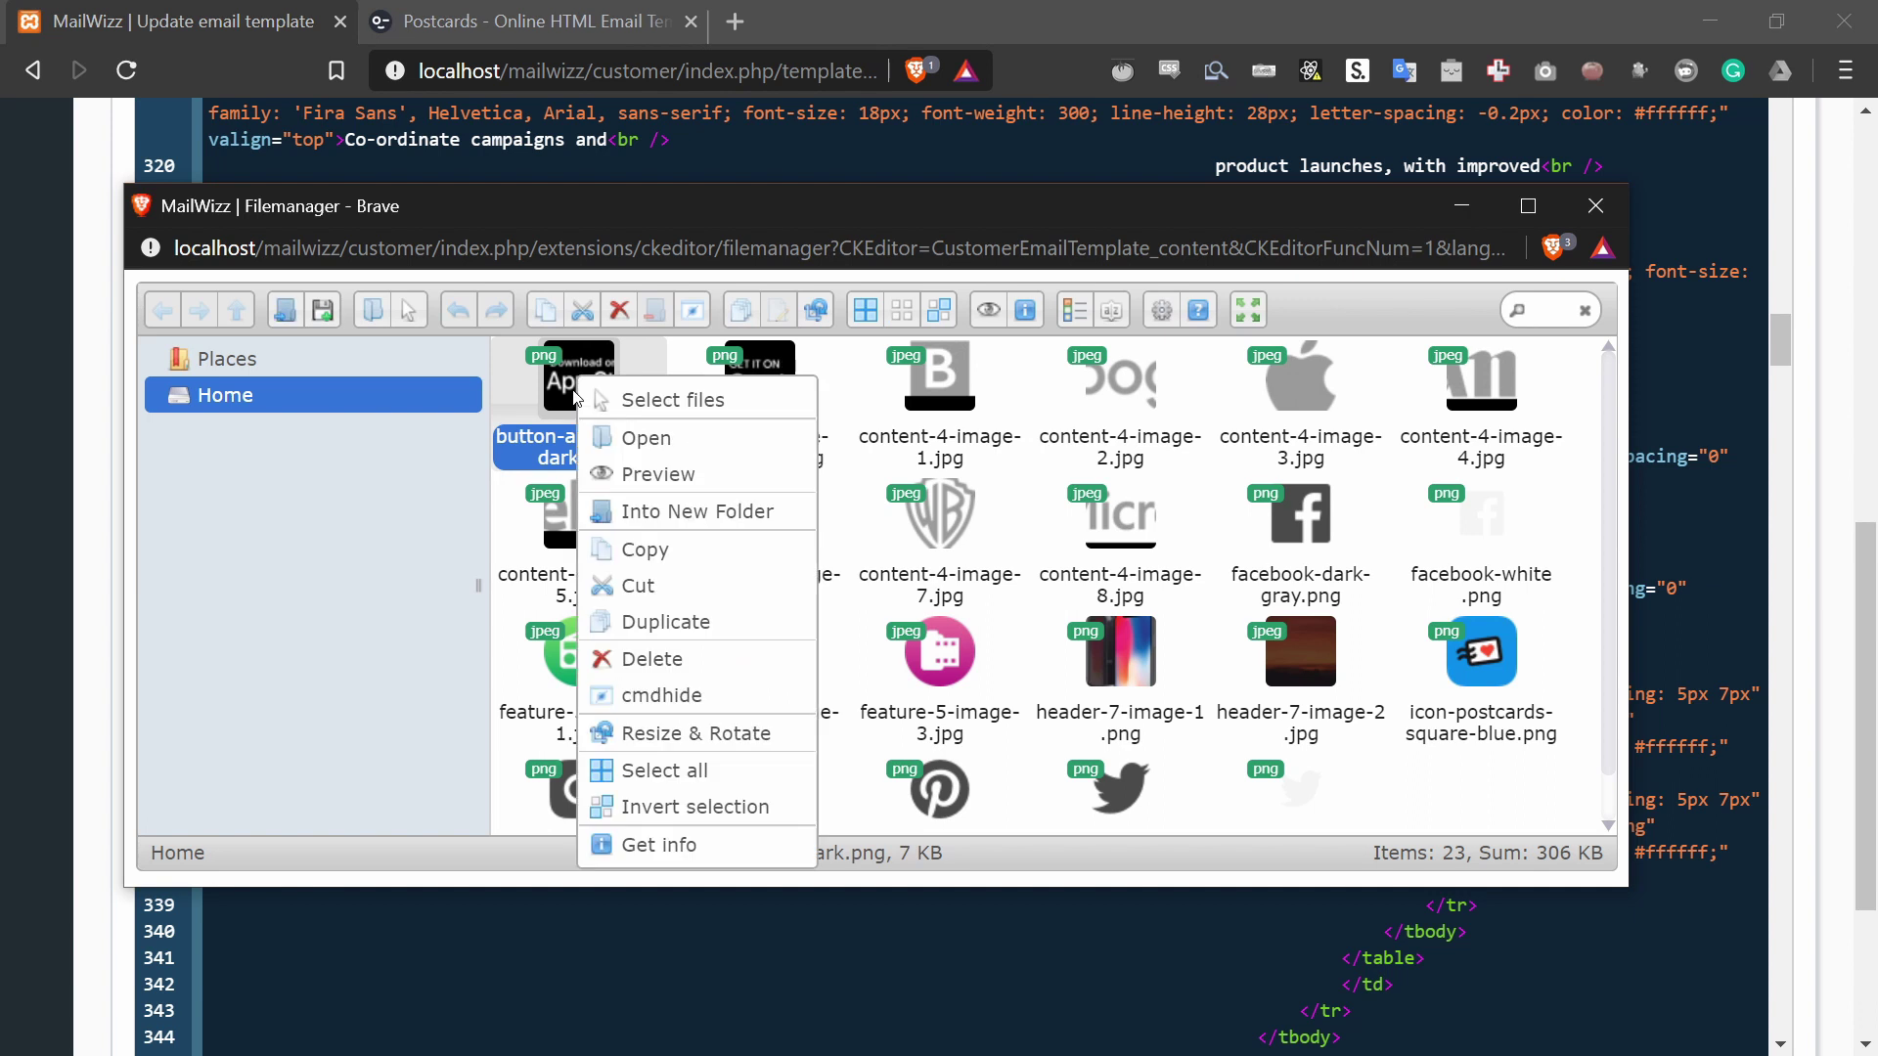
left_click(736, 848)
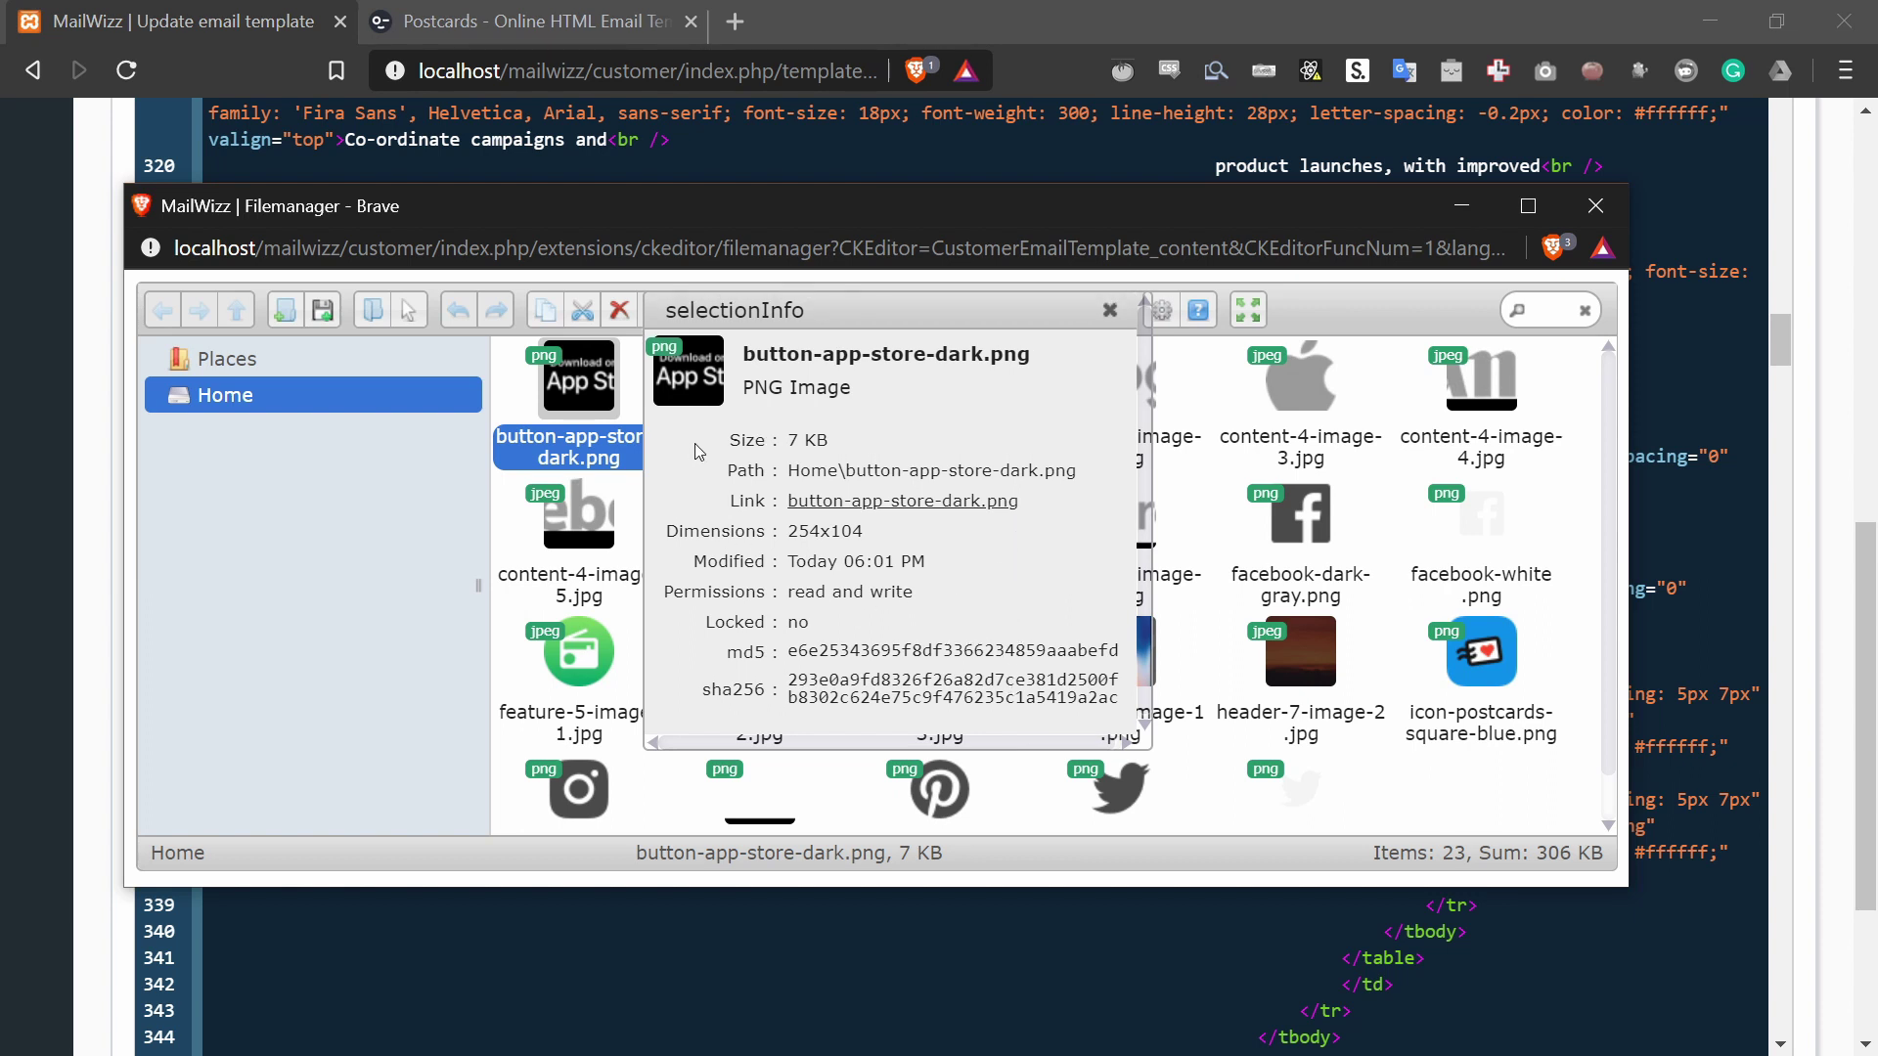
left_click_drag(728, 499, 1066, 518)
left_click(1039, 551)
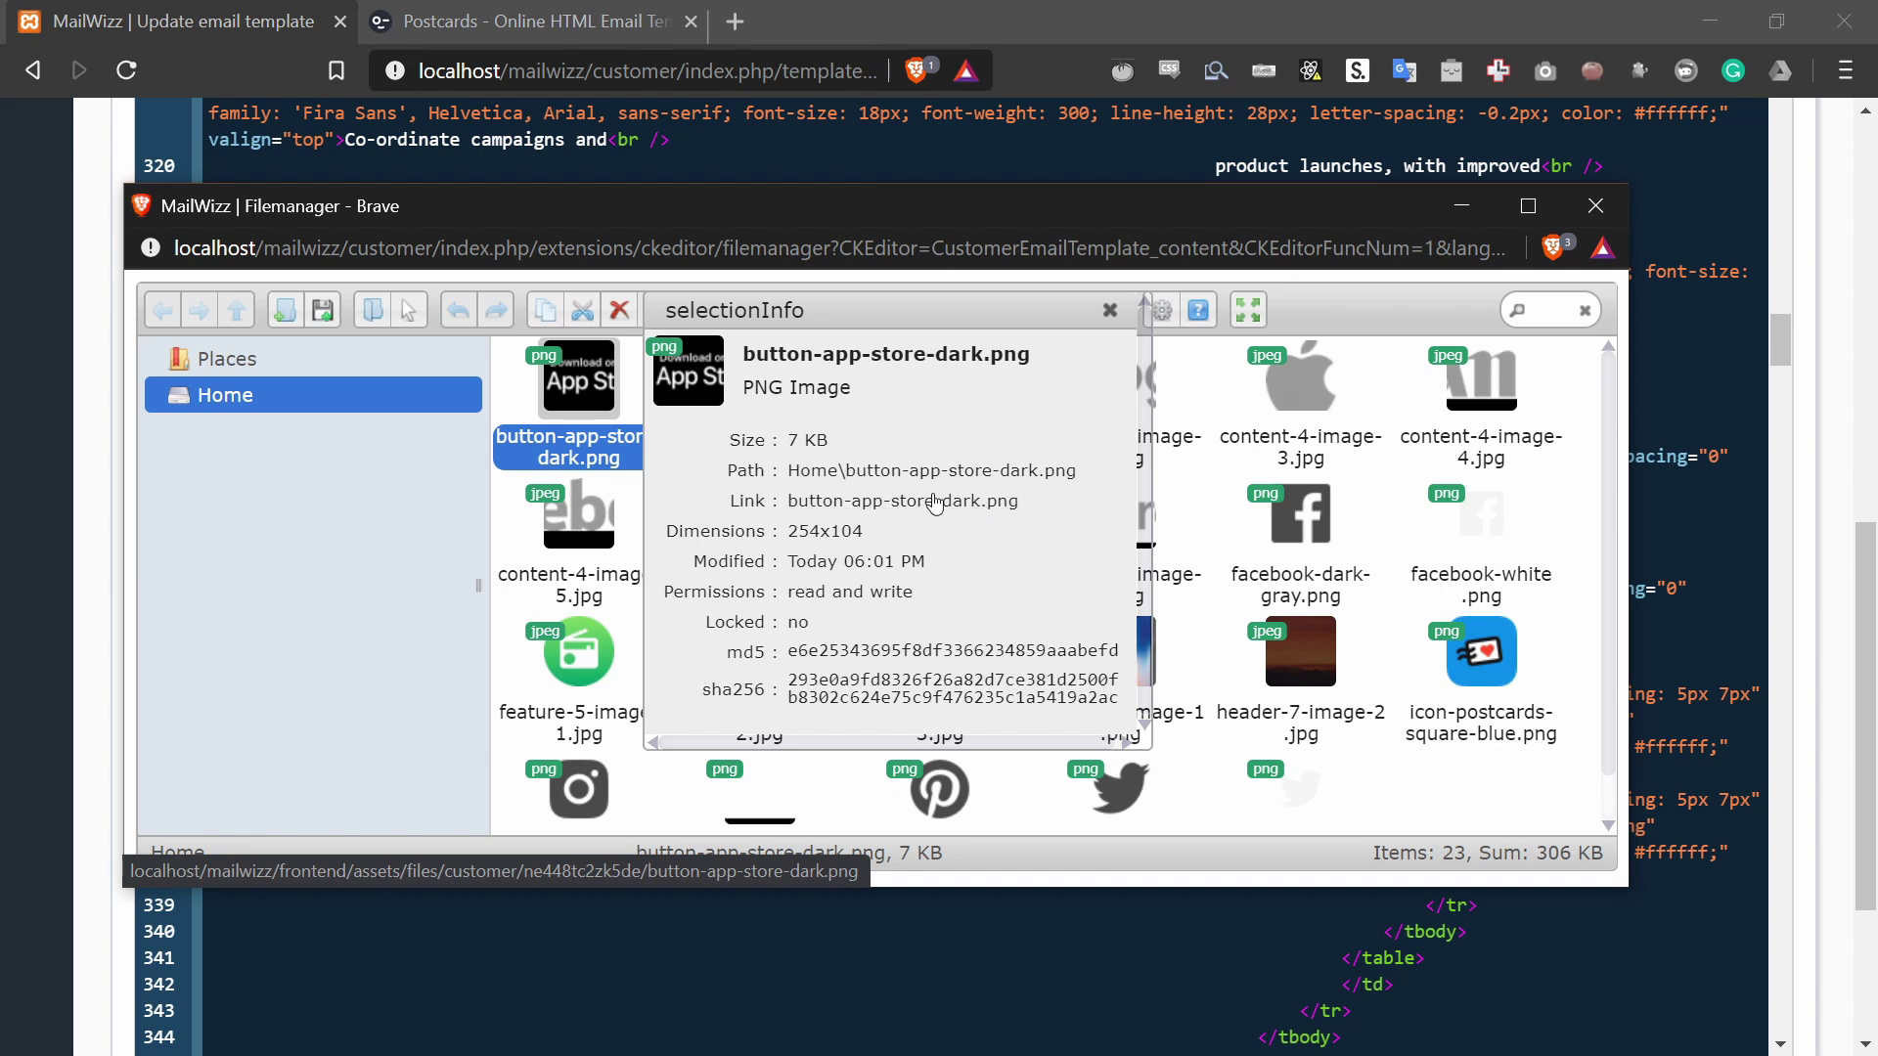
right_click(847, 512)
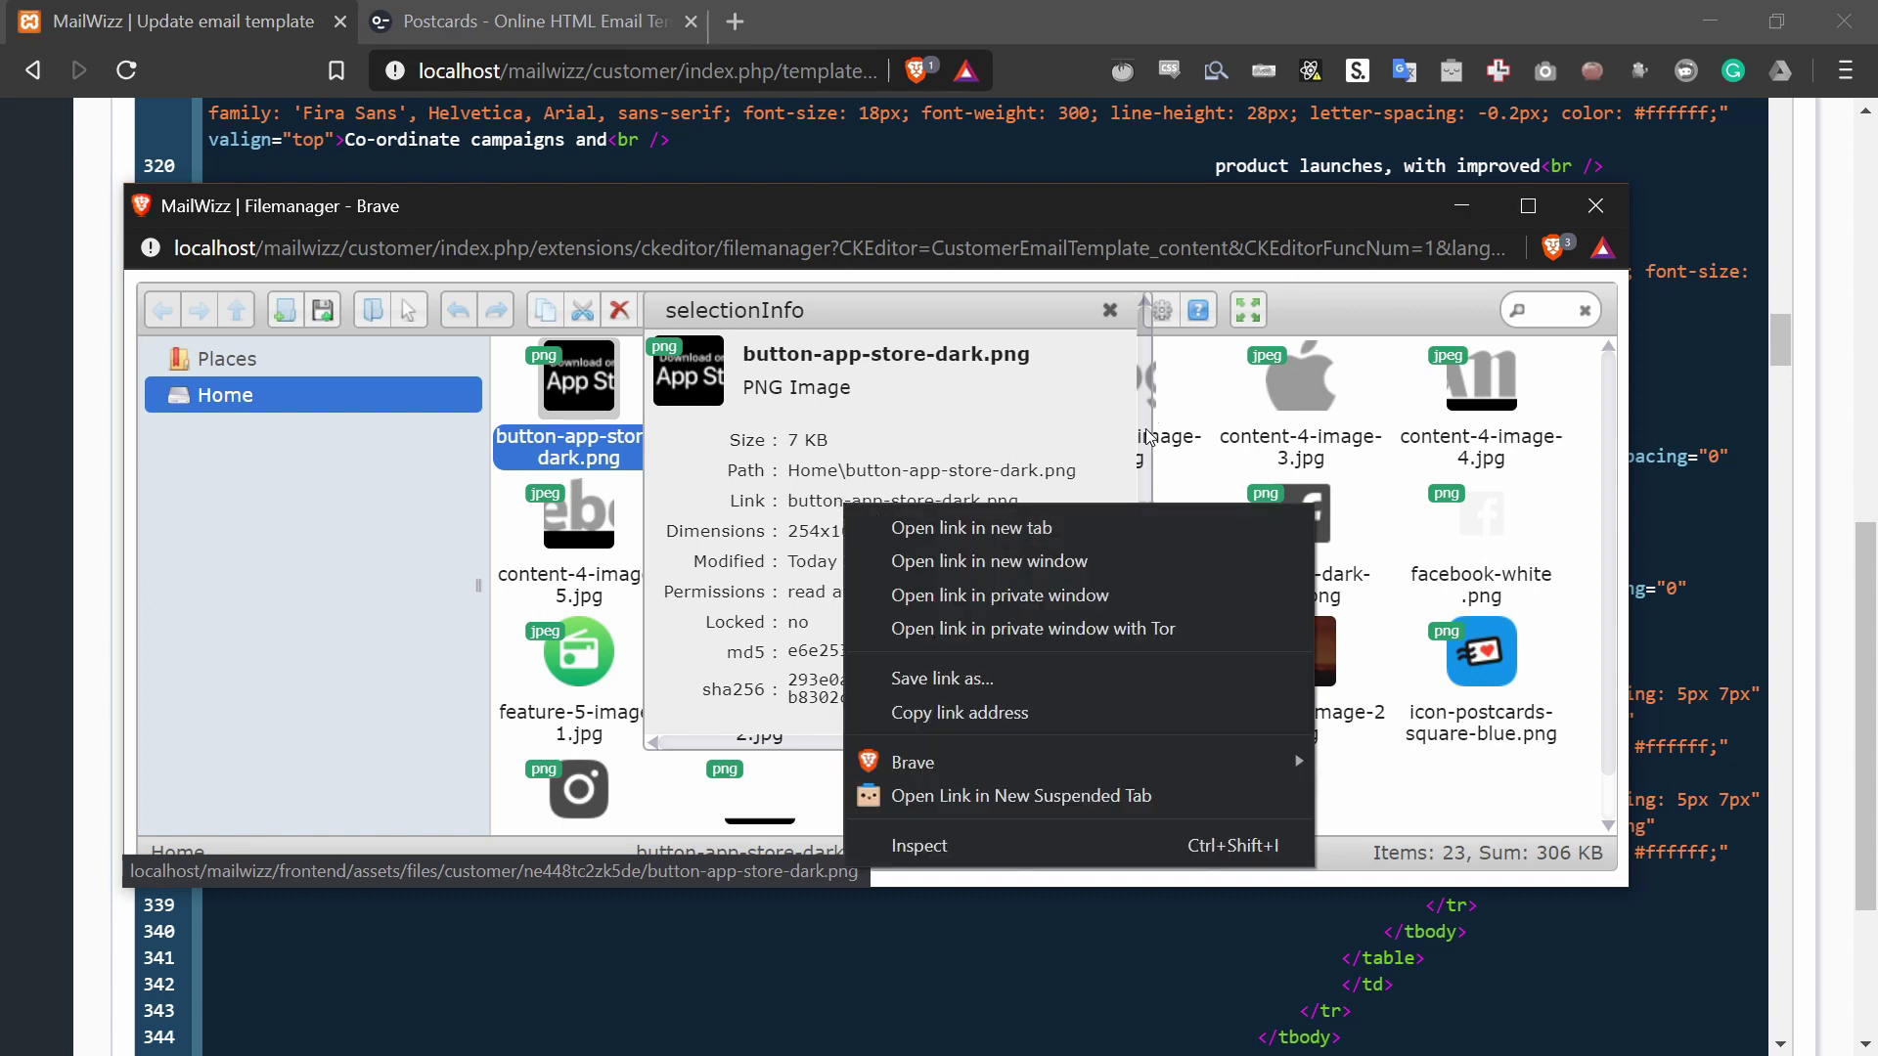
left_click(996, 721)
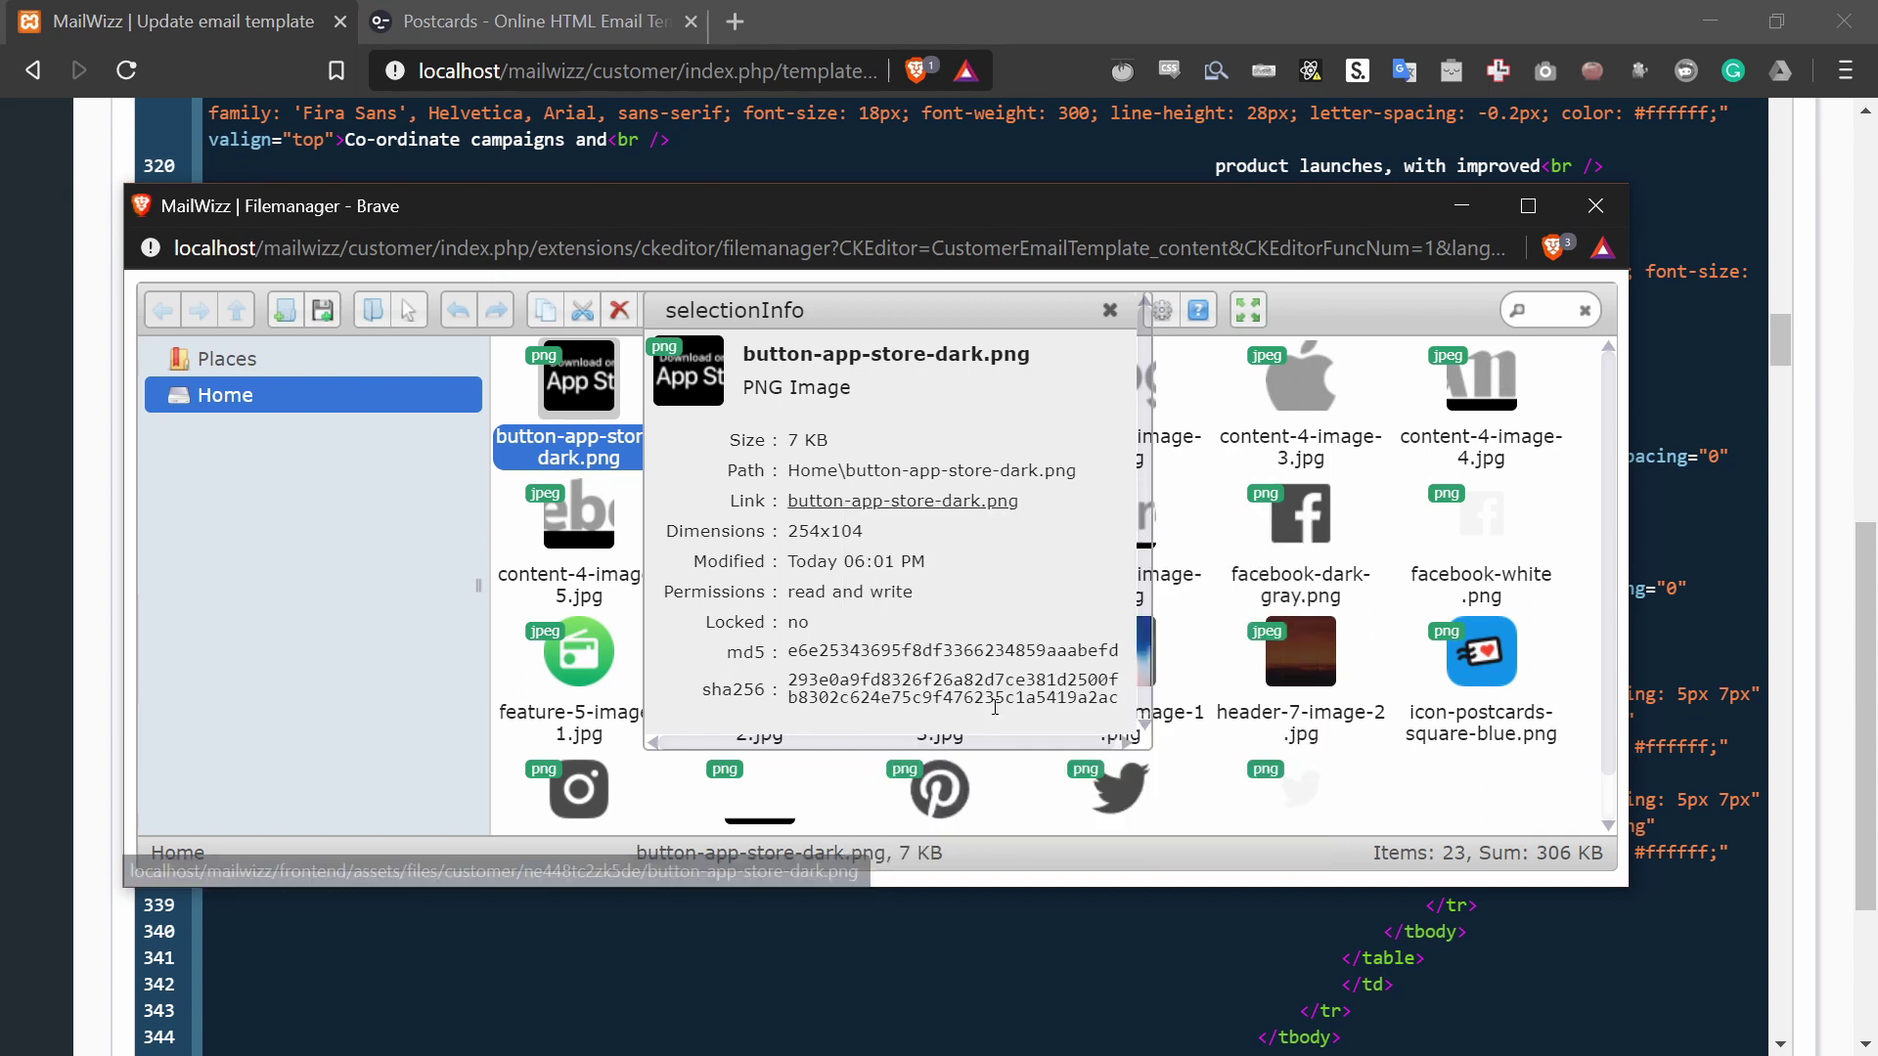
left_click(1112, 311)
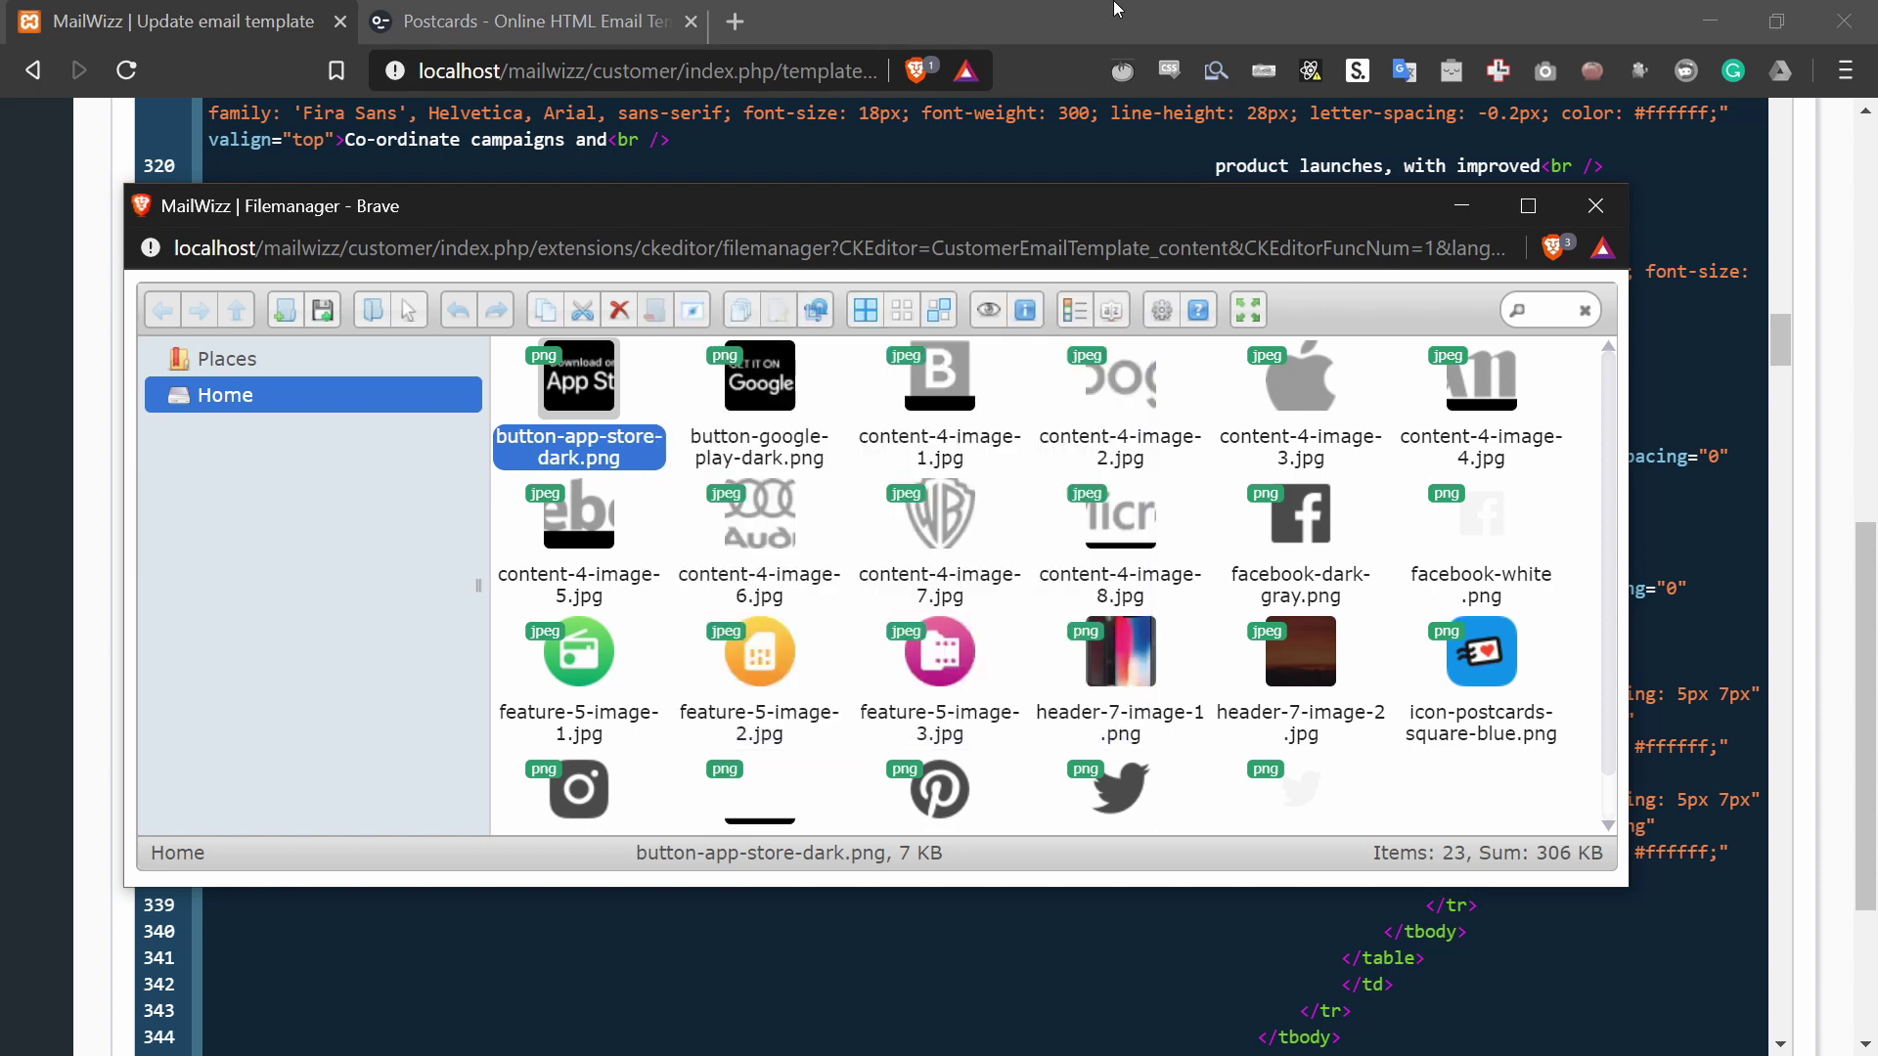
Step: Replace the source path images/button-app-store-dark.png in the App Store image tag with the copied server link and save the template
left_click(1097, 67)
left_click(1281, 721)
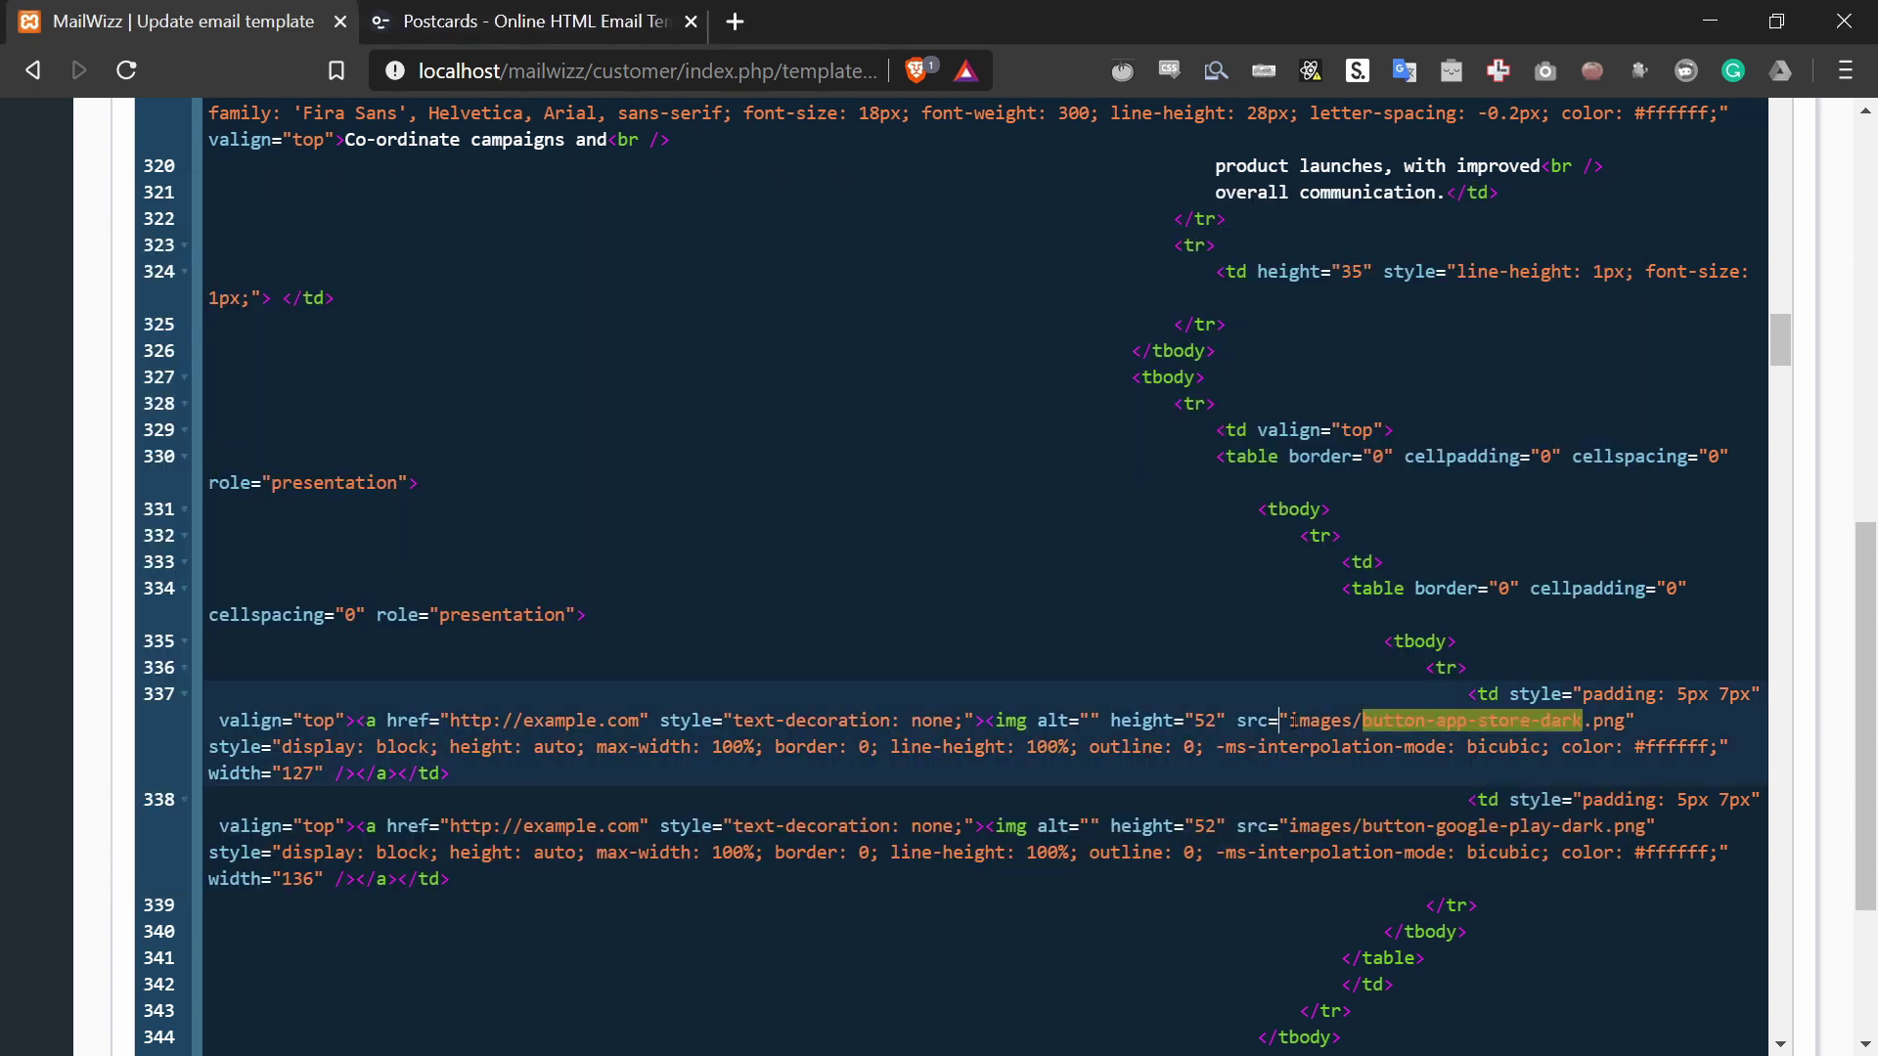
left_click_drag(1291, 721, 1627, 720)
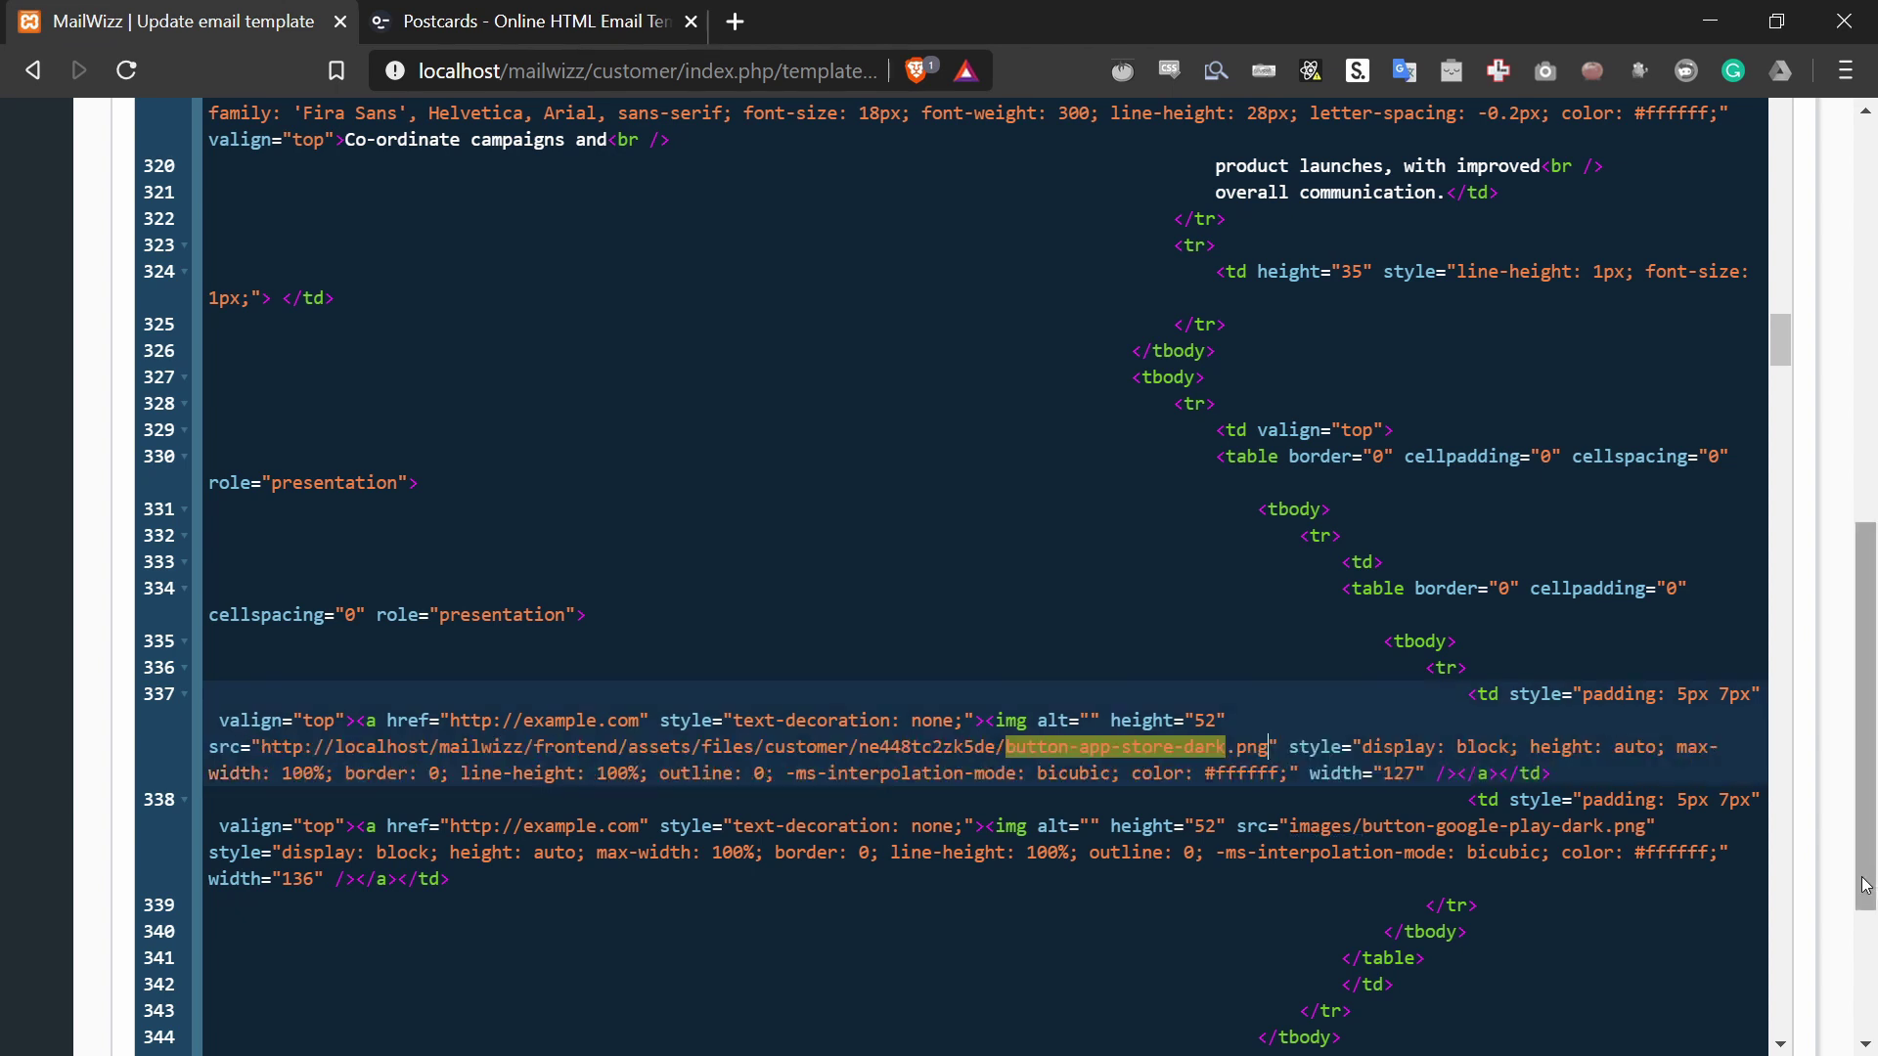
key("ctrl+v")
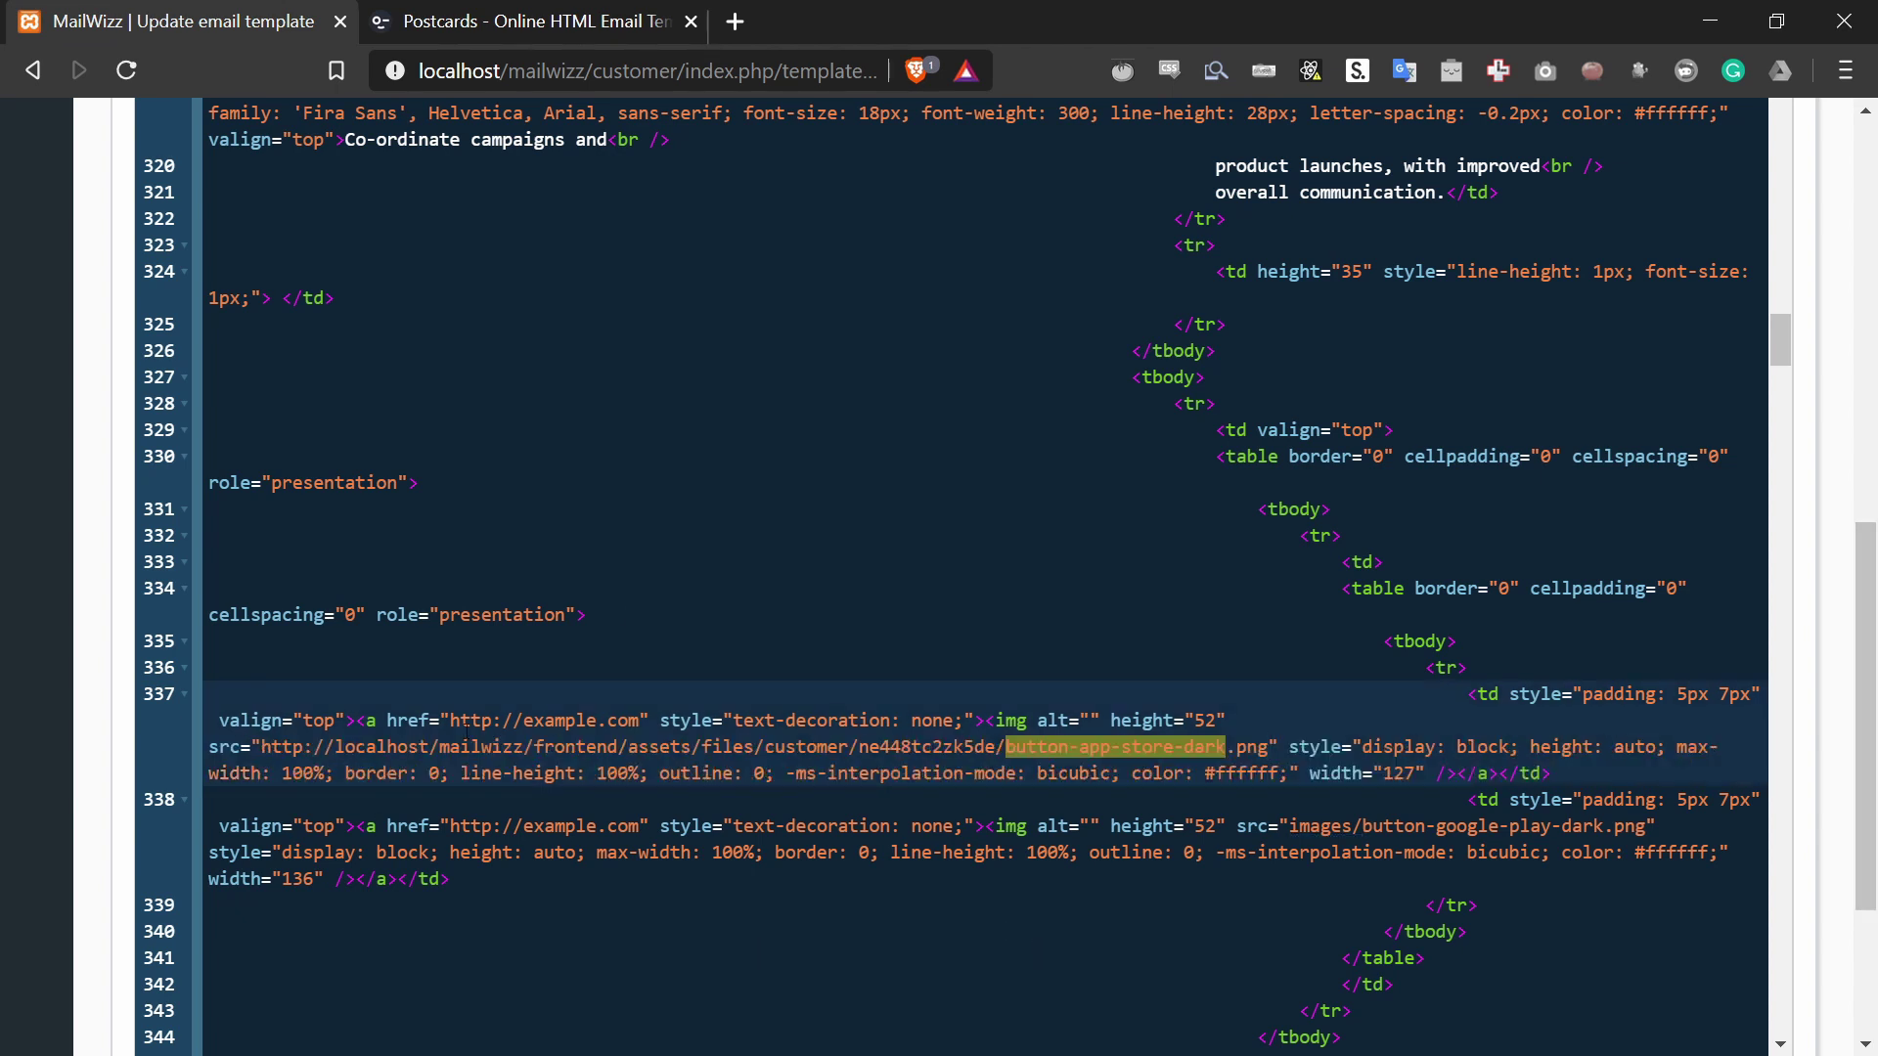
left_click(774, 590)
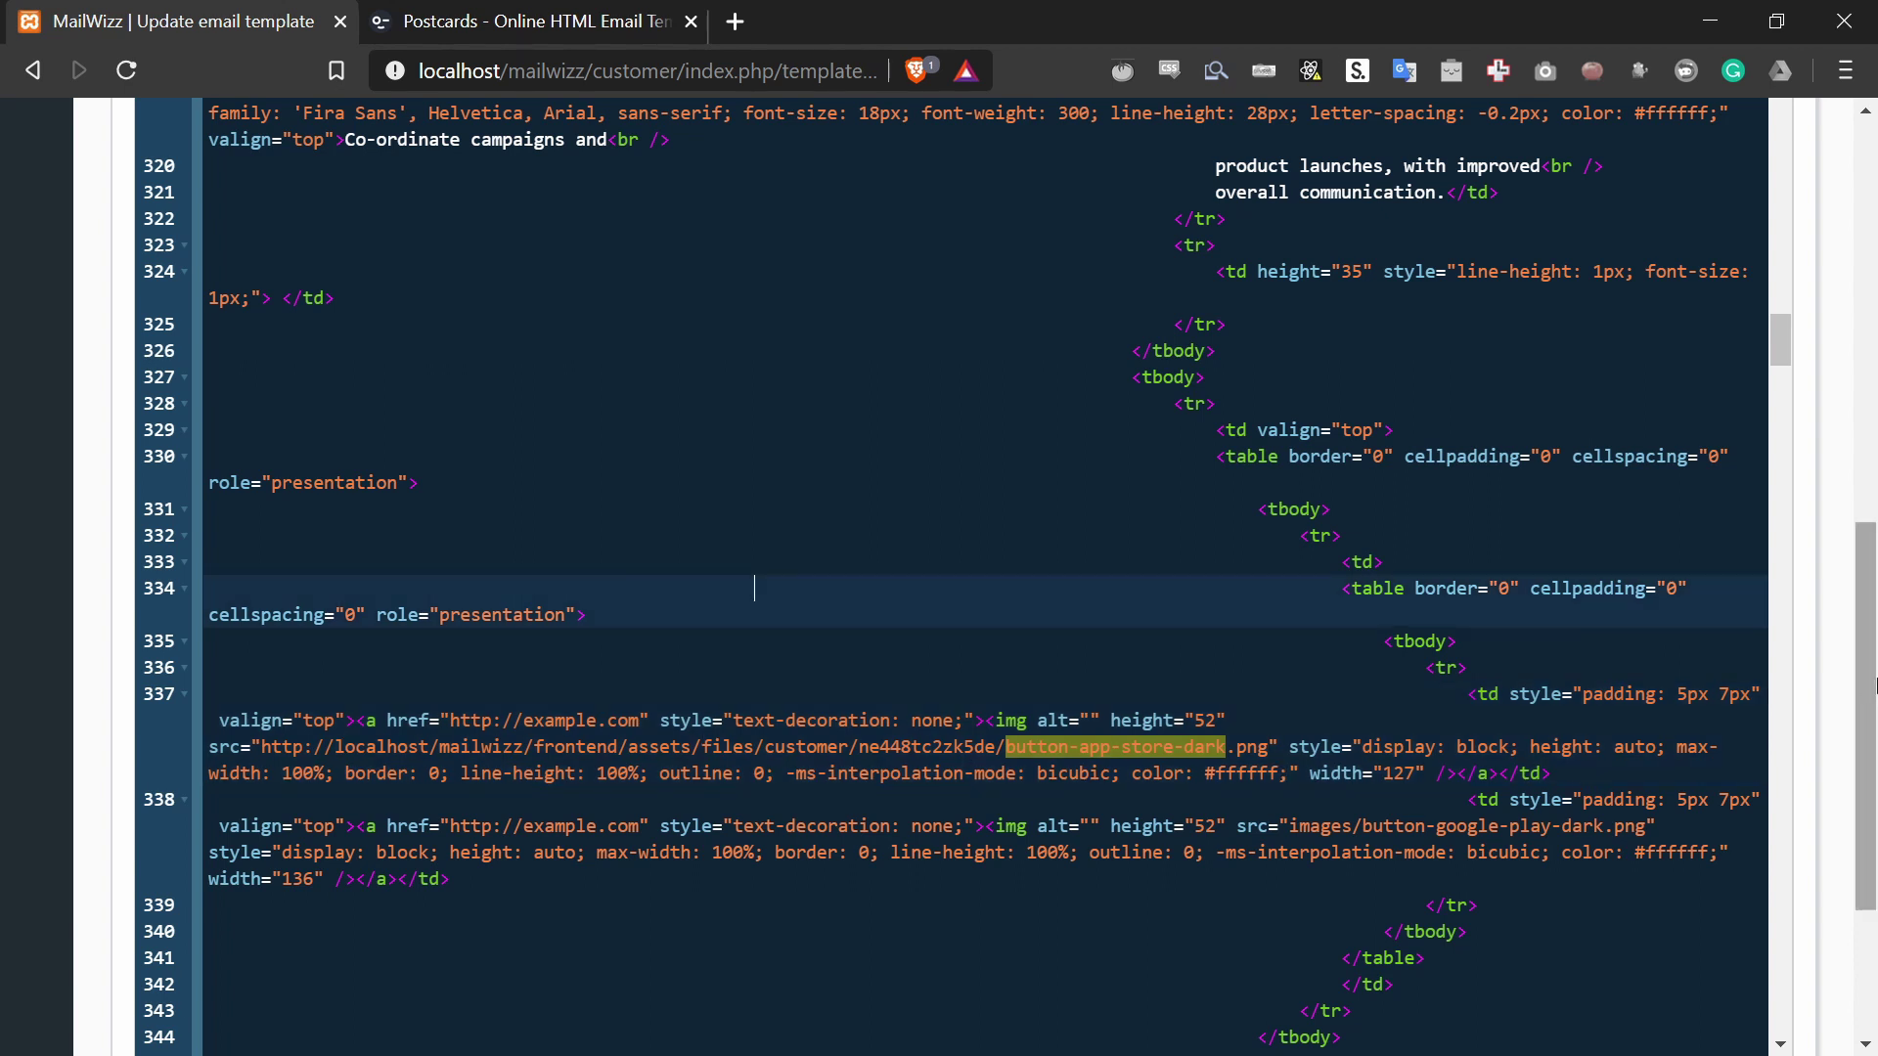
scroll(755, 587, "down", 3)
left_click(1665, 913)
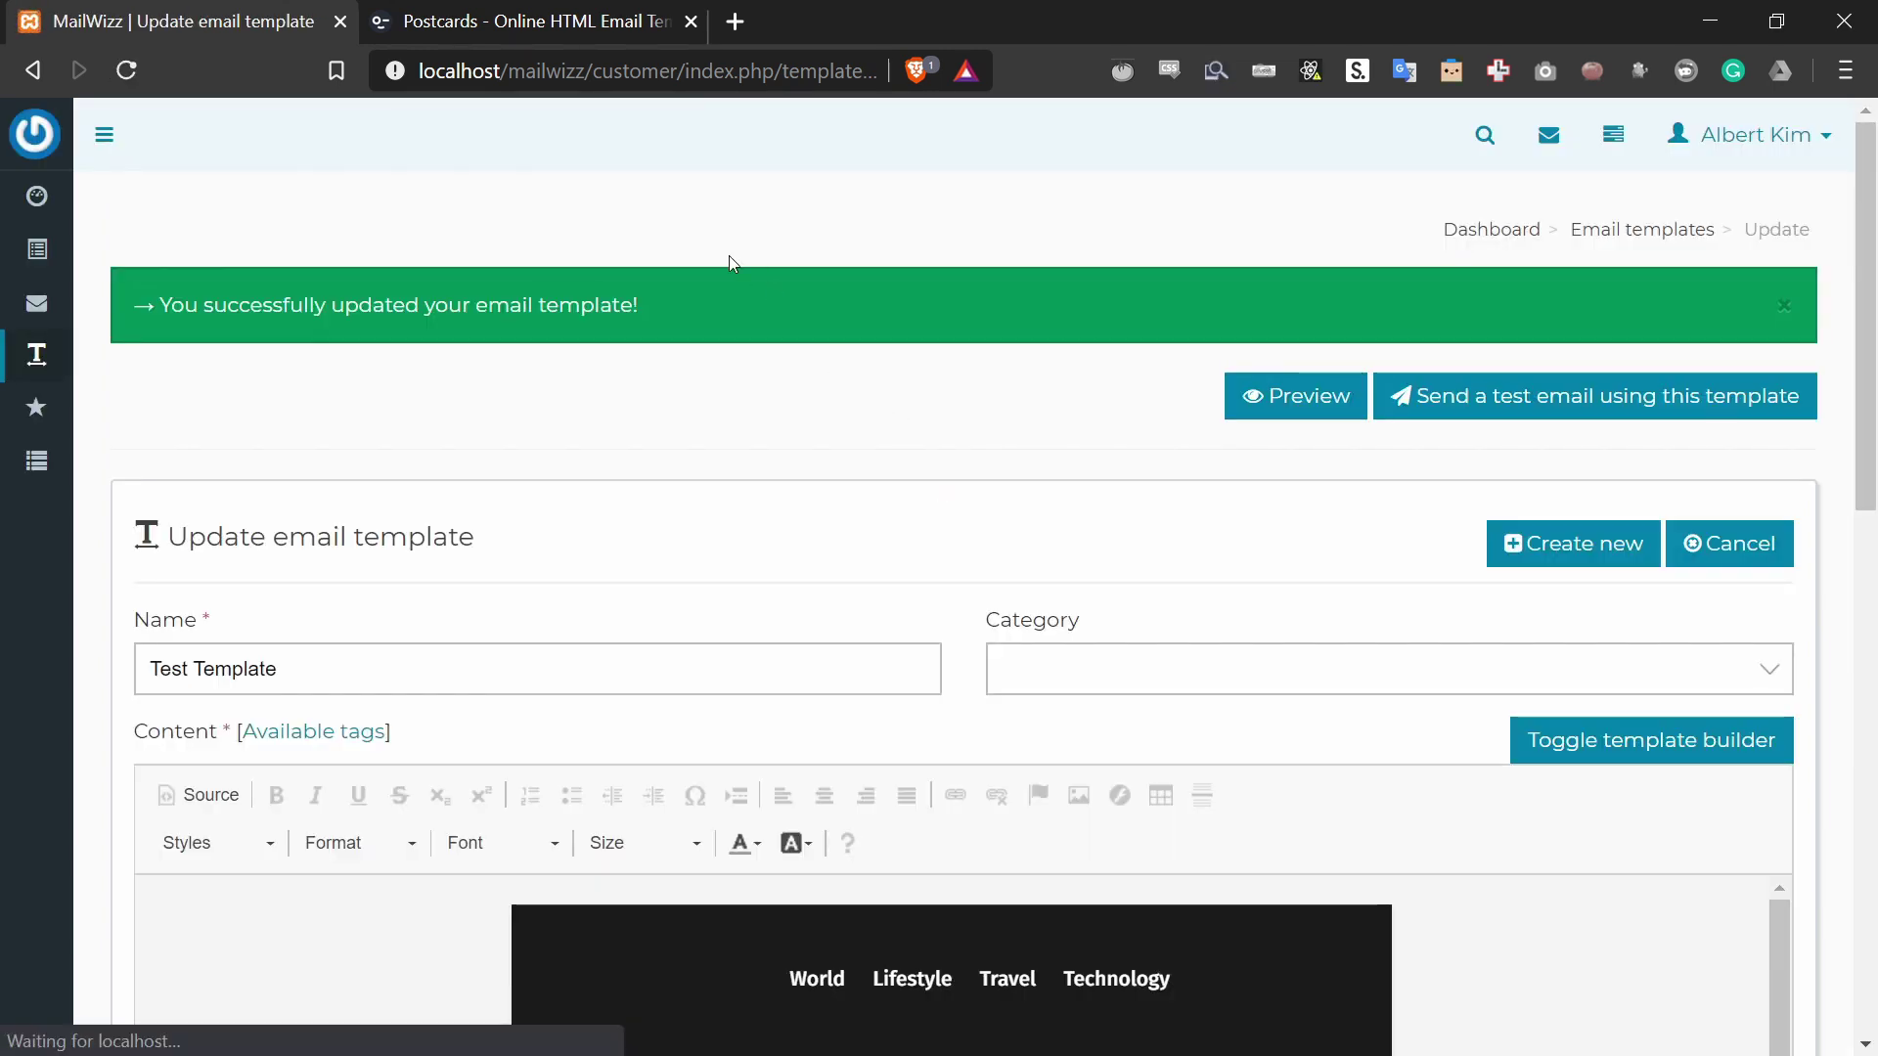
Step: Copy the link address of button-google-play-dark.png from its file info in the file manager and return to the template
scroll(729, 255, "down", 6)
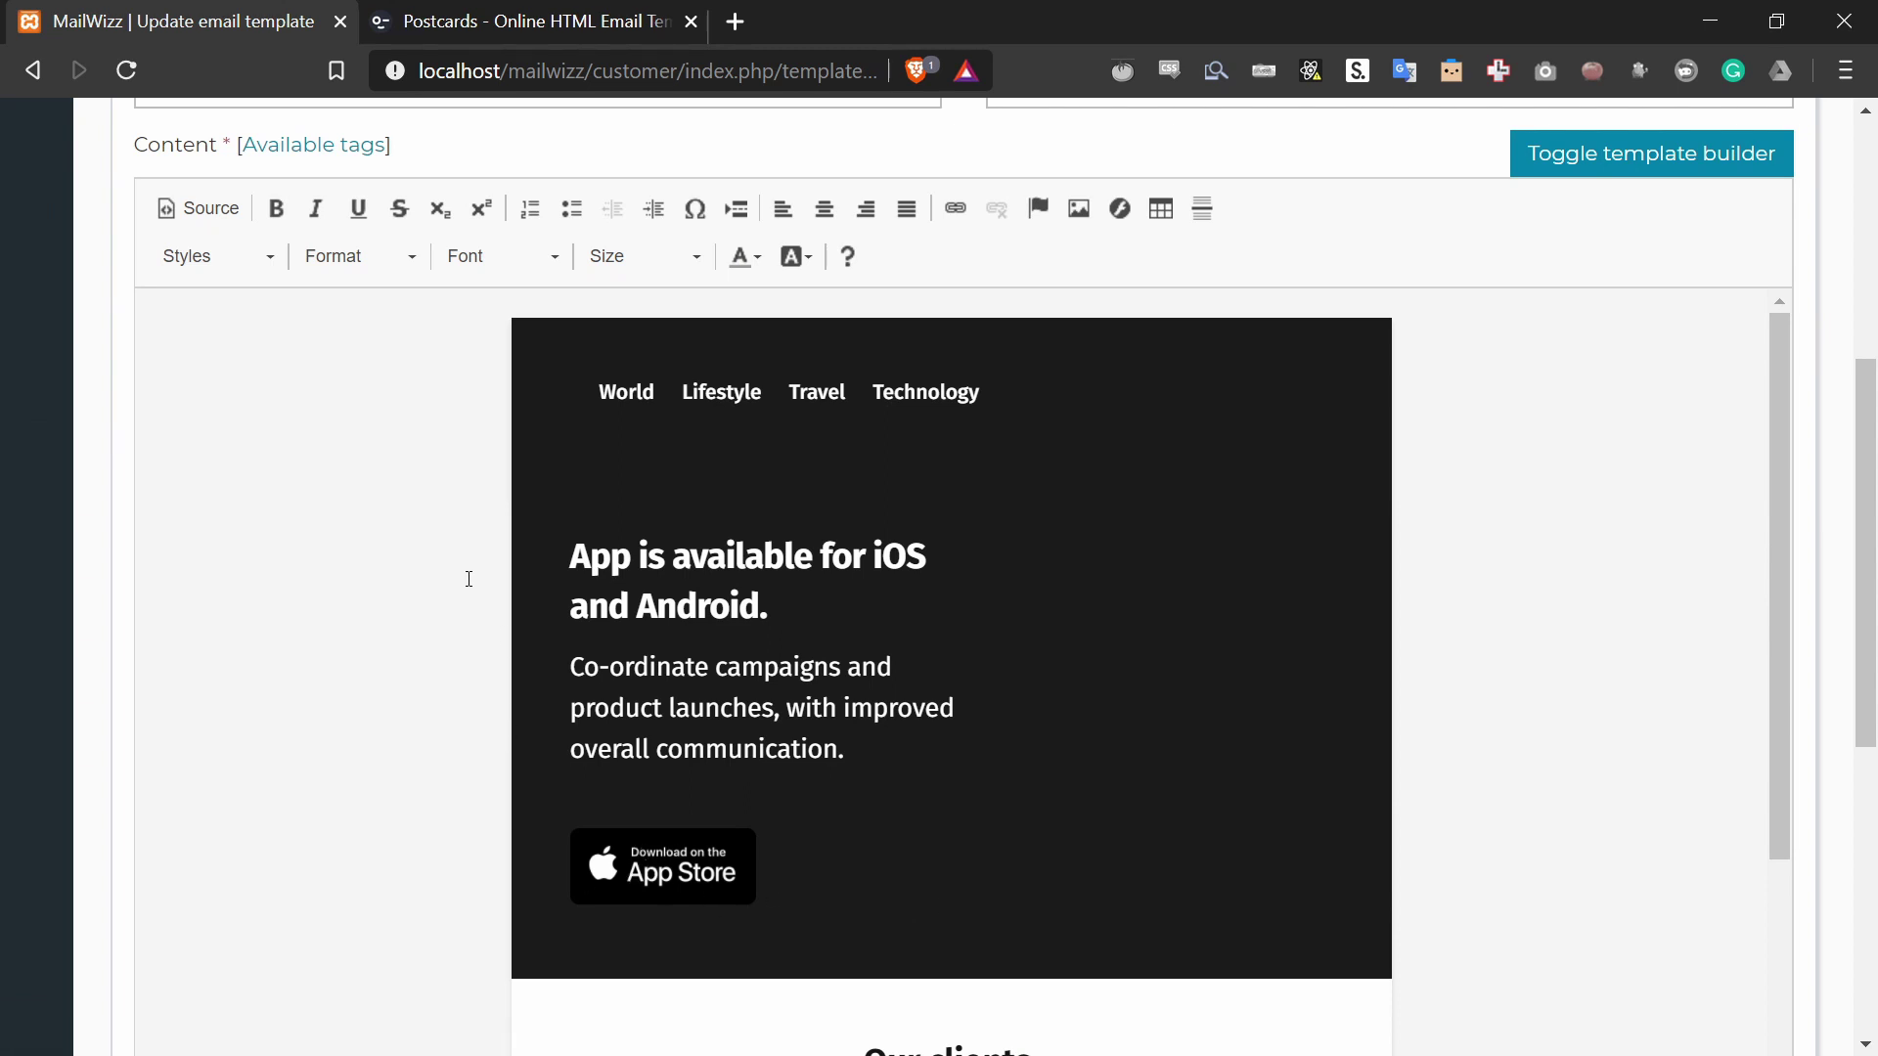
left_click(1085, 208)
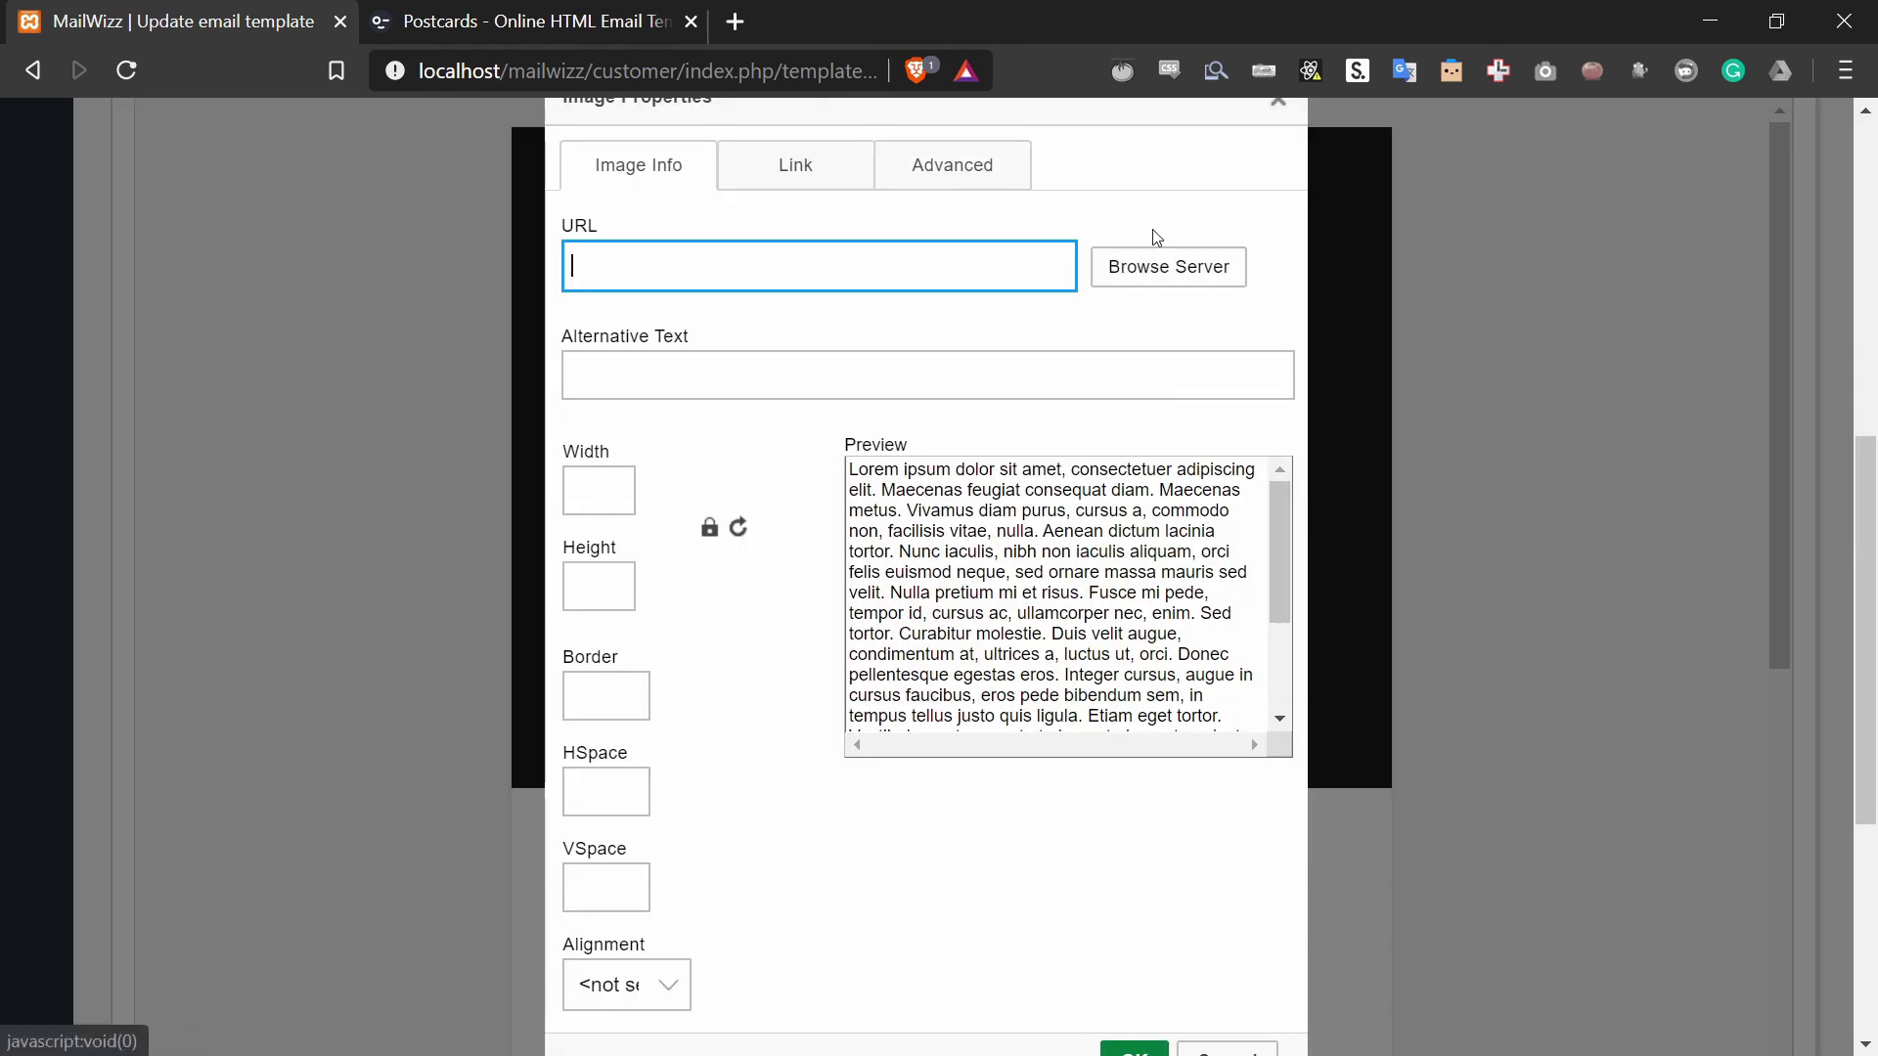
left_click(1278, 101)
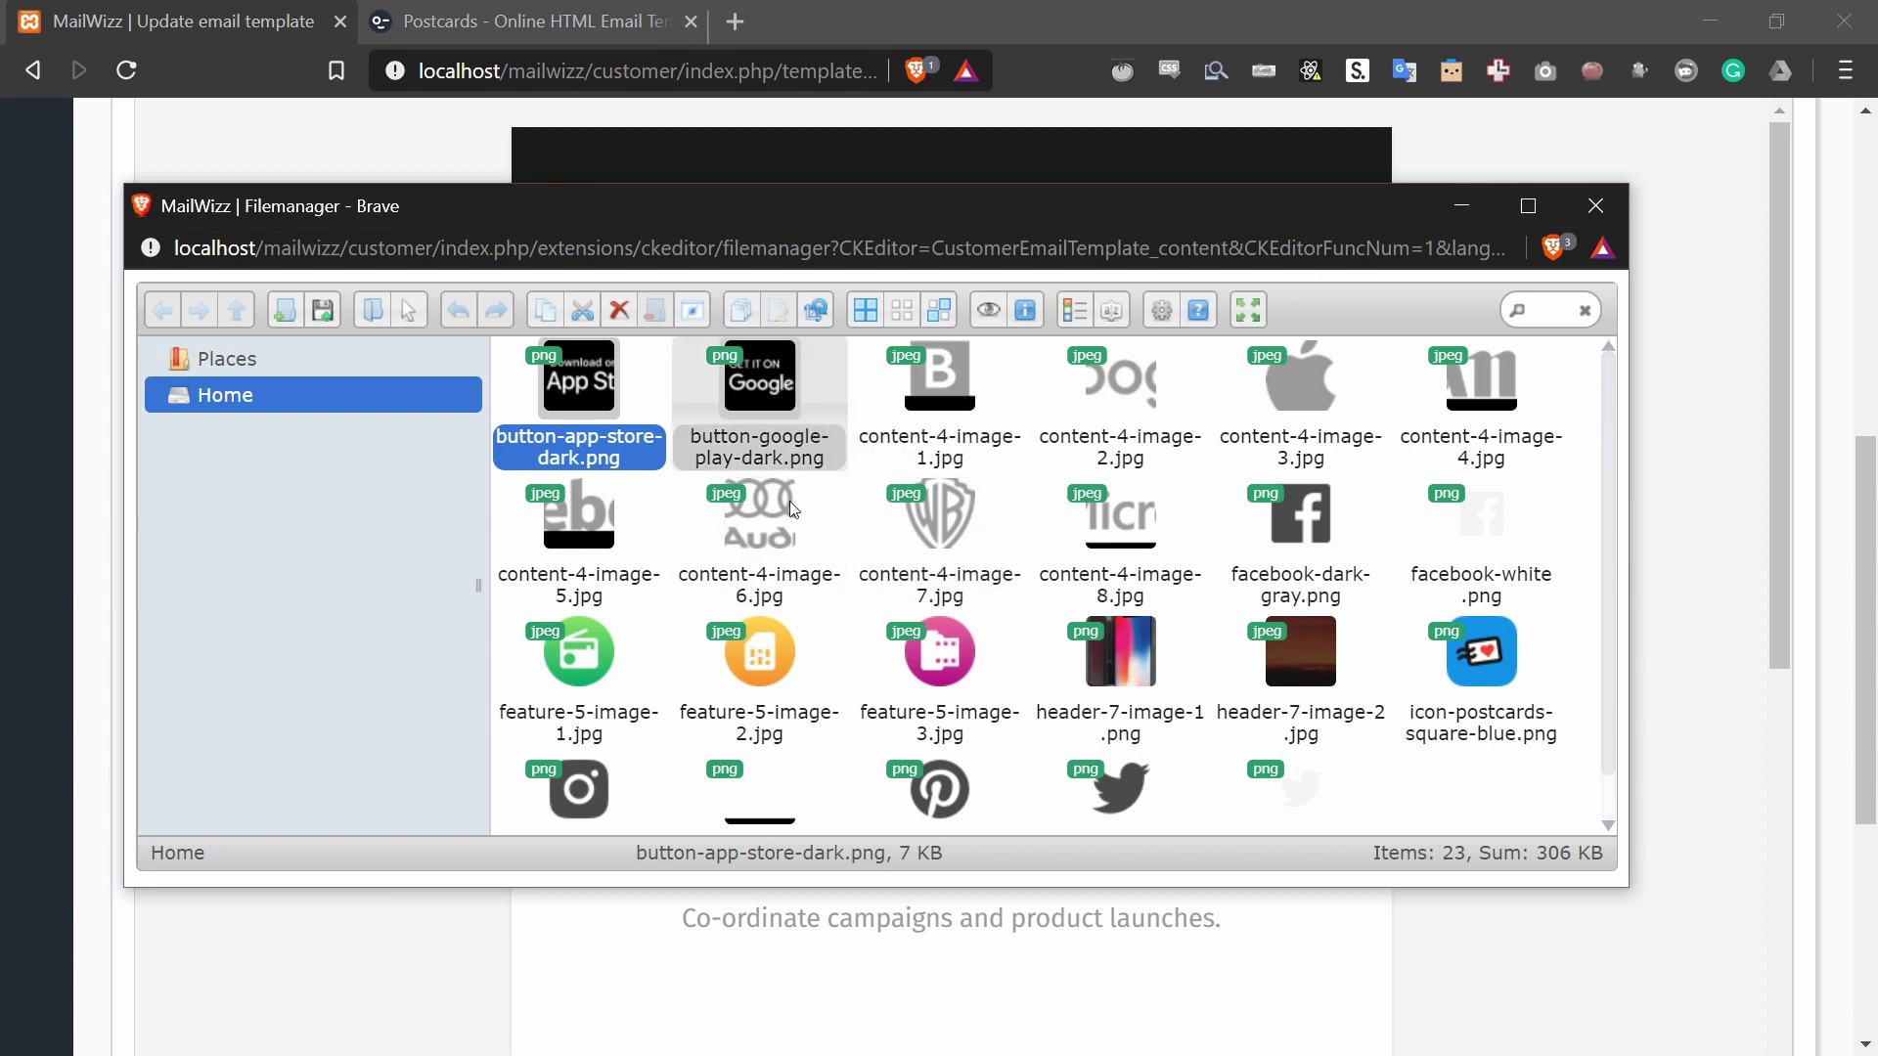
left_click(756, 389)
right_click(756, 389)
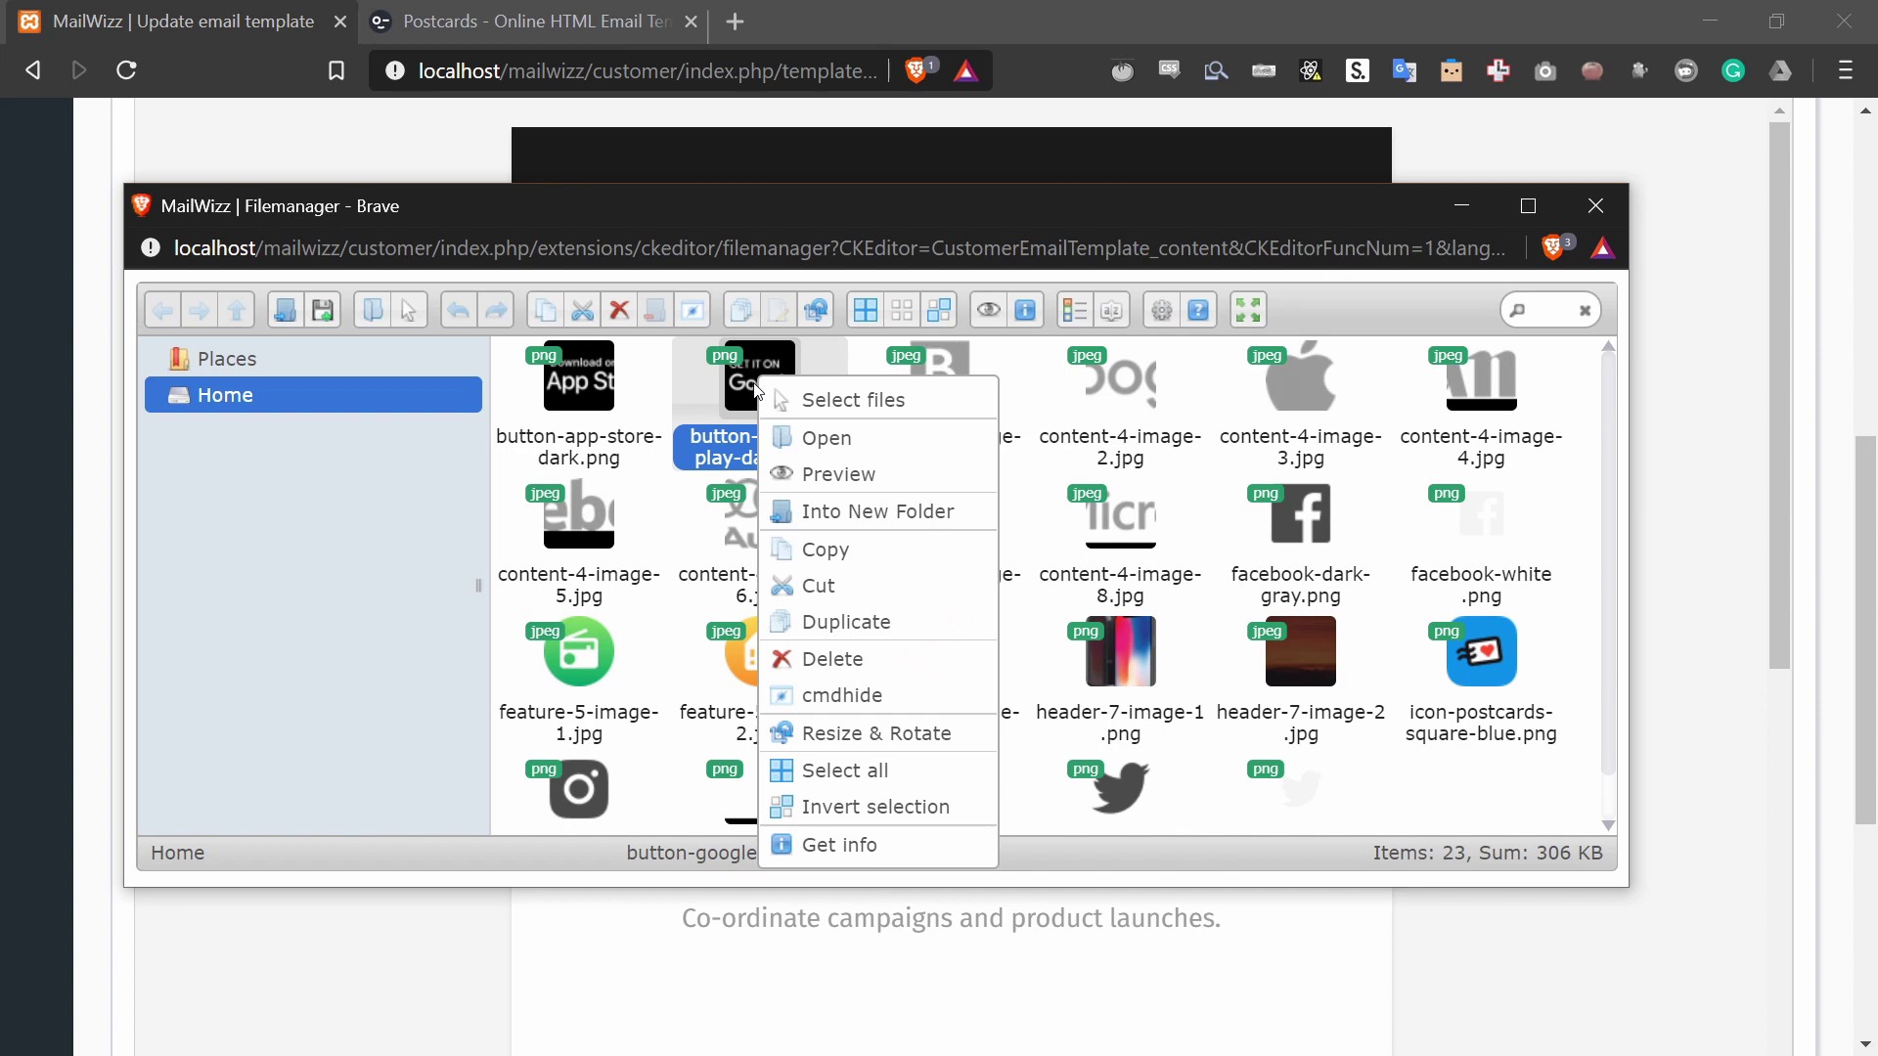
left_click(853, 843)
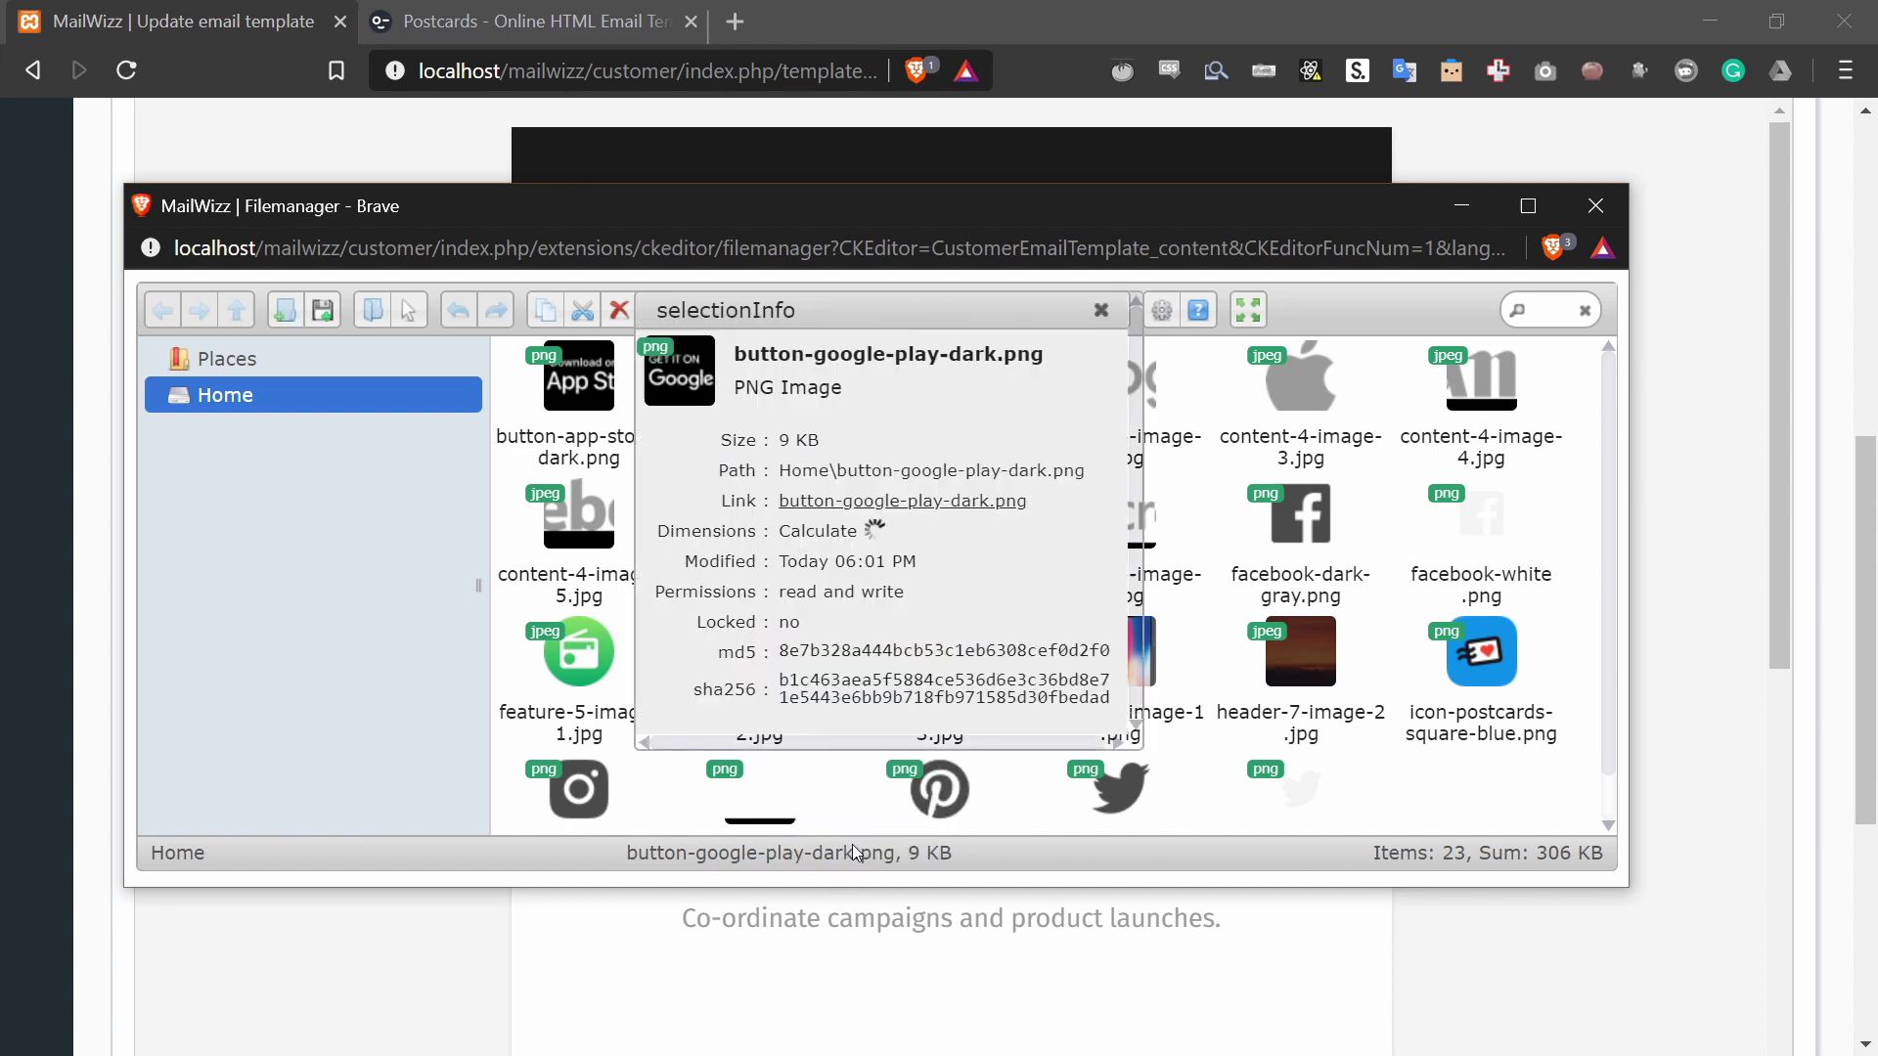
right_click(849, 507)
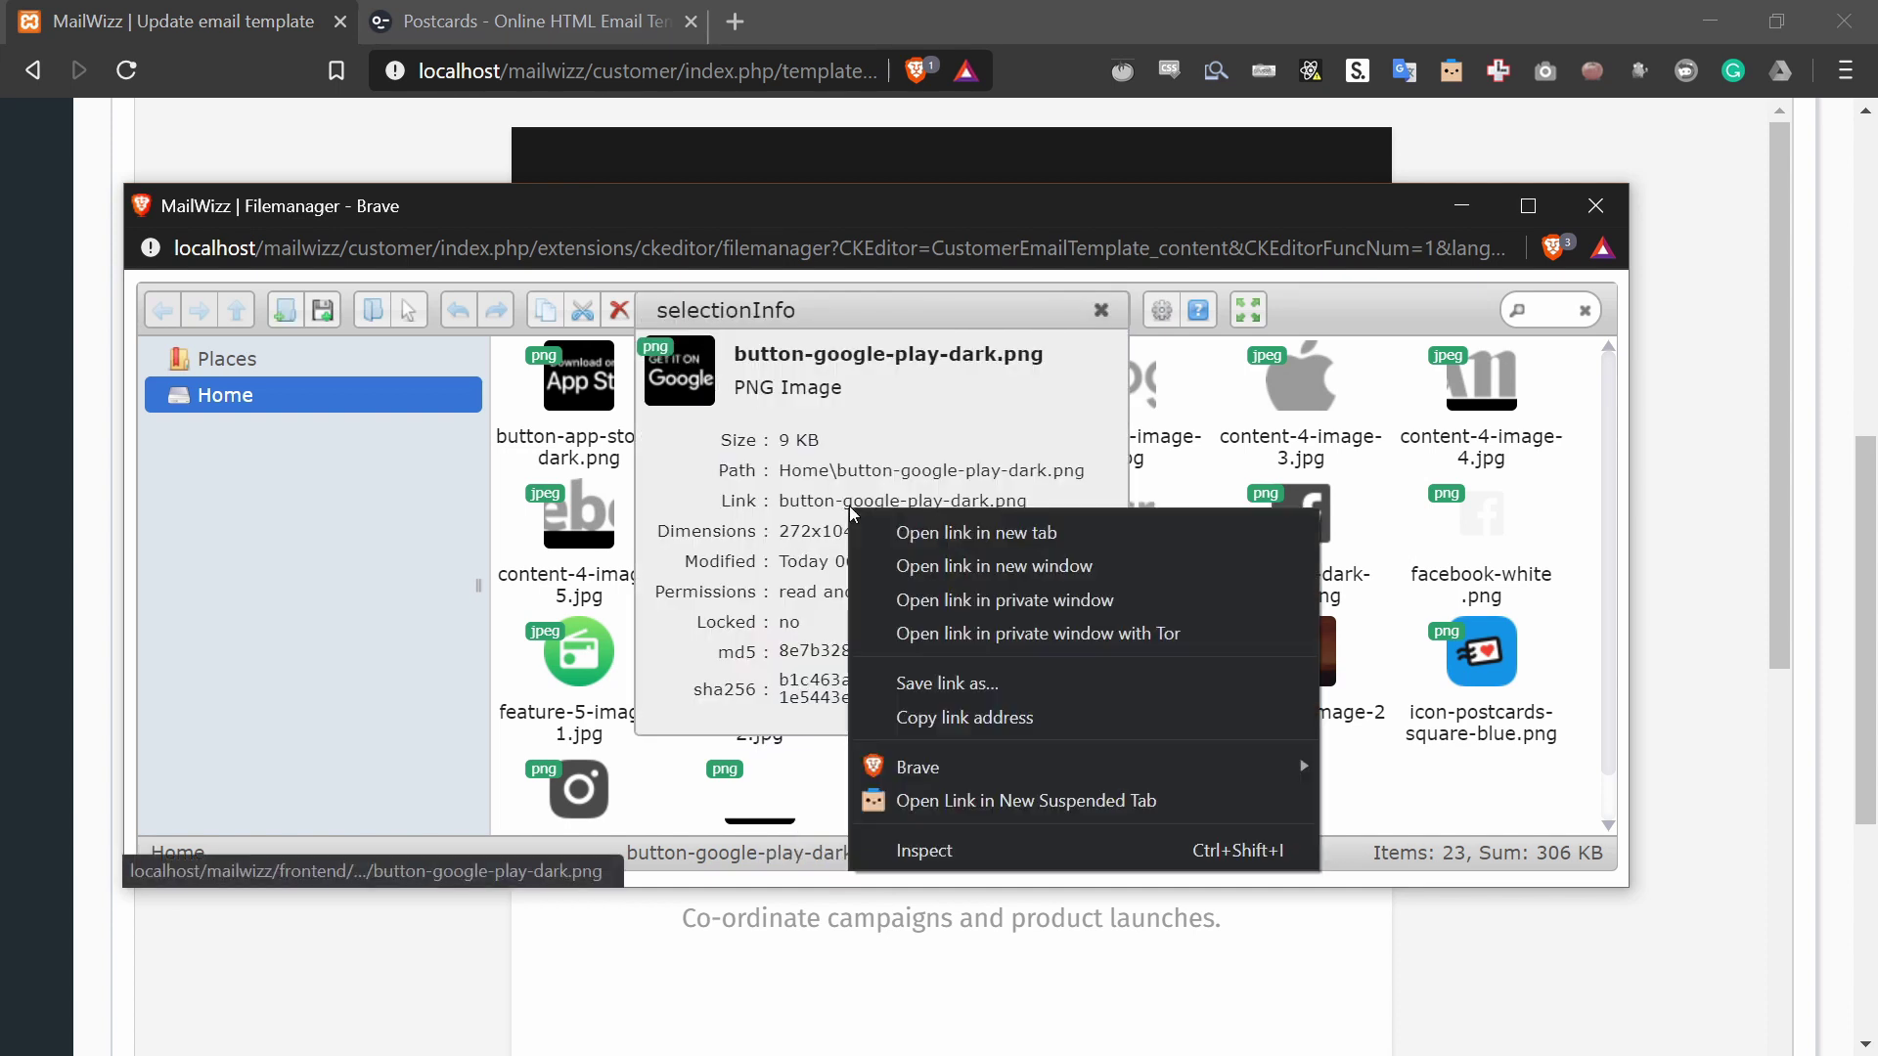
left_click(1004, 718)
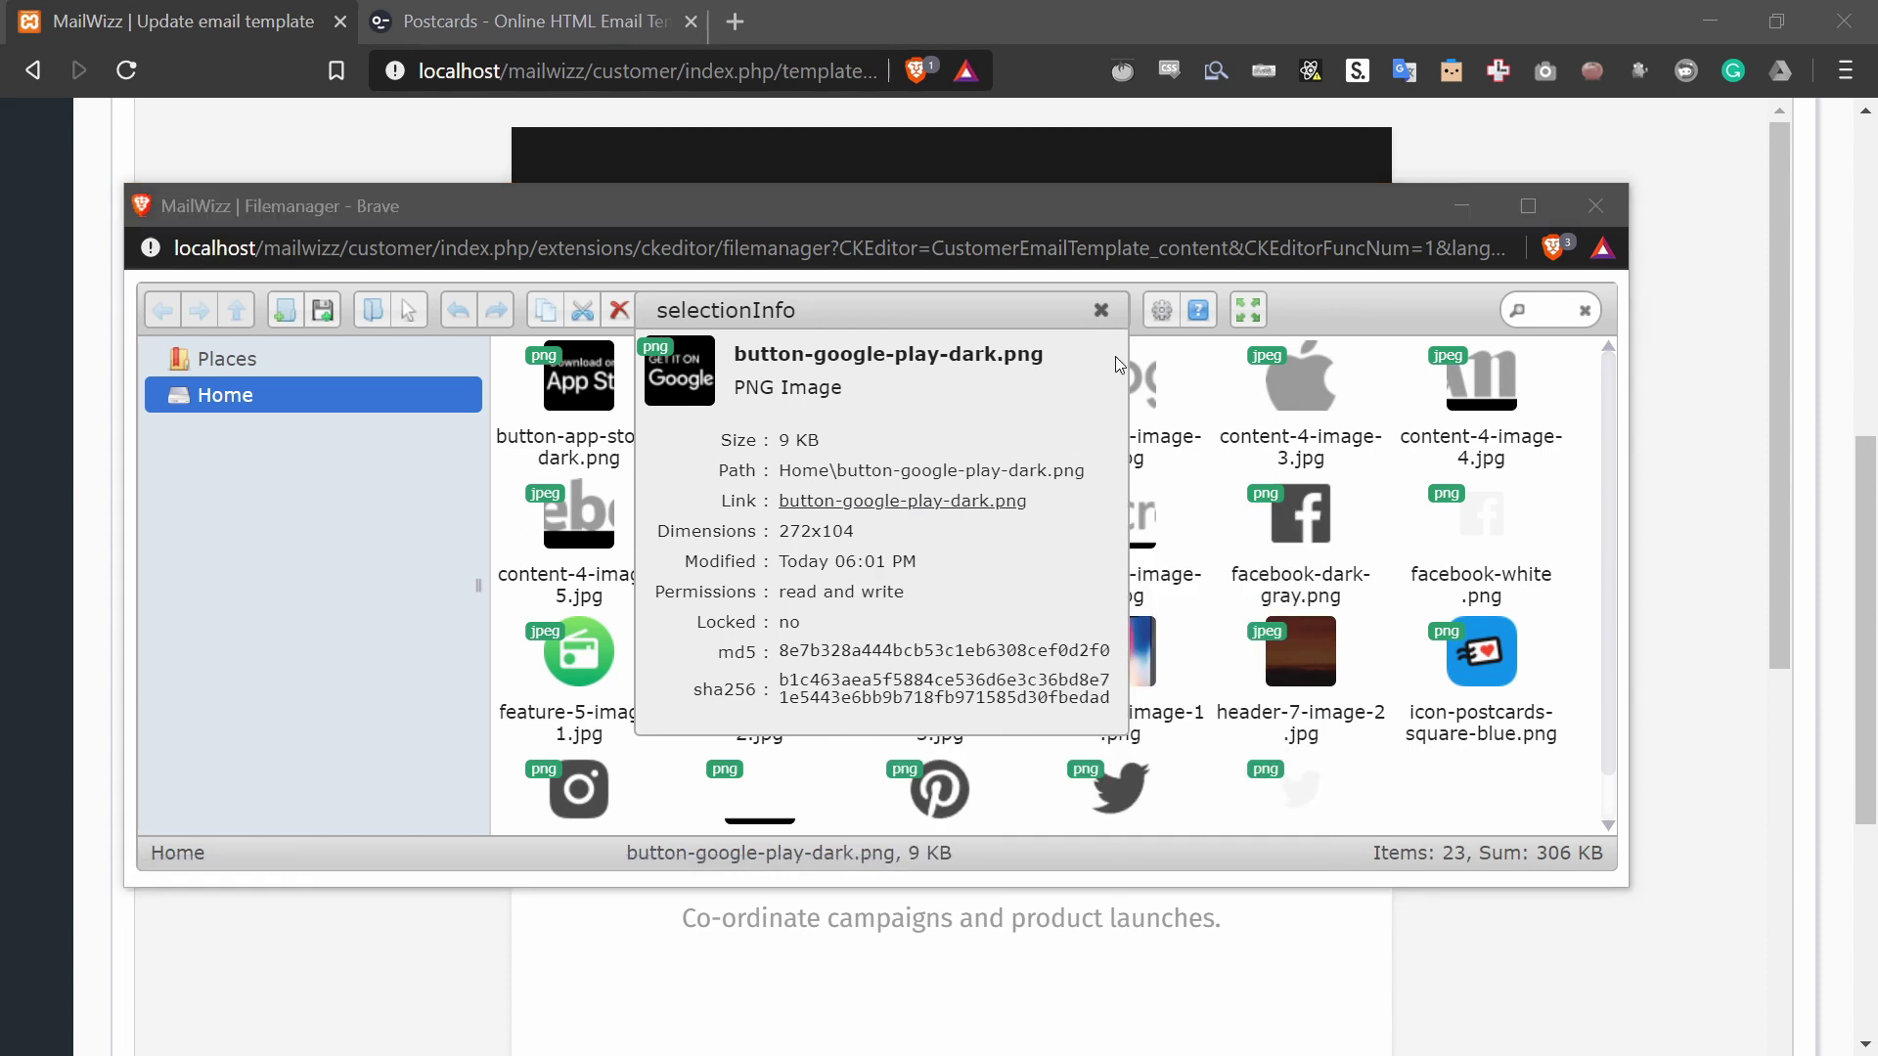
key("ctrl+w")
Step: Show the template's source code and search it for "button-google-play-dark" to locate the Google Play image tag
scroll(315, 392, "up", 3)
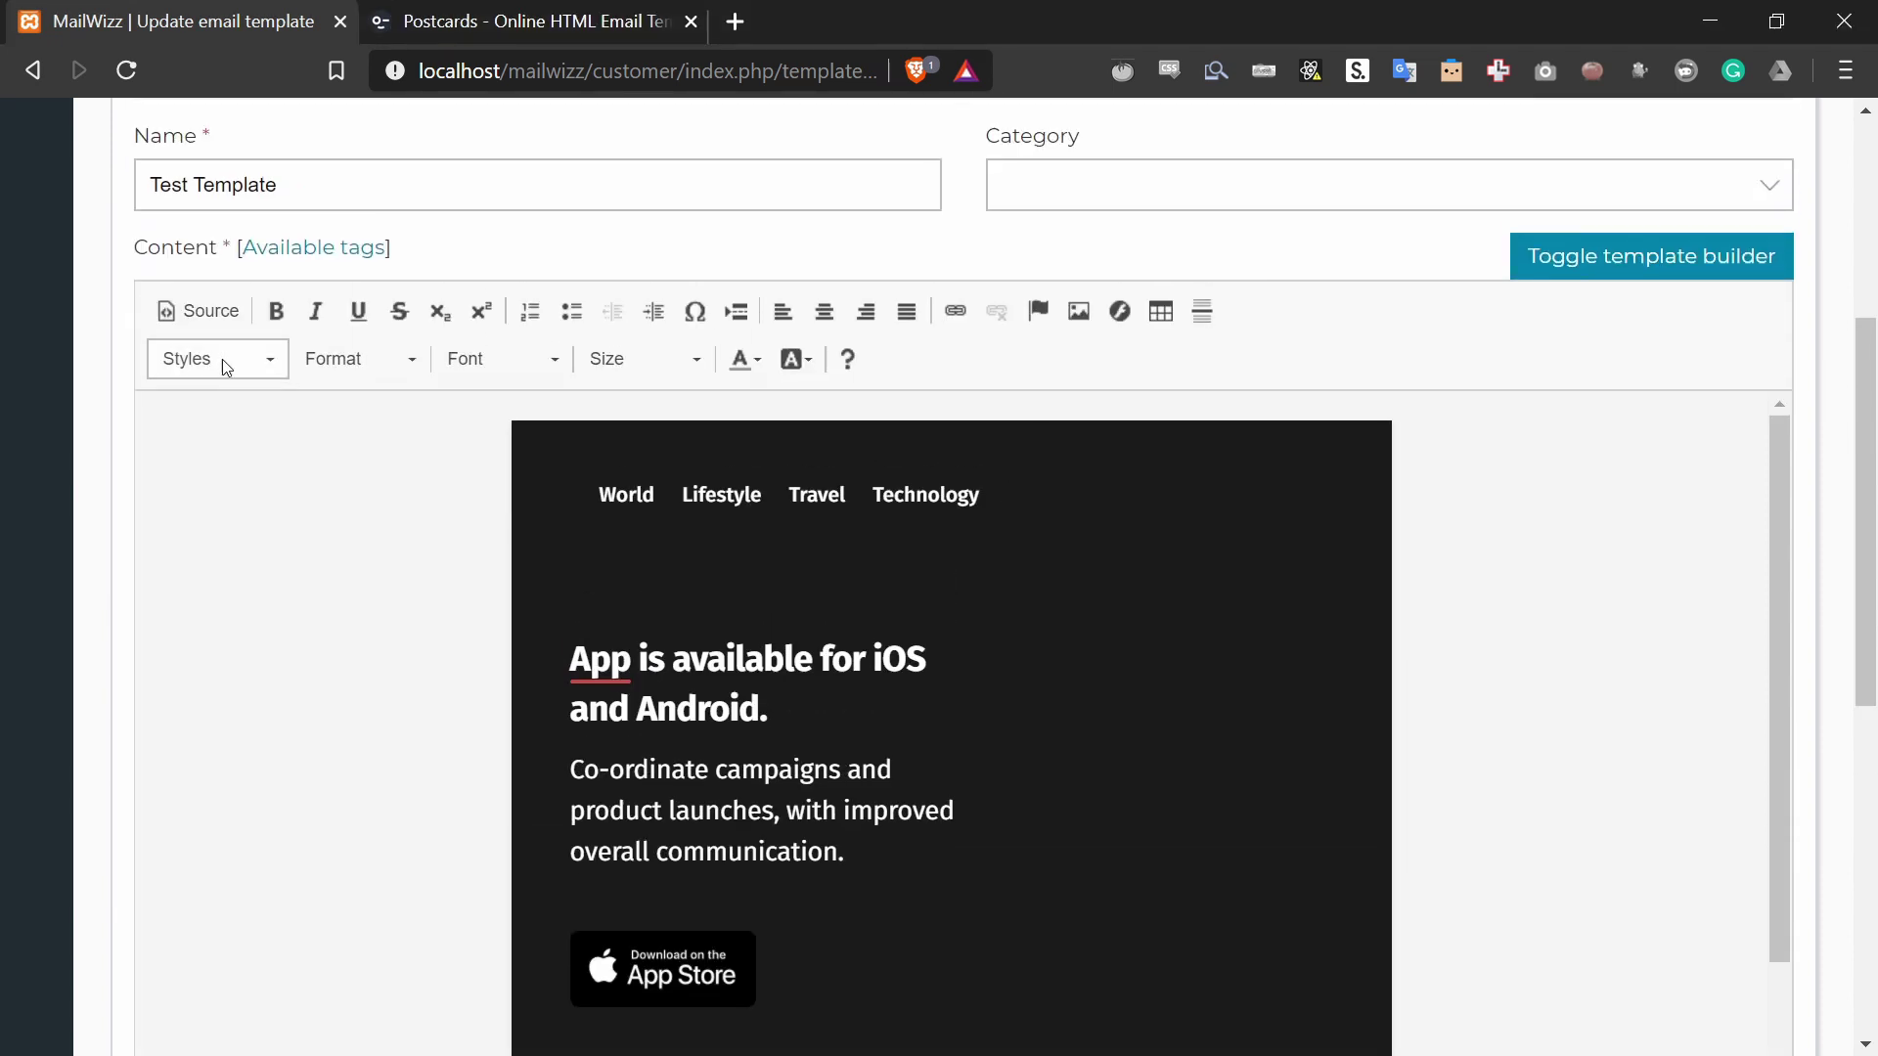
left_click(181, 311)
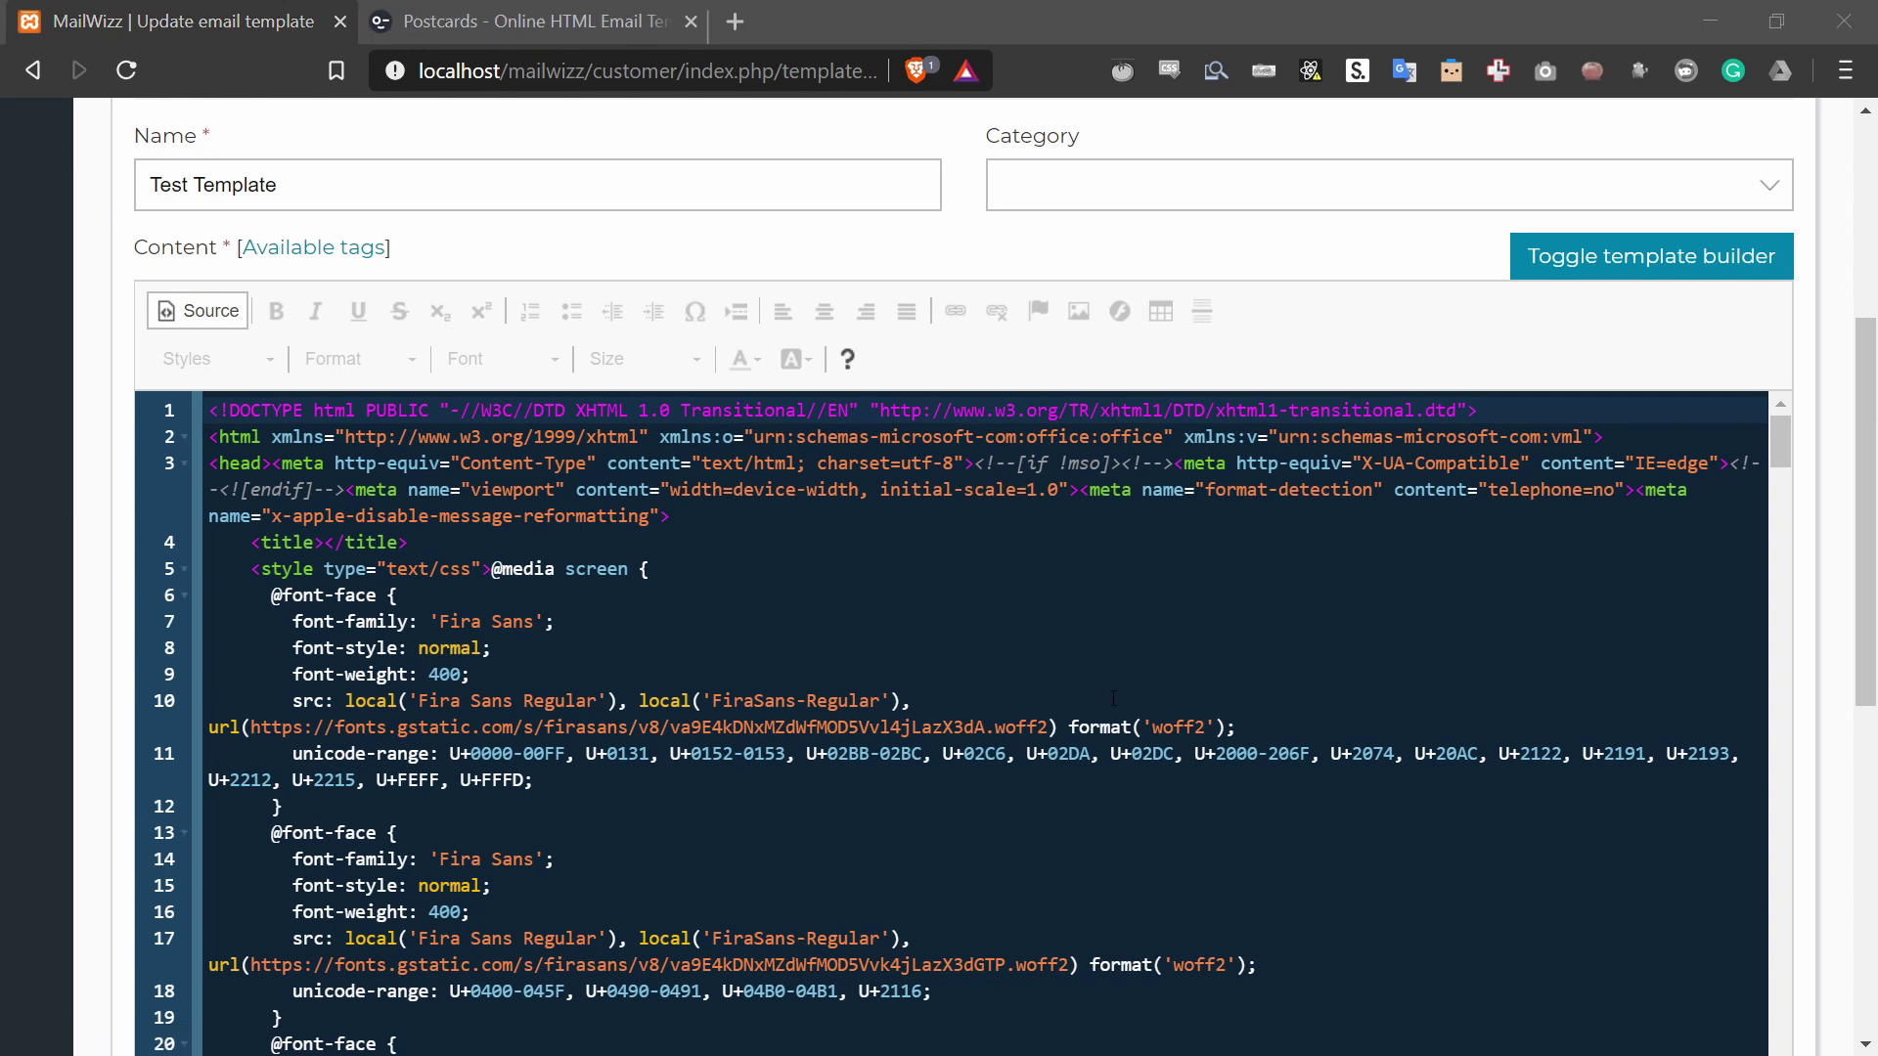
key("alt+Tab")
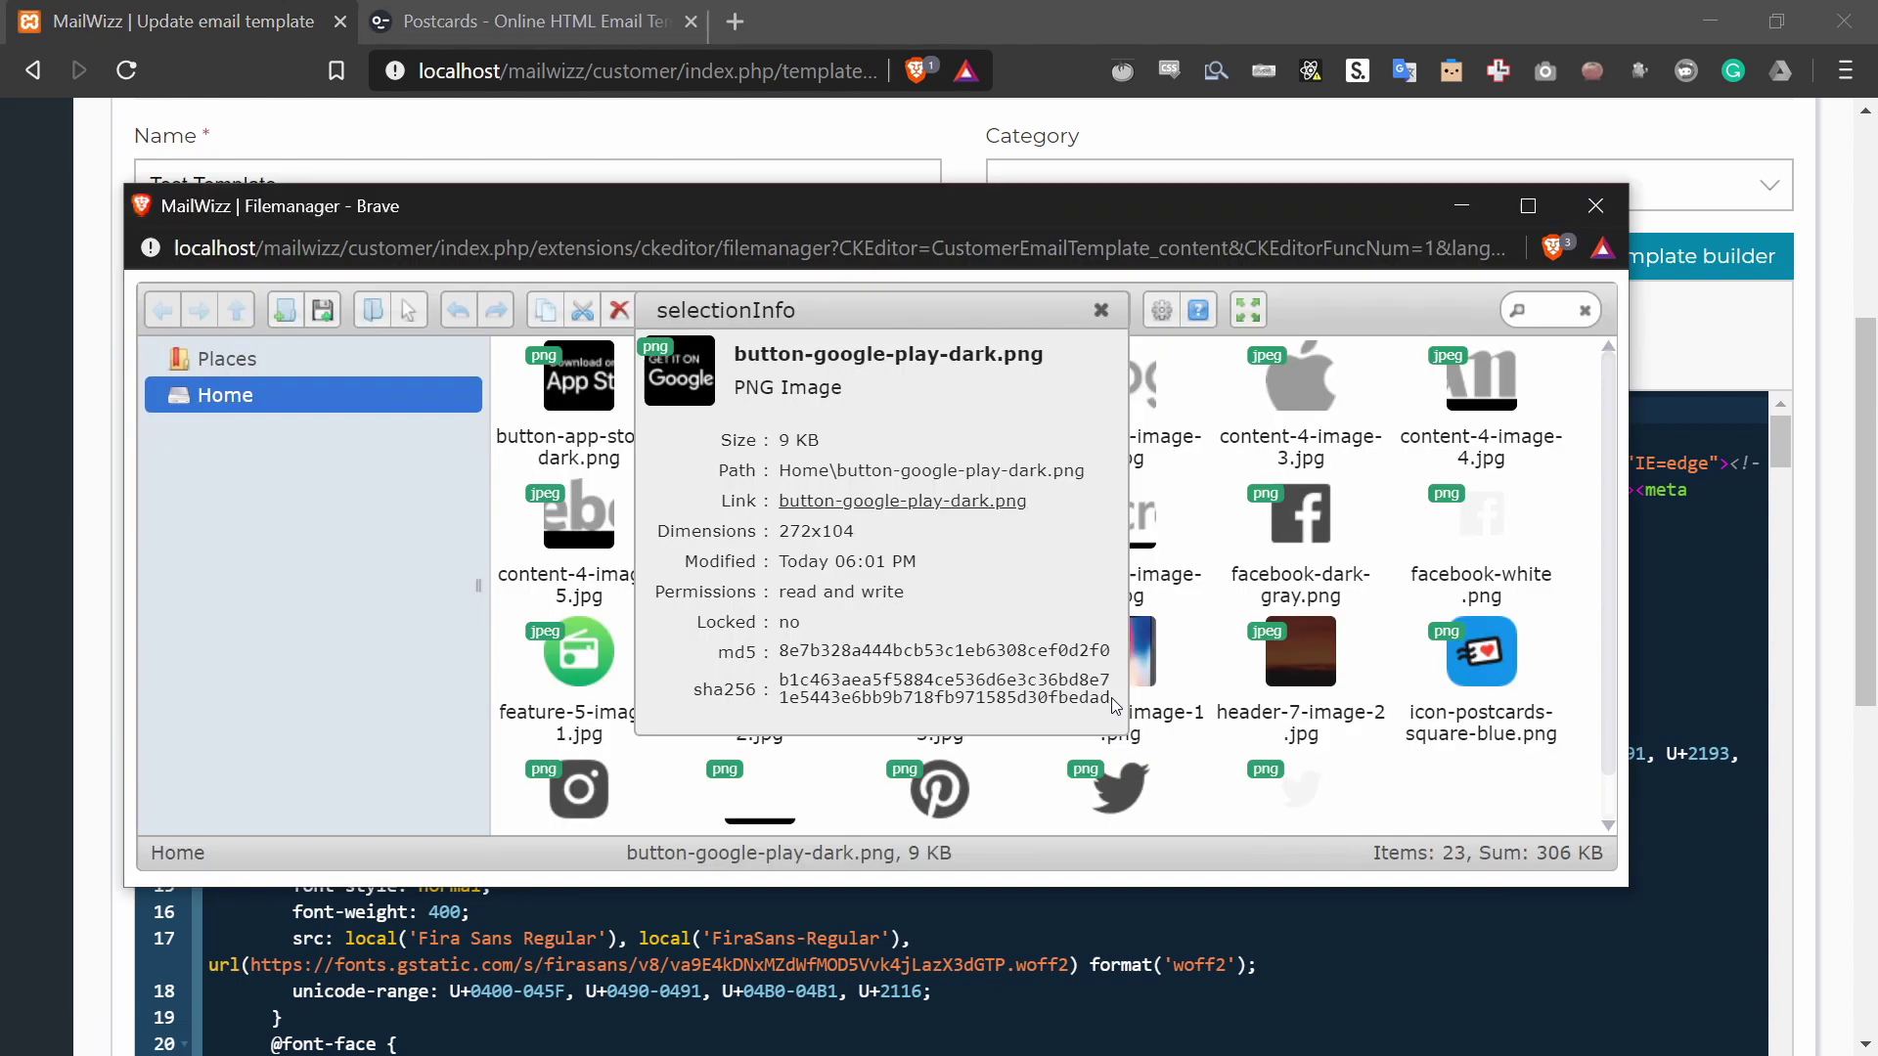
key("alt+Tab")
left_click(1217, 544)
key("ctrl+f")
type("b")
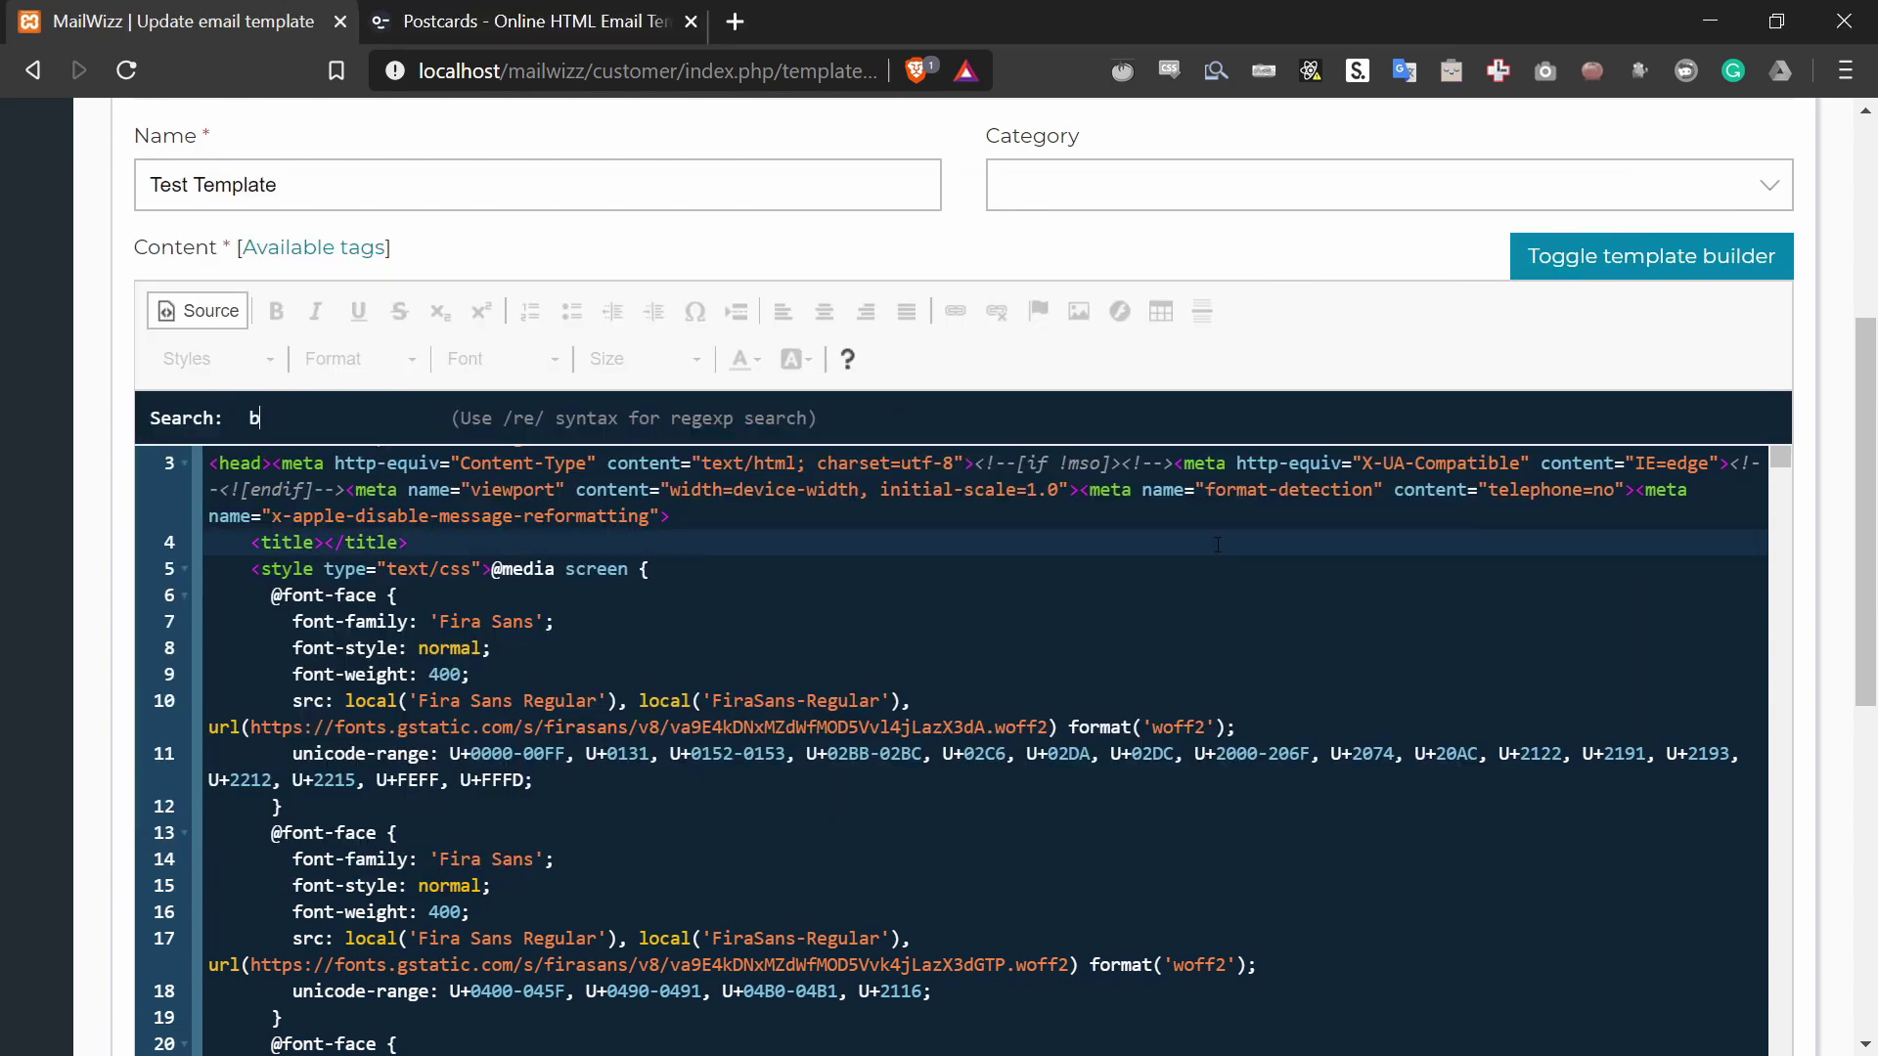
type("utton-googl")
type("e-play-dark")
key("Return")
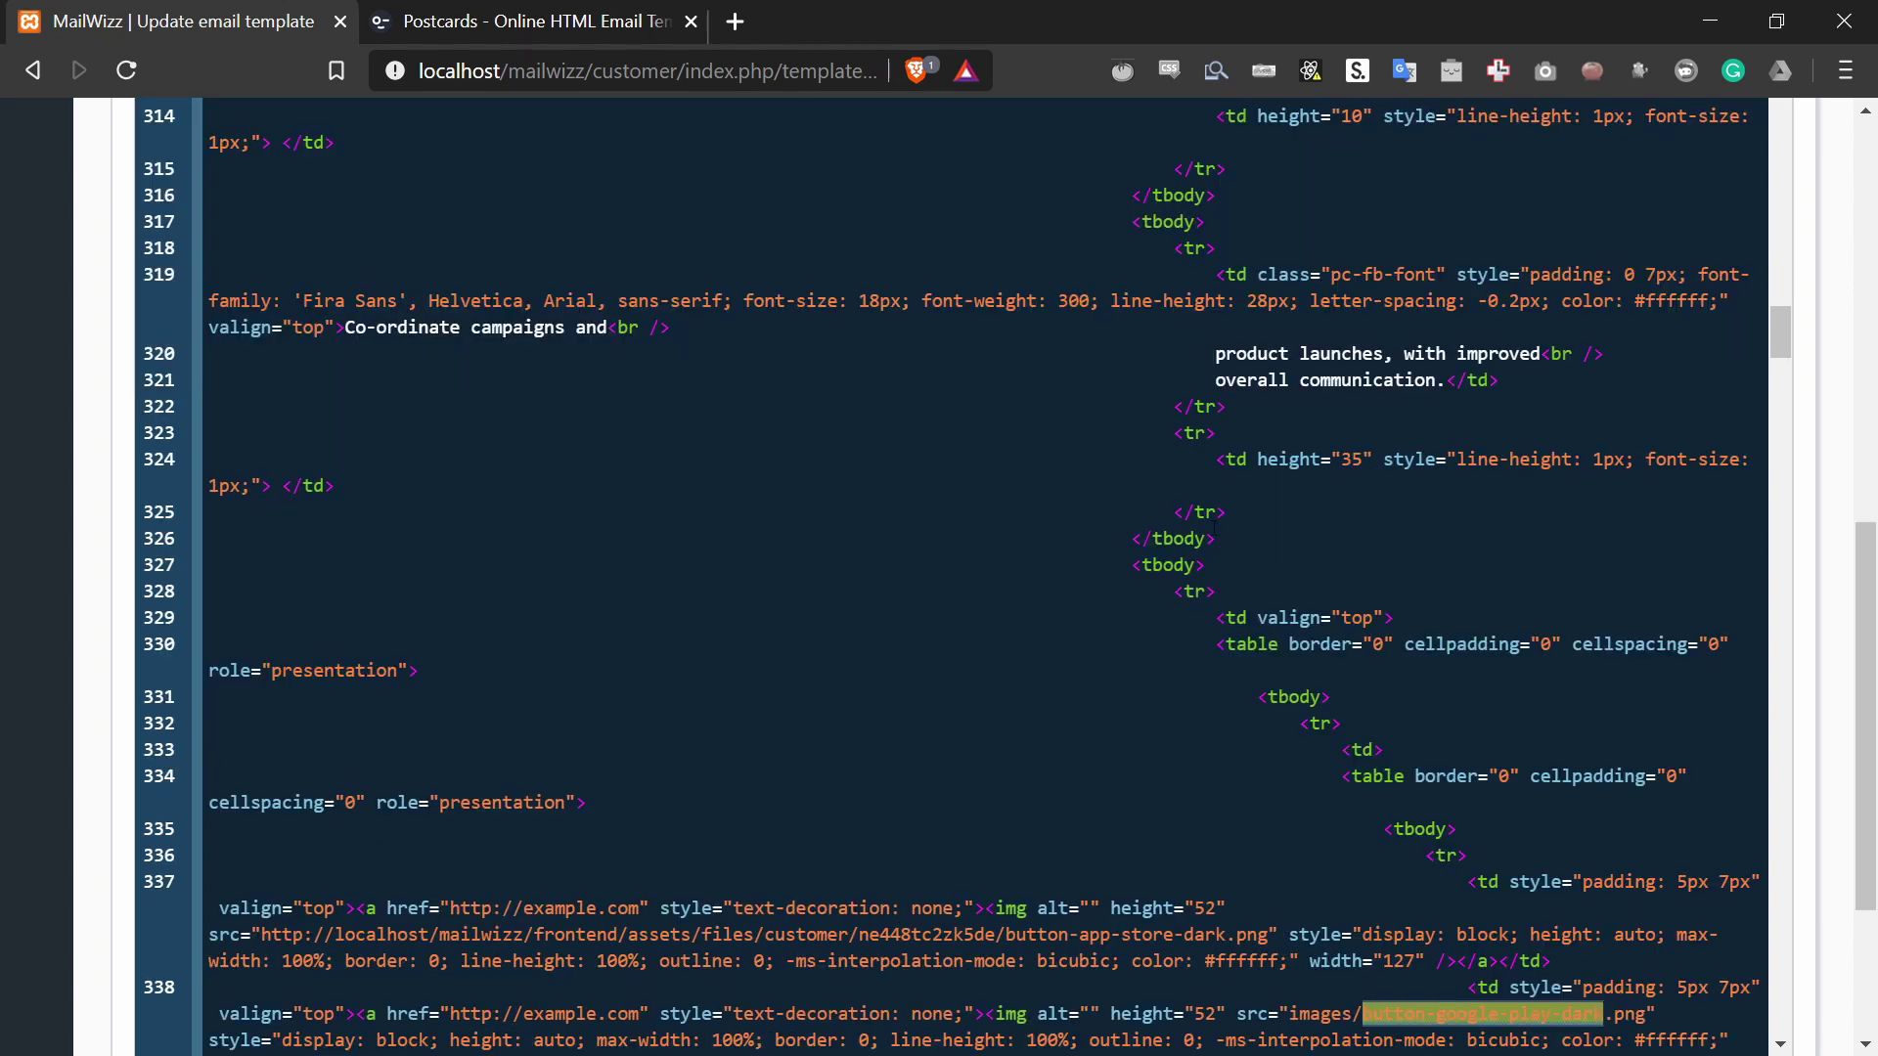
scroll(1213, 529, "down", 3)
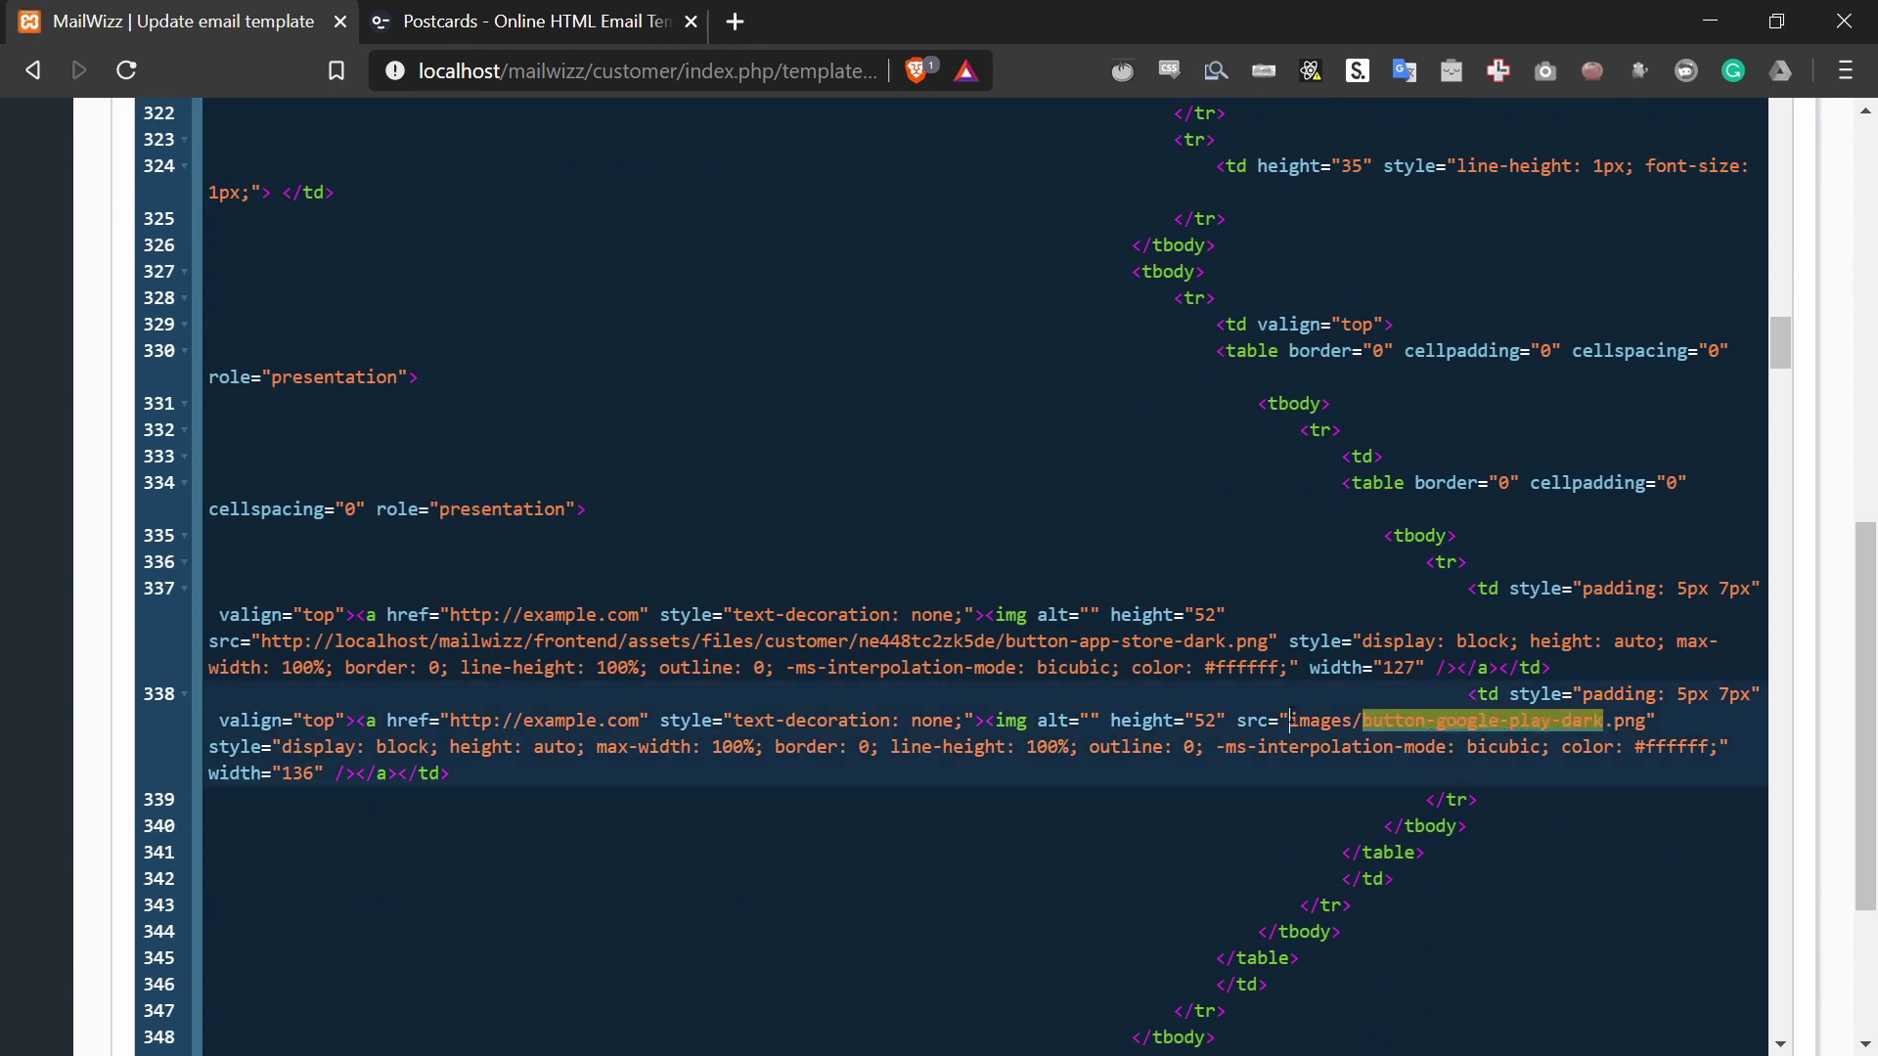
Step: Replace the source path images/button-google-play-dark.png in the Google Play image tag with the copied server link and save the template
left_click_drag(1289, 720, 1647, 722)
key("ctrl+v")
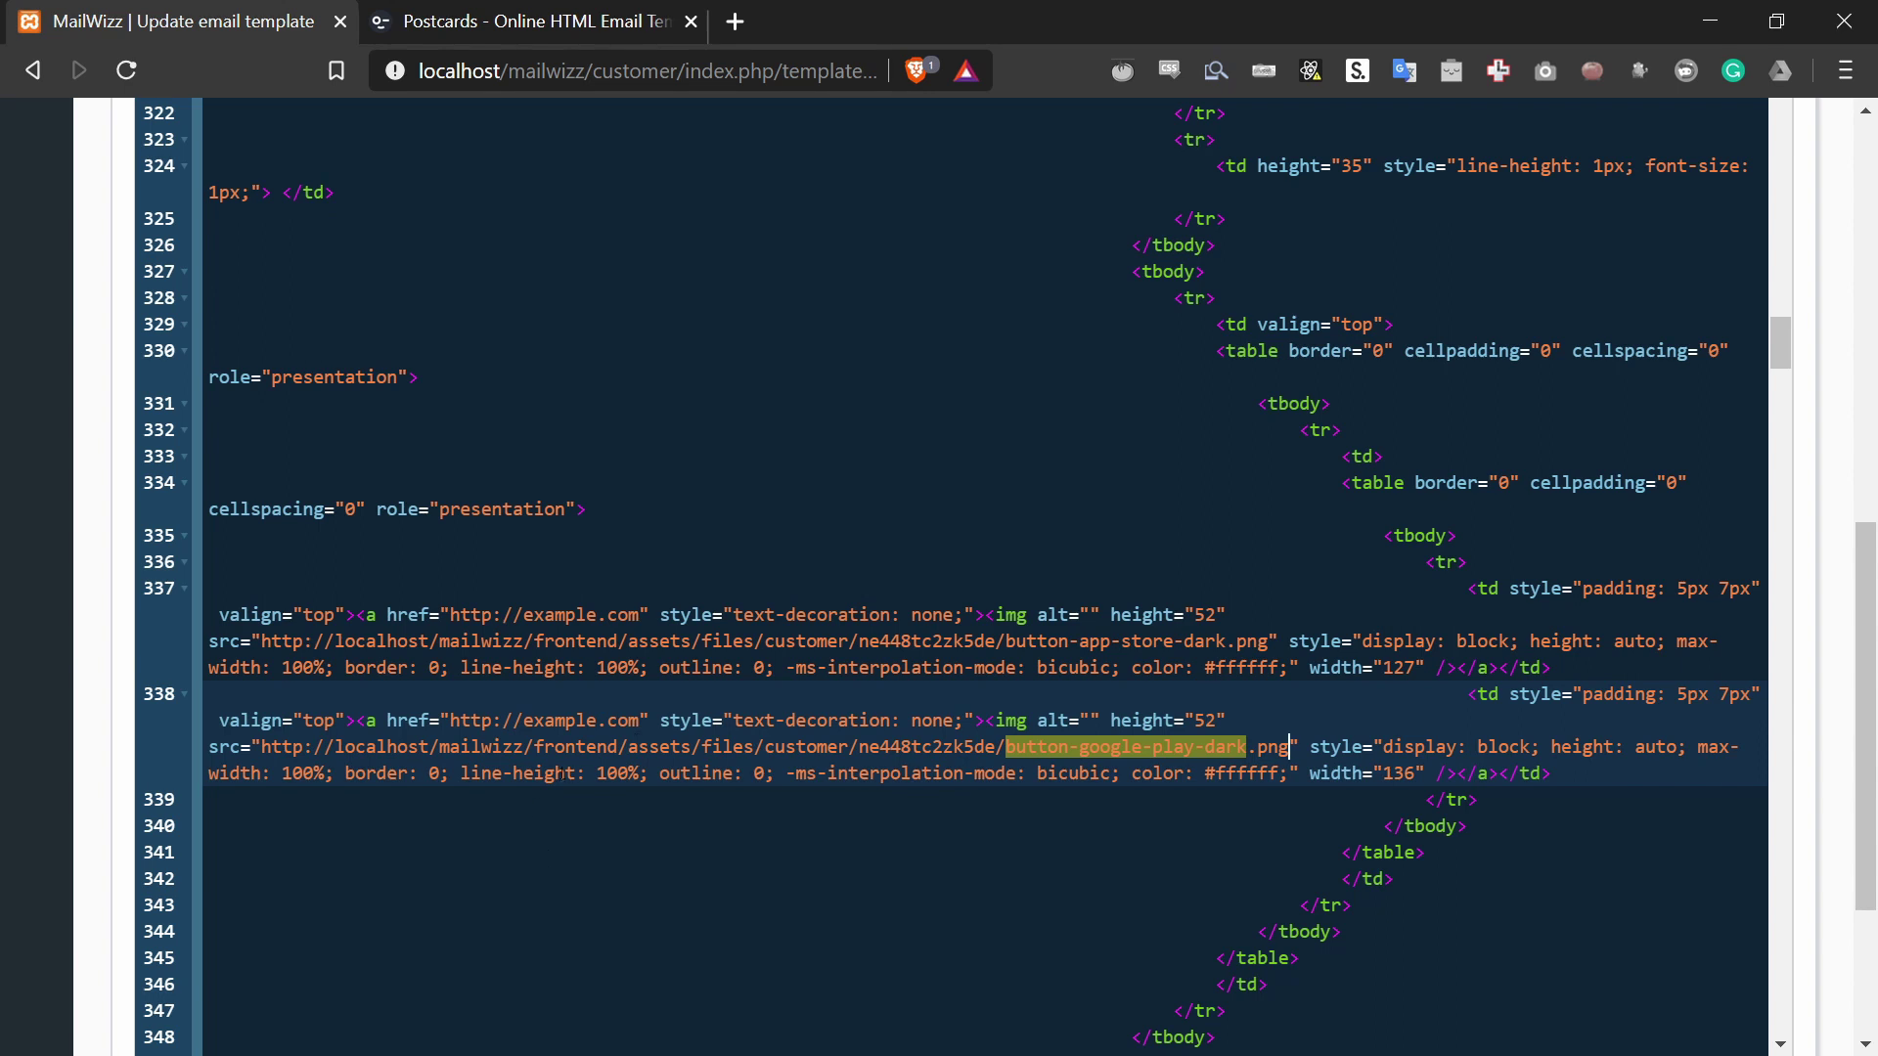
left_click(681, 721)
scroll(78, 628, "down", 3)
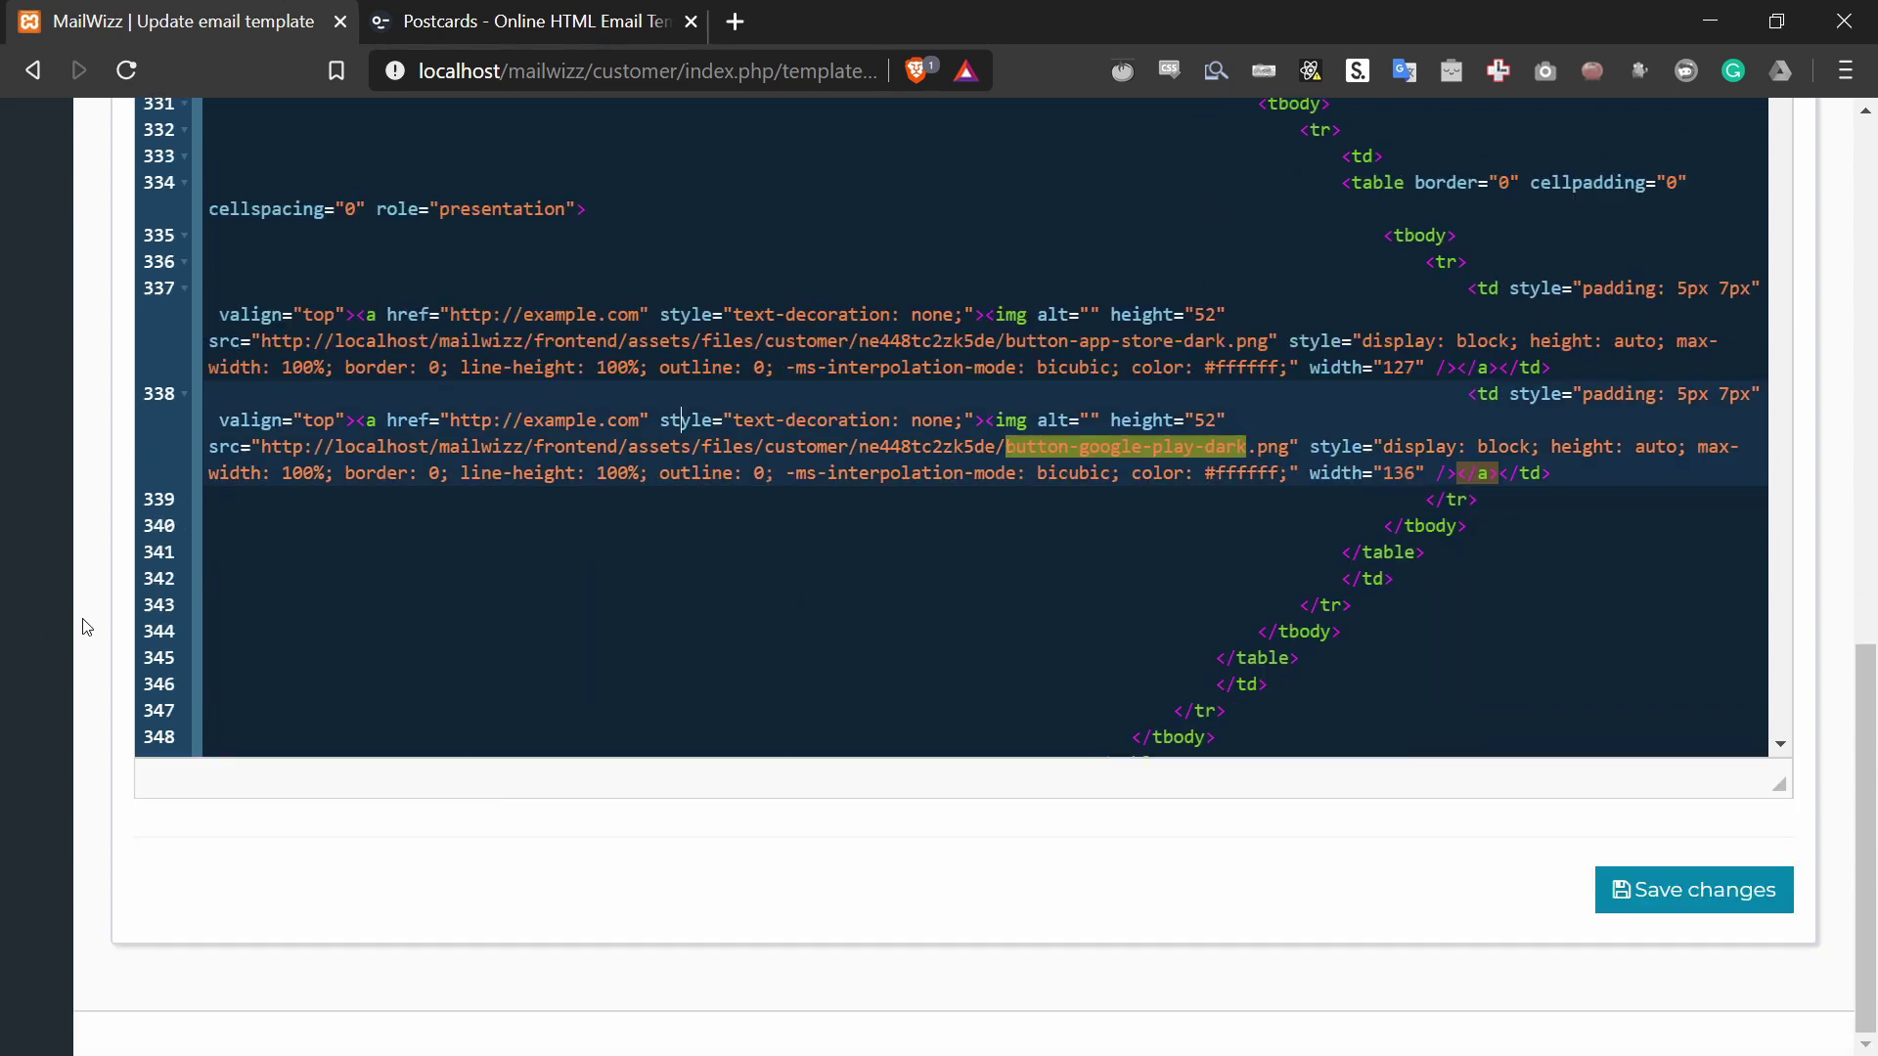
left_click(1679, 894)
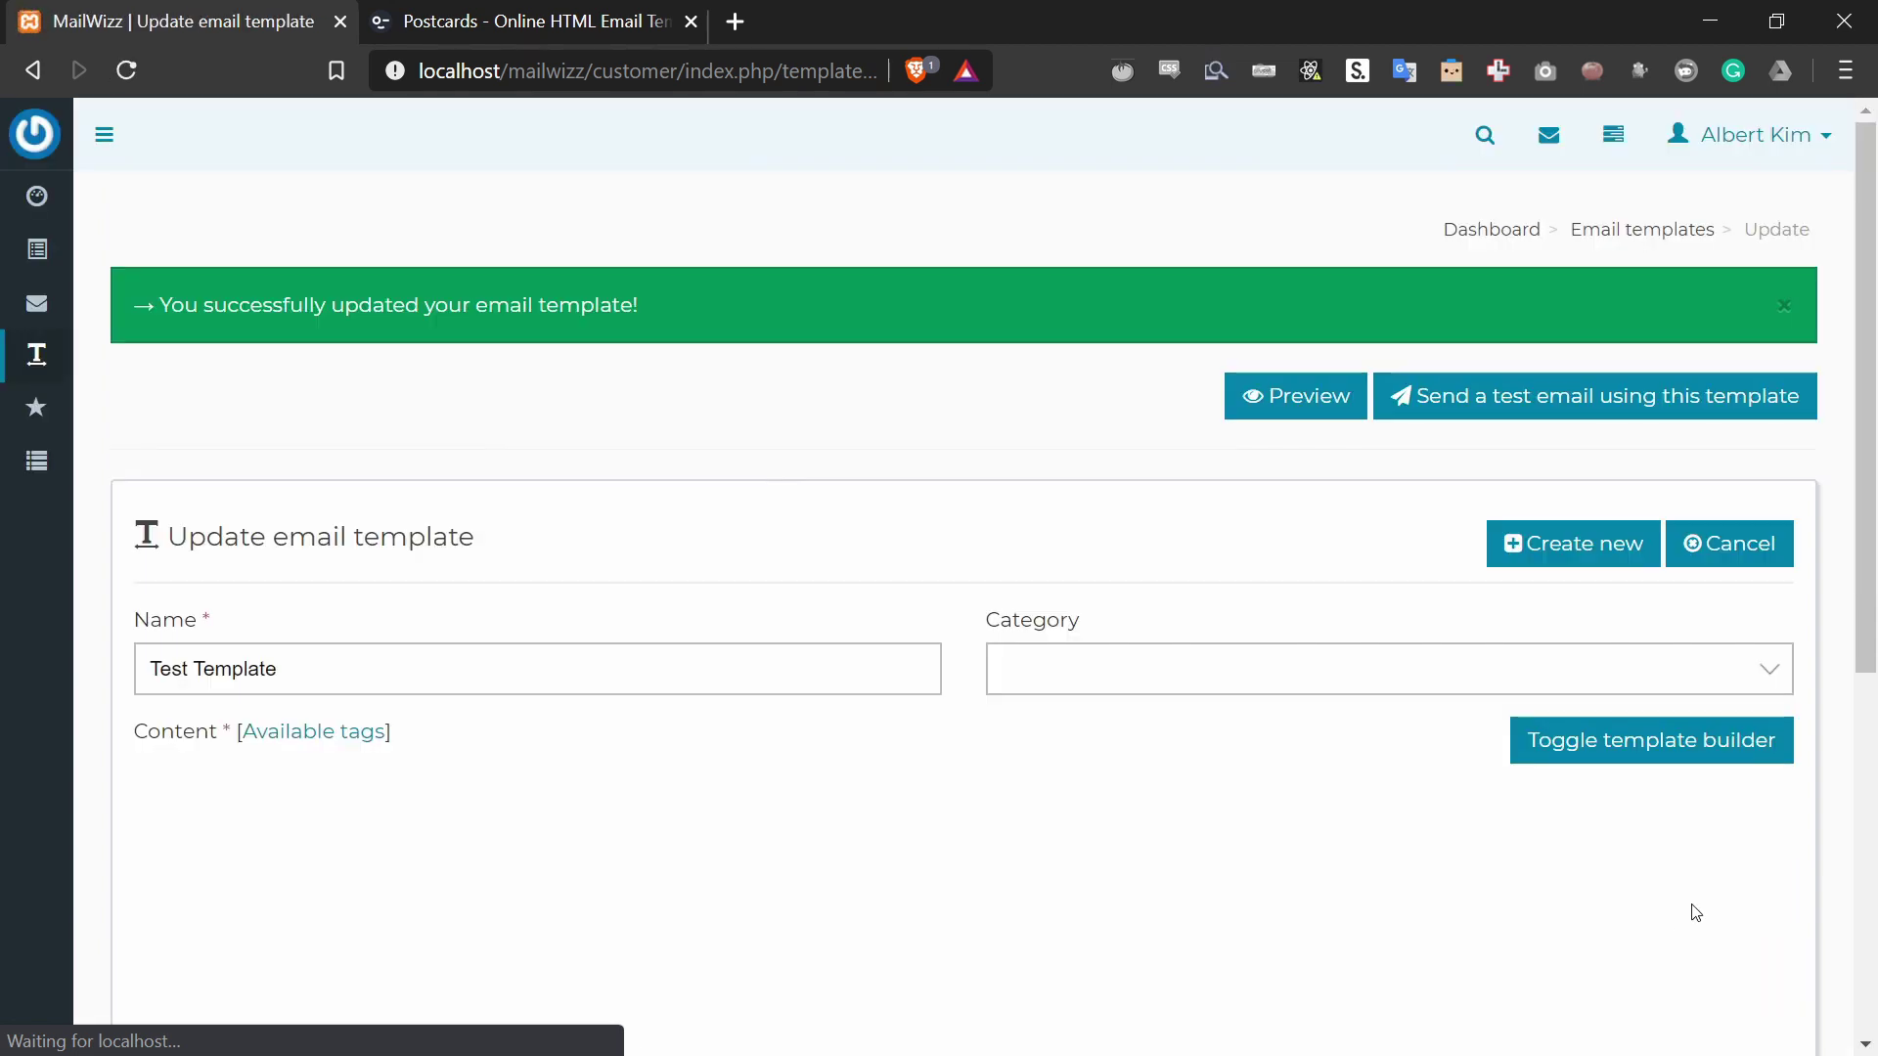
Step: Show the template's source code, switch to the file manager and close the info of button-google-play-dark.png
scroll(599, 377, "down", 7)
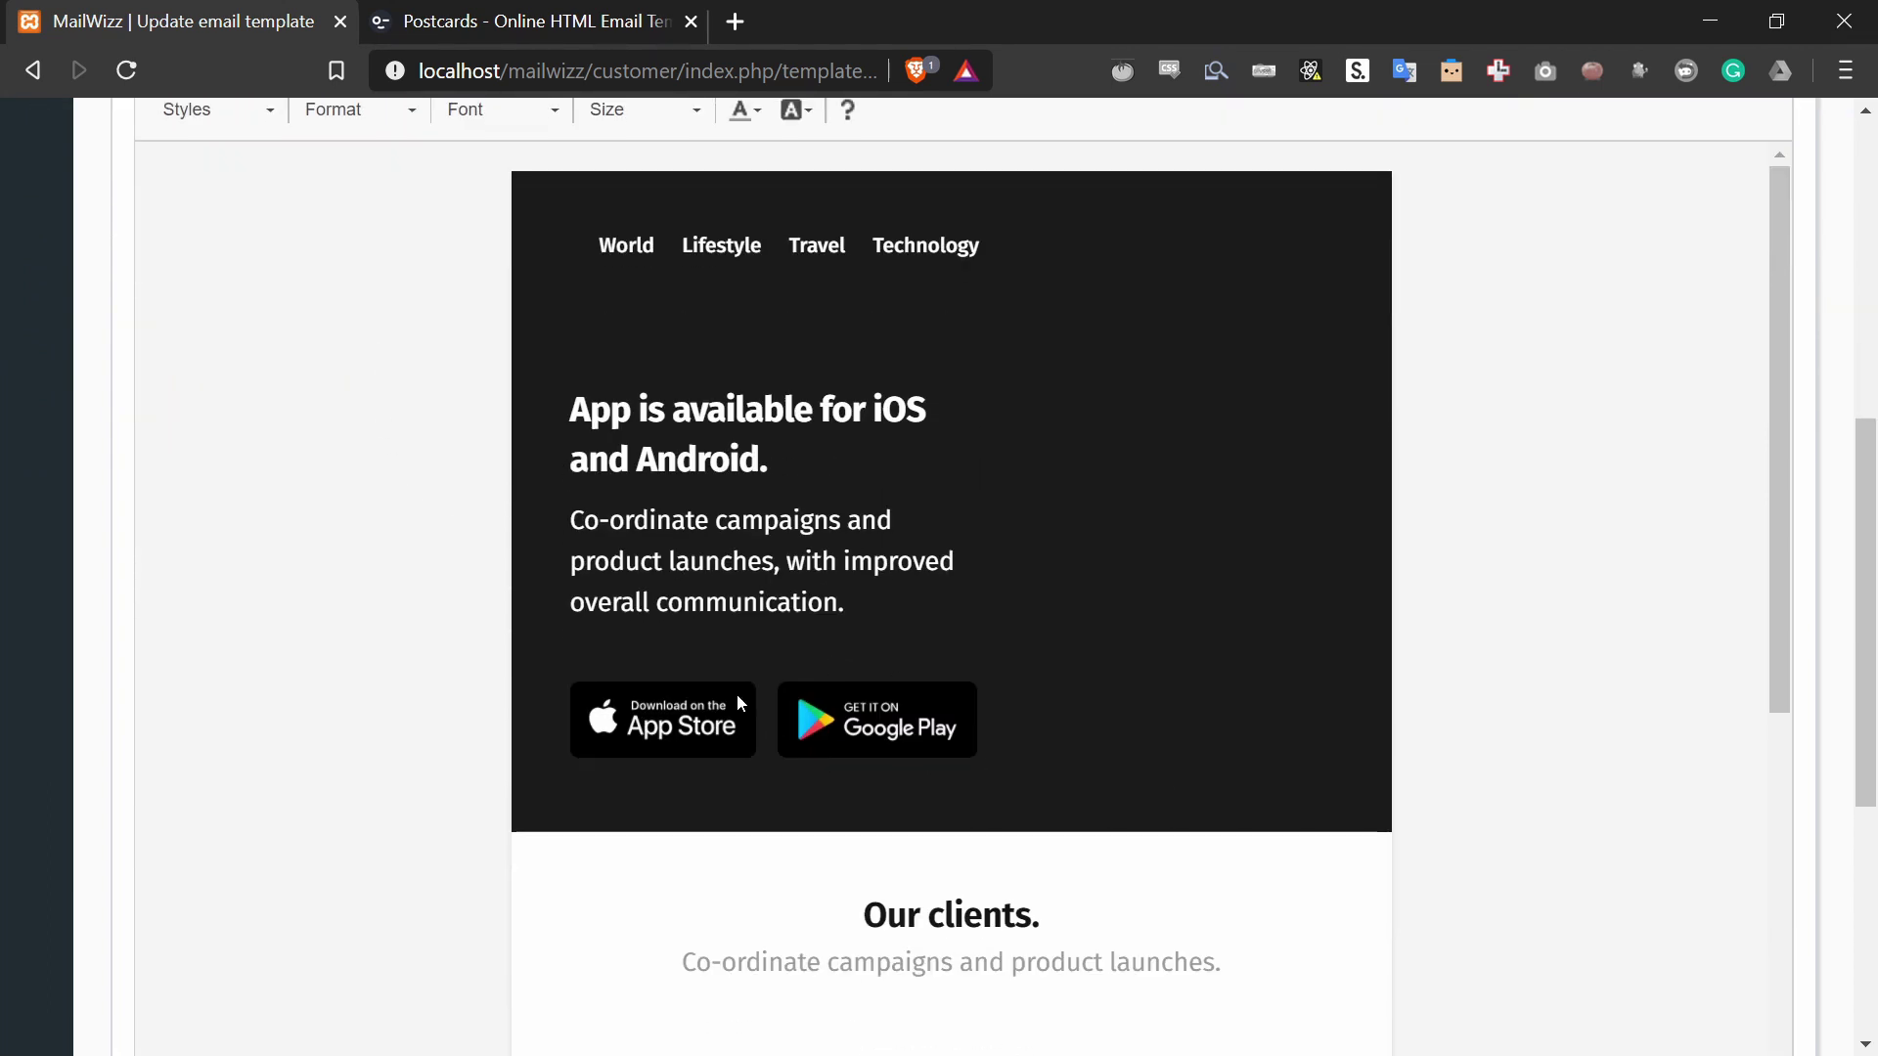
scroll(485, 697, "up", 3)
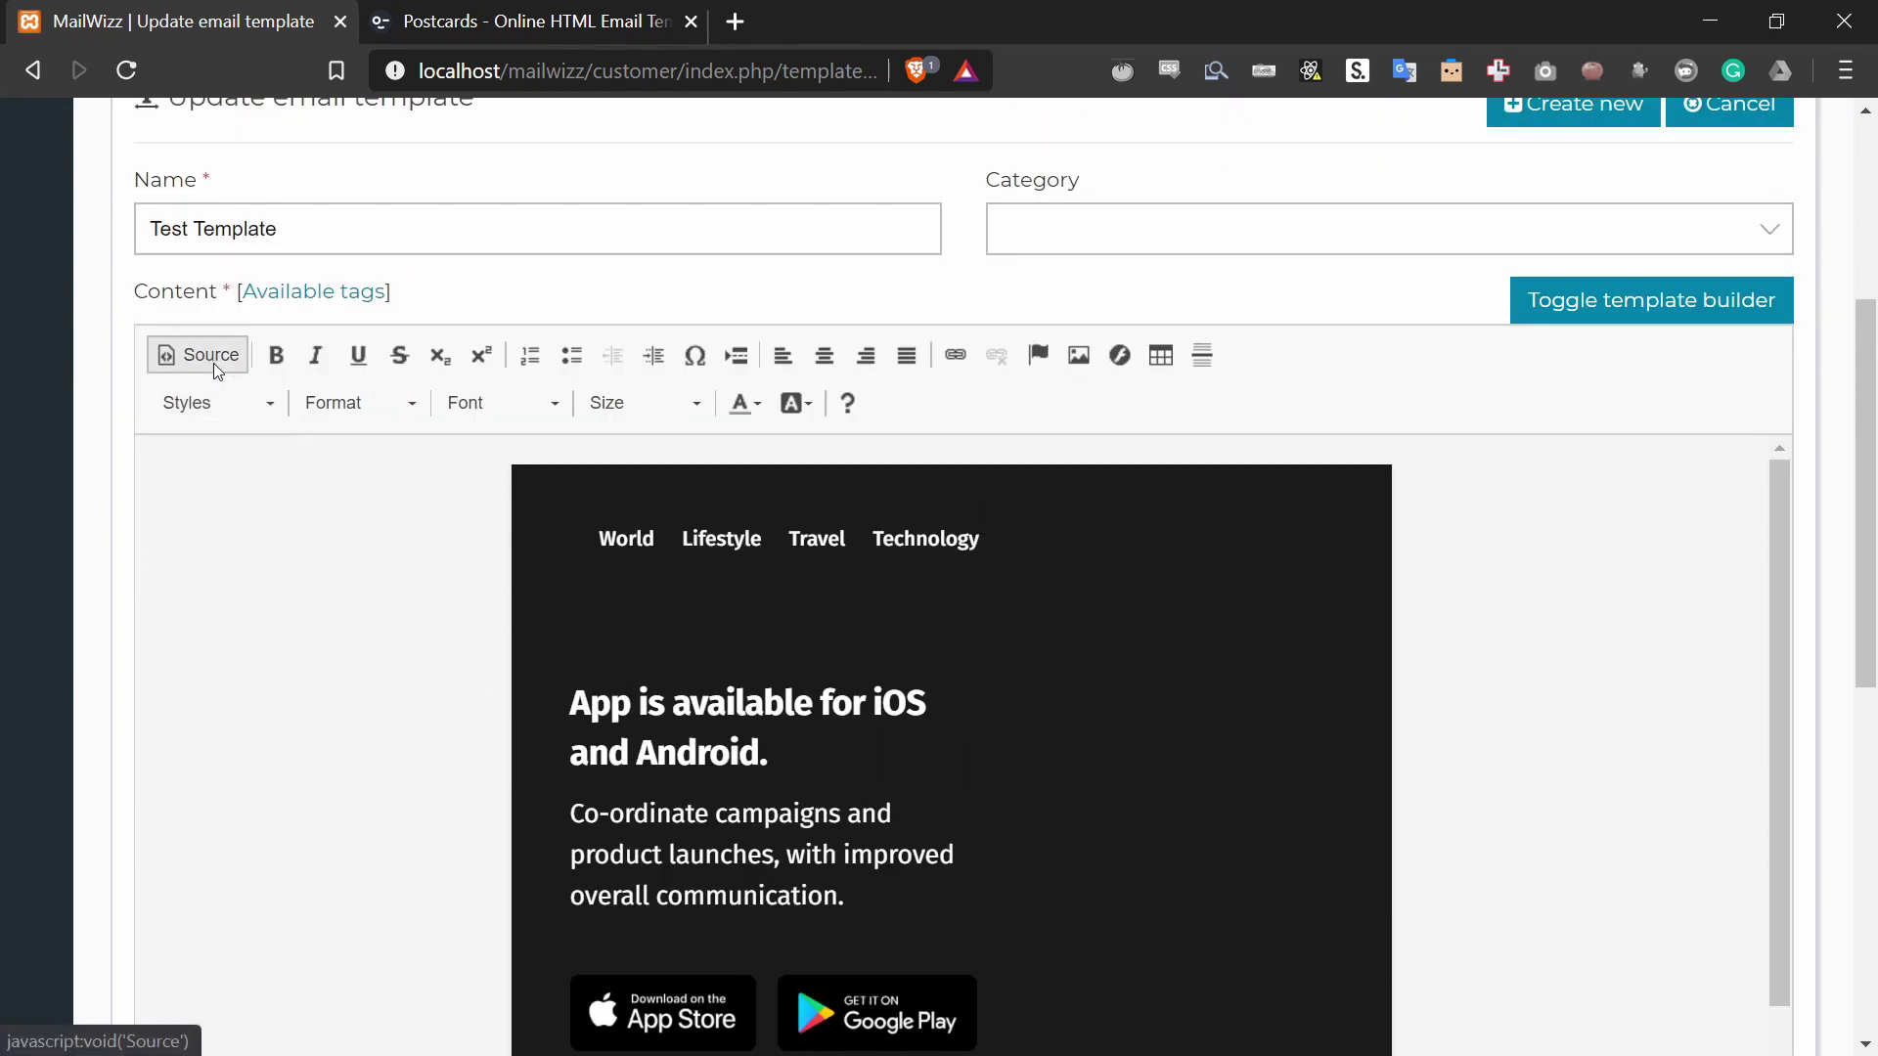
left_click(213, 362)
key("alt+Tab")
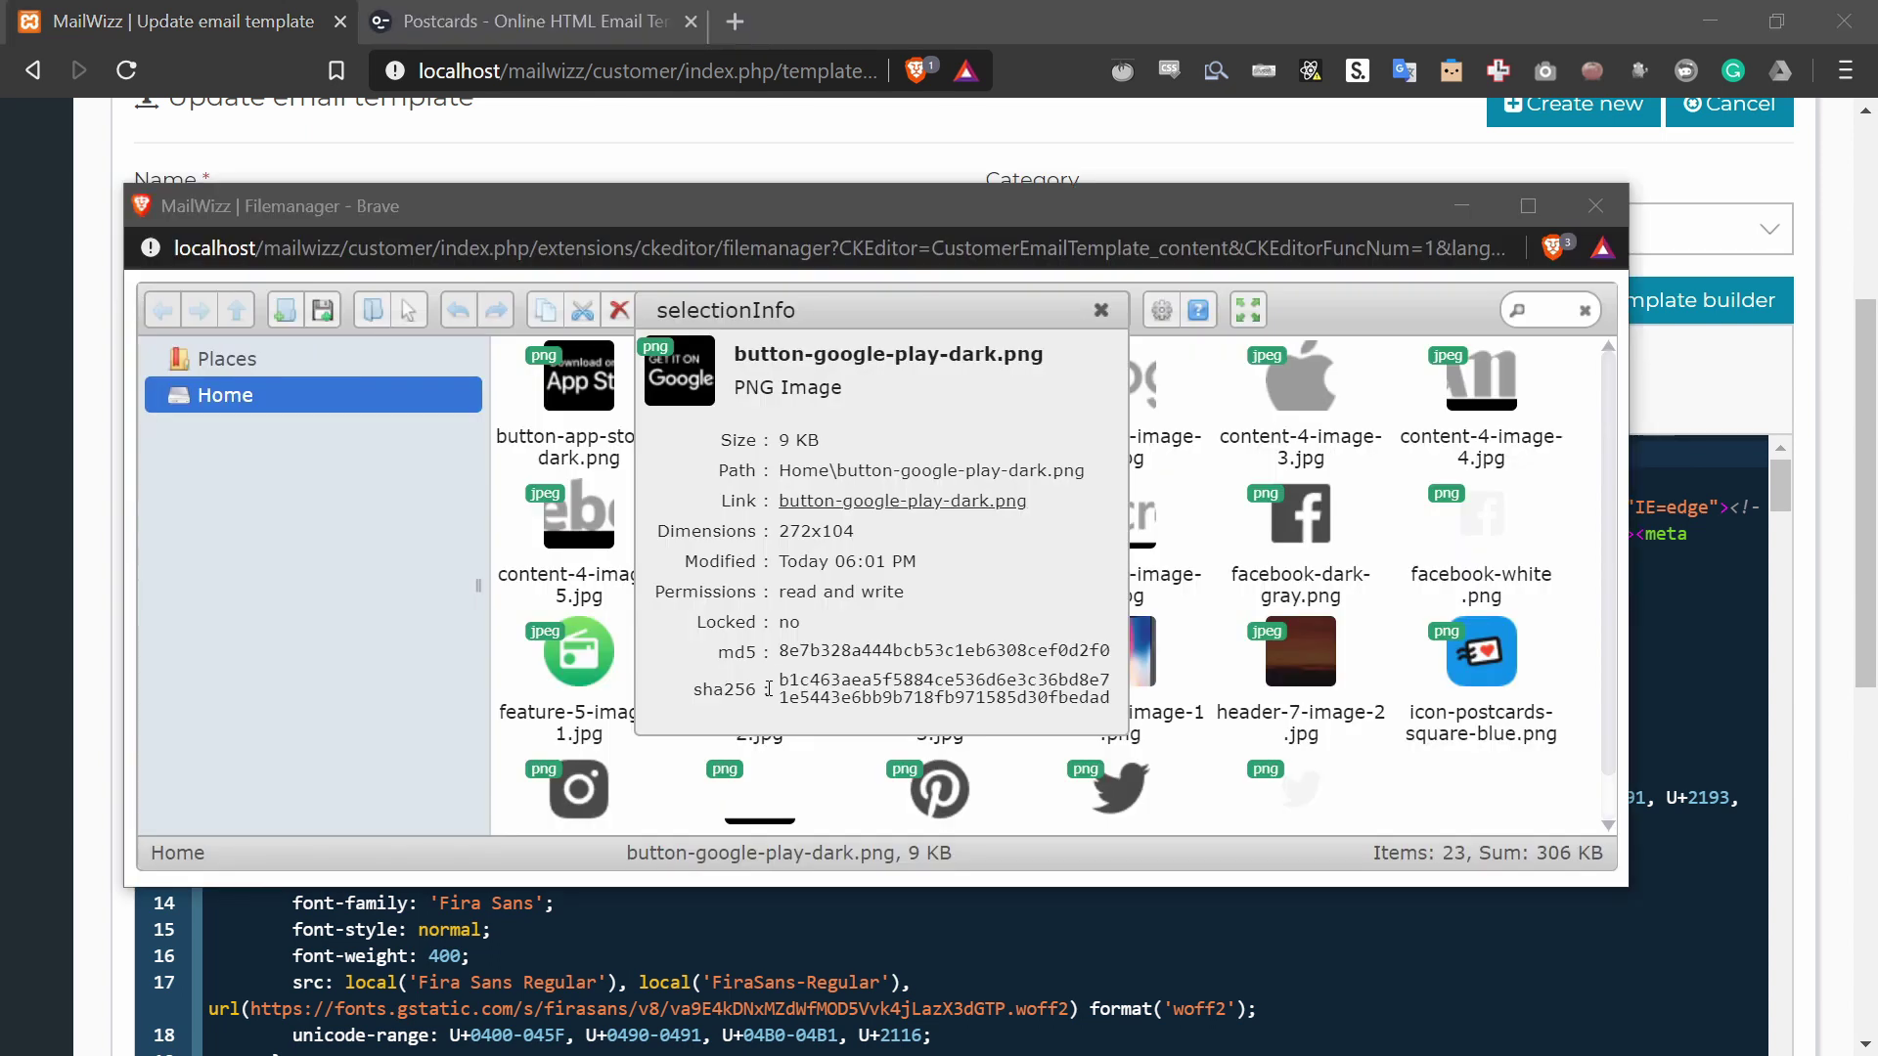
left_click(1100, 310)
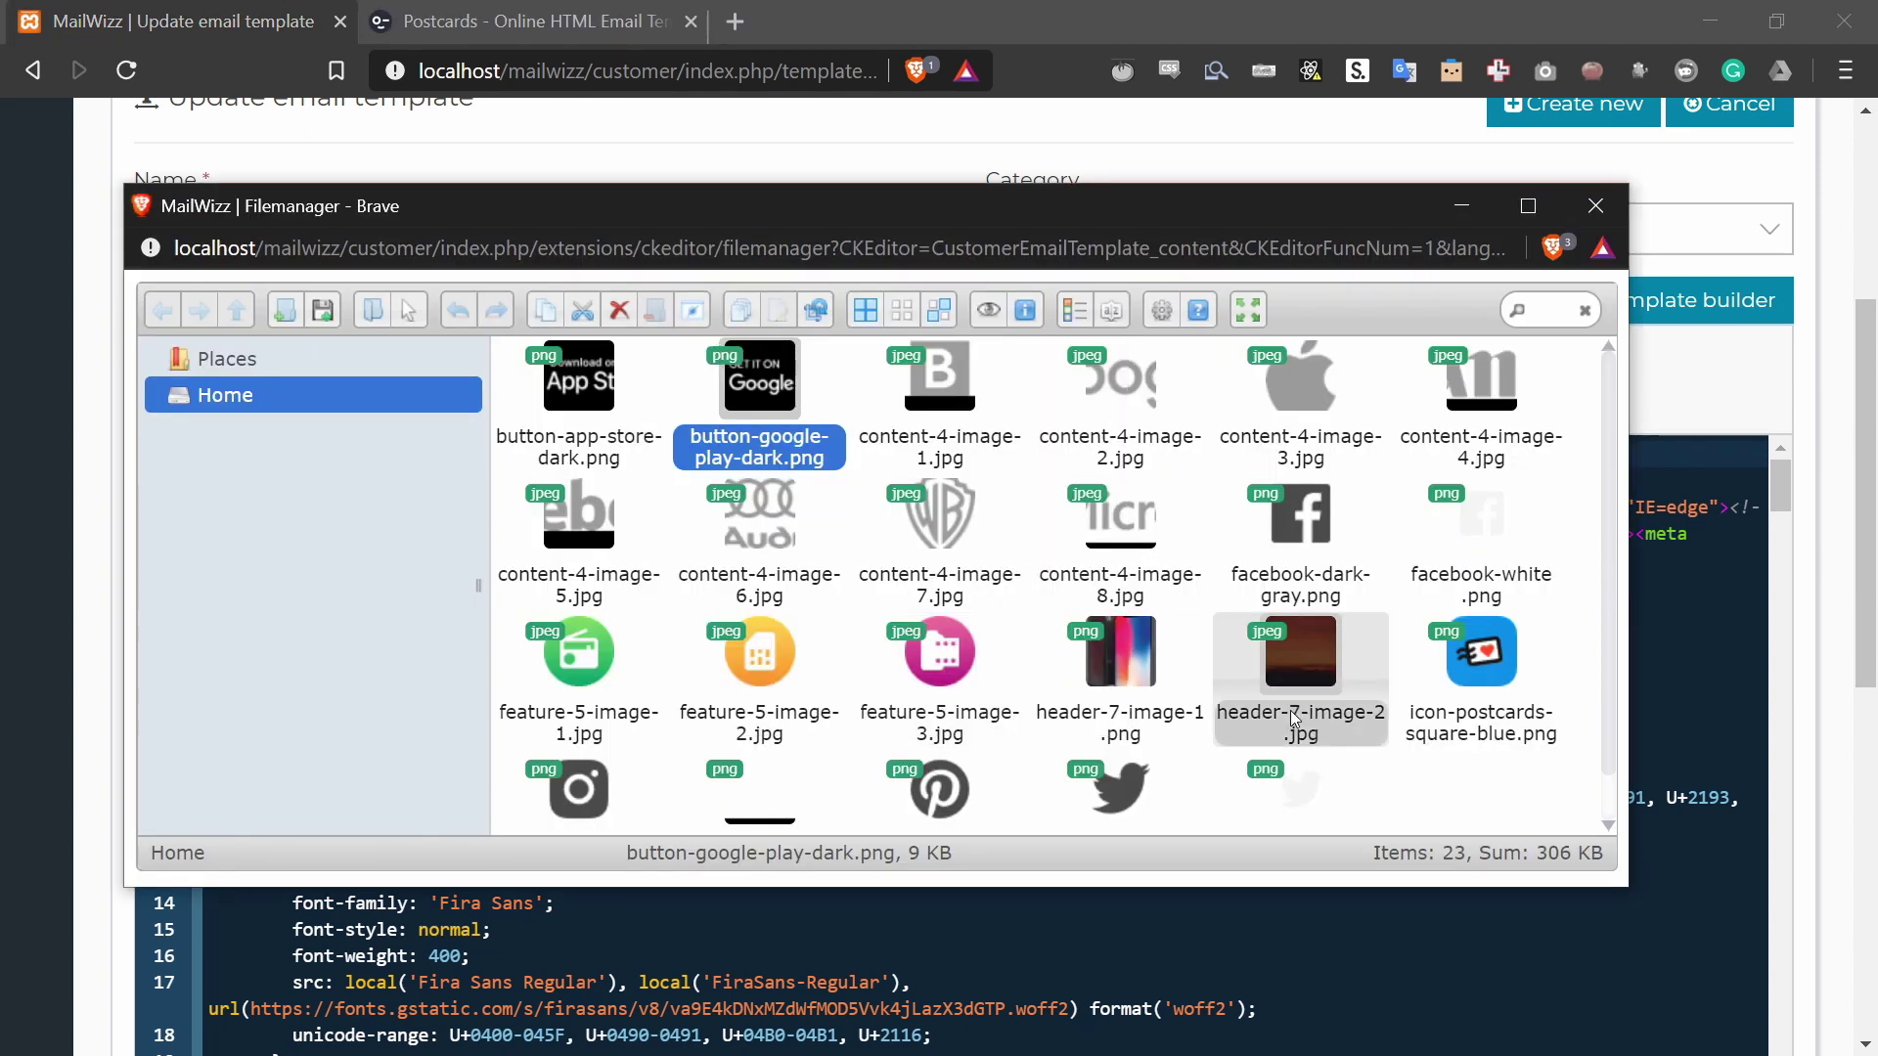
Step: Copy the link address of header-7-image-2.jpg from its file info in the file manager and return to the template
left_click(1294, 665)
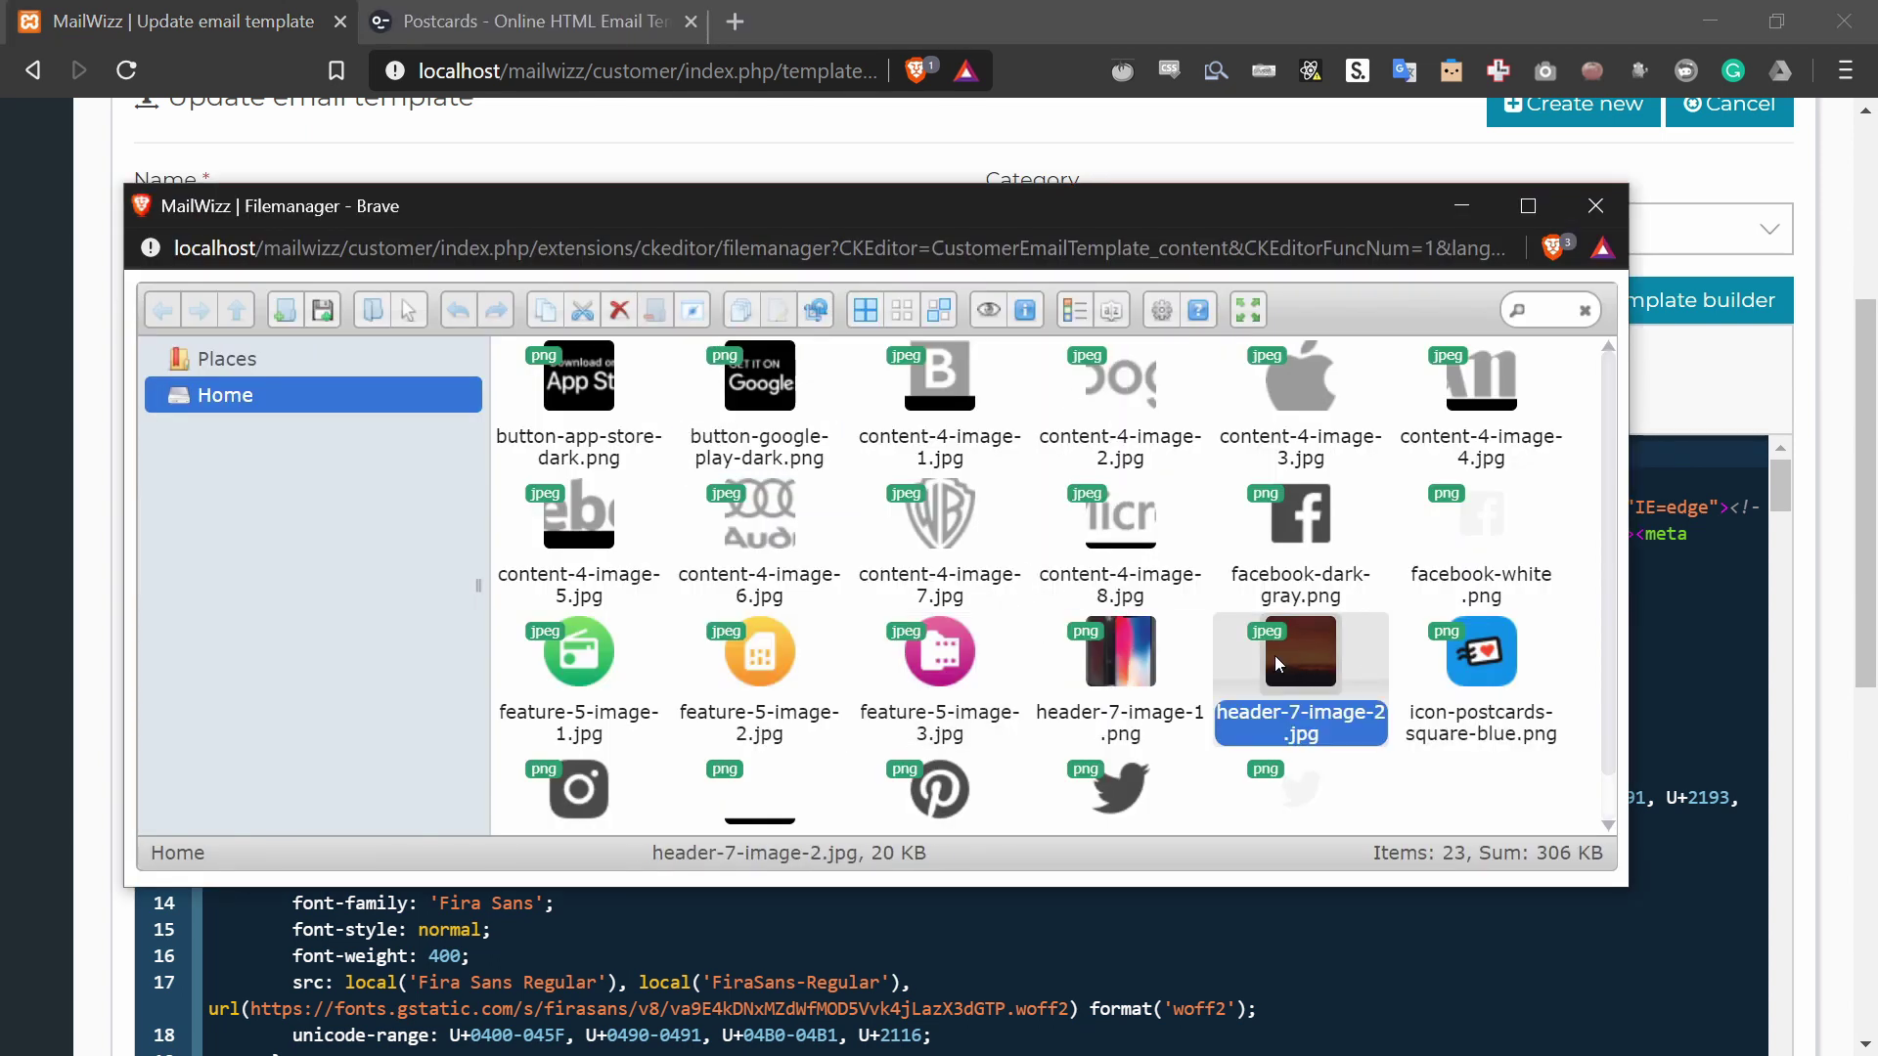
right_click(1275, 655)
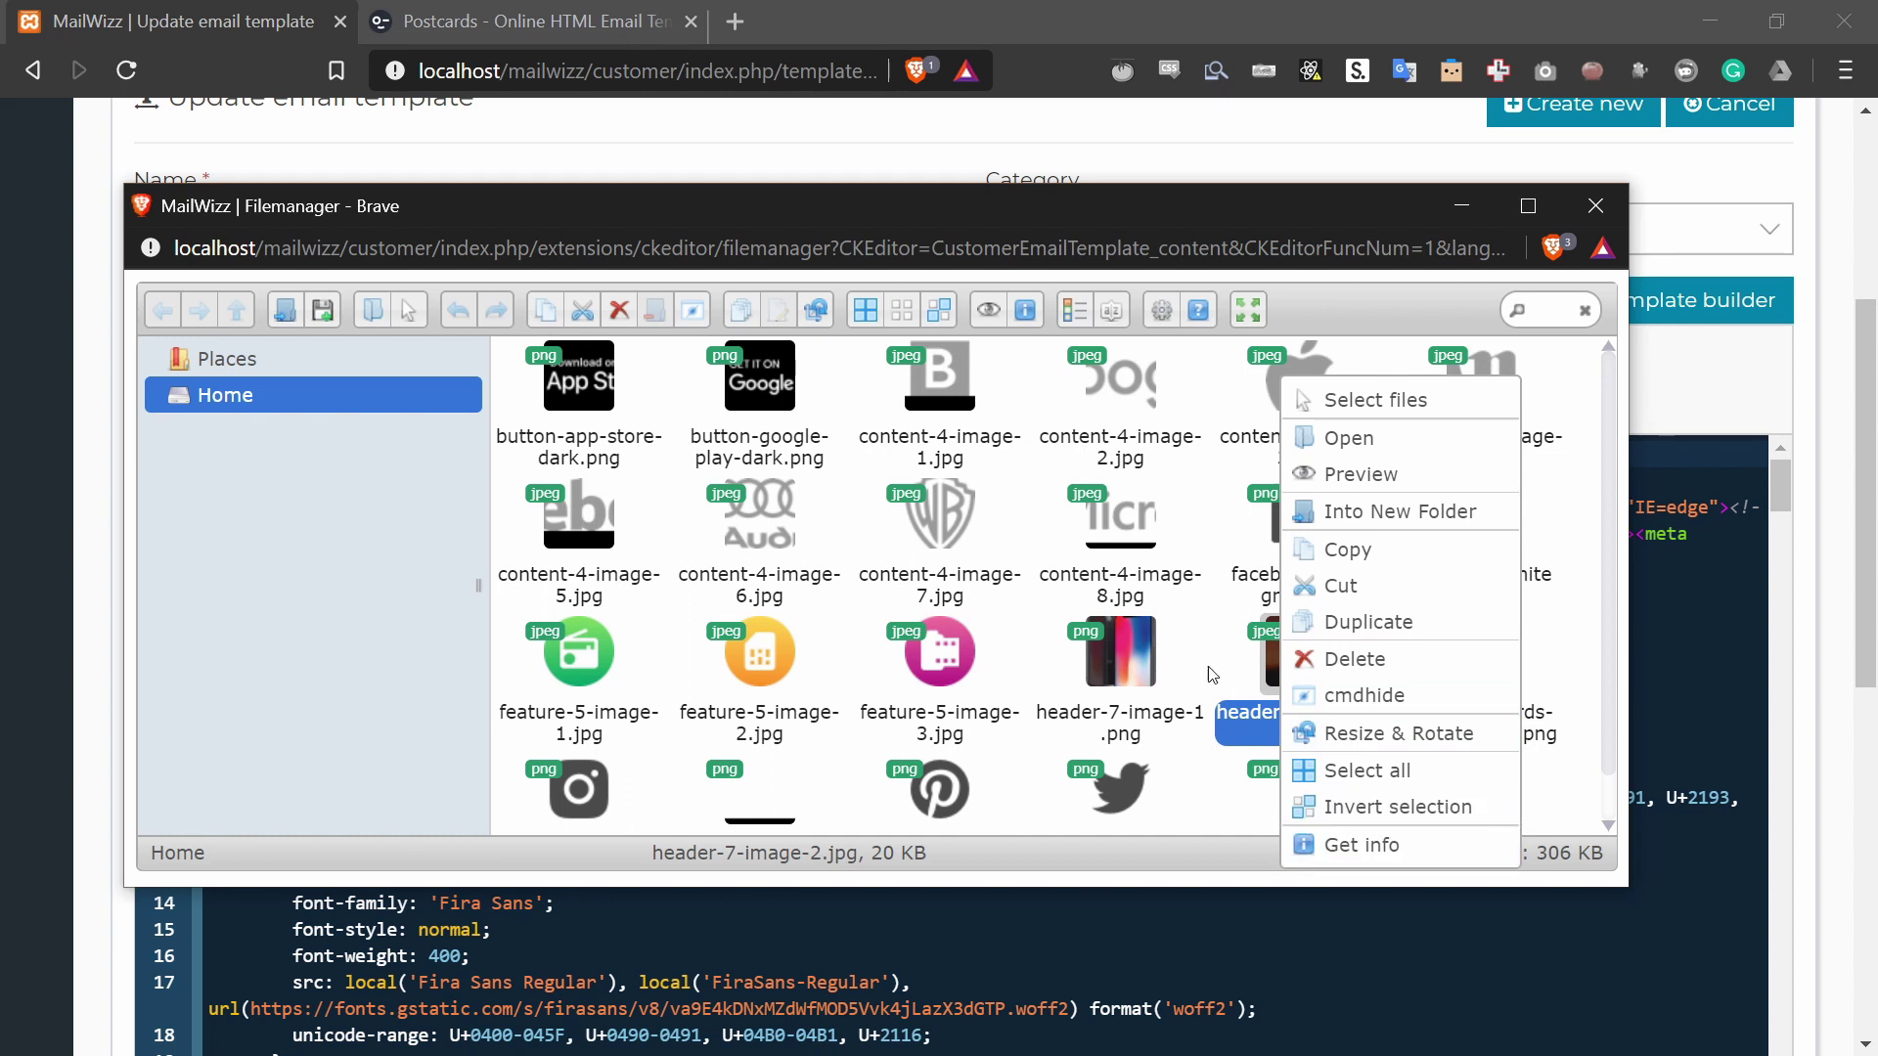
left_click(1207, 672)
left_click(1262, 663)
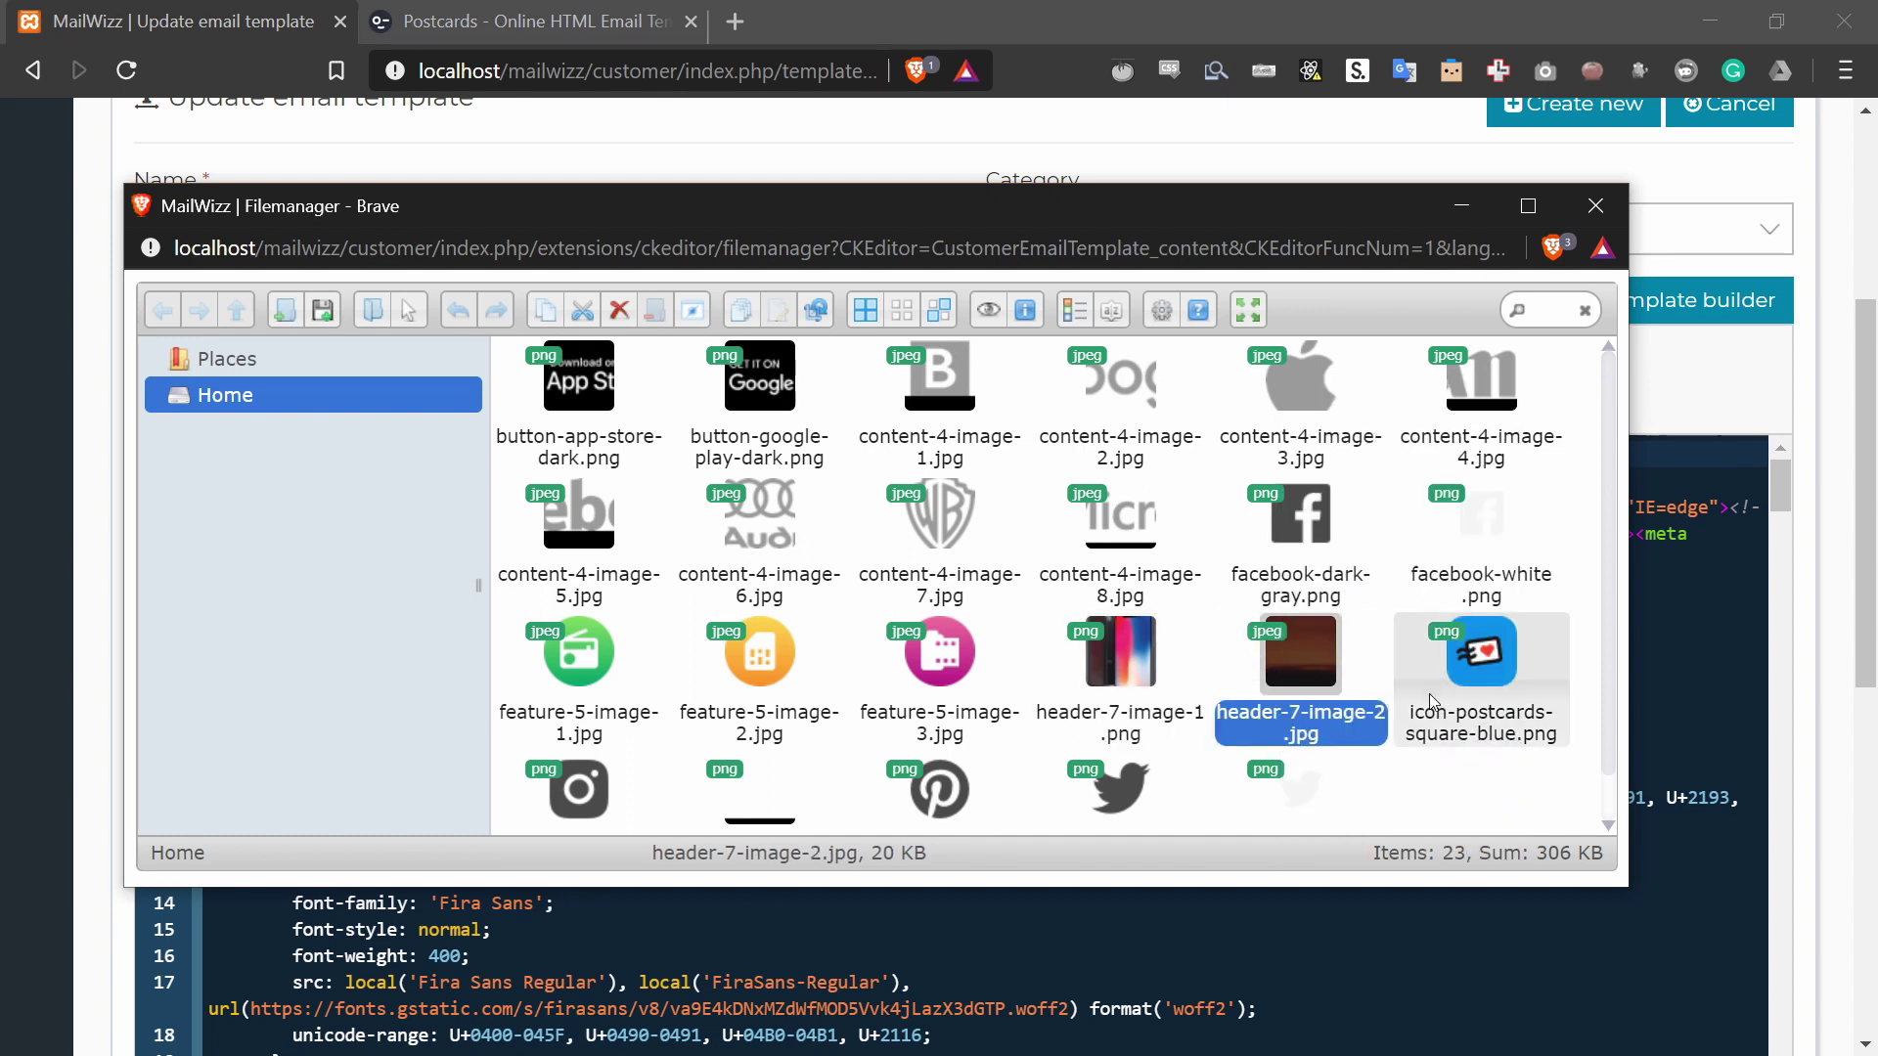
right_click(1299, 663)
left_click(1399, 847)
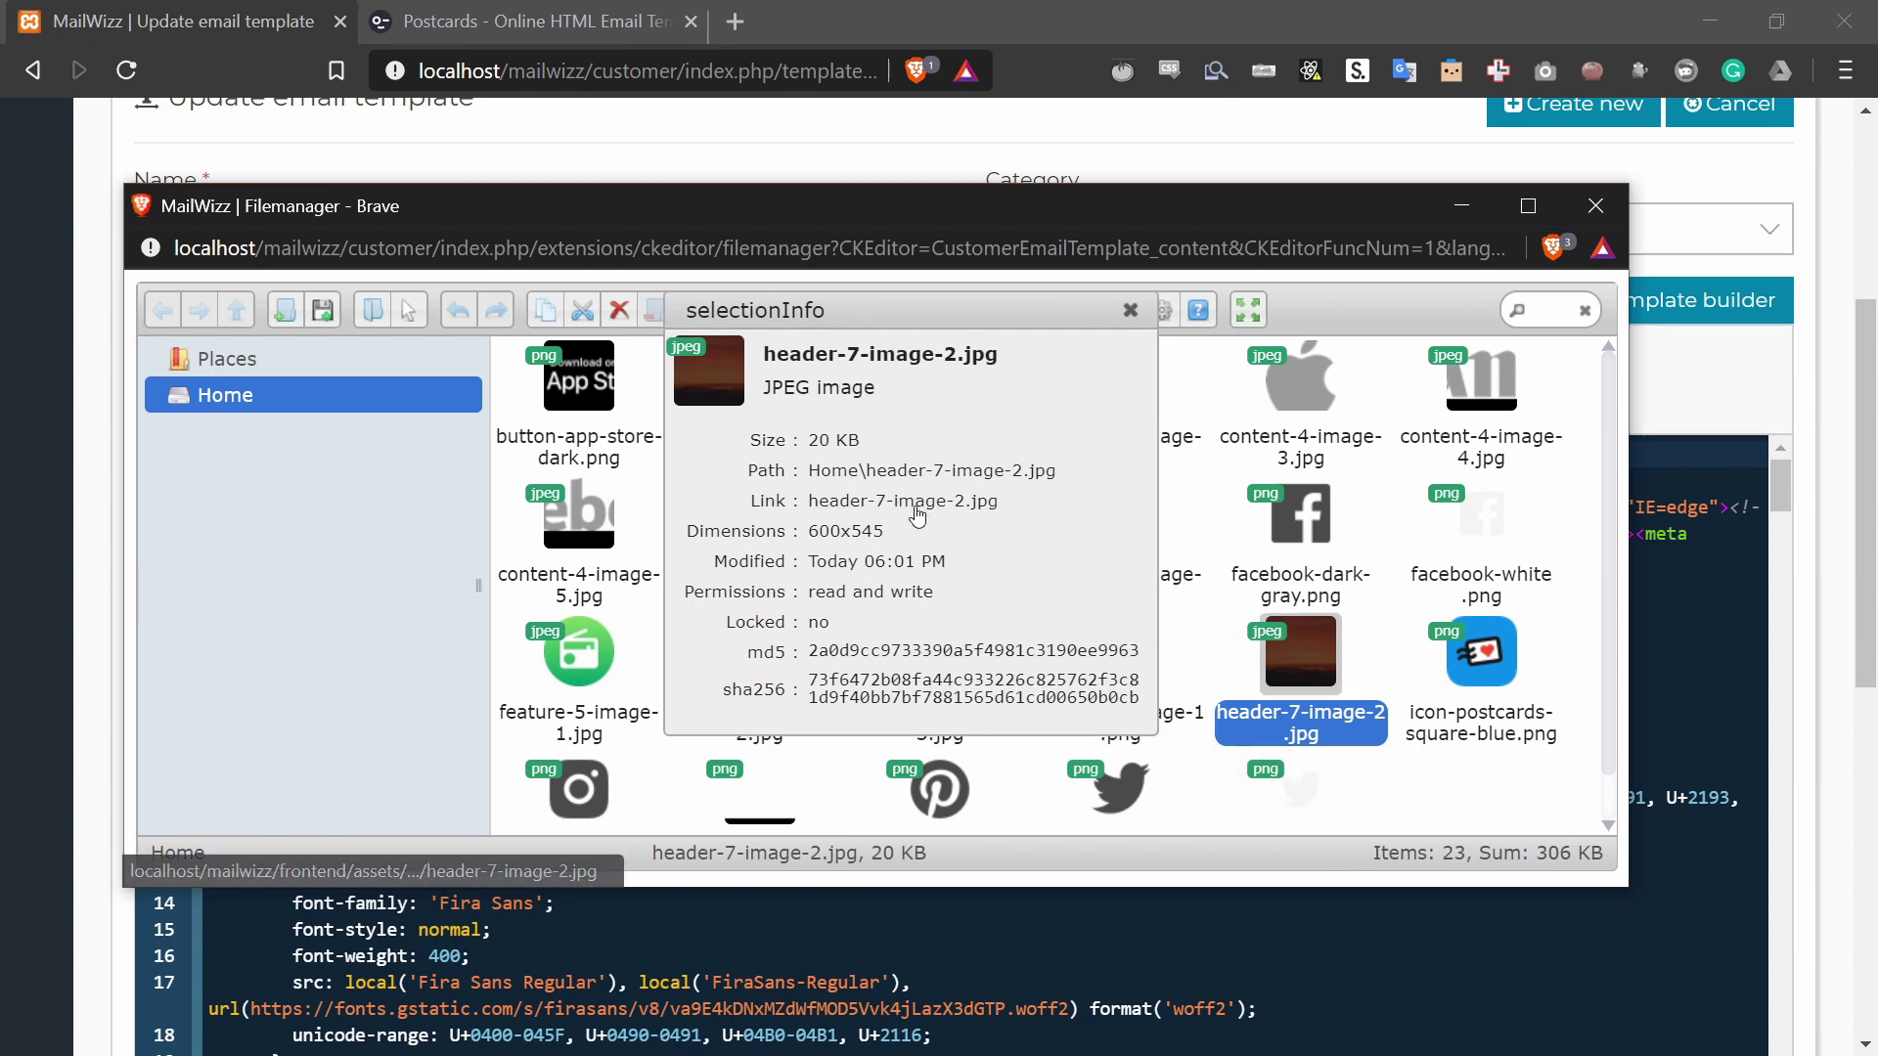
right_click(916, 517)
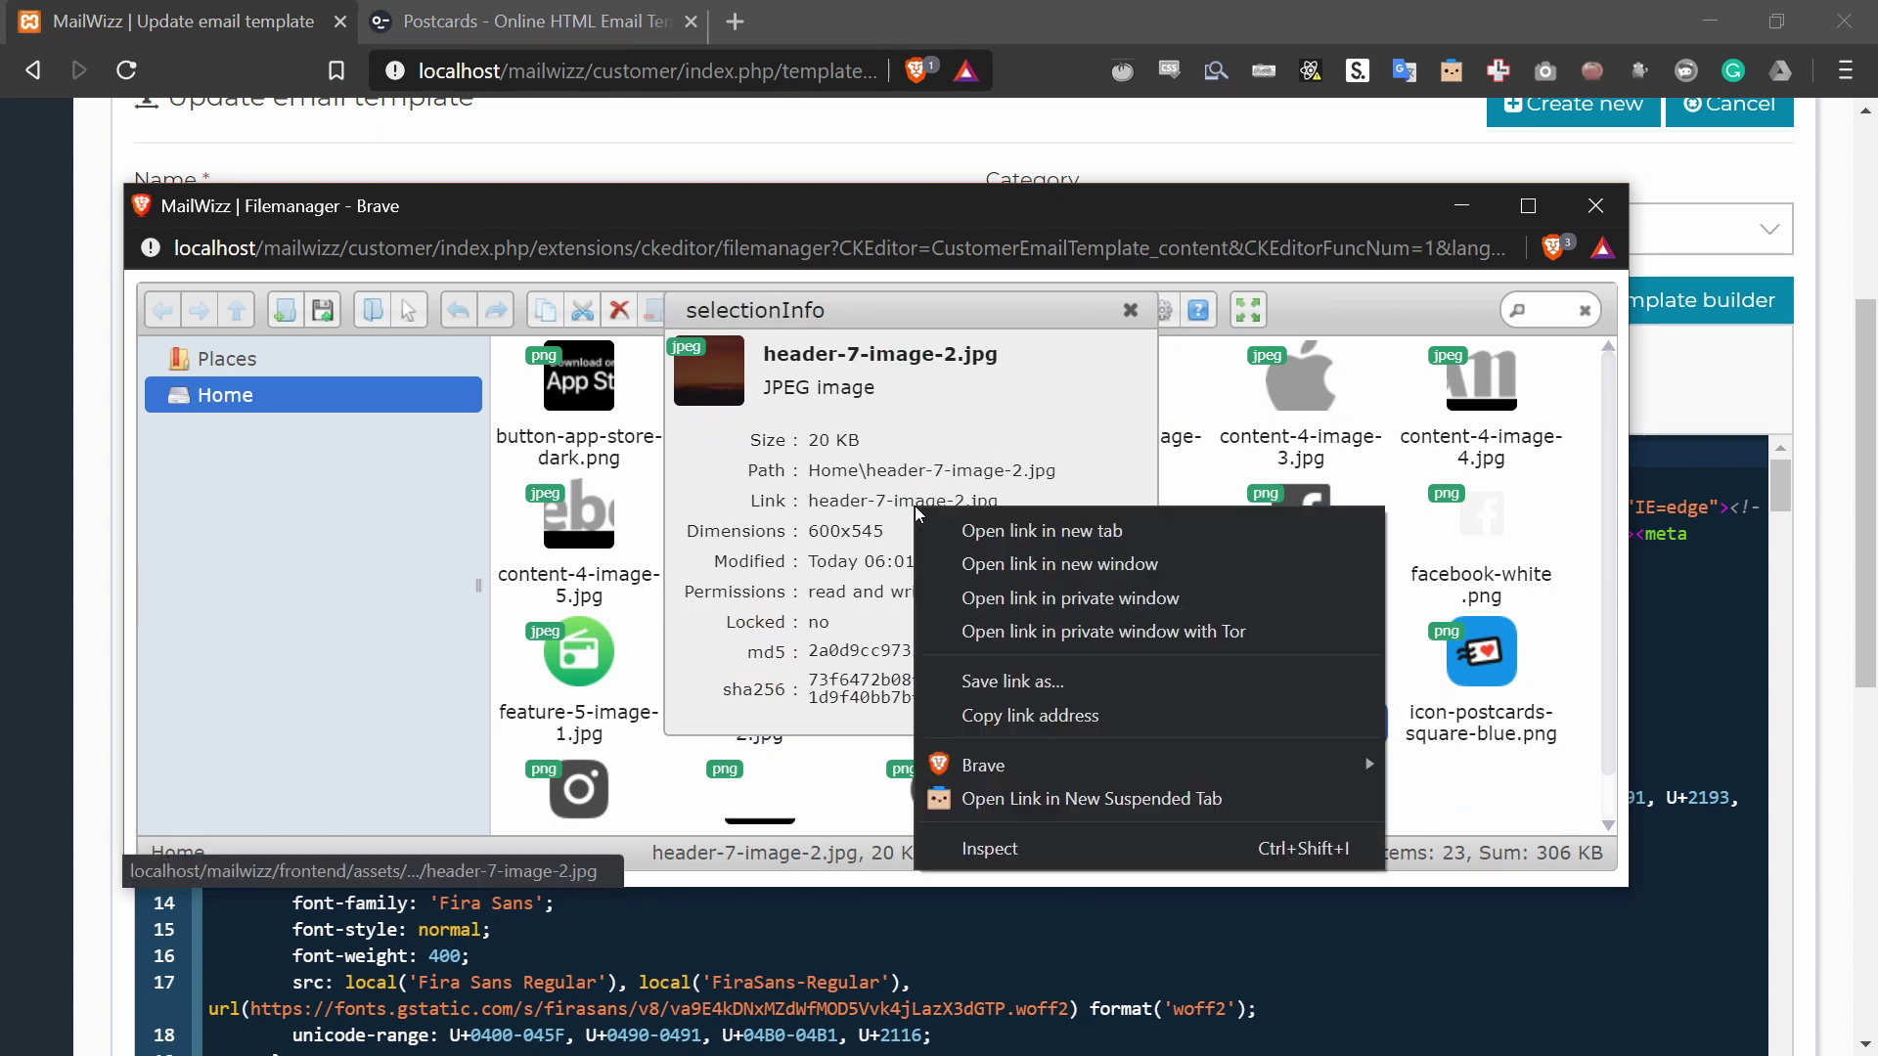
left_click(1046, 715)
left_click(1131, 310)
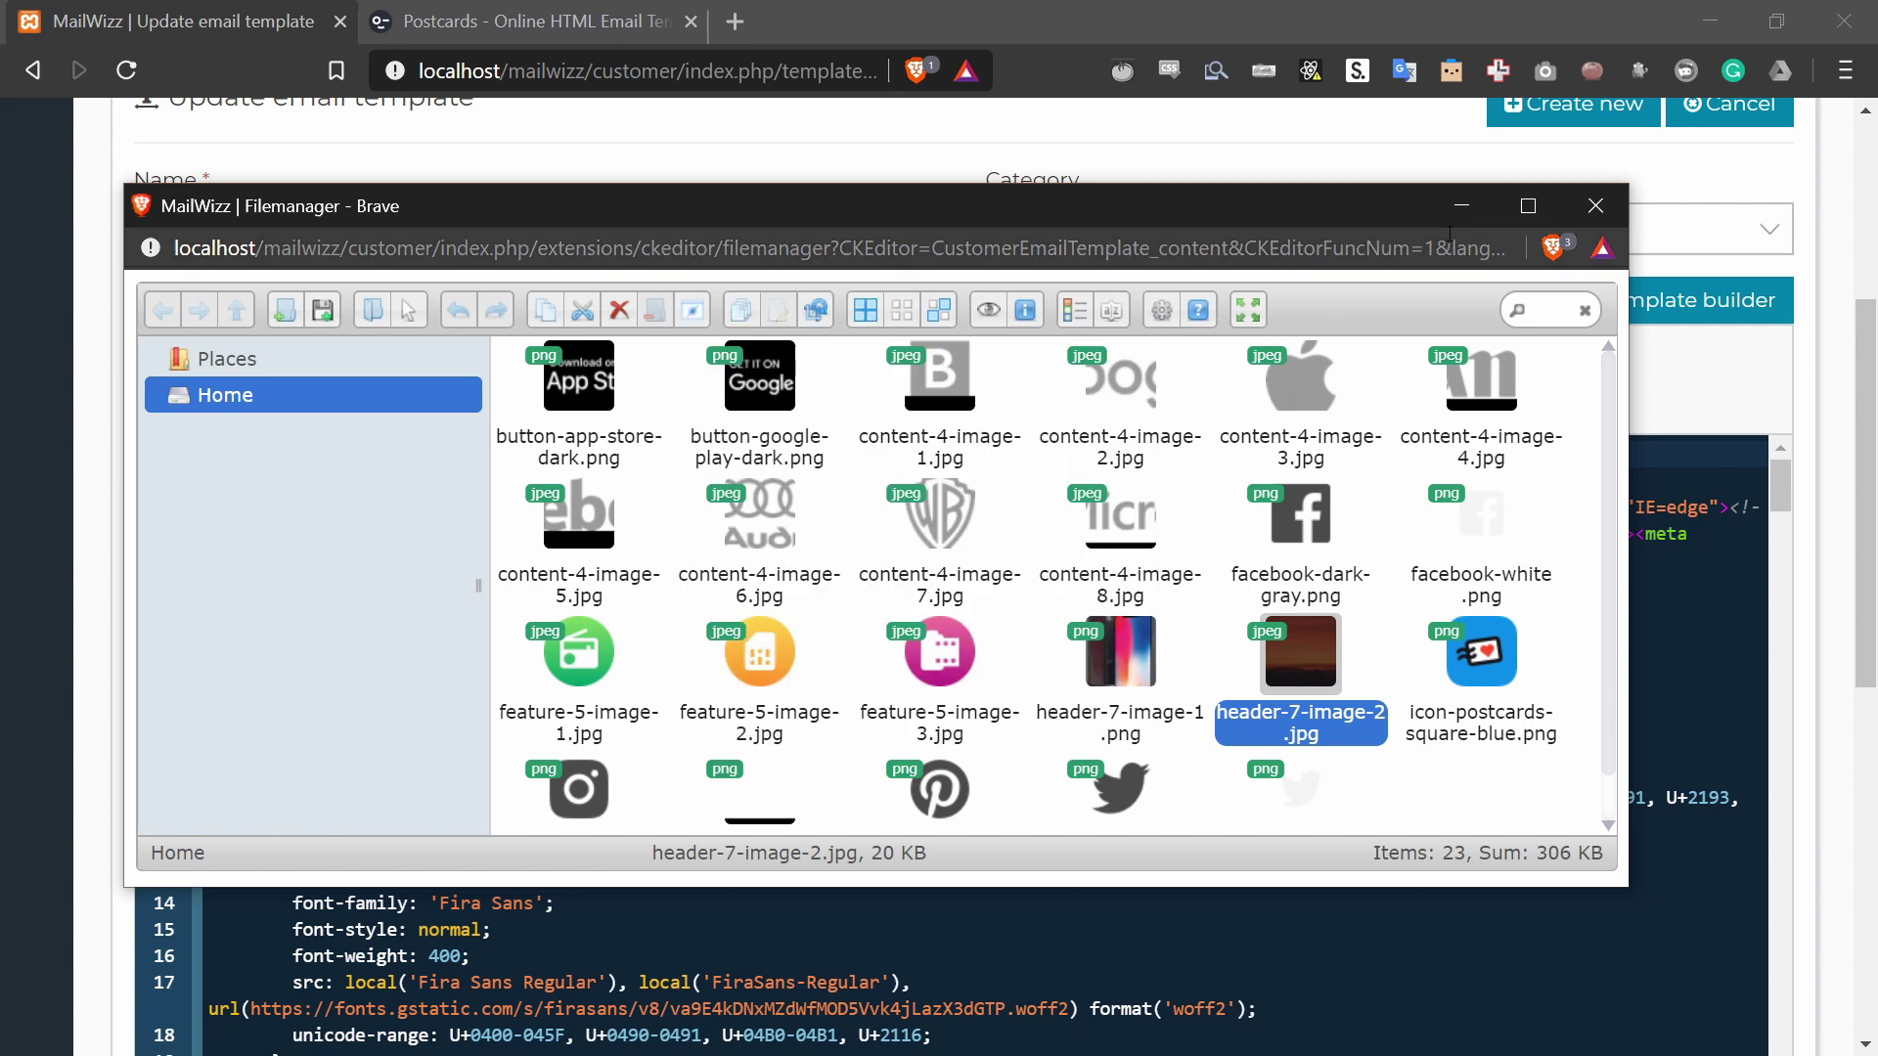
left_click(1459, 208)
Step: Search the template's source code for "header-7" to locate the references to the header background image
left_click(853, 641)
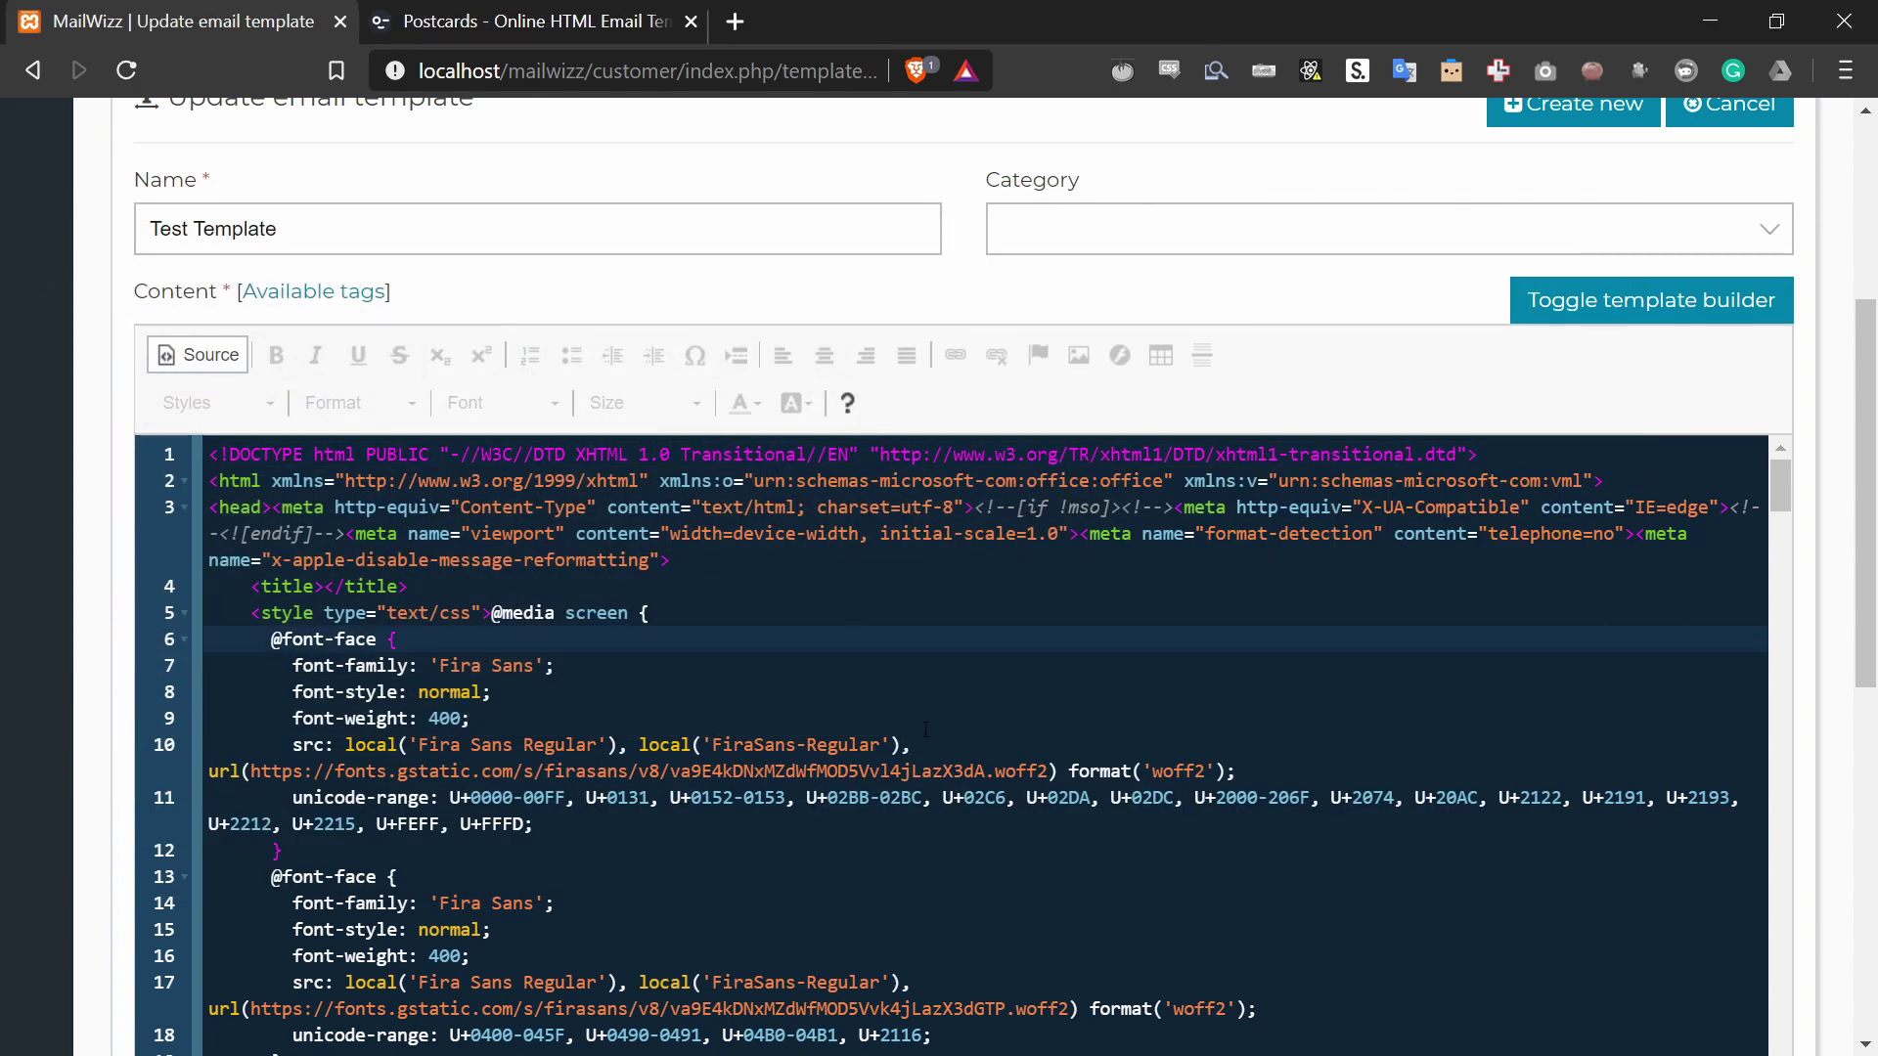
key("ctrl+f")
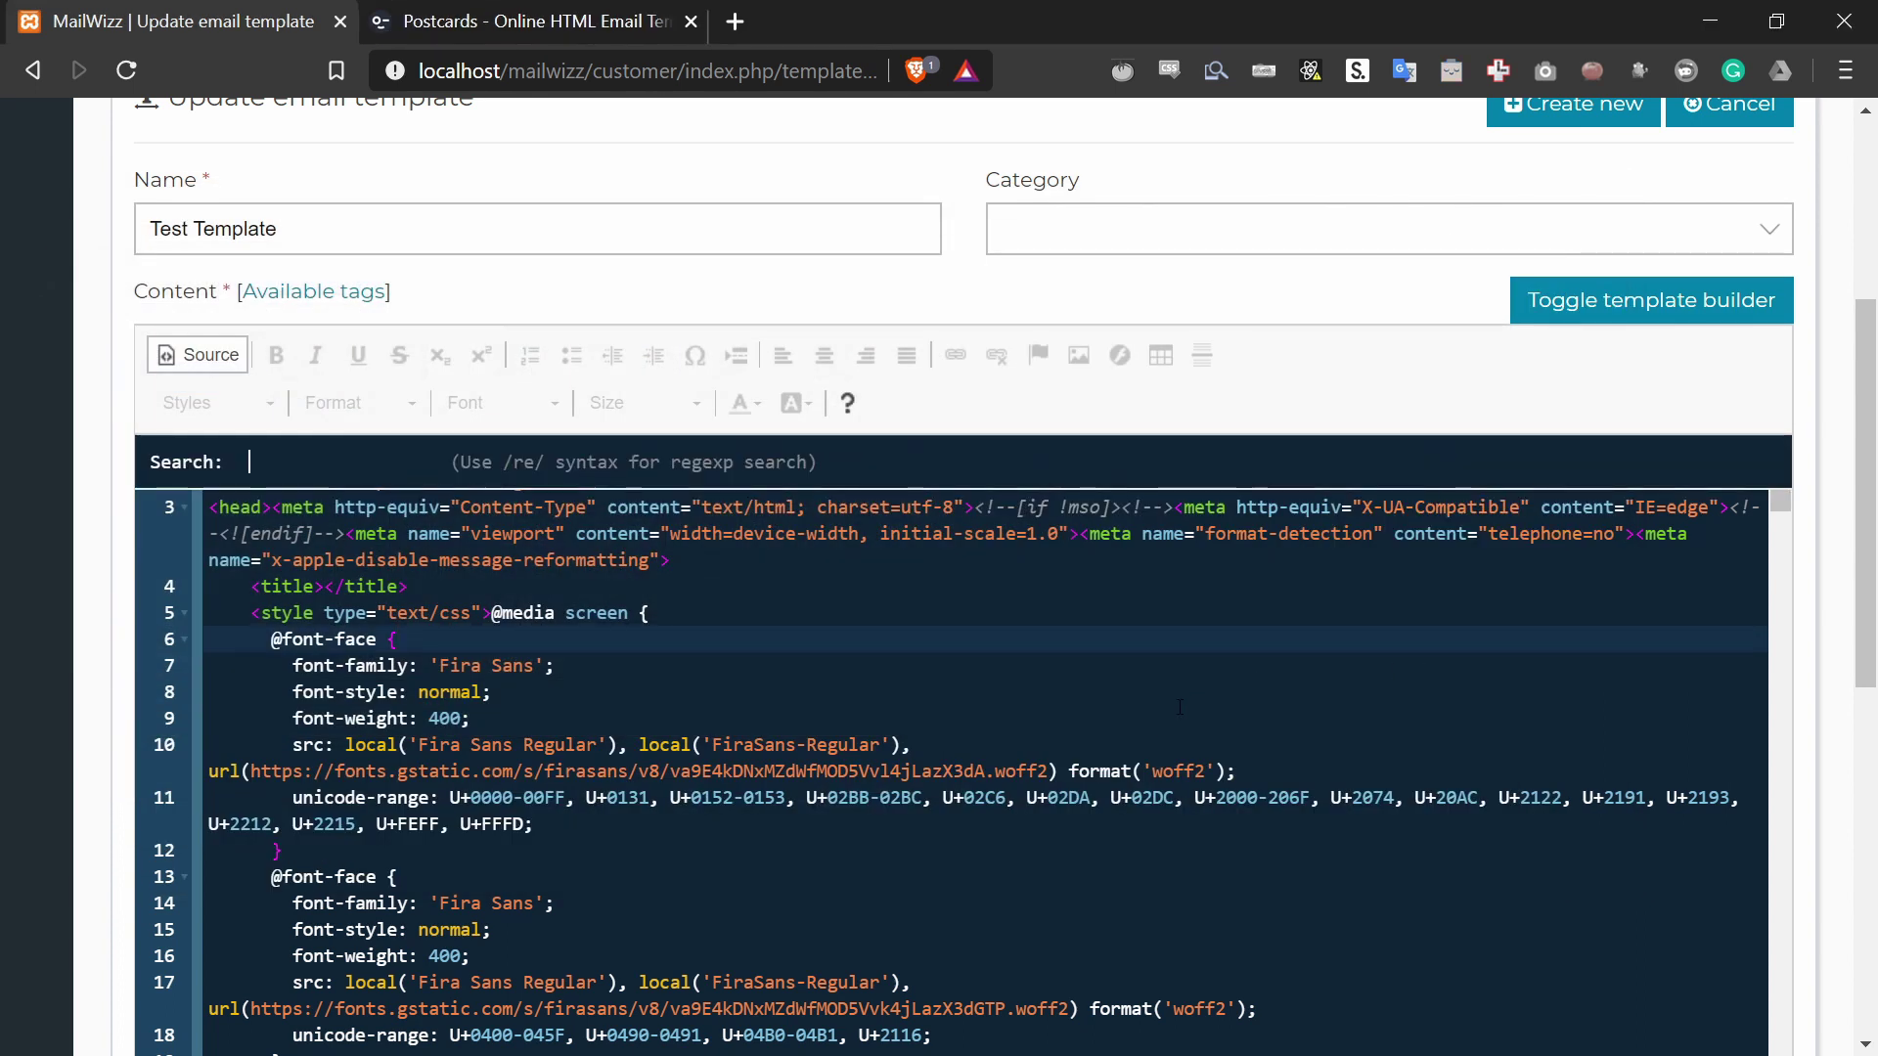
type("header-7")
key("Return")
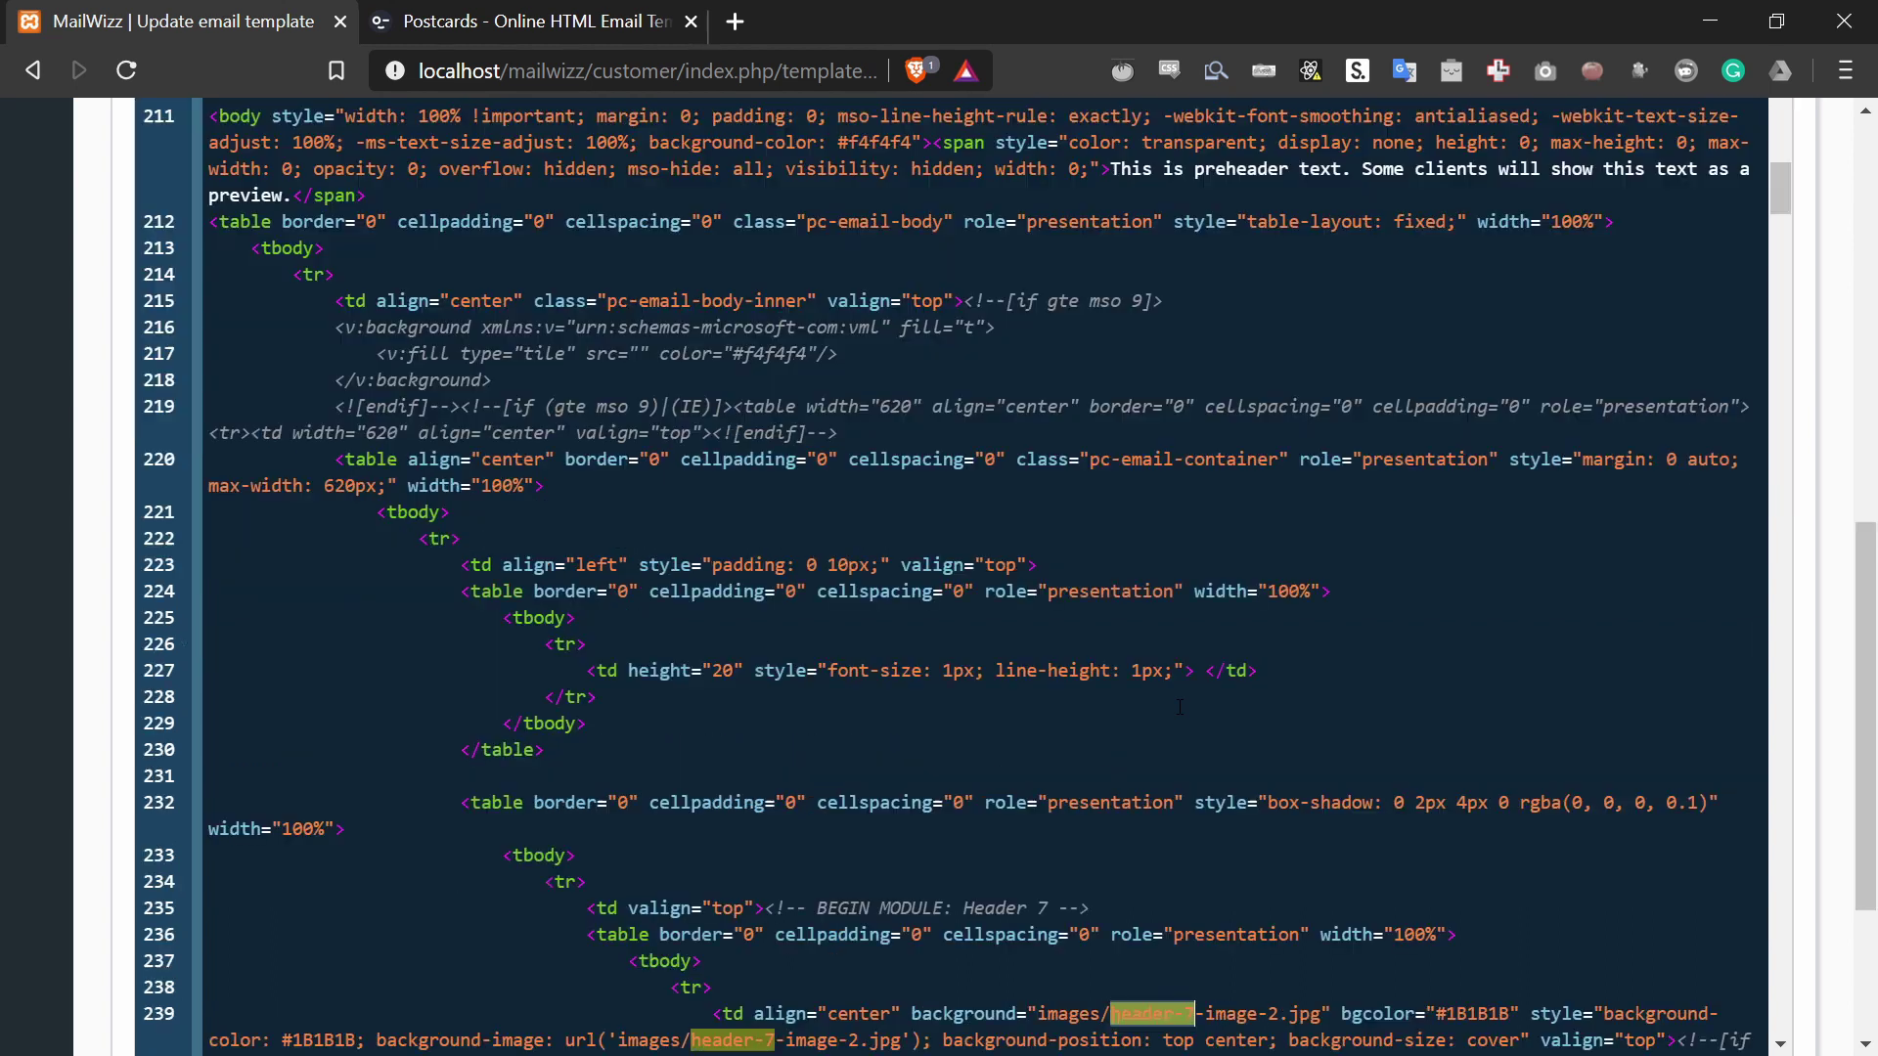
scroll(1180, 707, "down", 3)
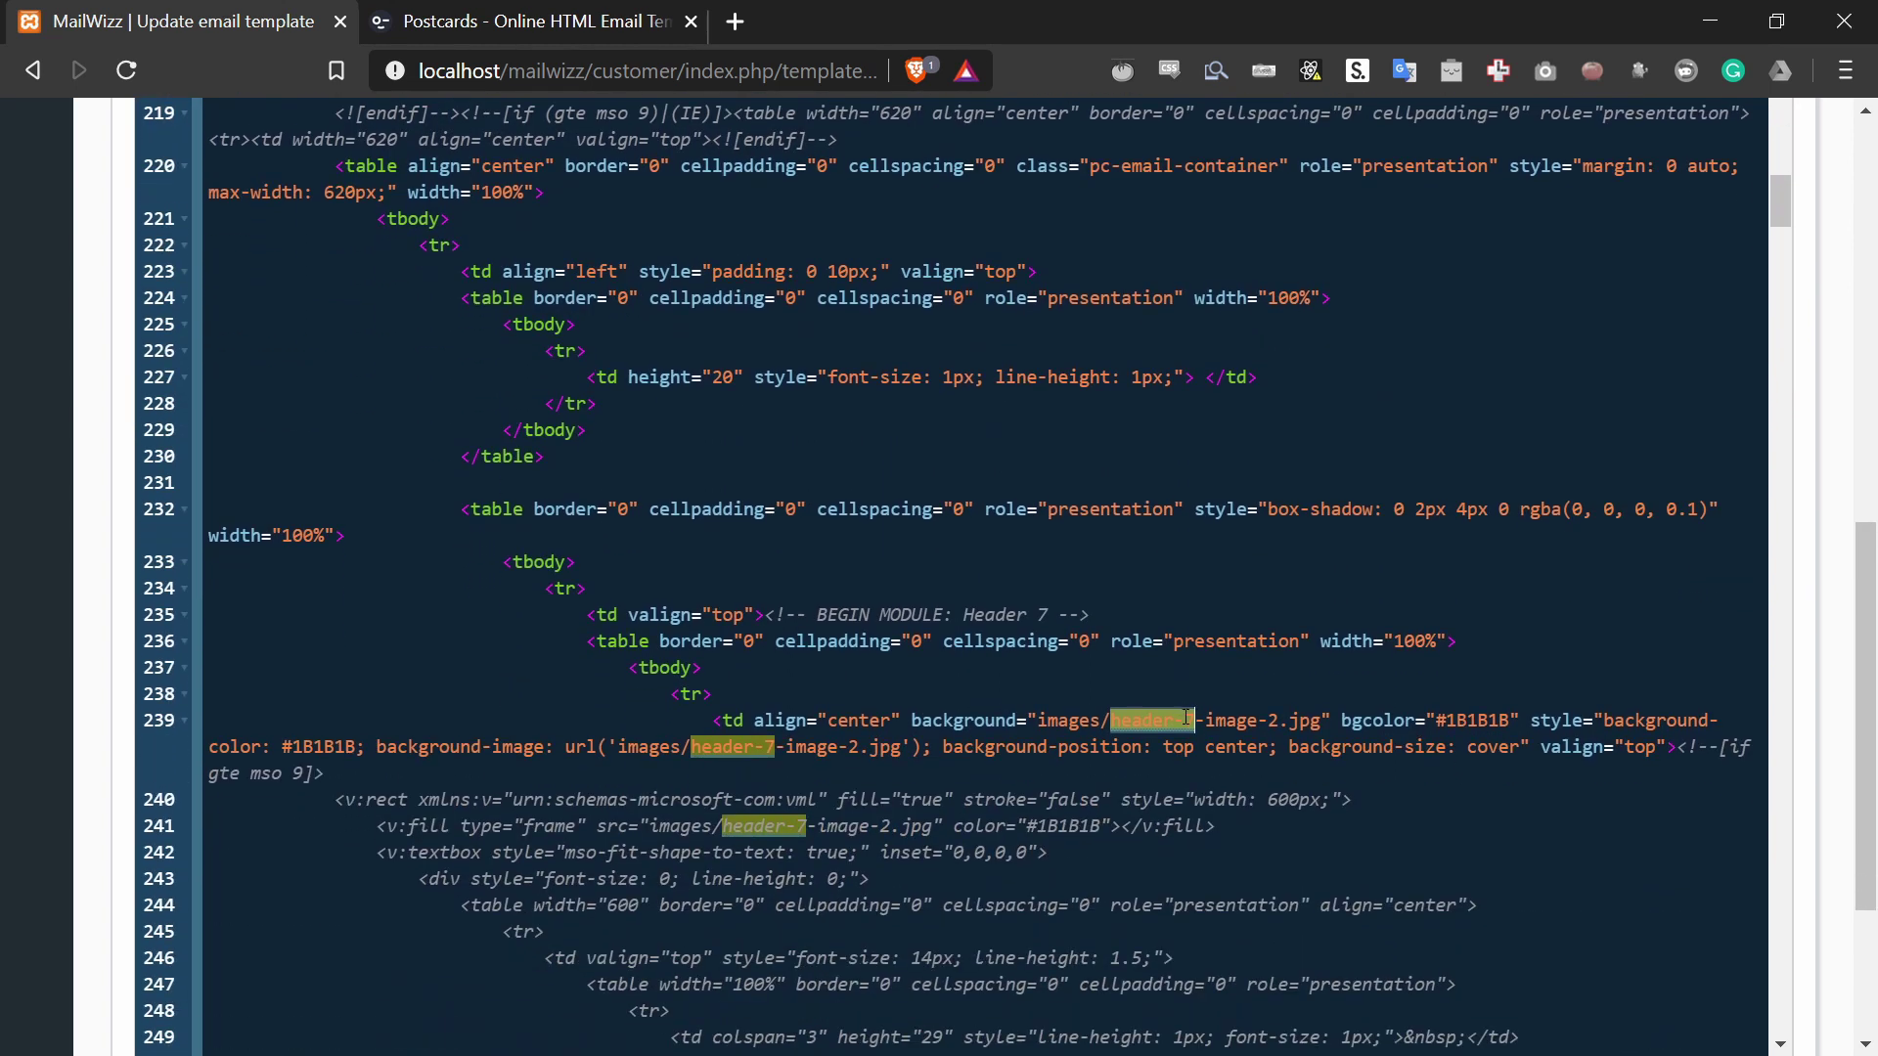
left_click(1184, 720)
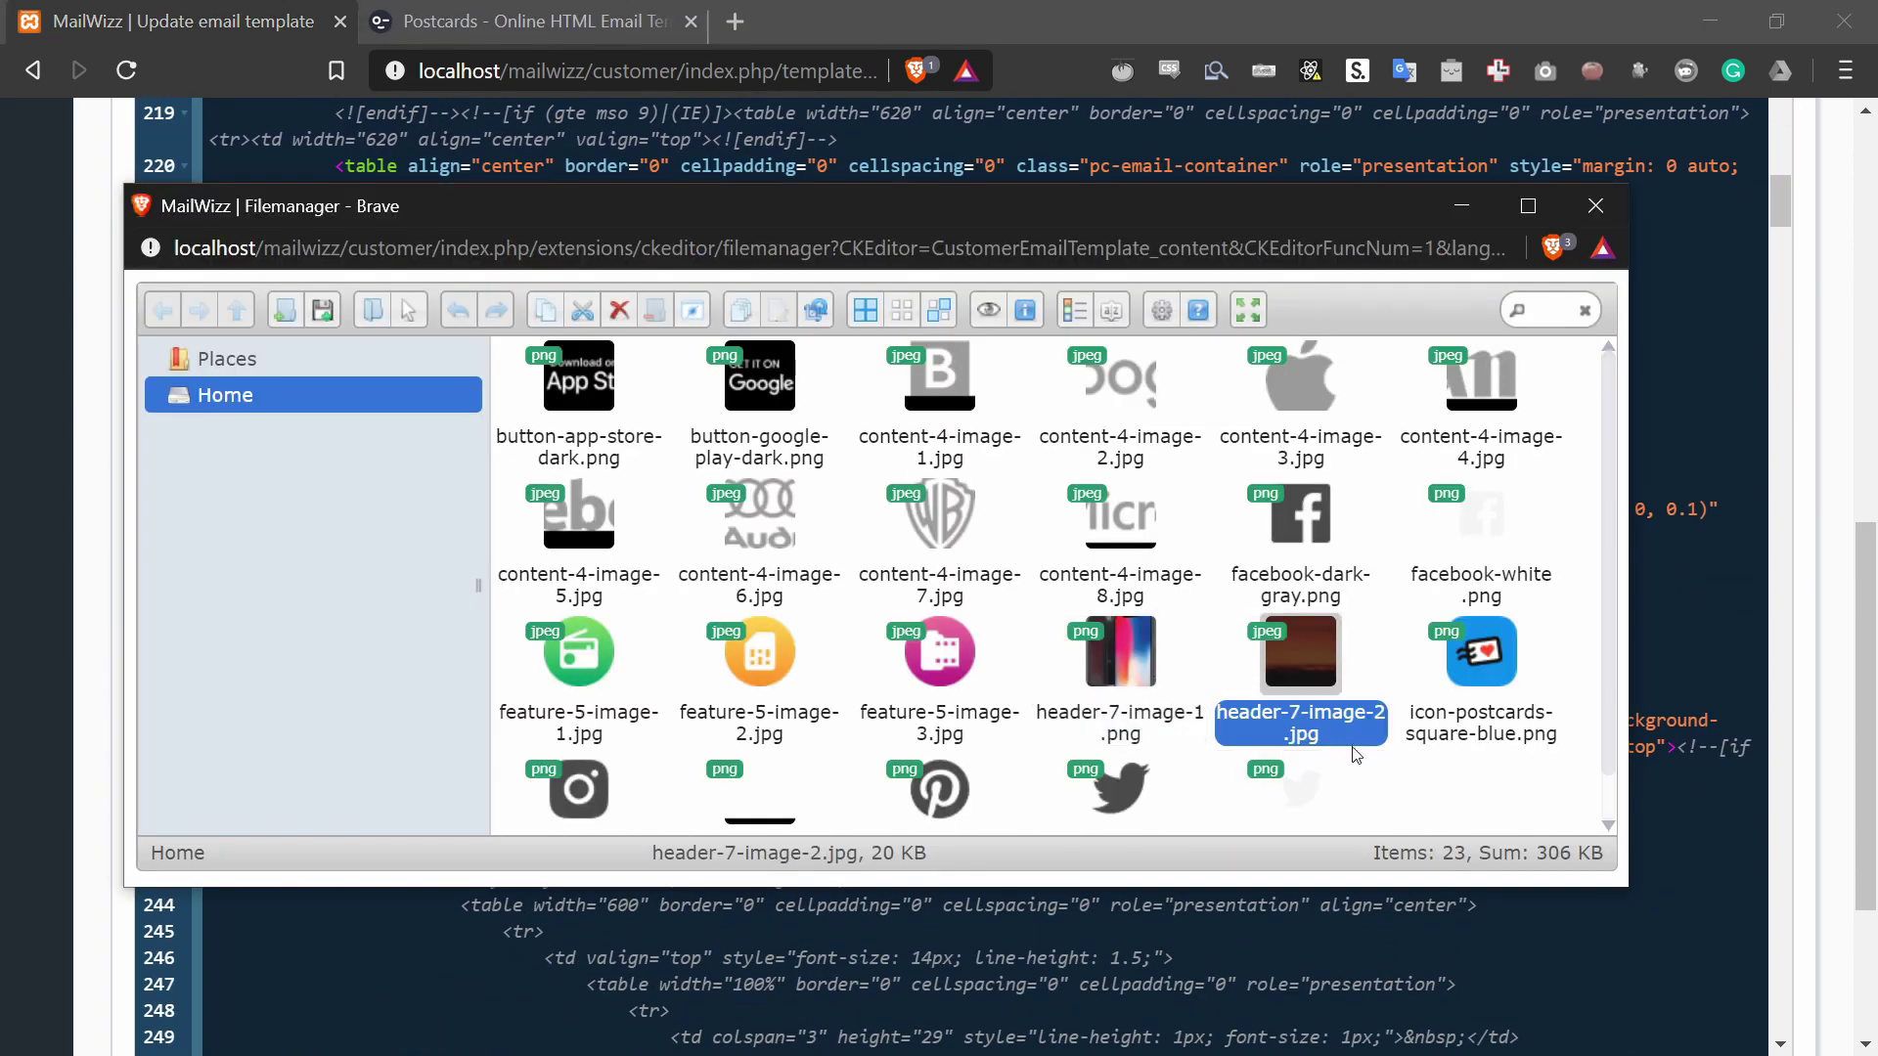
double_click(1313, 769)
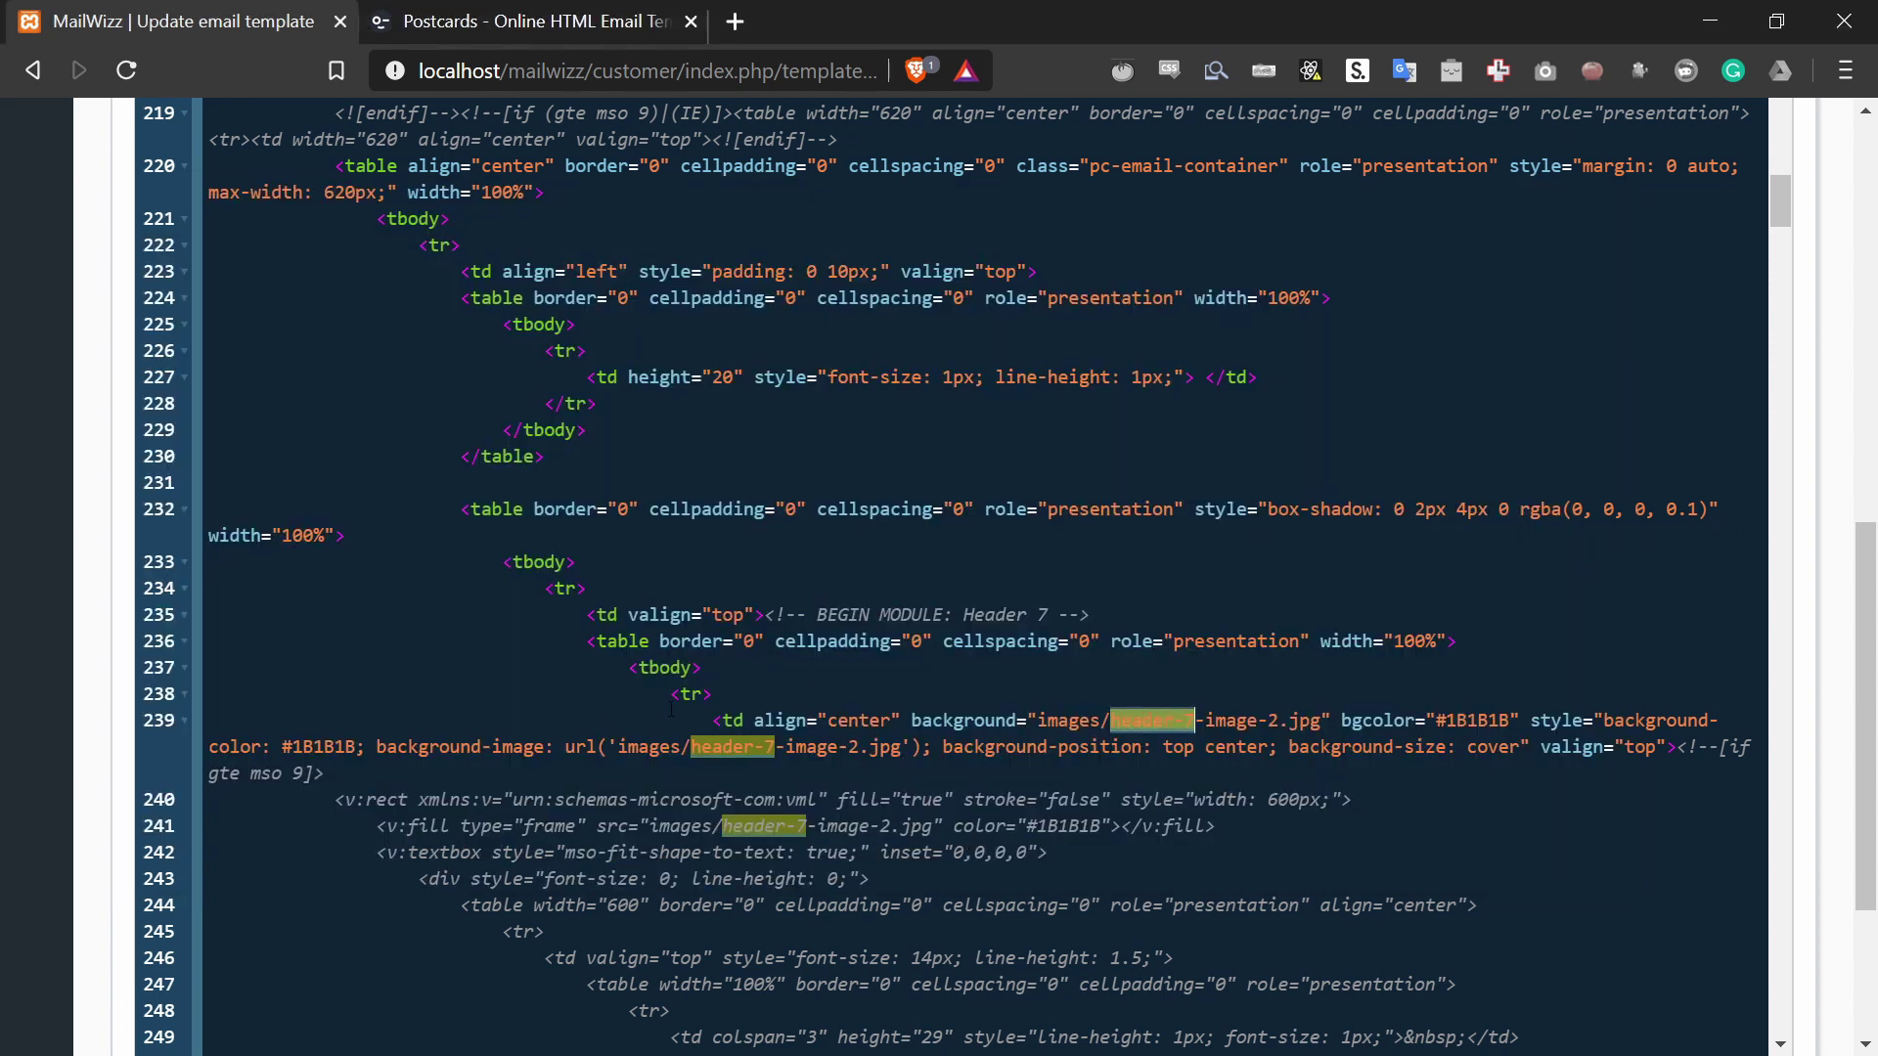
Step: Replace images/header-7-image-2.jpg with the copied server link in the header cell's background attribute and background-image style on line 239
scroll(671, 708, "down", 8)
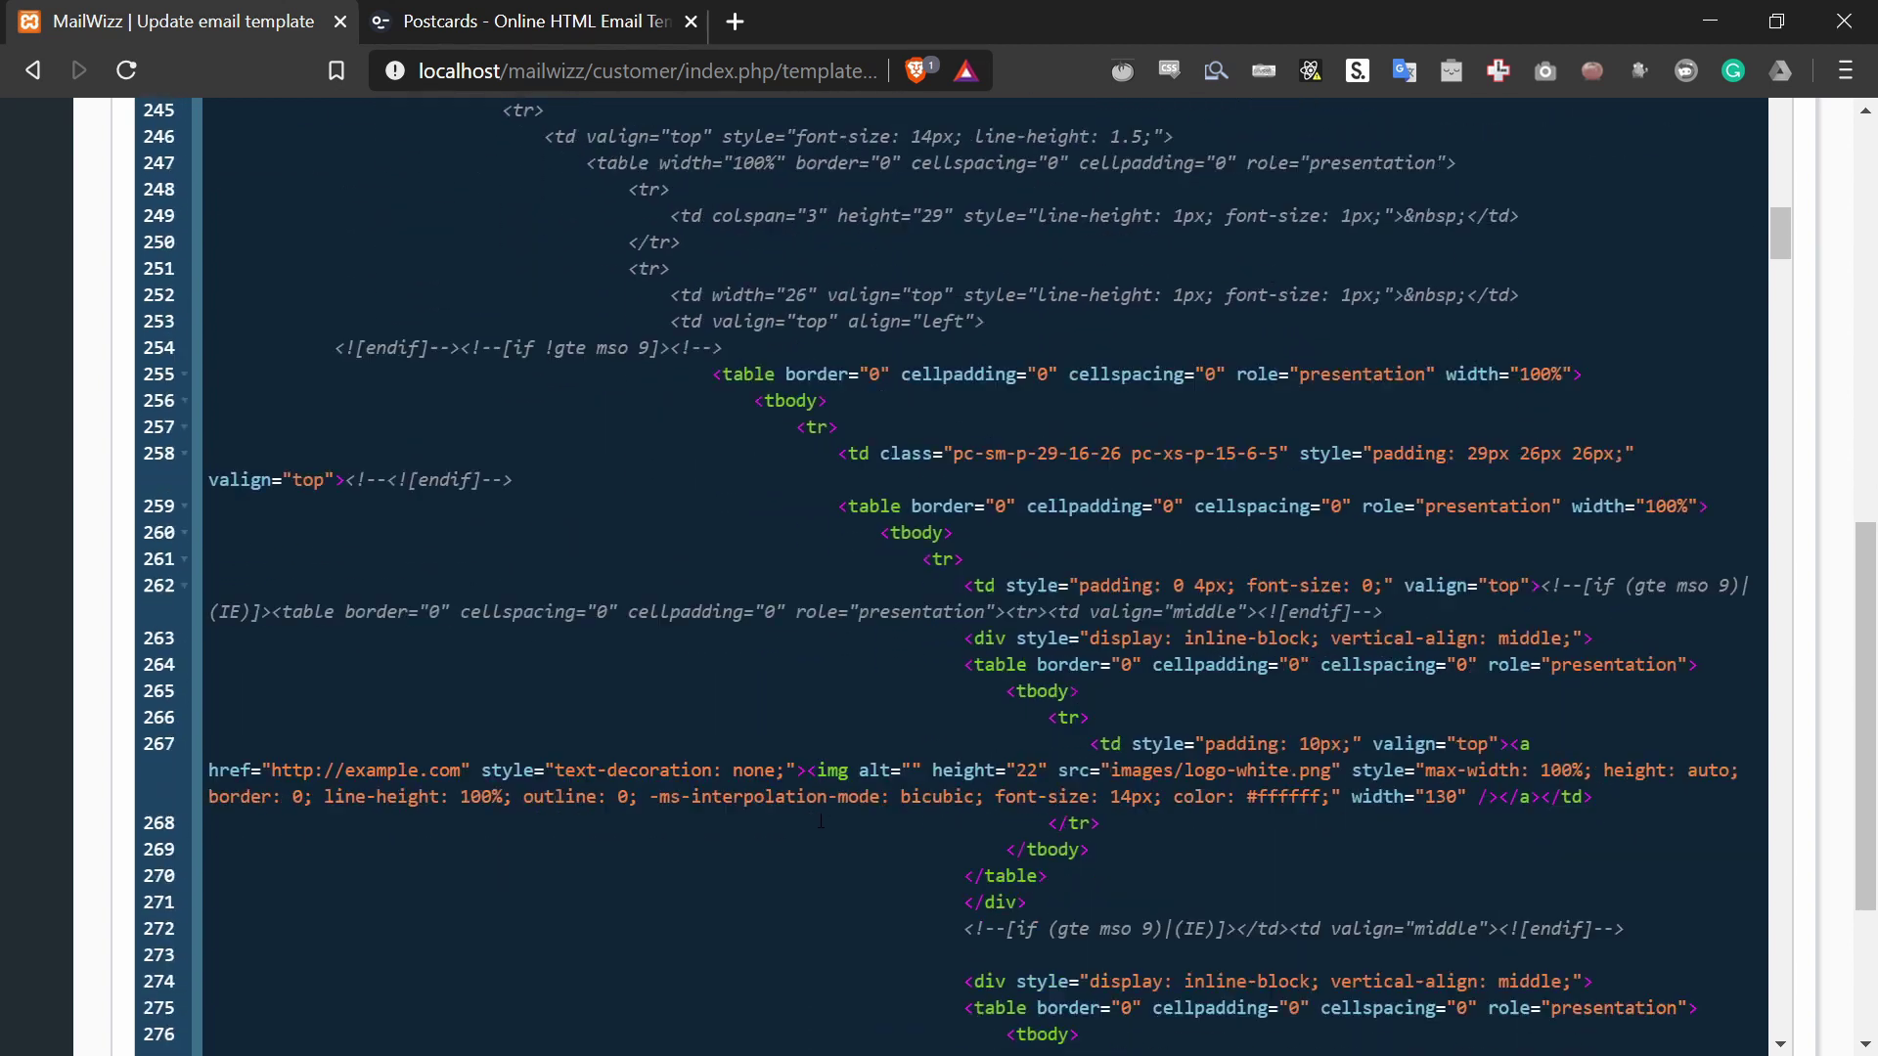
scroll(821, 821, "up", 7)
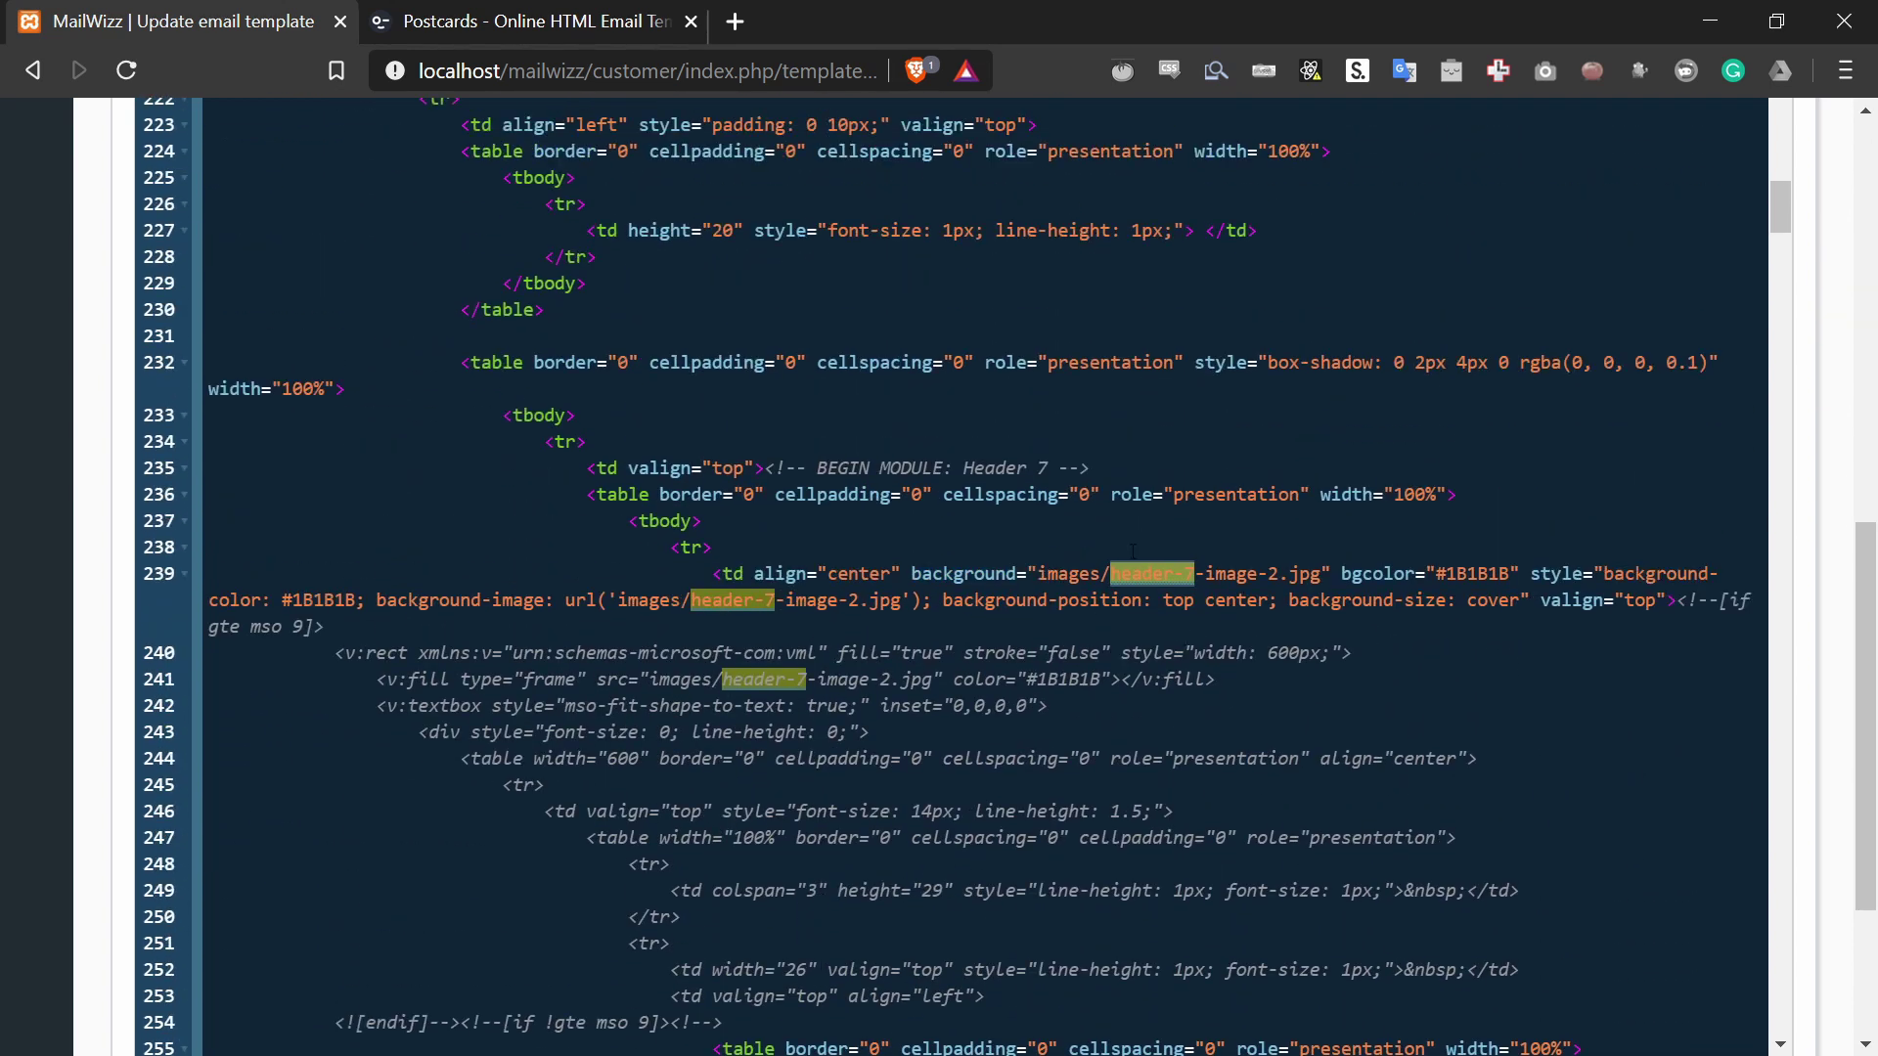
left_click_drag(1041, 573, 1321, 574)
key("ctrl+v")
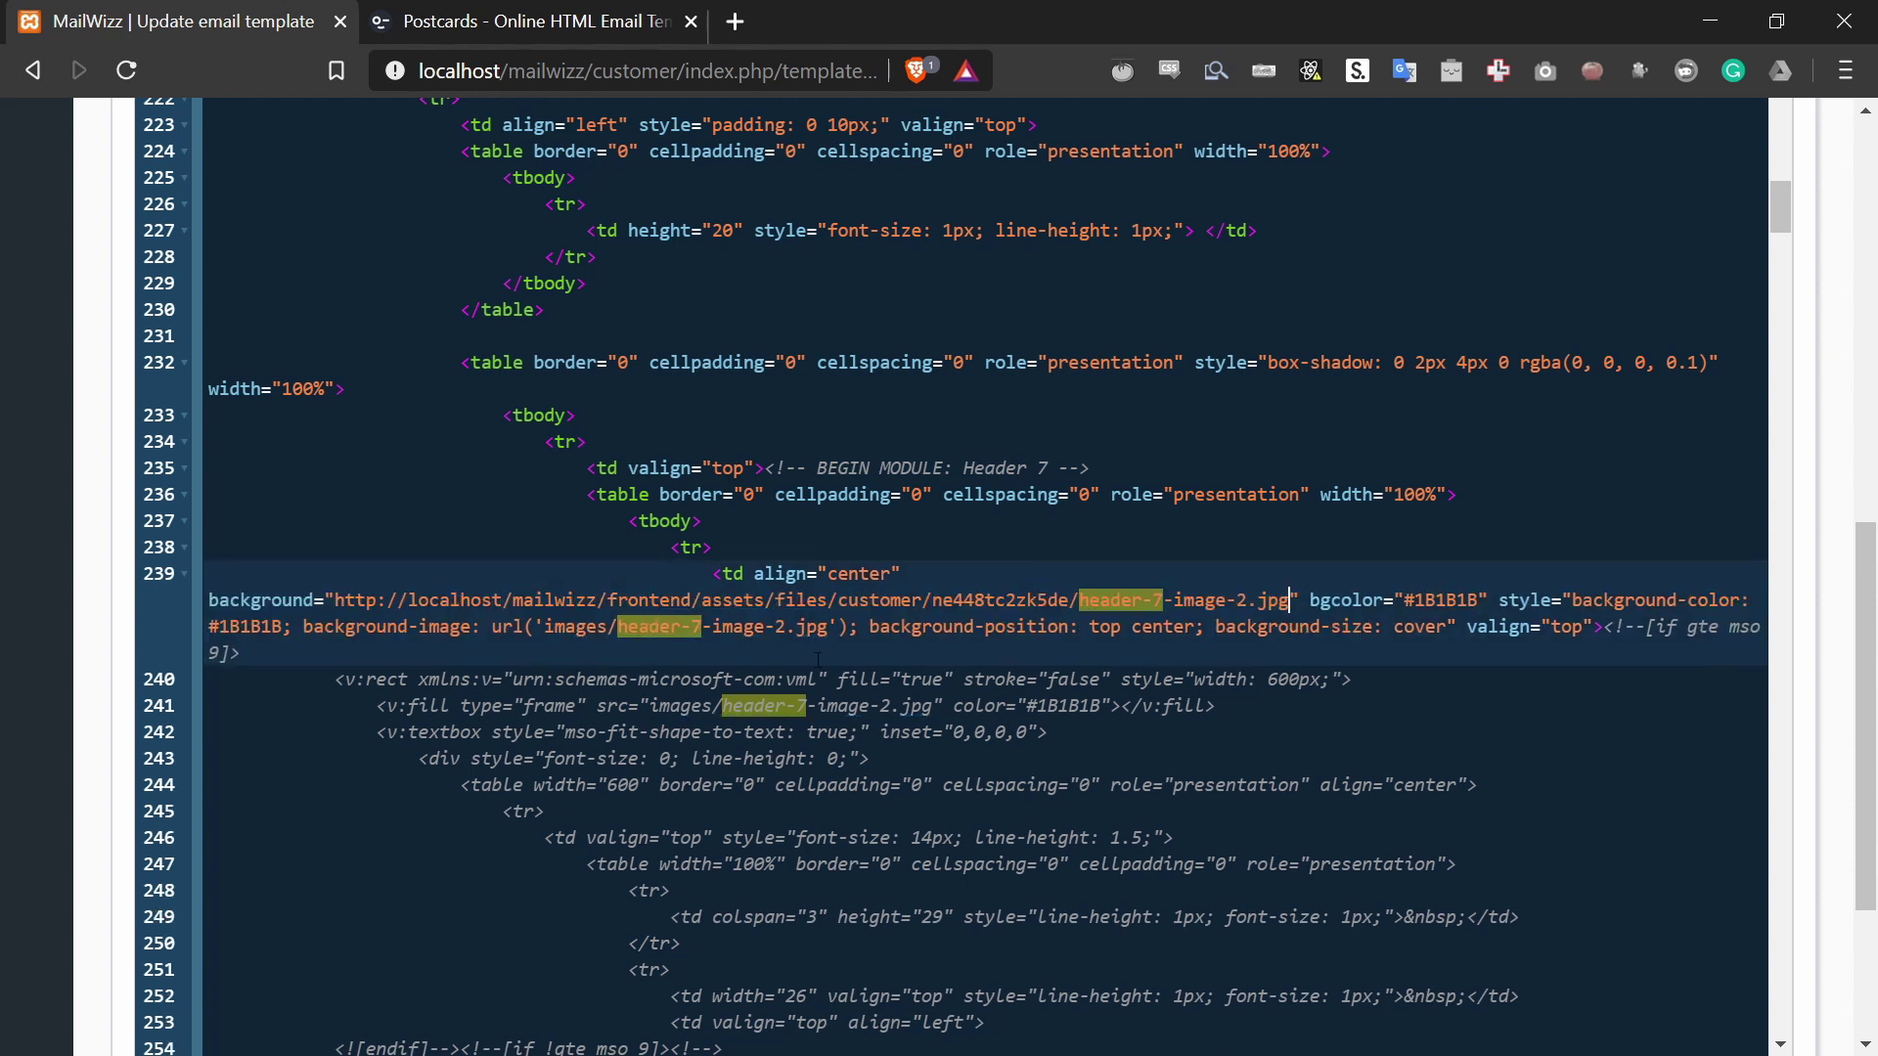
left_click_drag(544, 626, 829, 626)
key("ctrl+v")
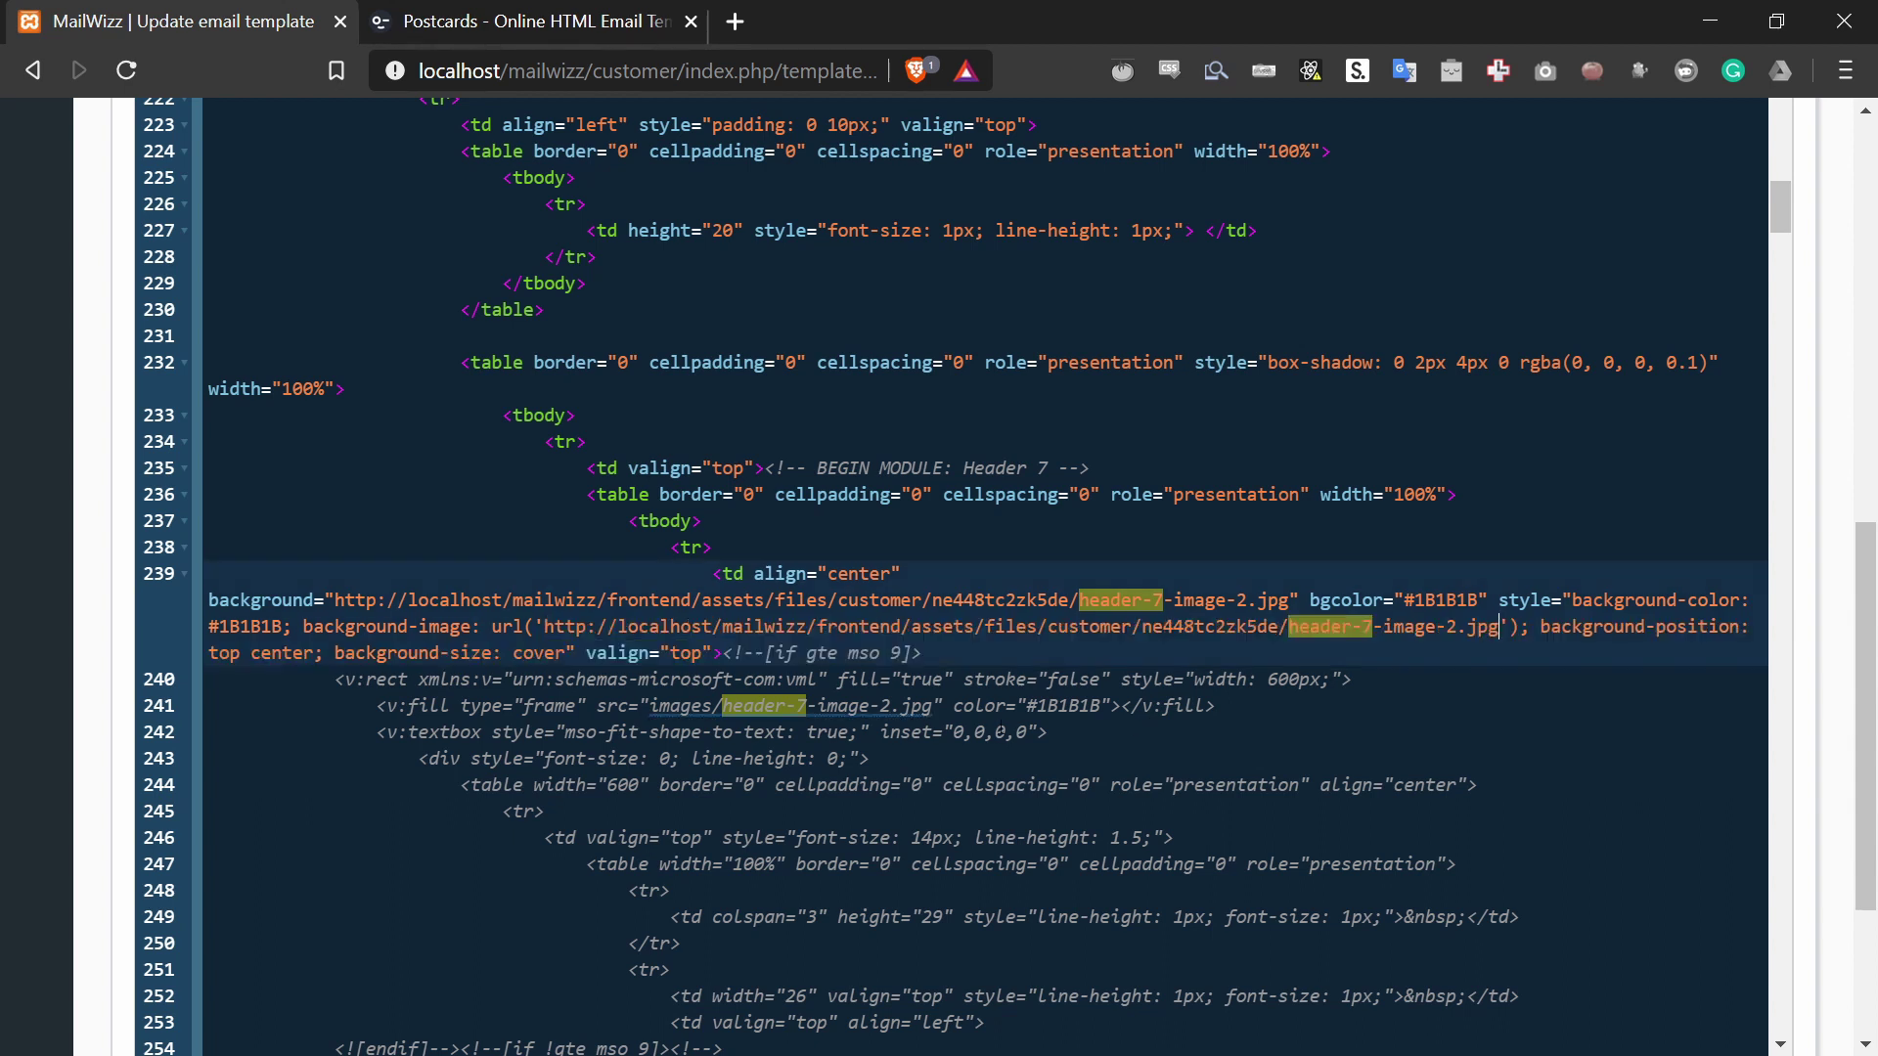
Step: Replace the source path images/header-7-image-2.jpg in the v:fill tag with the copied server link and save the template
left_click(670, 705)
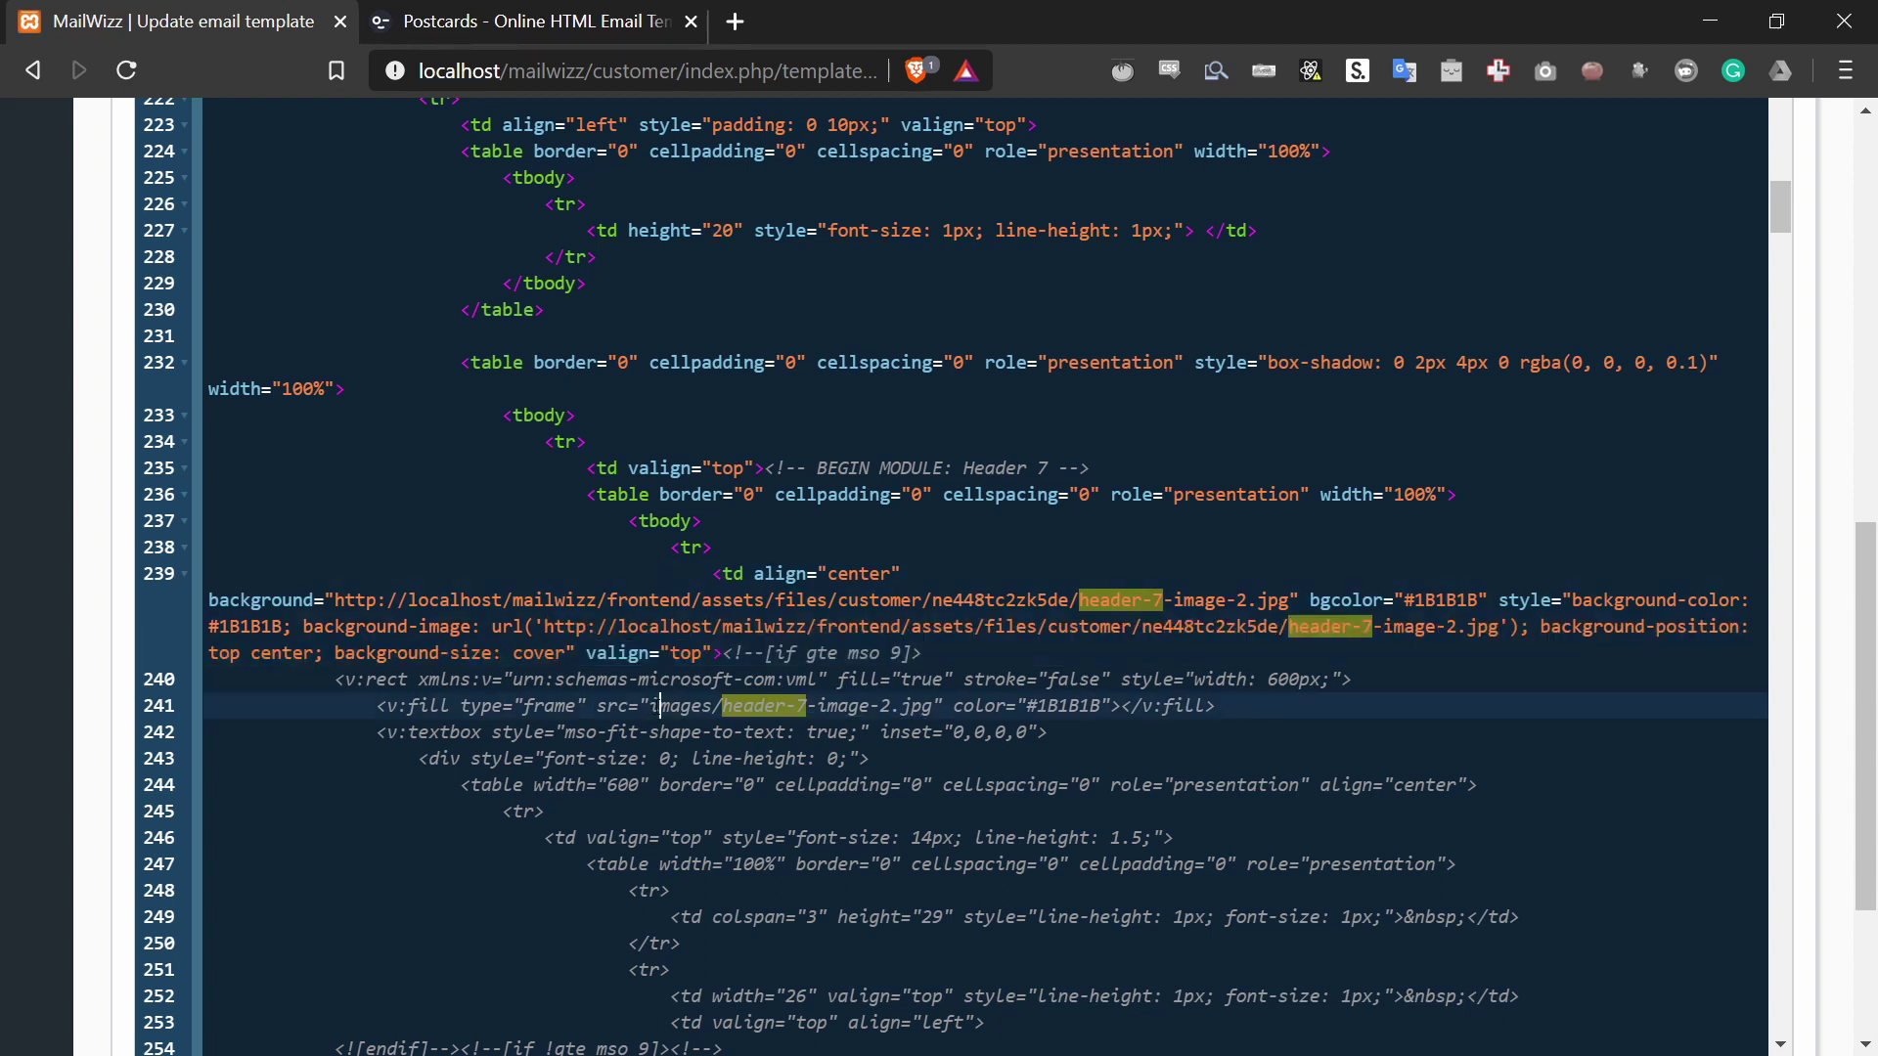
left_click_drag(650, 705, 932, 705)
key("ctrl+v")
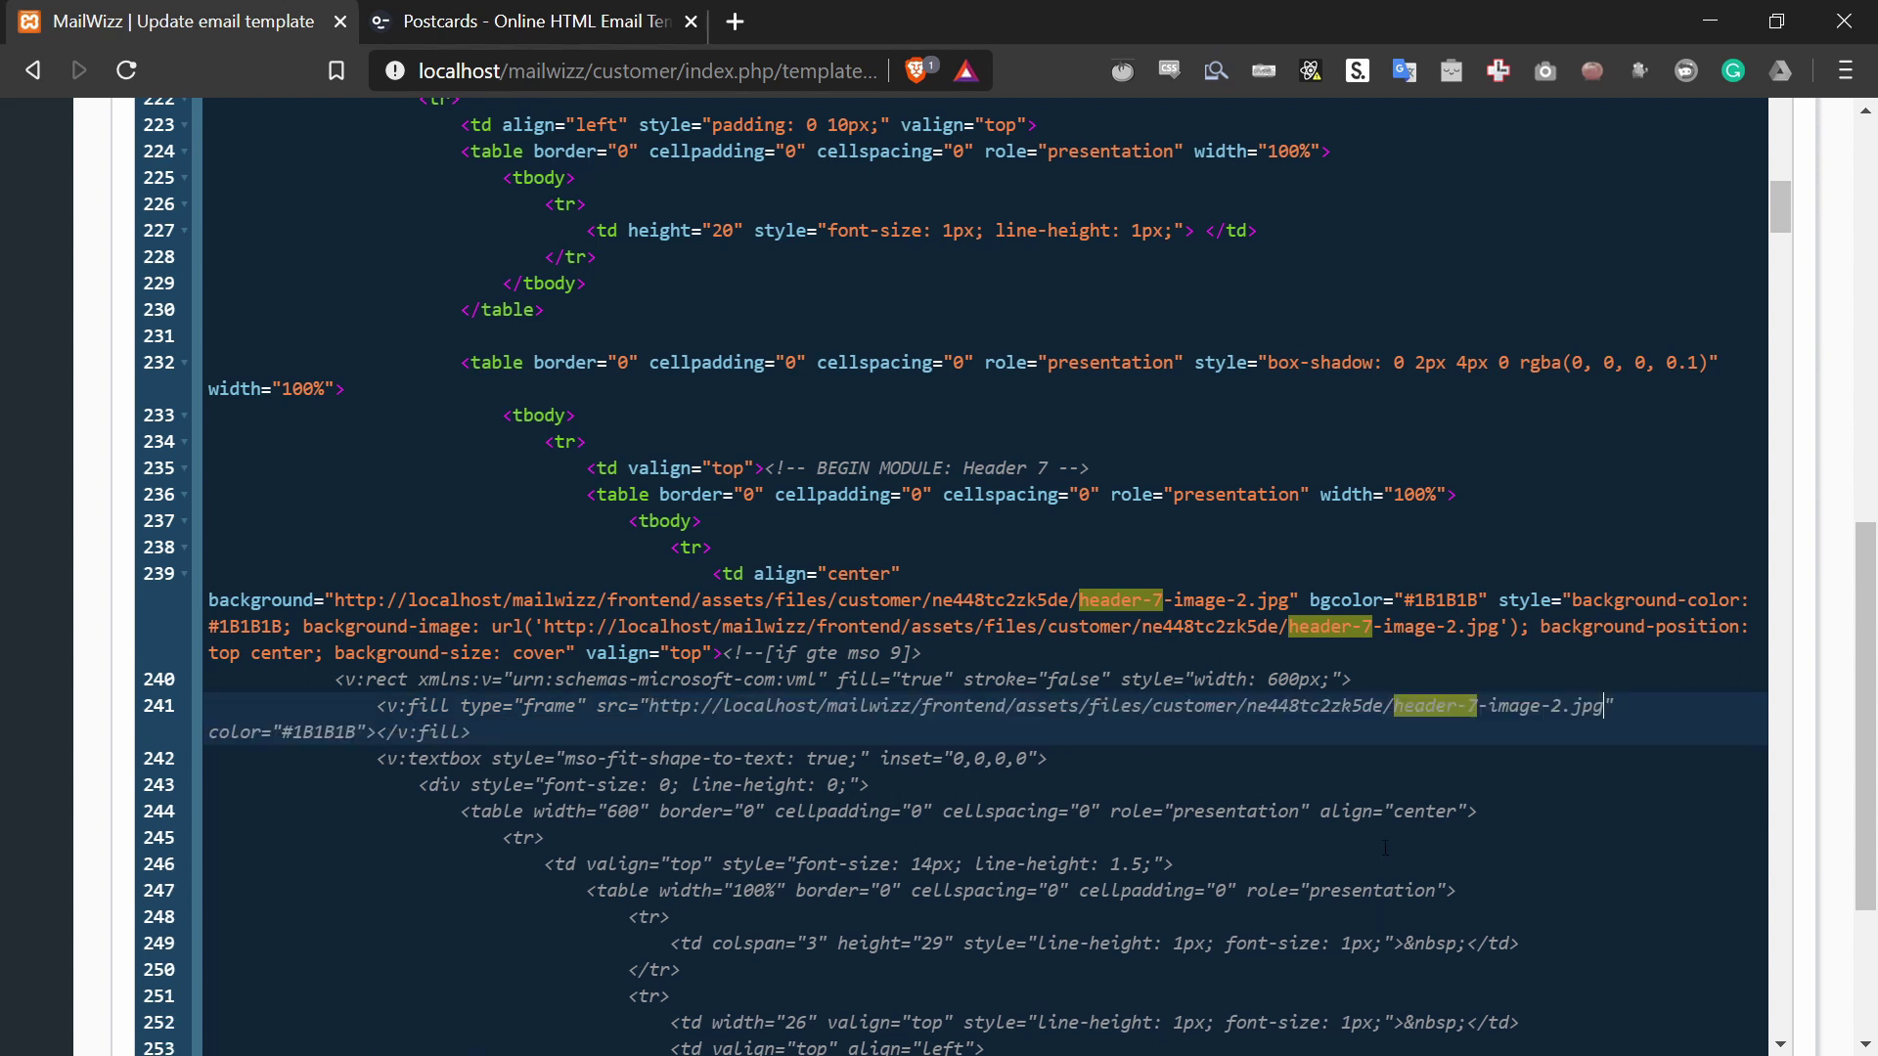
scroll(101, 558, "down", 3)
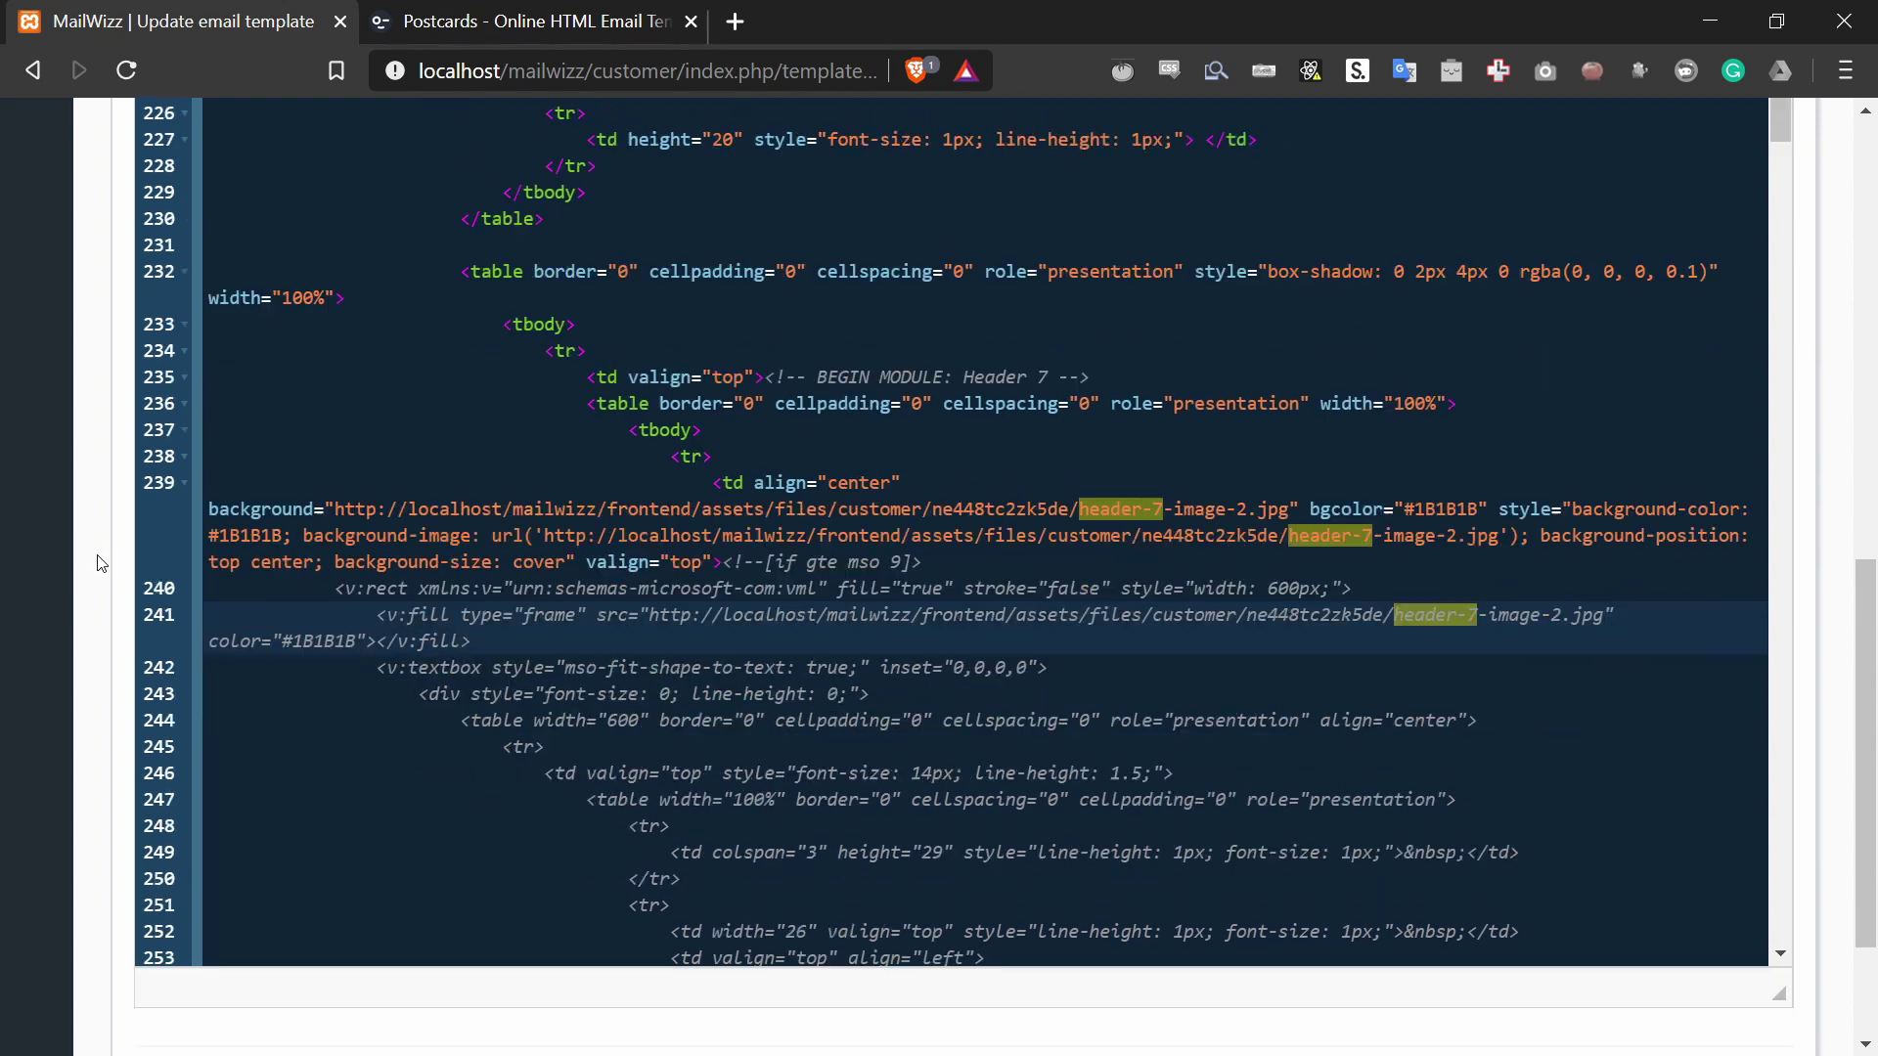
left_click(1662, 892)
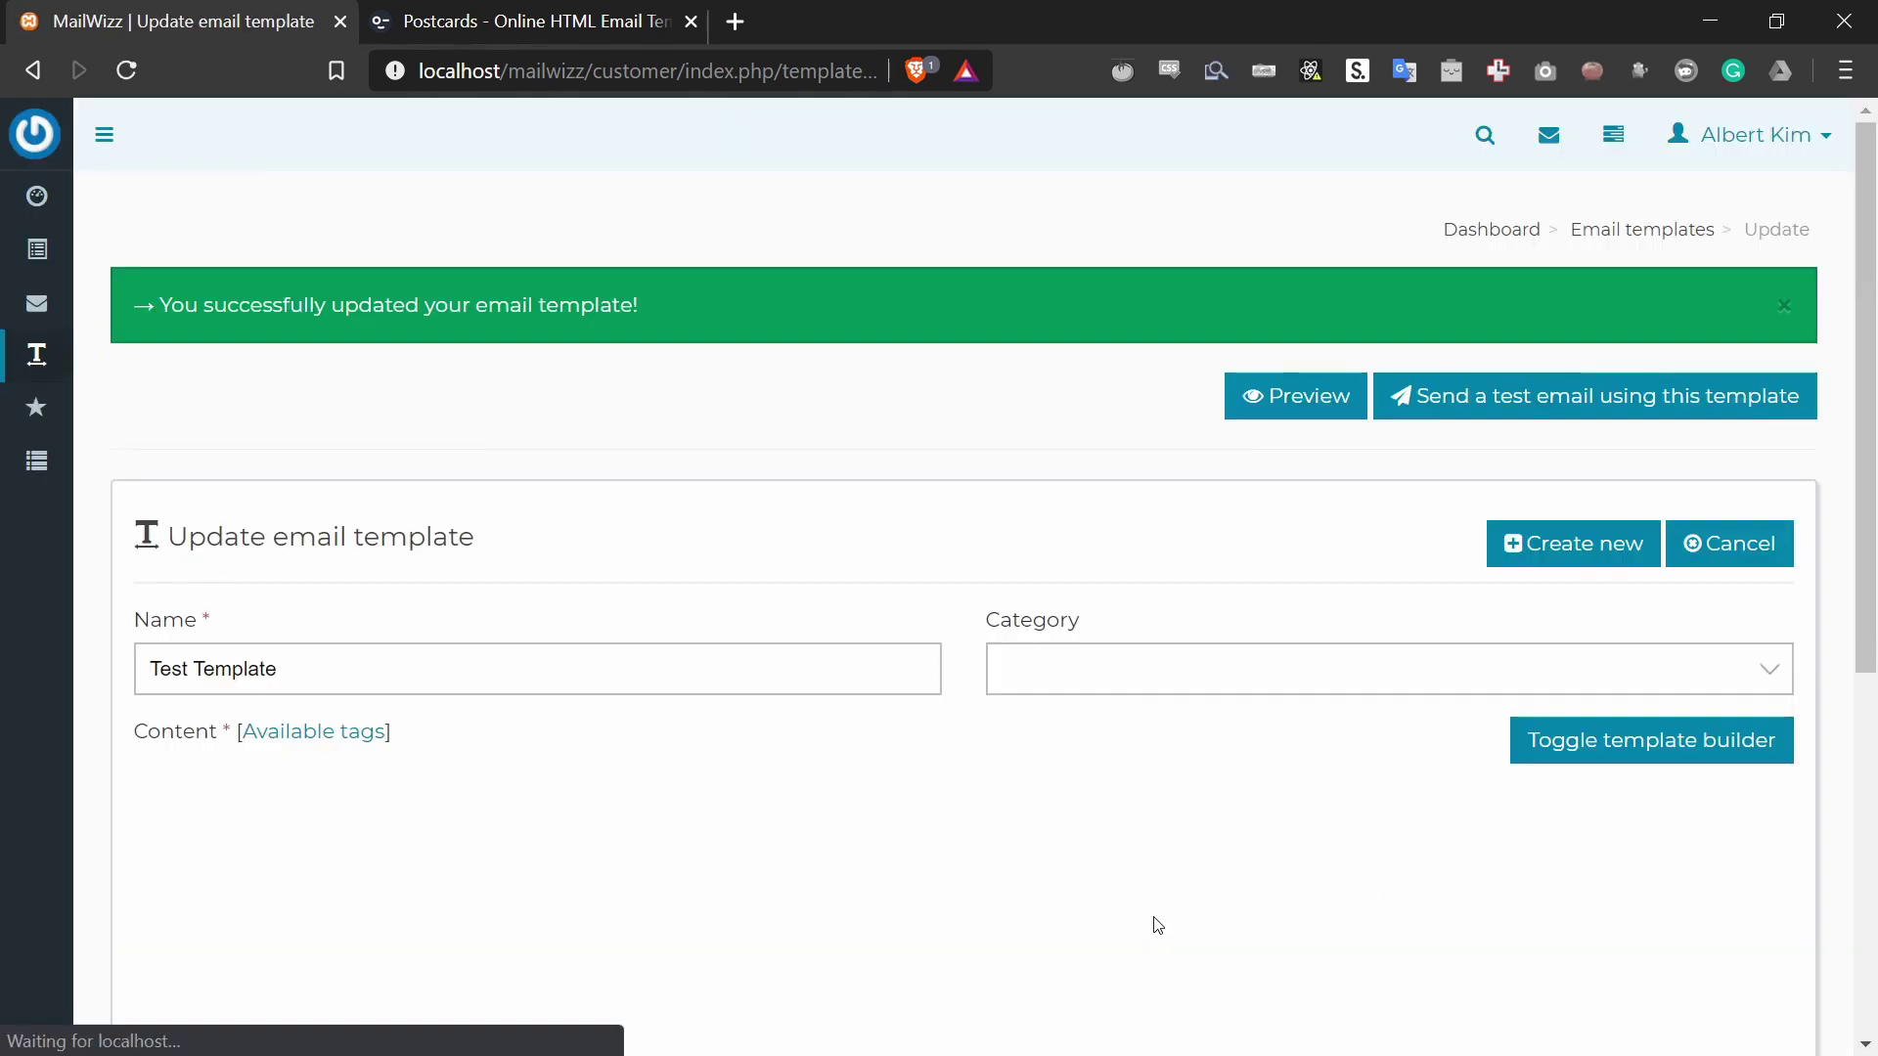
Step: Examine the saved template in the visual editor, checking the header background, store buttons, clients and features sections
scroll(934, 467, "down", 6)
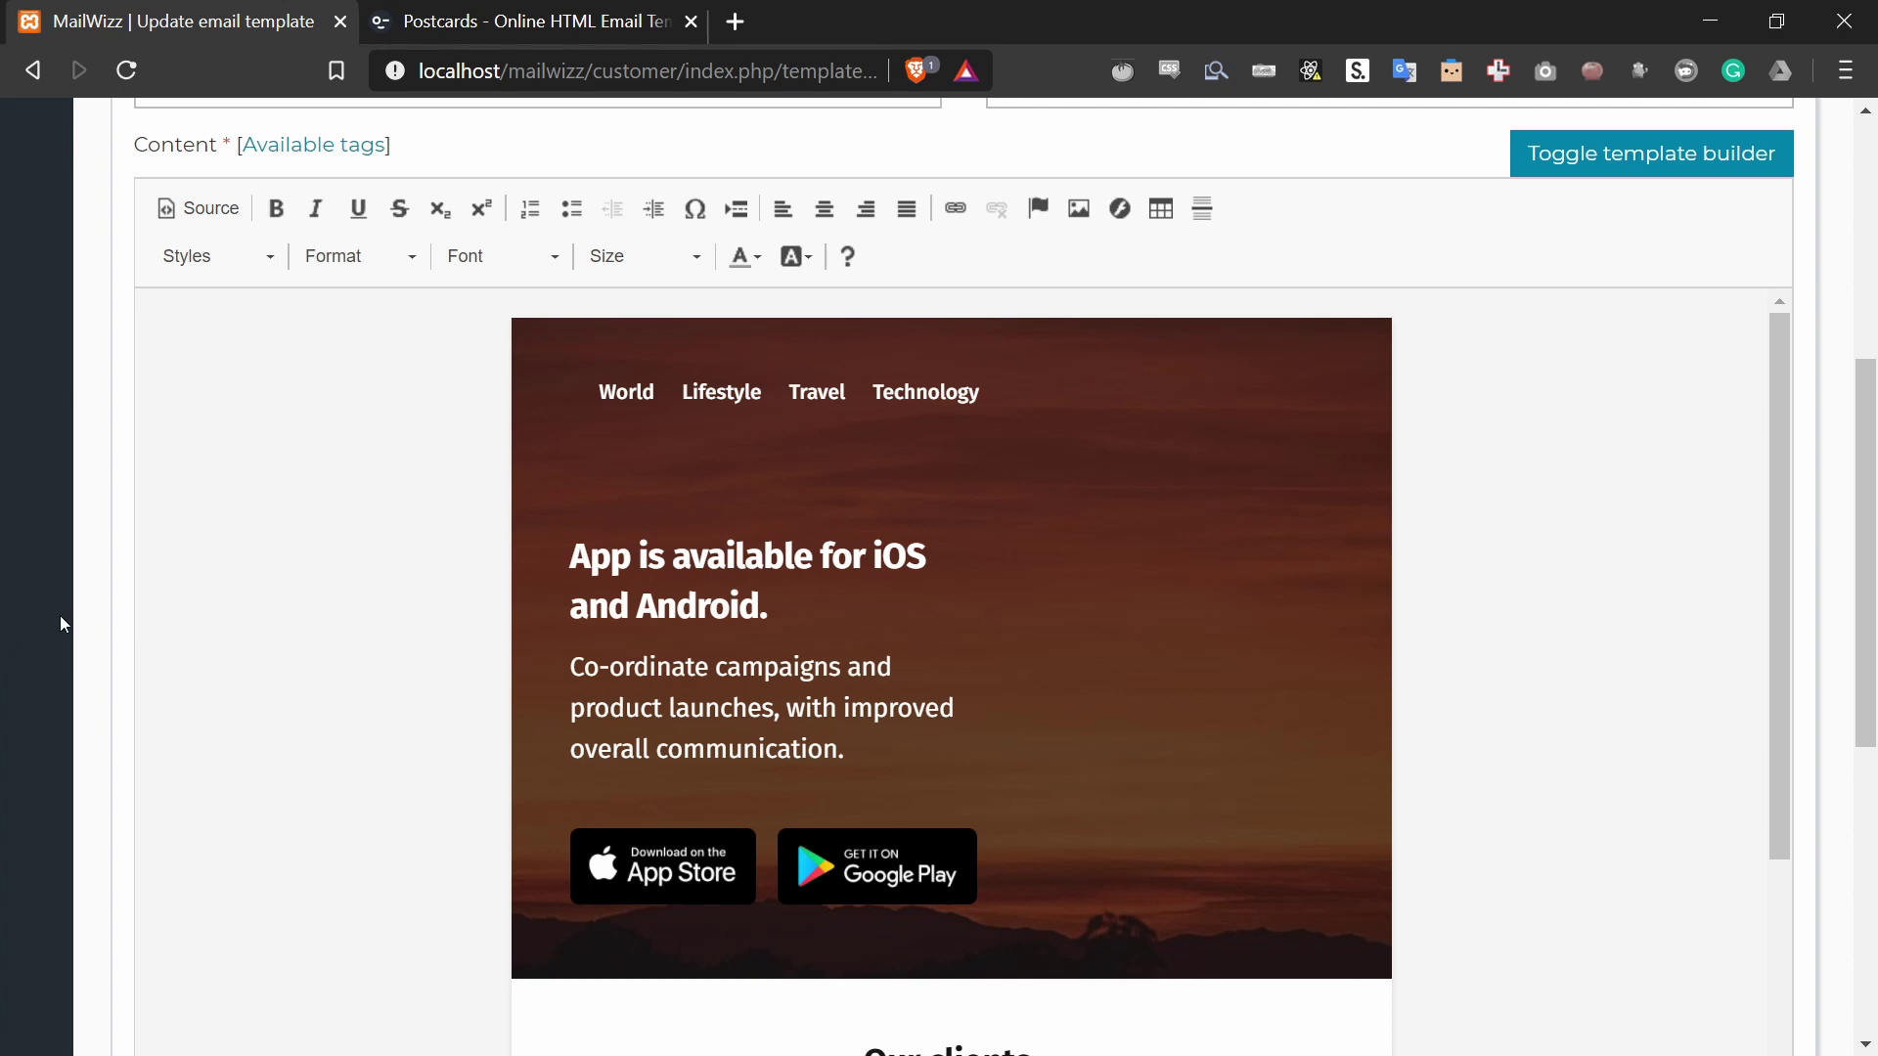
scroll(92, 607, "down", 8)
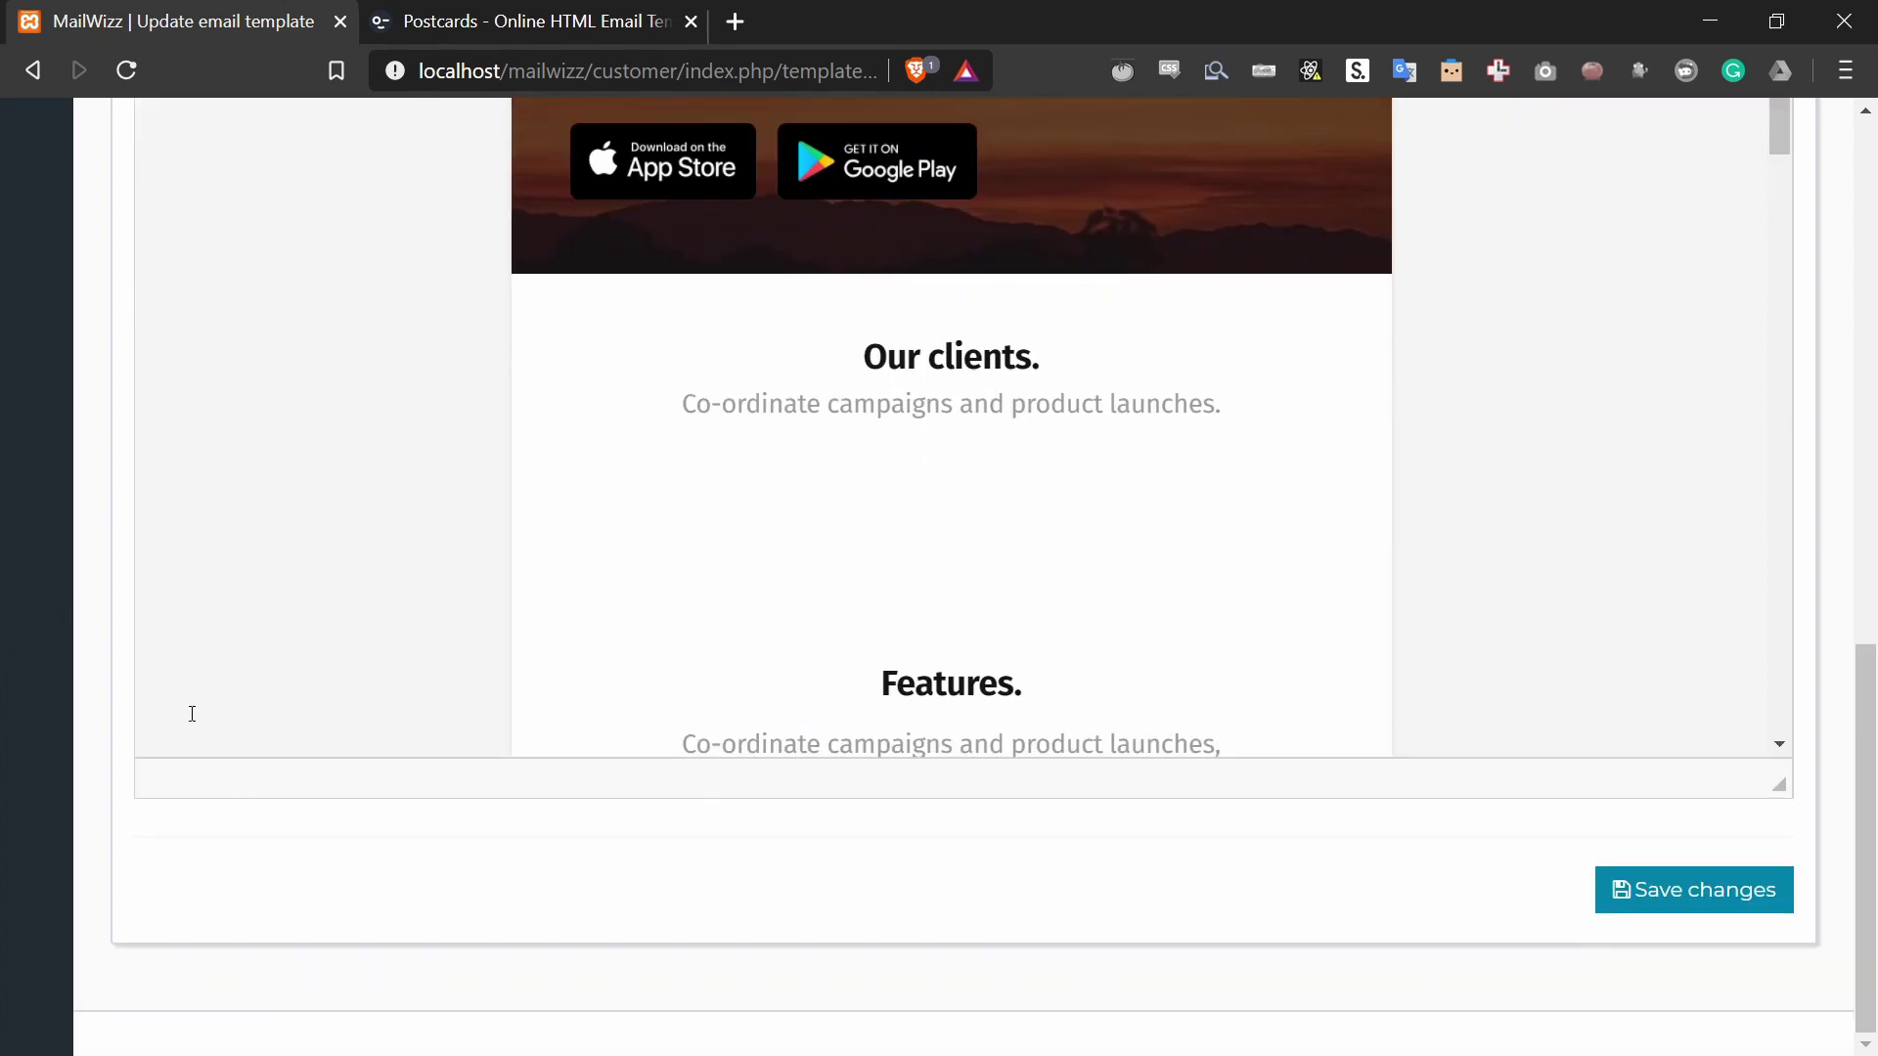
scroll(102, 697, "up", 10)
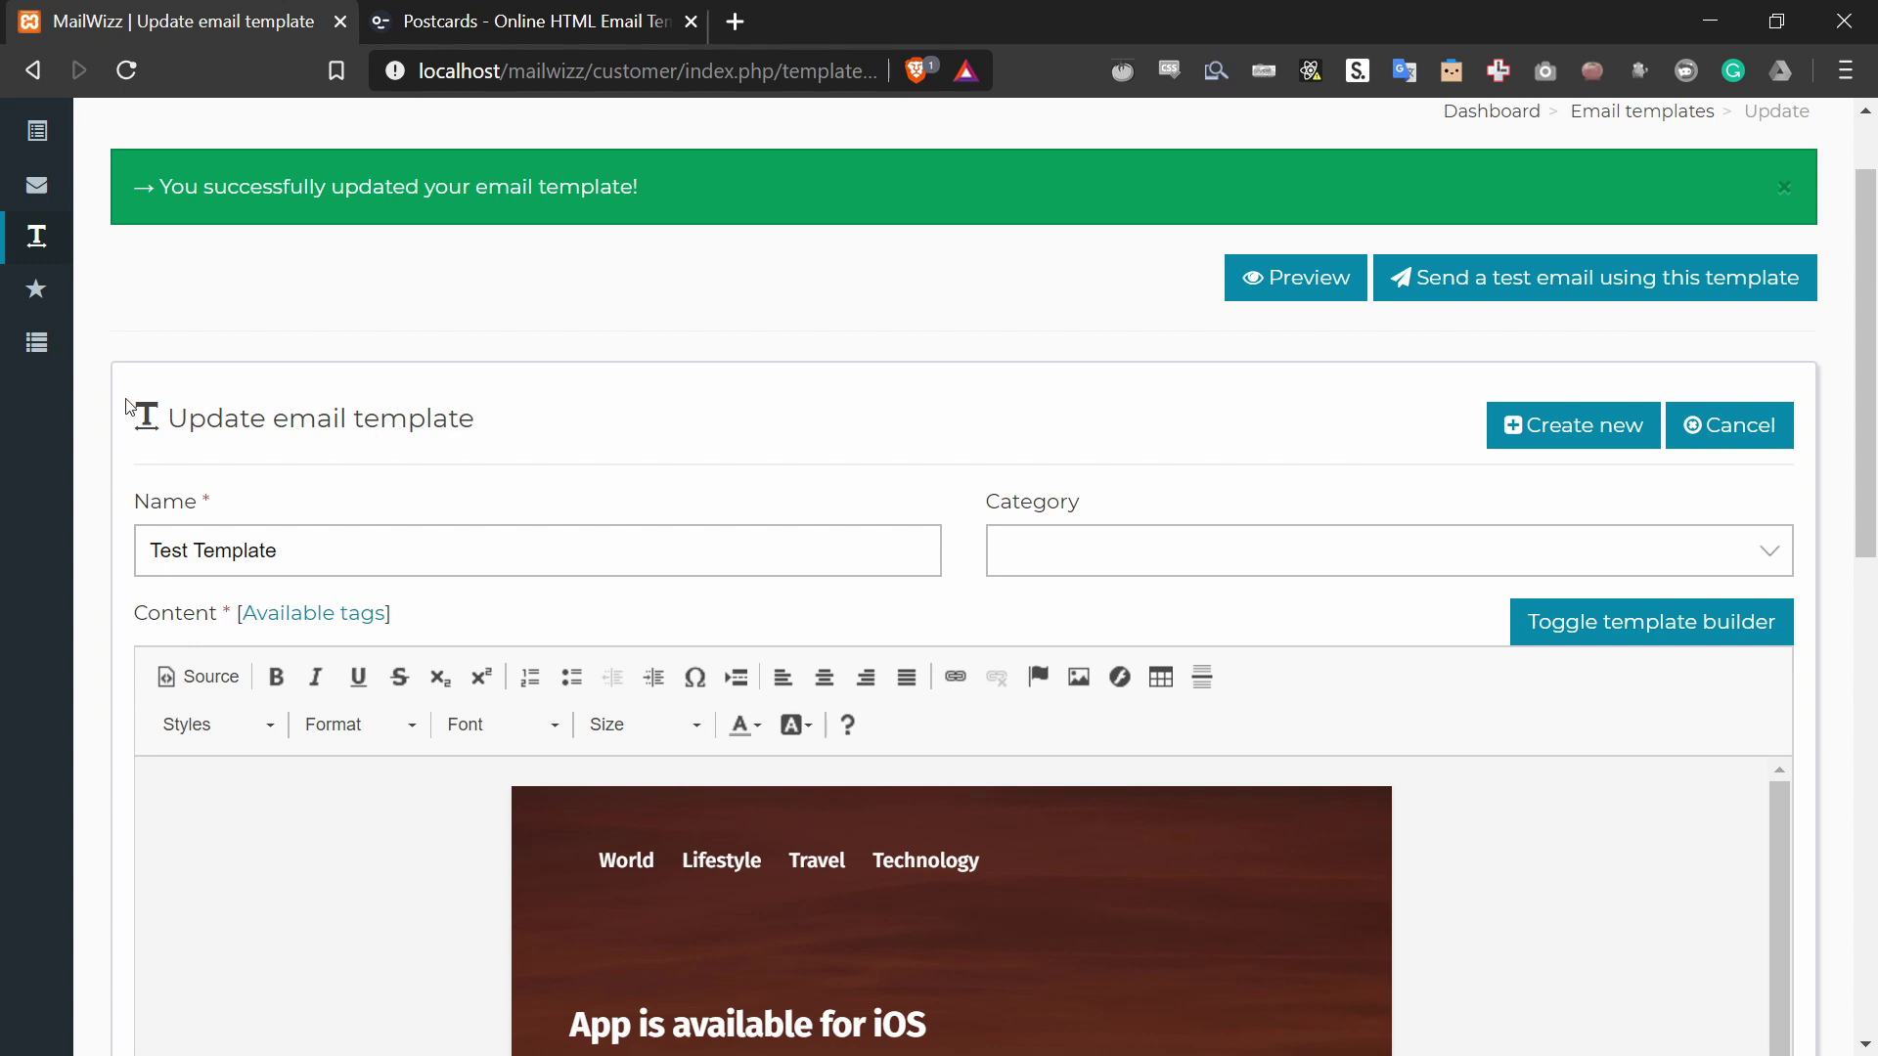
scroll(391, 313, "down", 3)
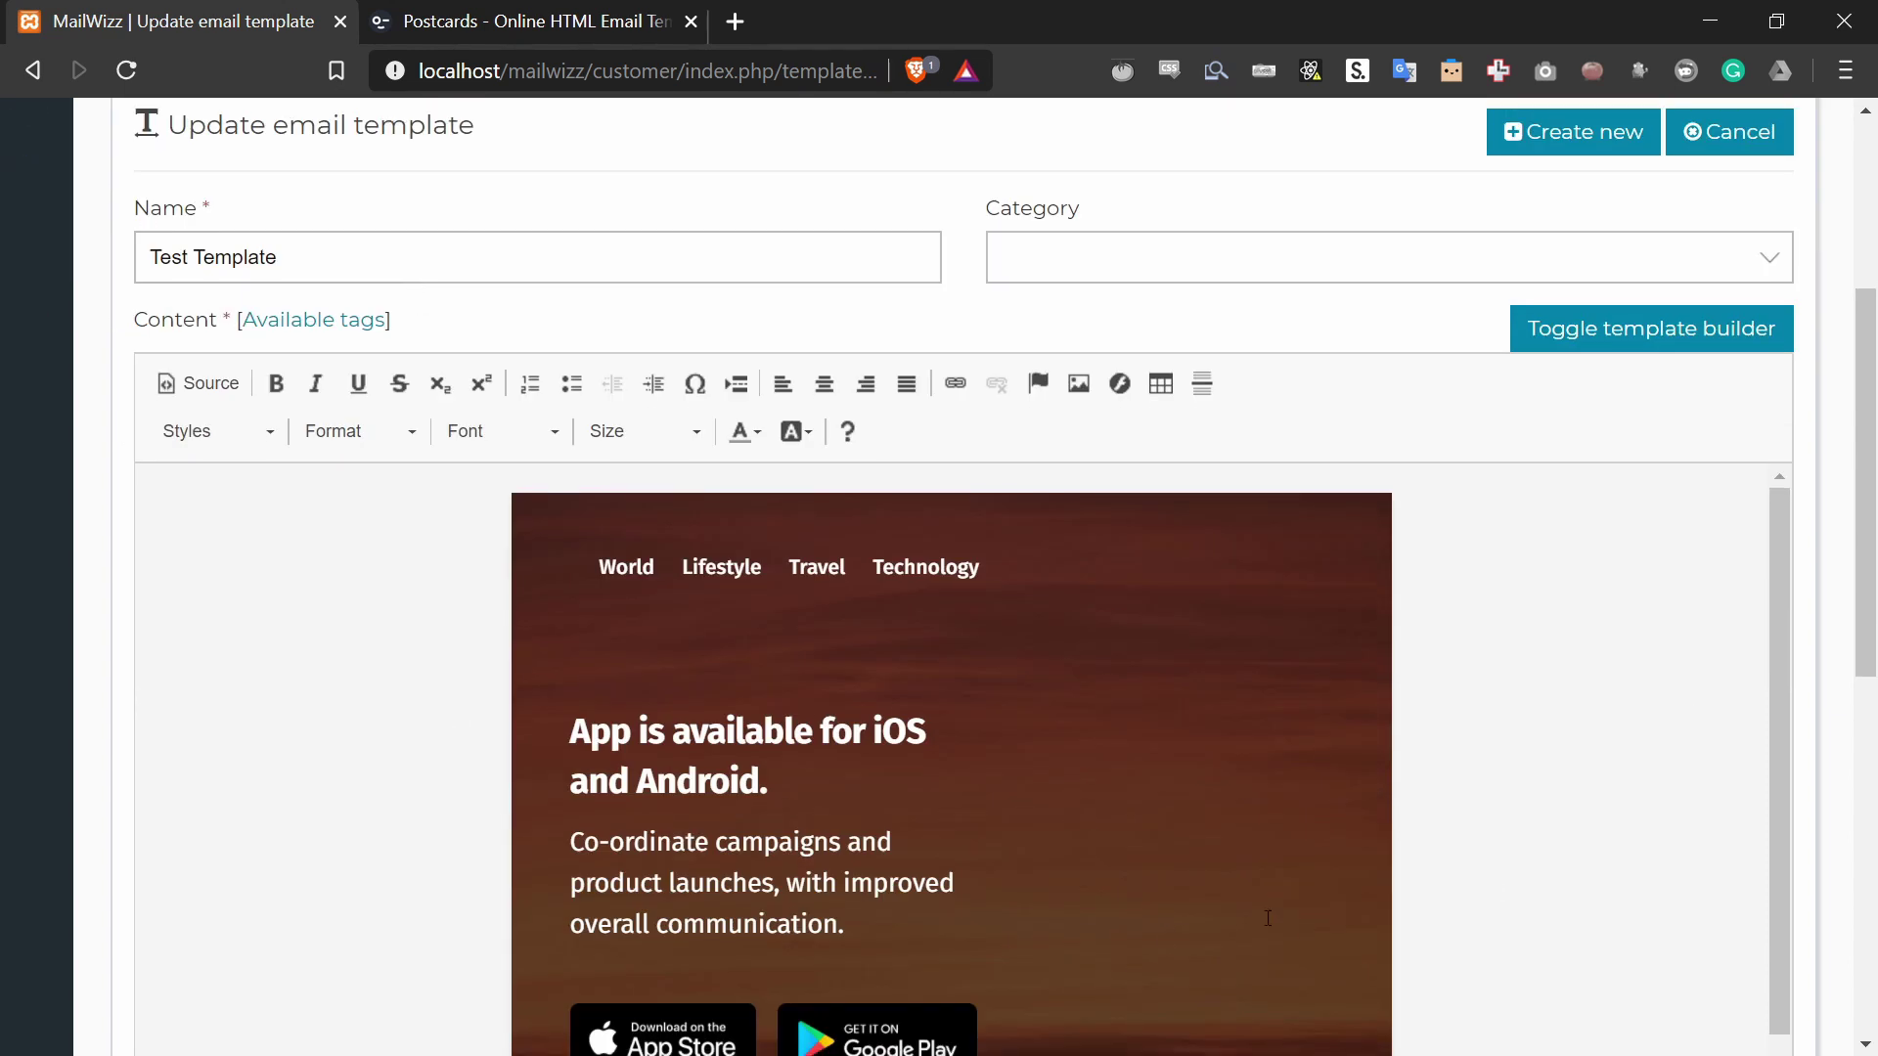
scroll(823, 788, "down", 2)
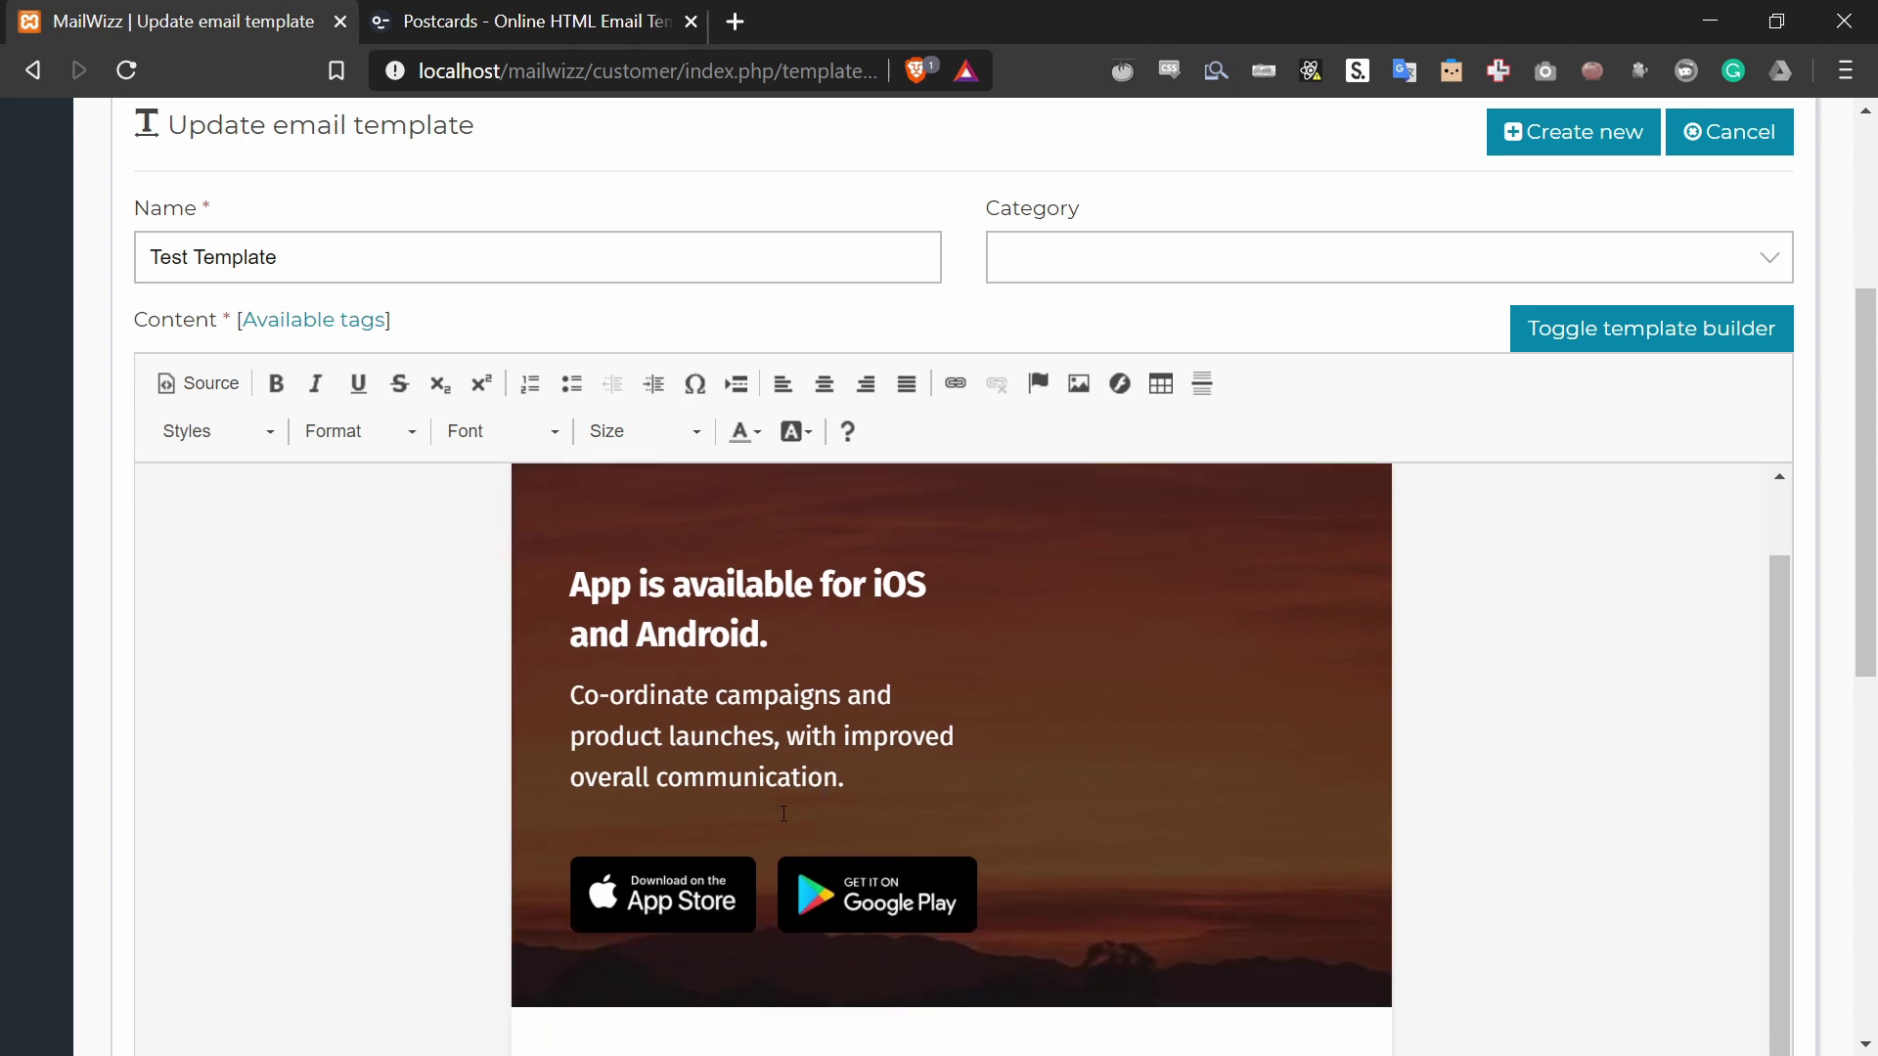
scroll(783, 813, "up", 5)
scroll(797, 809, "down", 2)
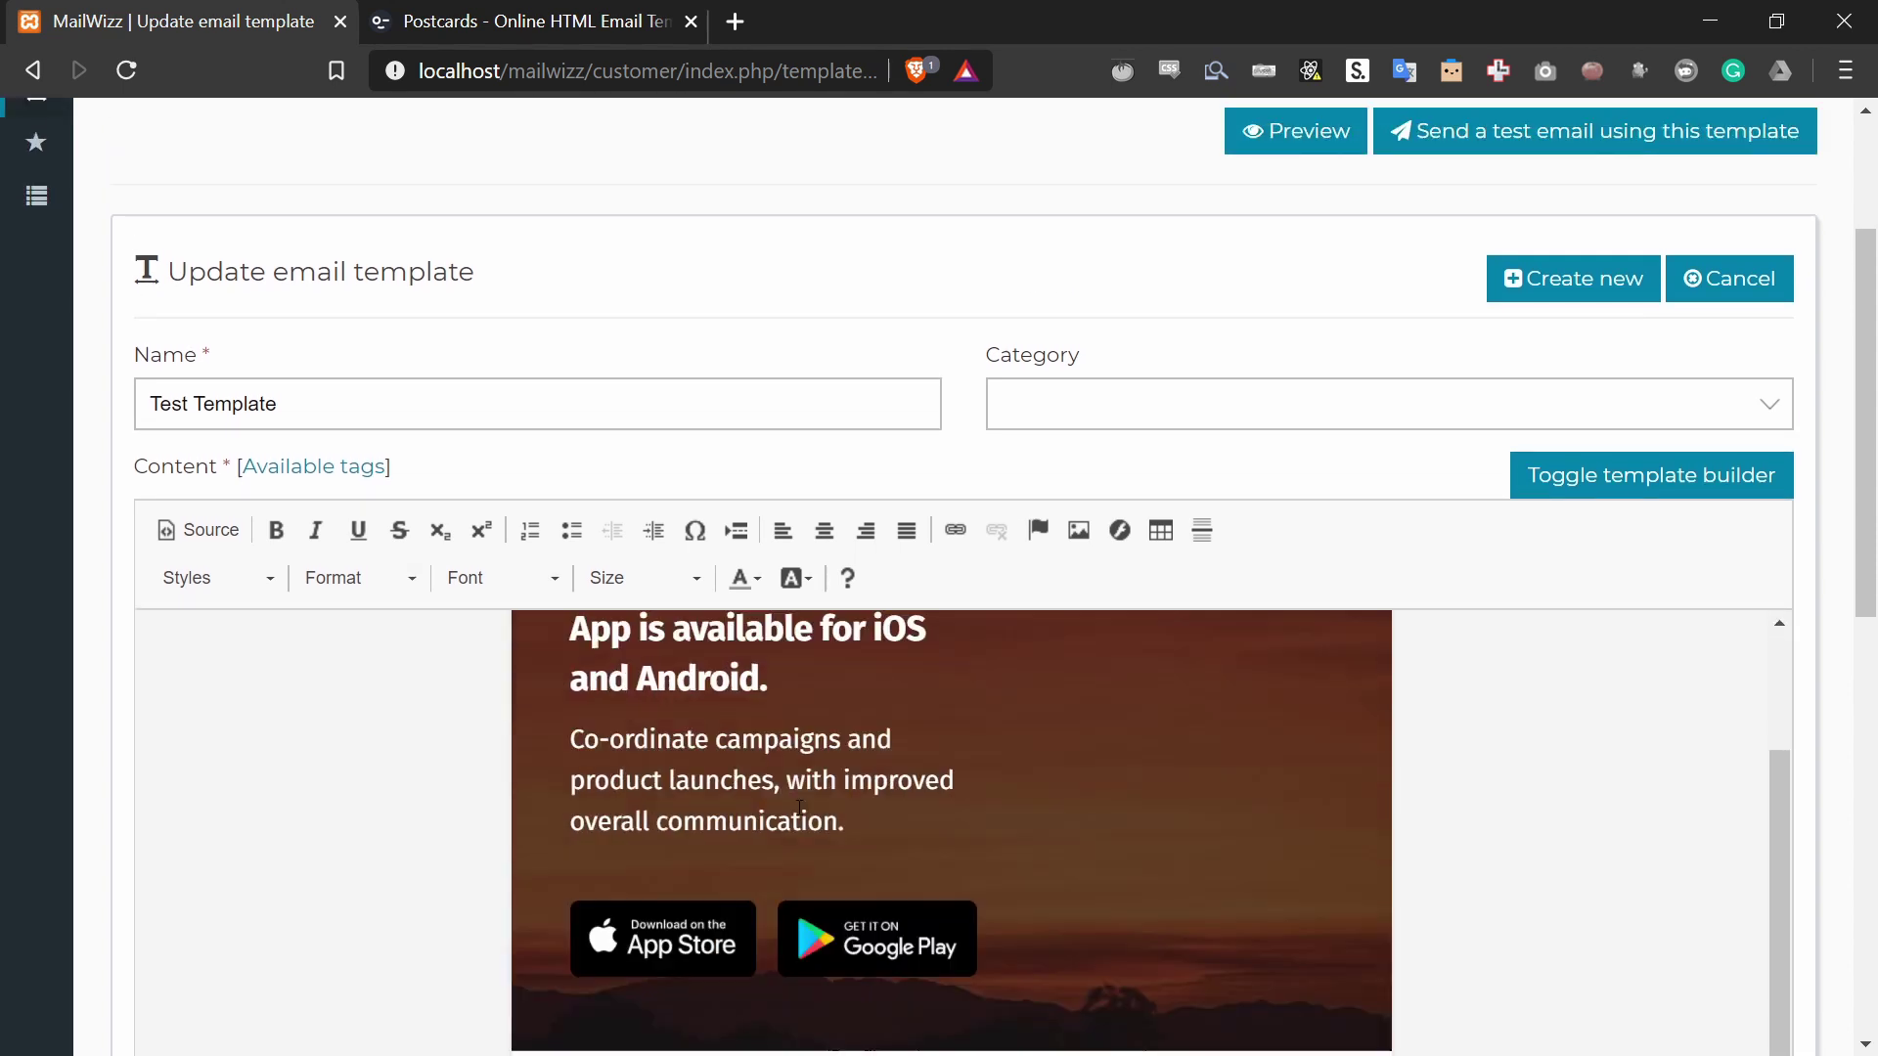
scroll(800, 807, "down", 5)
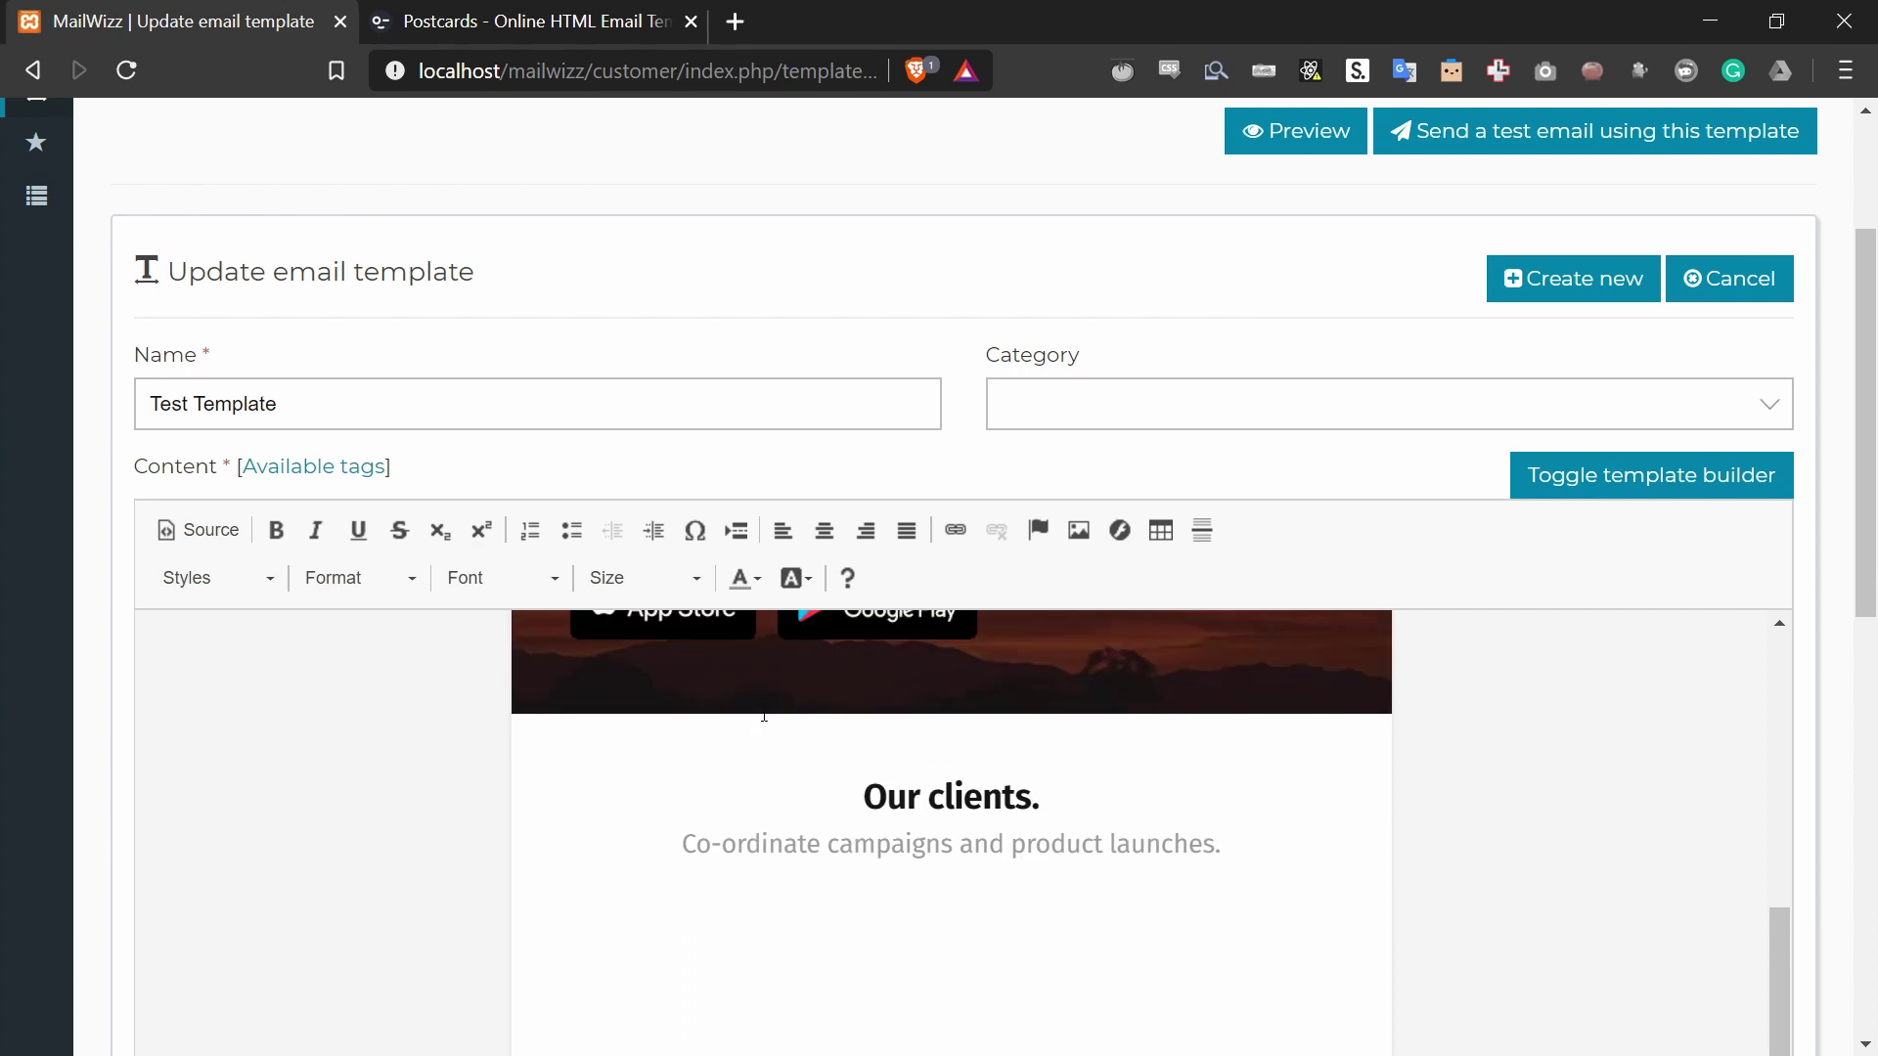
scroll(742, 754, "down", 4)
scroll(734, 772, "down", 10)
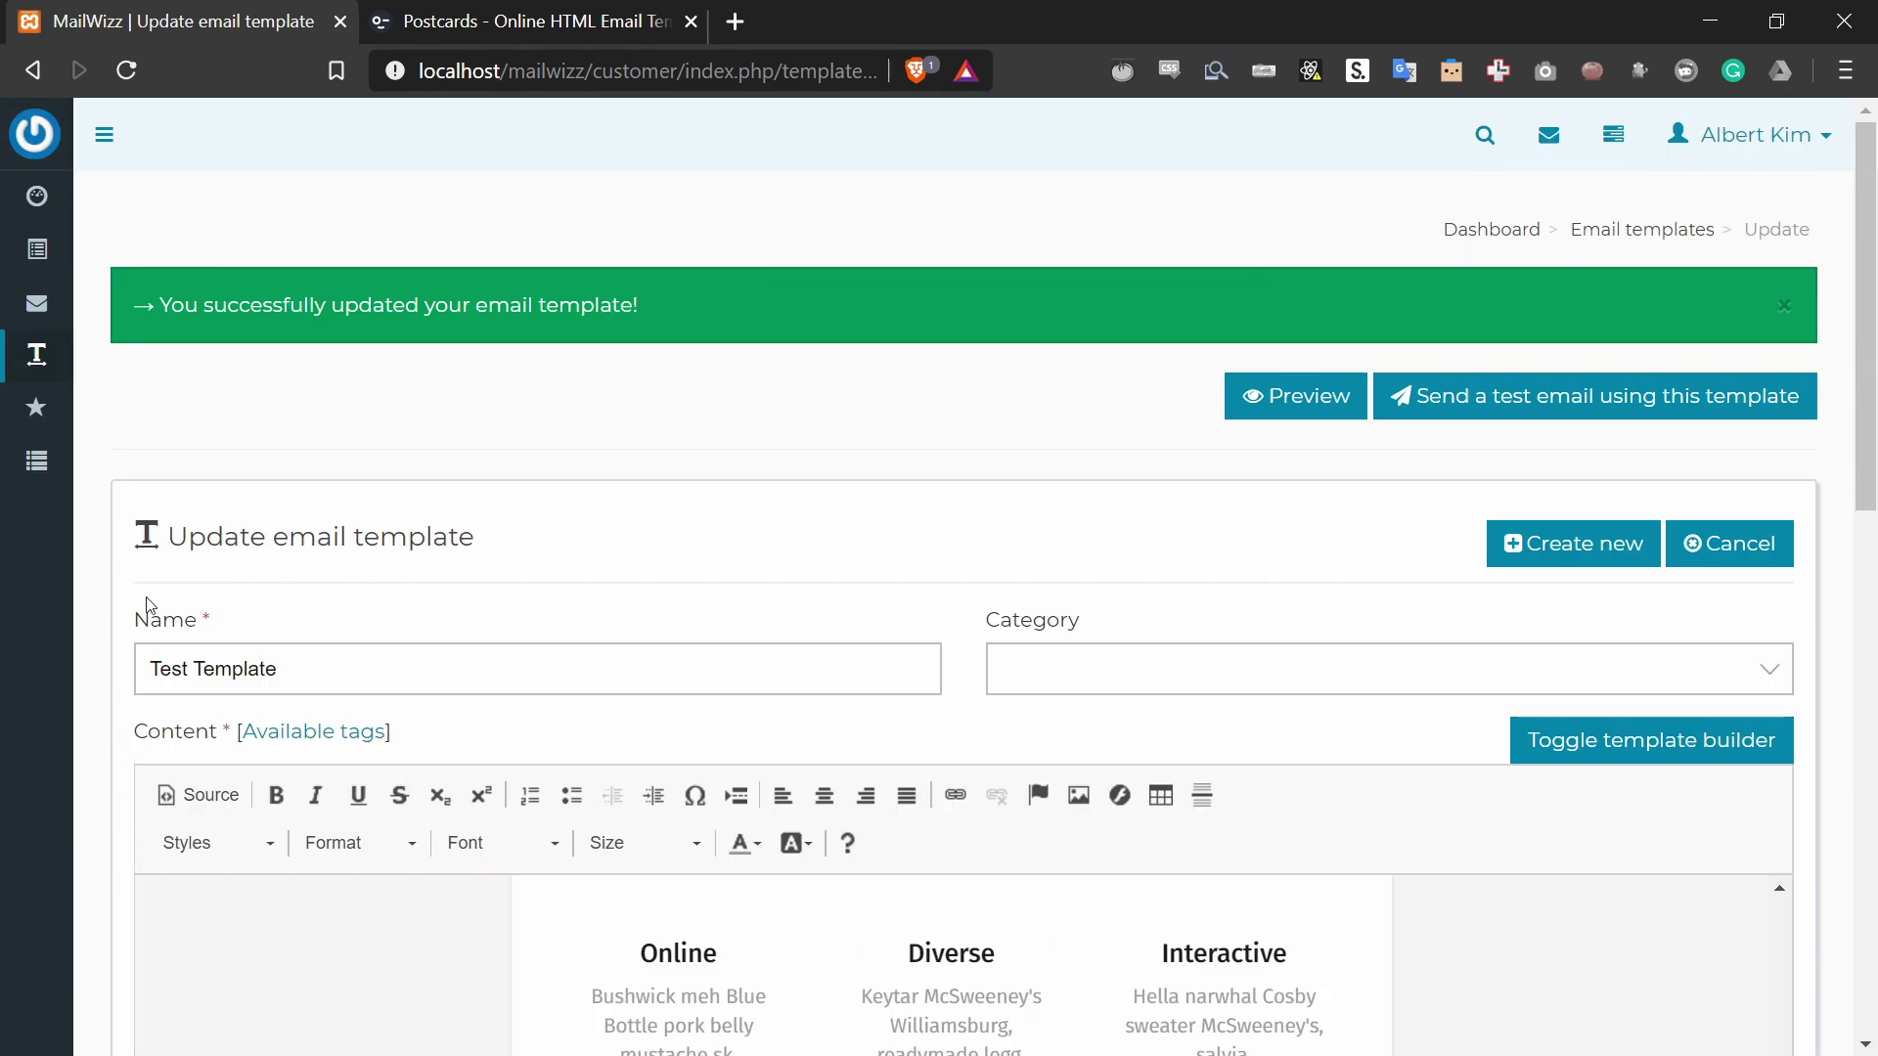
Step: Open the list of email templates
mouse_move(56, 311)
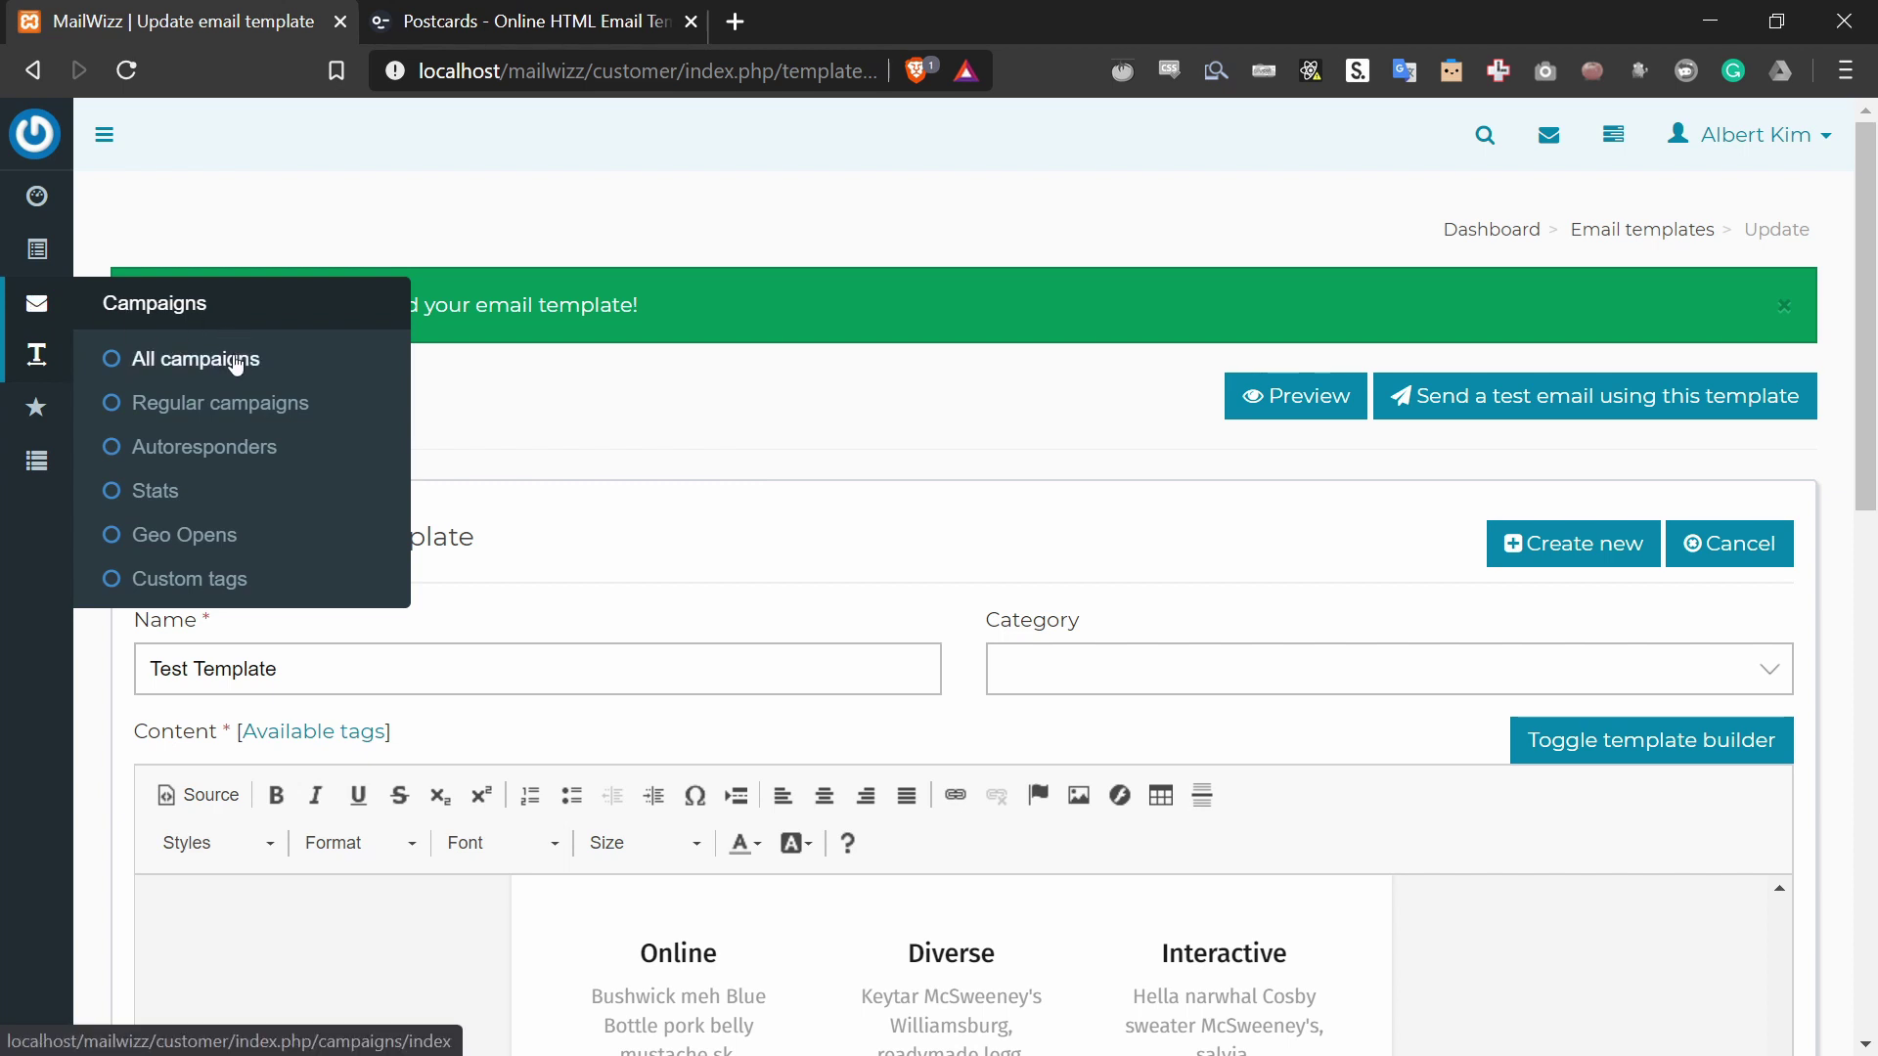
mouse_move(56, 349)
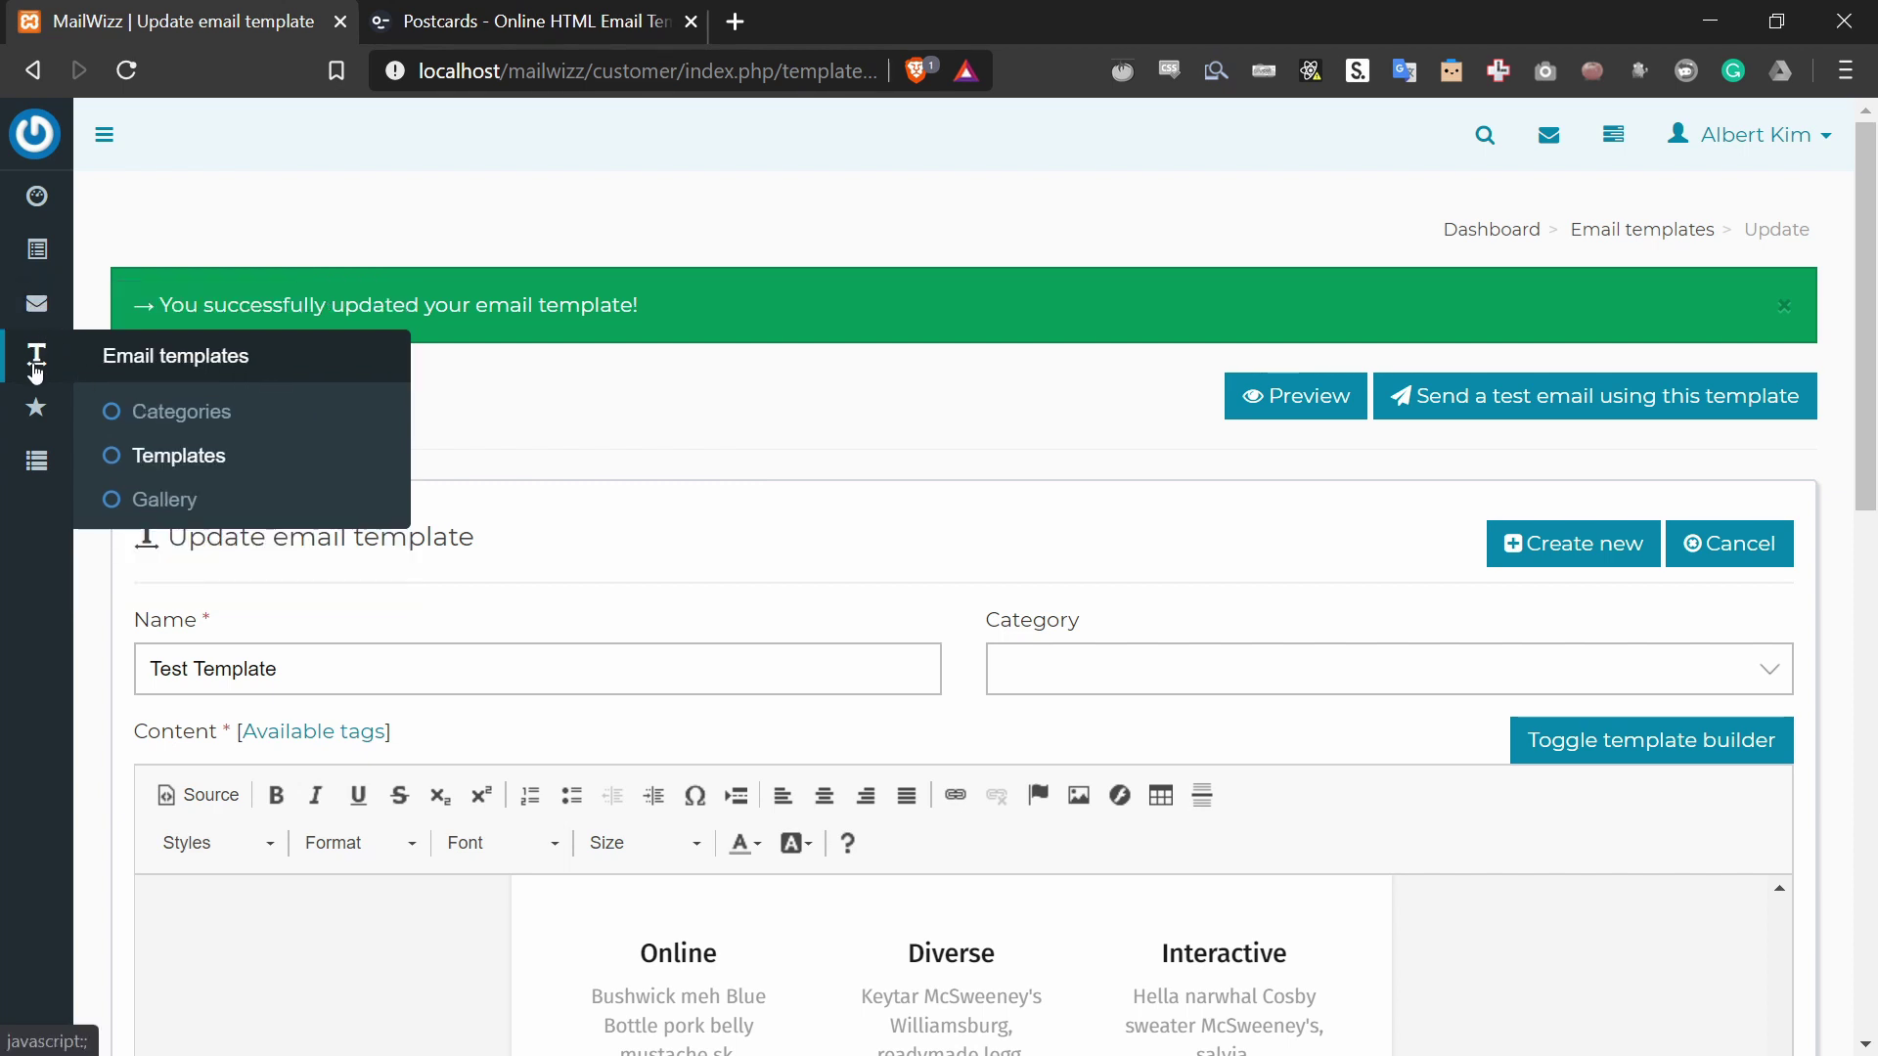
left_click(214, 457)
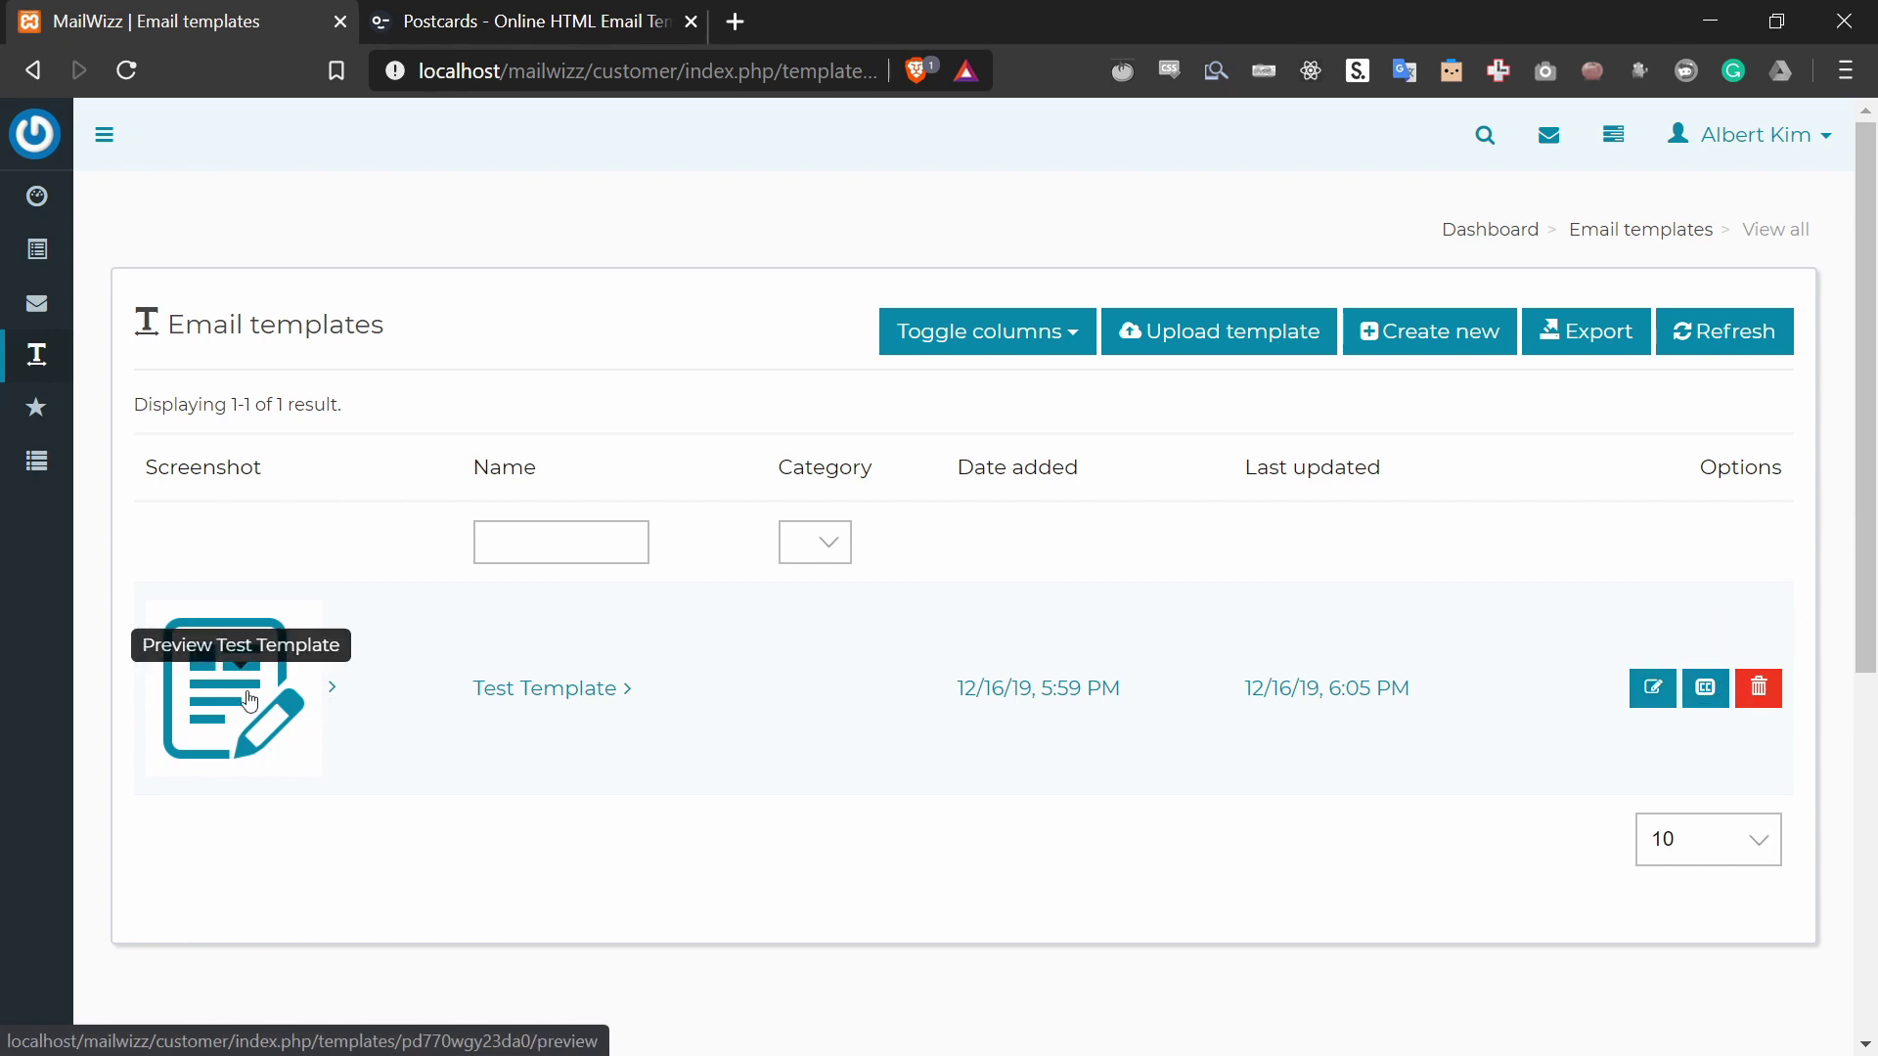
Step: Preview Test Template in its own window, look through all its sections, and close the preview
left_click(290, 701)
left_click_drag(545, 157, 566, 70)
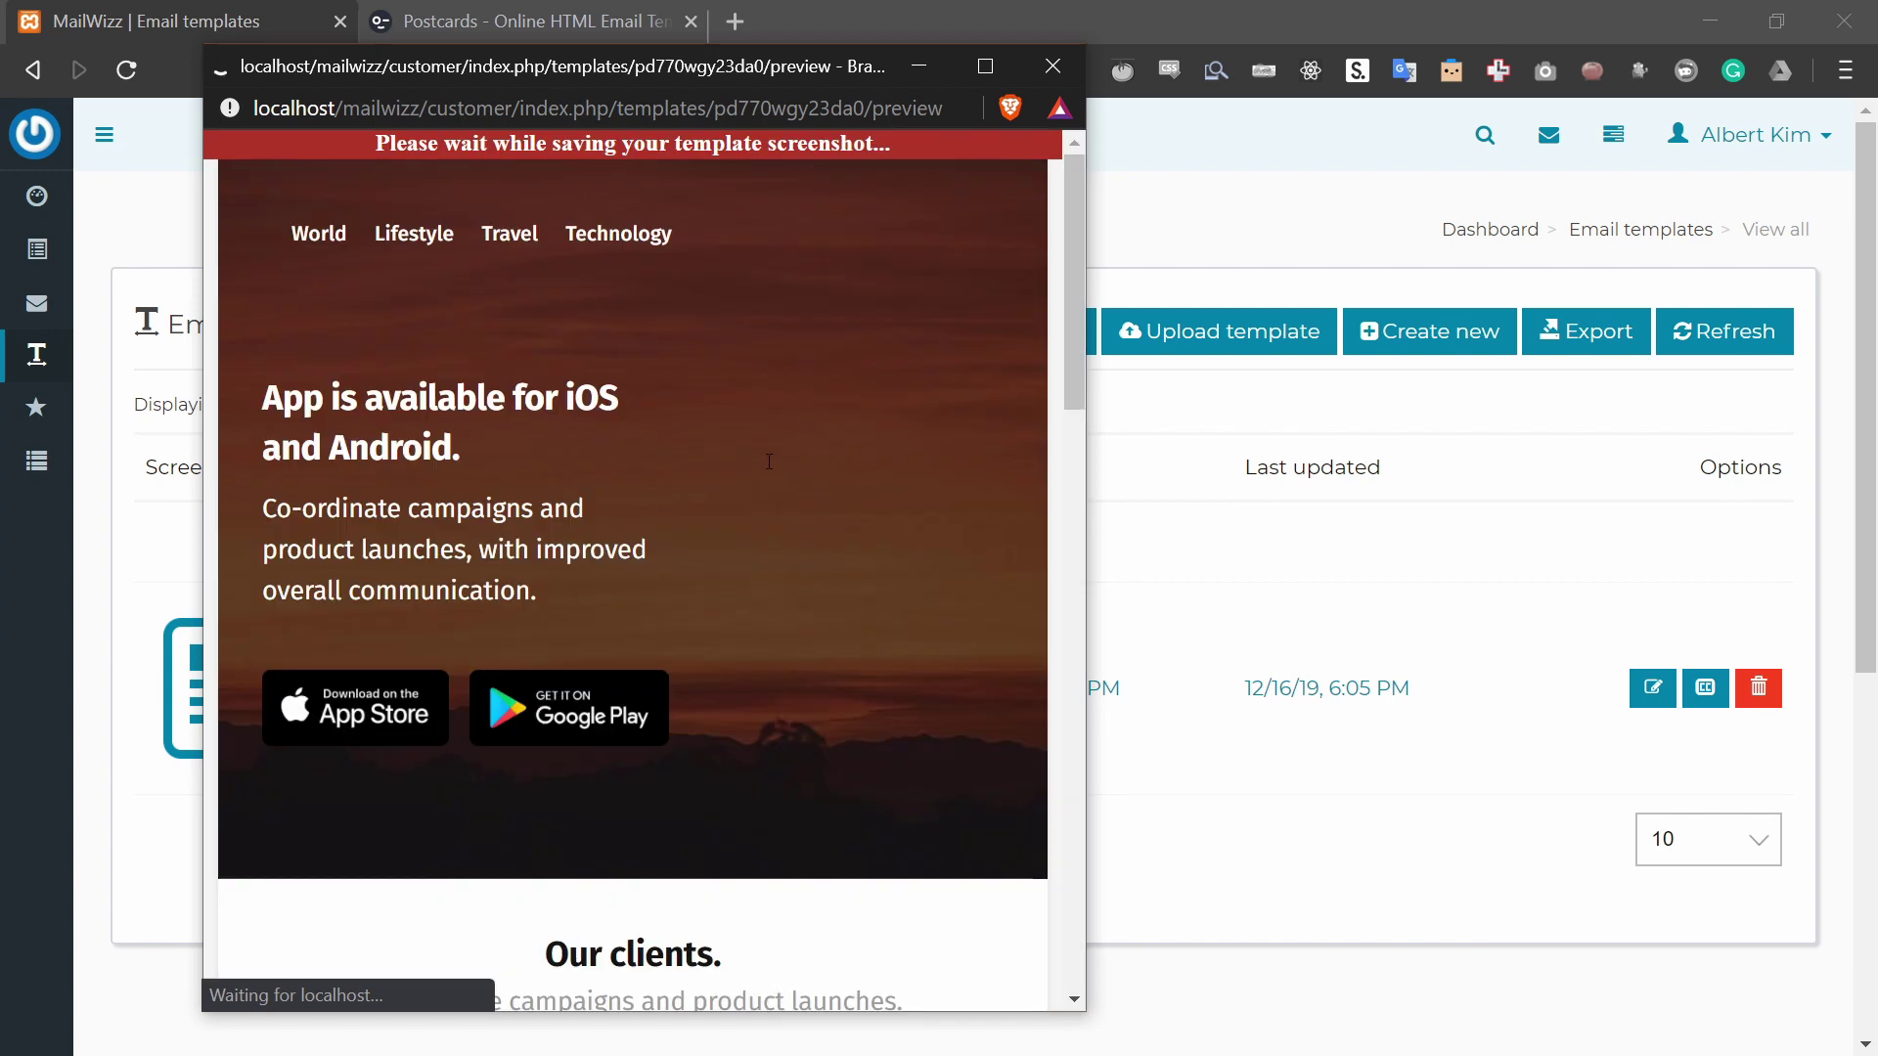
scroll(770, 469, "down", 15)
scroll(770, 470, "down", 4)
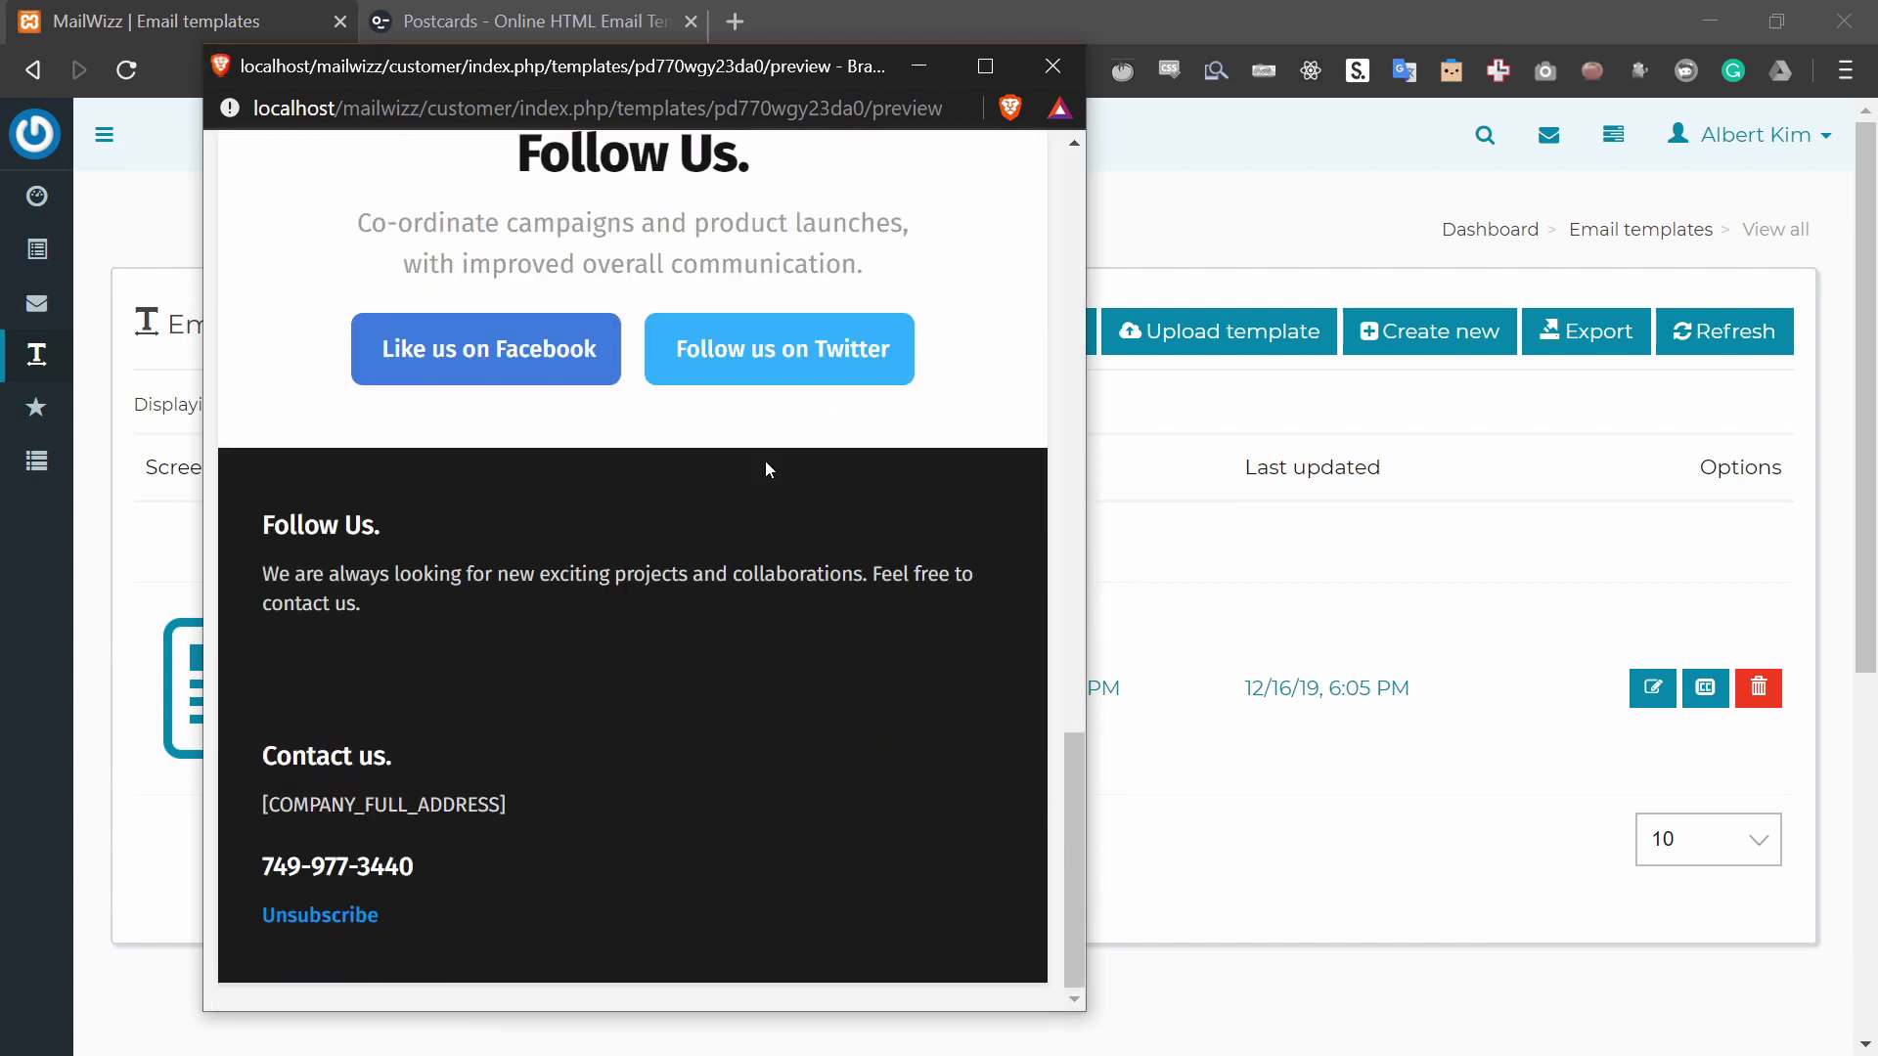
scroll(278, 855, "up", 20)
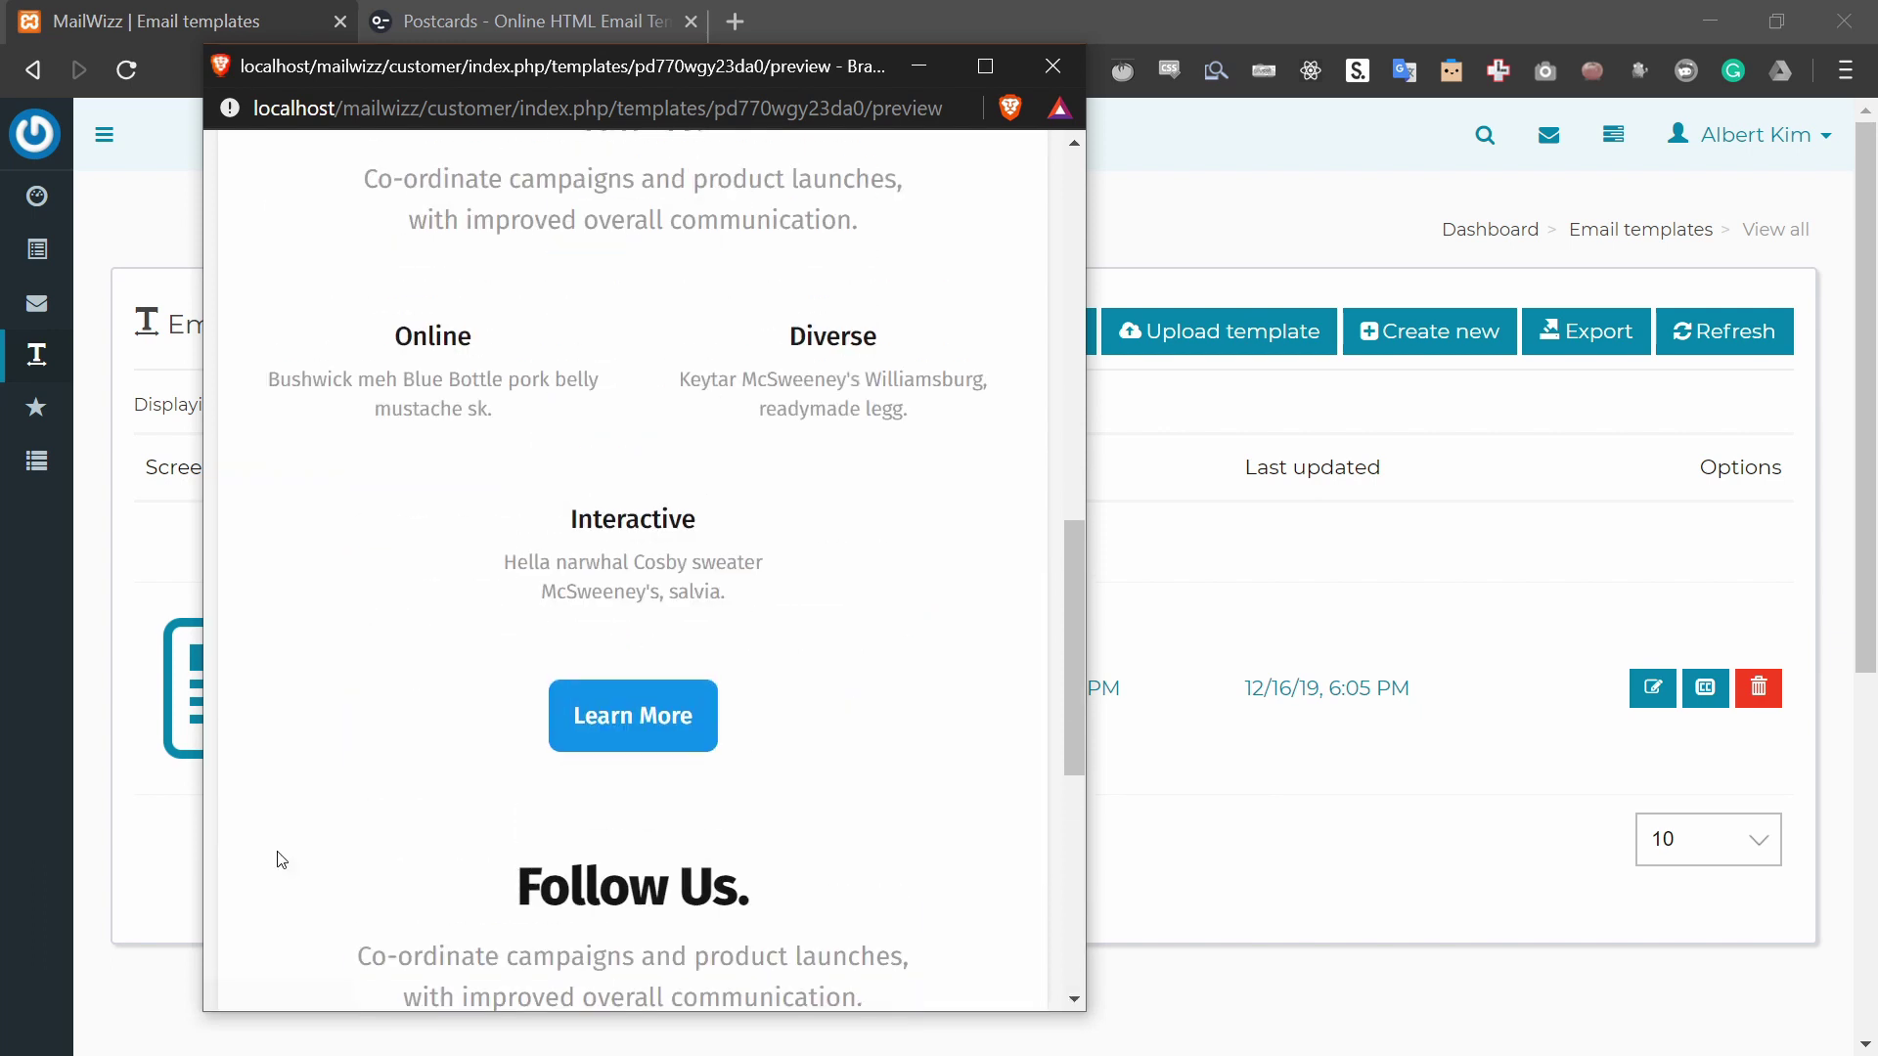
left_click_drag(257, 382, 590, 575)
left_click(590, 584)
left_click(1054, 65)
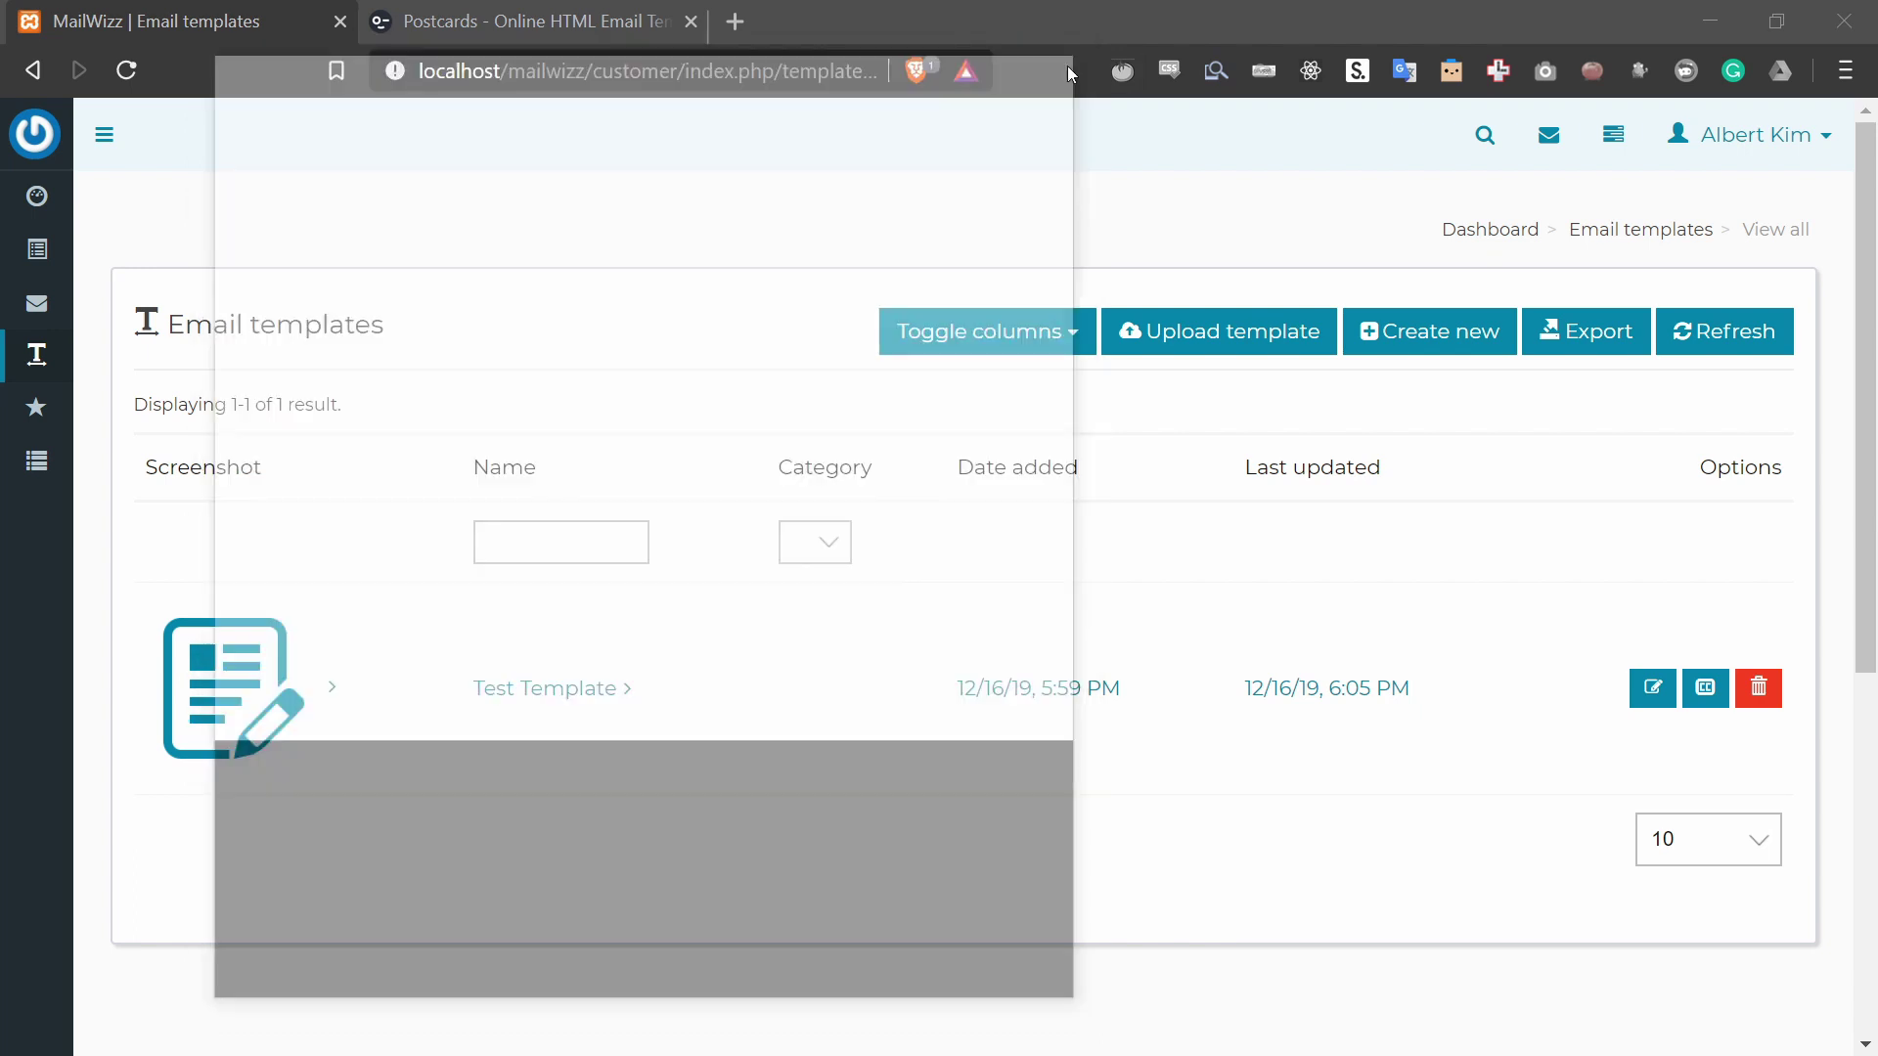